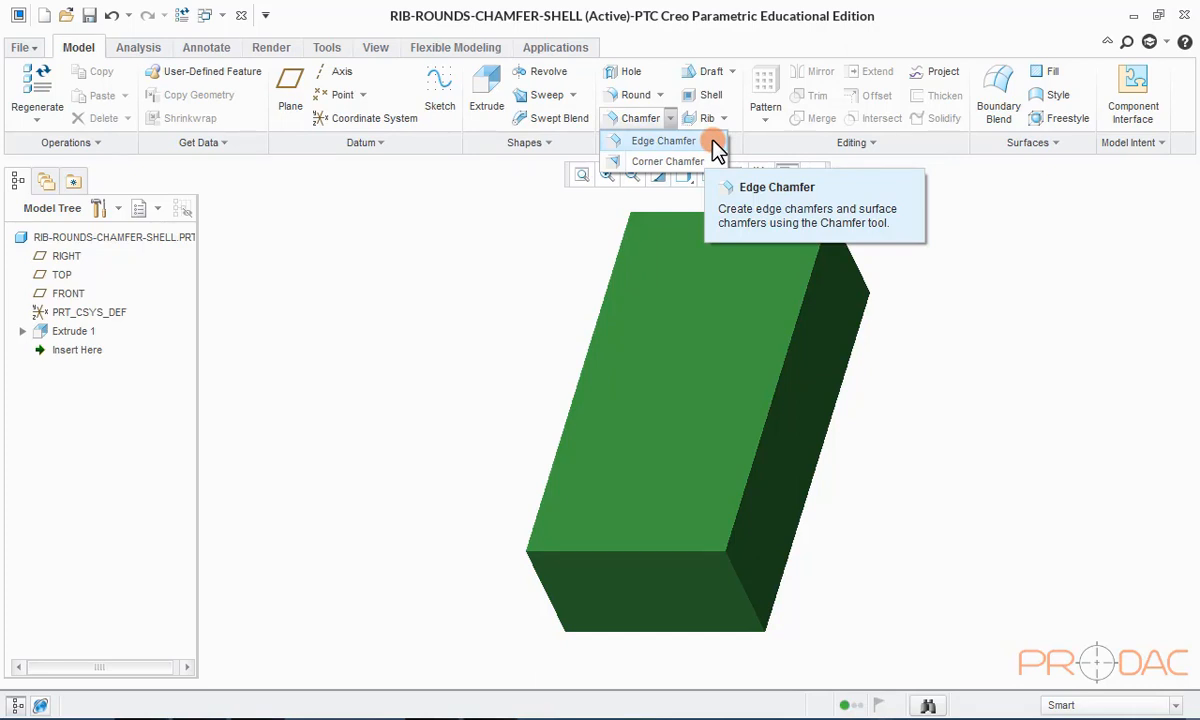
- Start an edge chamfer on one long upper edge of the block and set its D x D distance to 10
left_click(716, 148)
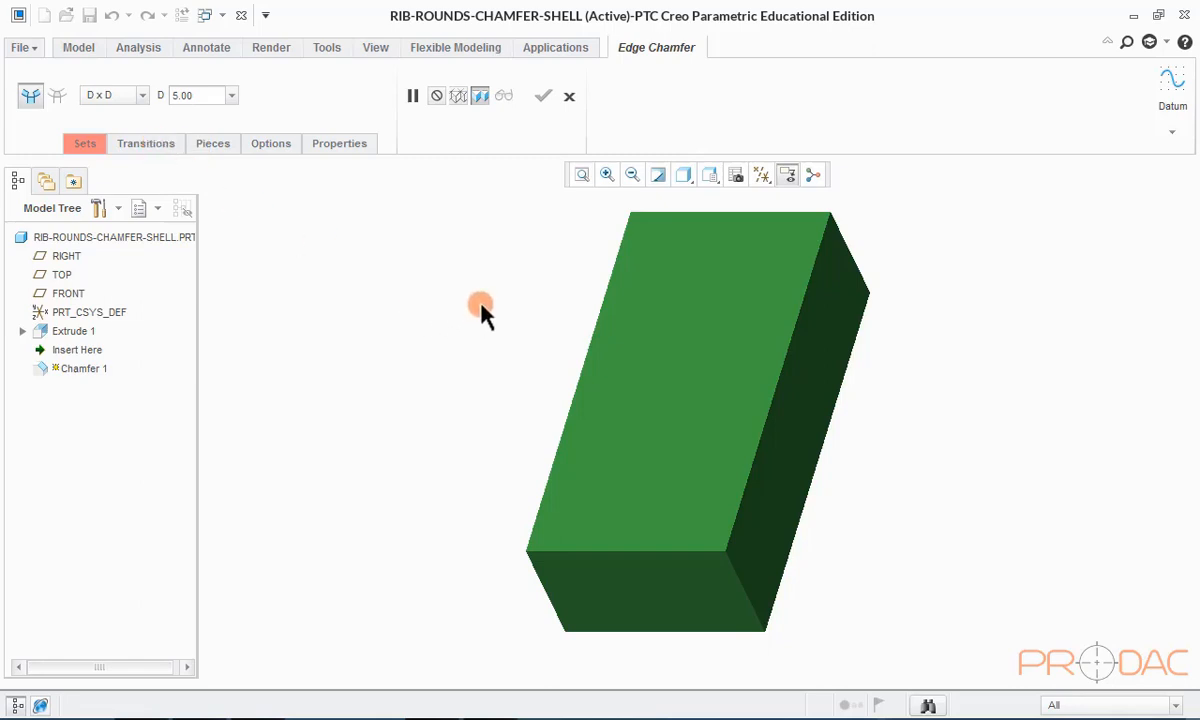
mouse_move(481, 308)
middle_mouse_down()
mouse_move(512, 276)
mouse_move(549, 278)
mouse_move(537, 294)
middle_mouse_up()
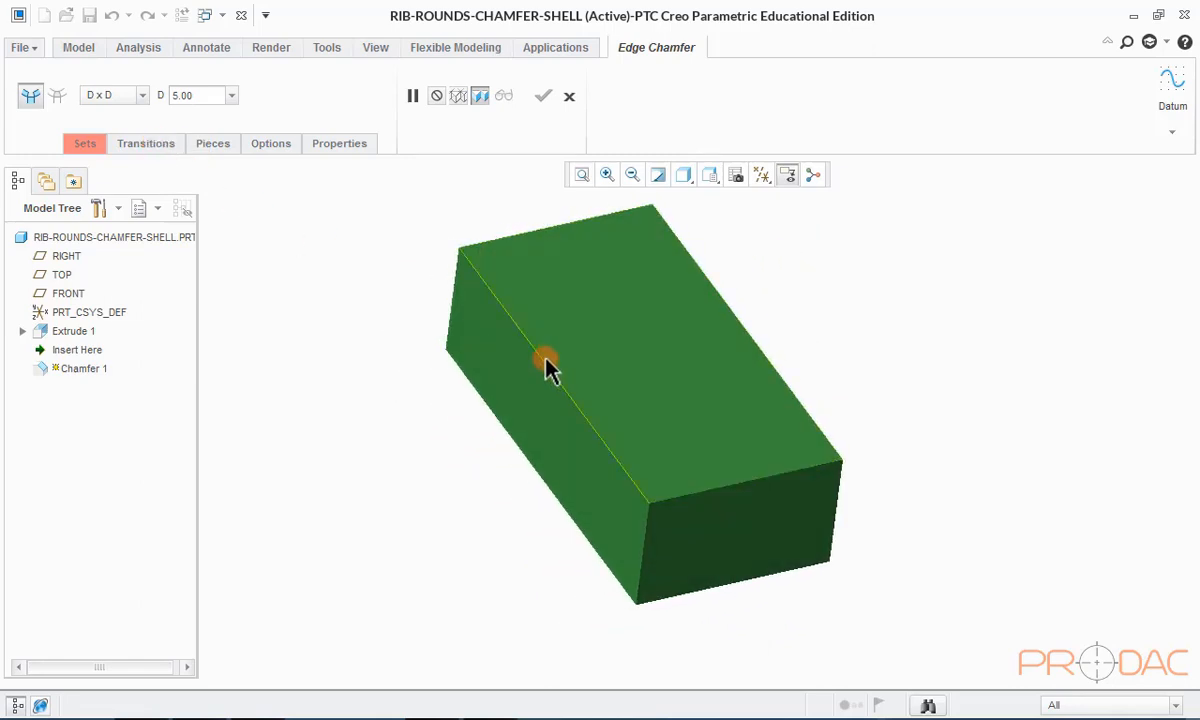
left_click(545, 363)
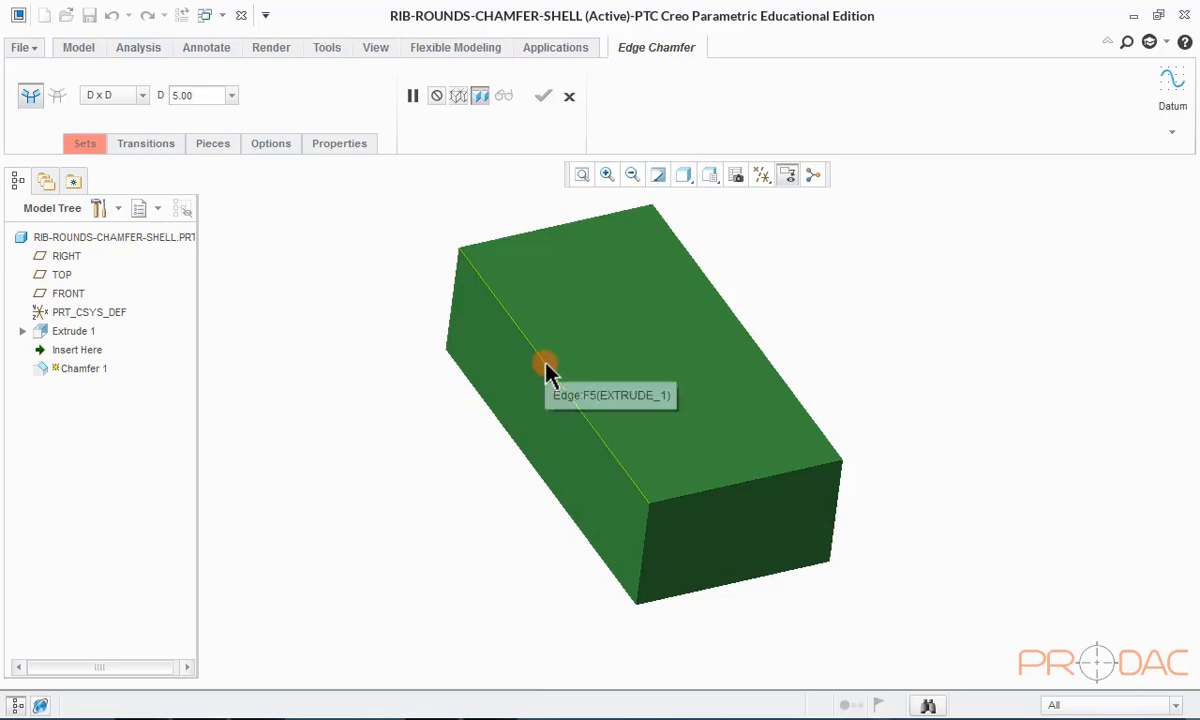
double_click(620, 360)
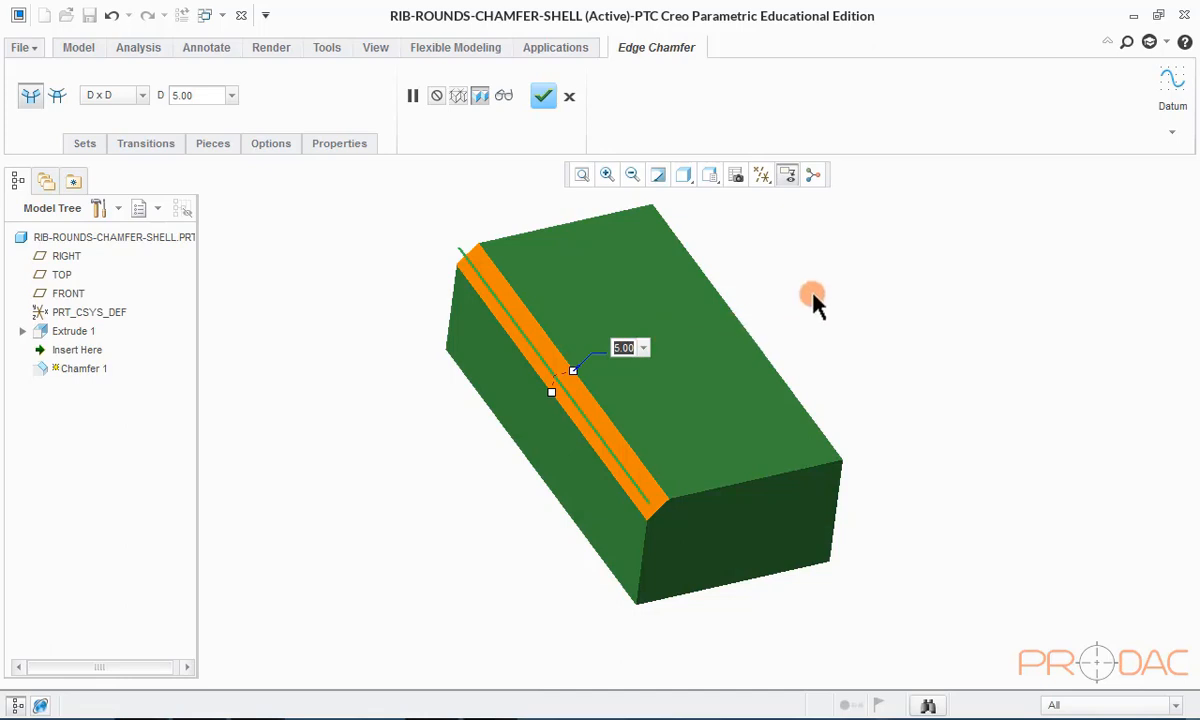
type("10")
key("Return")
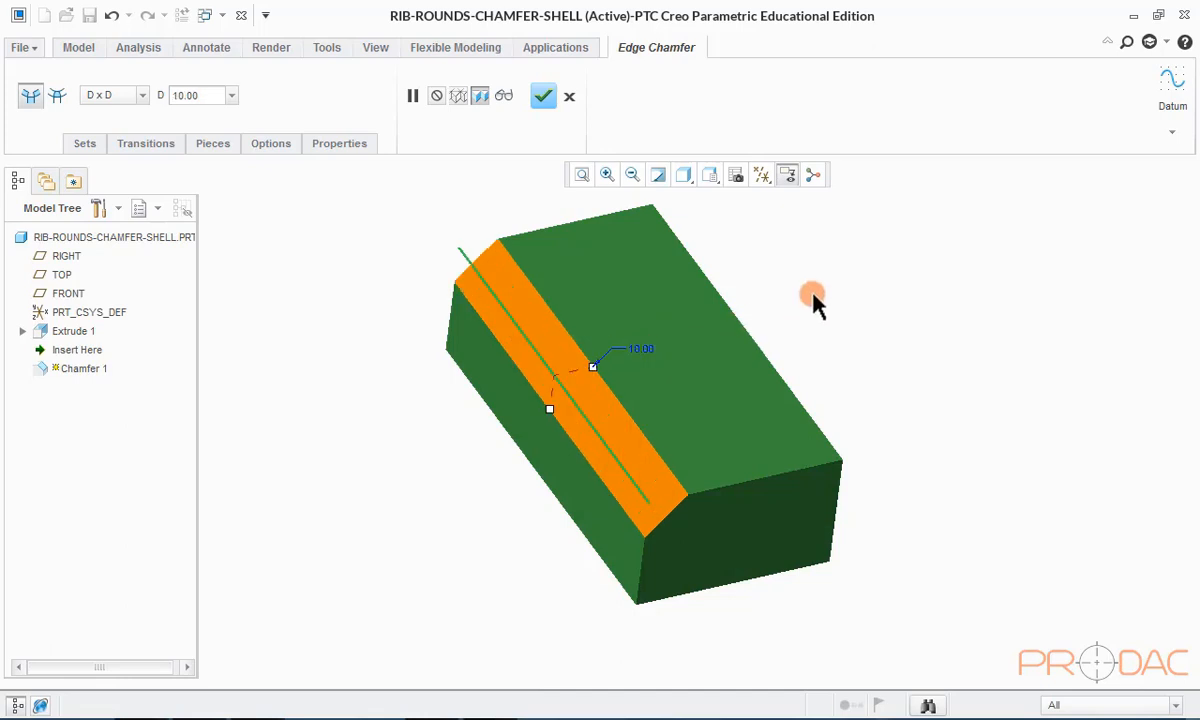
- Change the chamfer's dimensioning scheme to D1 x D2, with D1 set to 20 and D2 set to 15
middle_click_drag(715, 402, 680, 431)
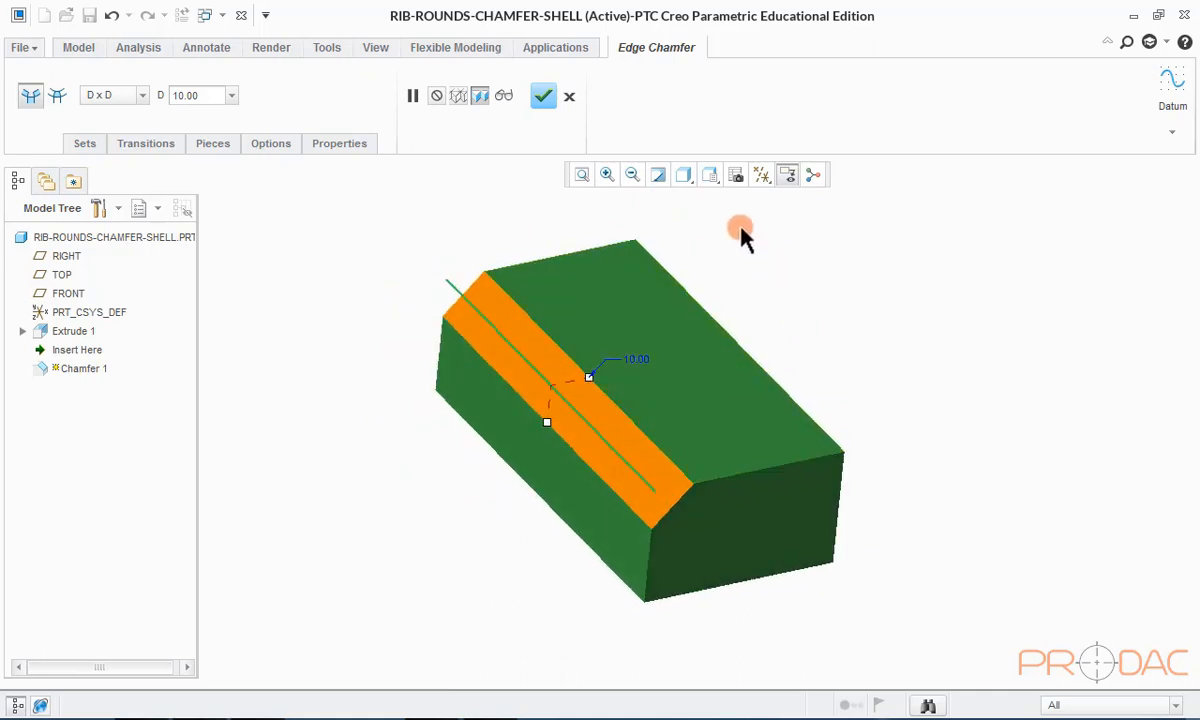
left_click(710, 178)
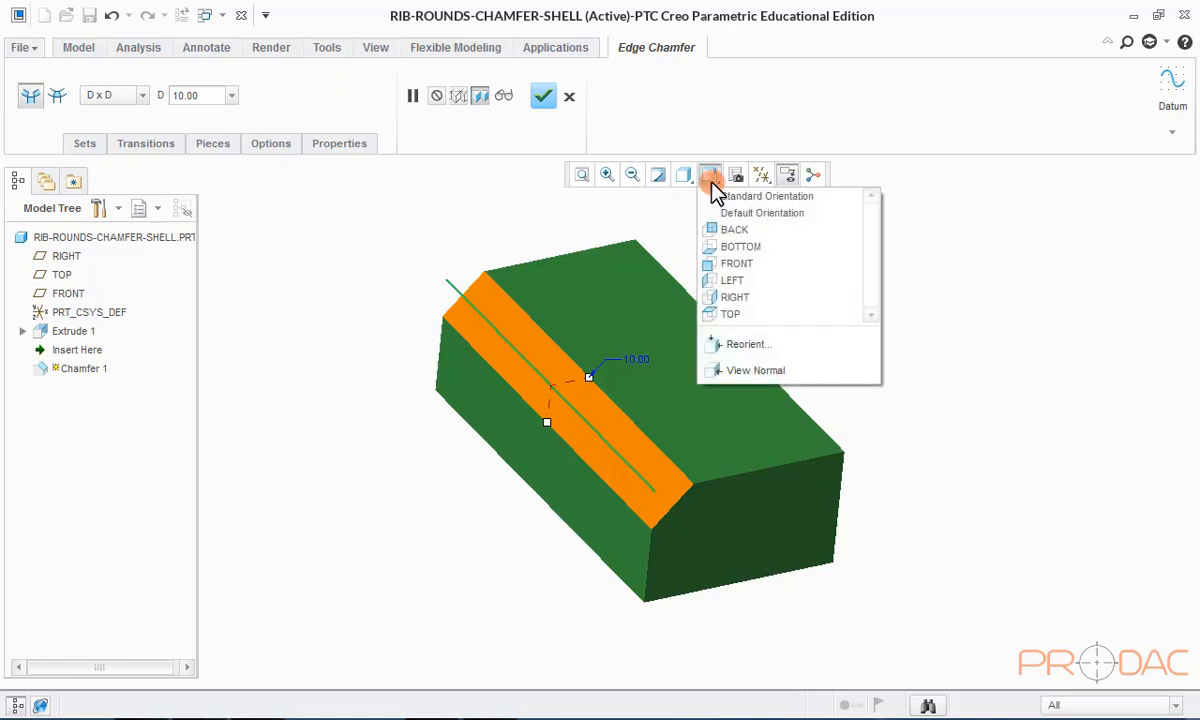
left_click(730, 264)
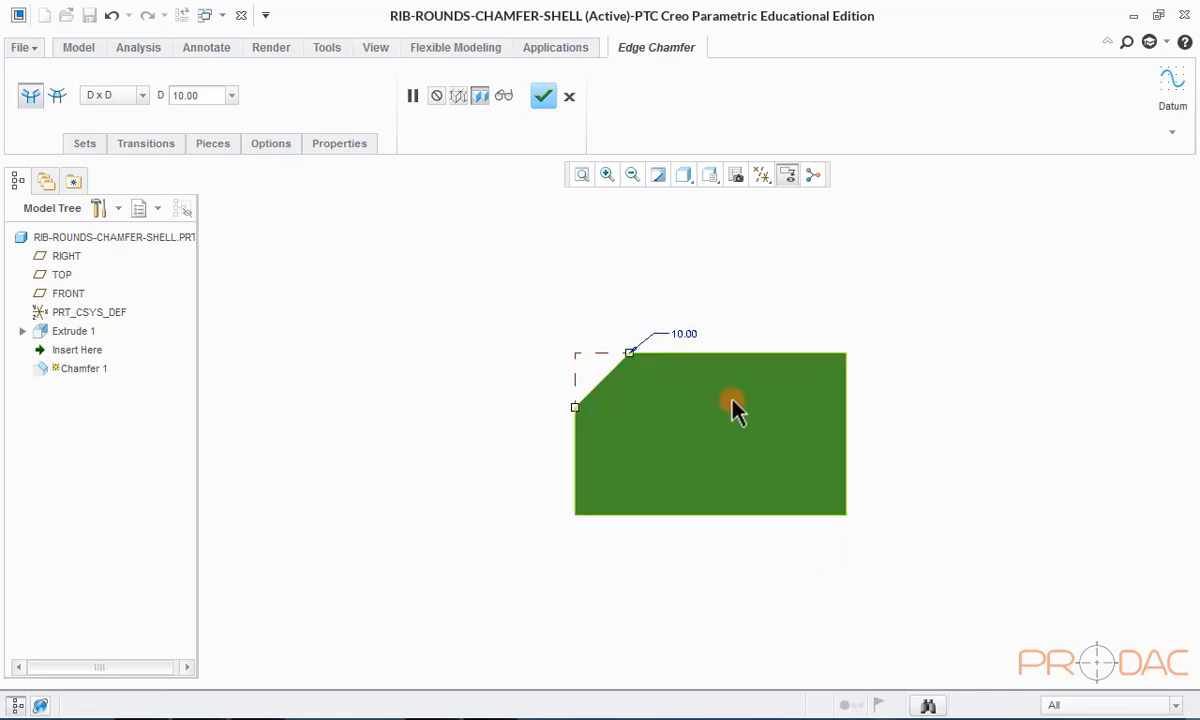
scroll(771, 416, "up", 3)
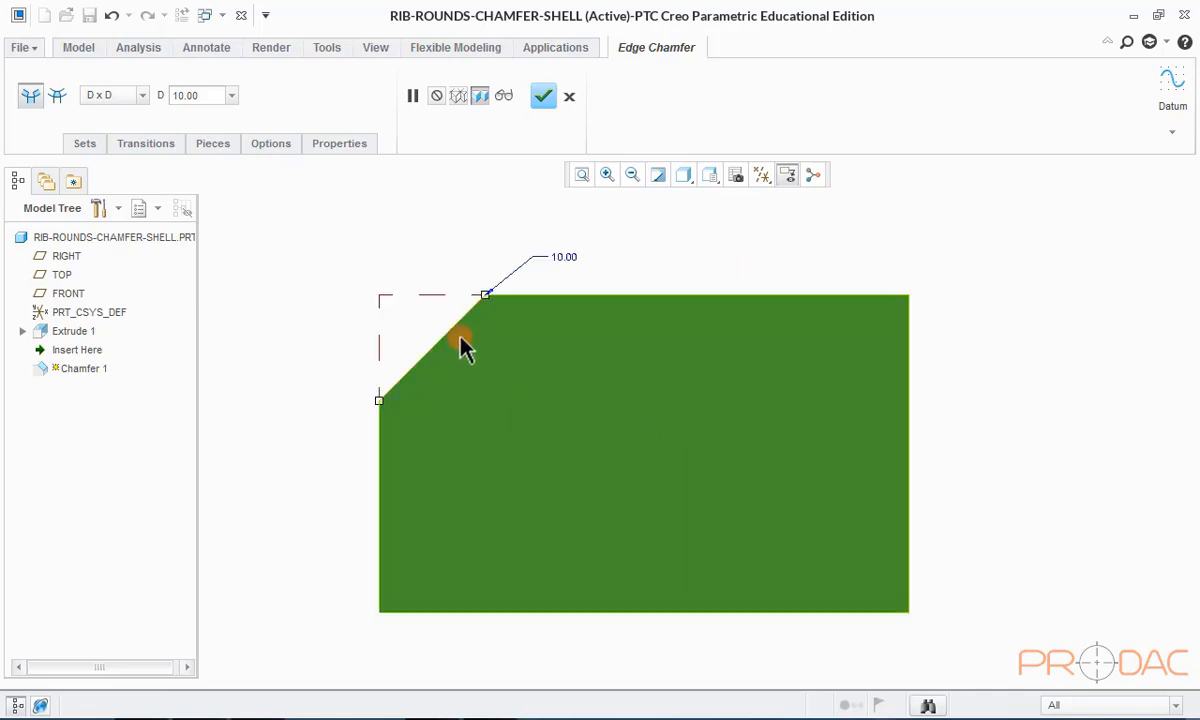
left_click(144, 101)
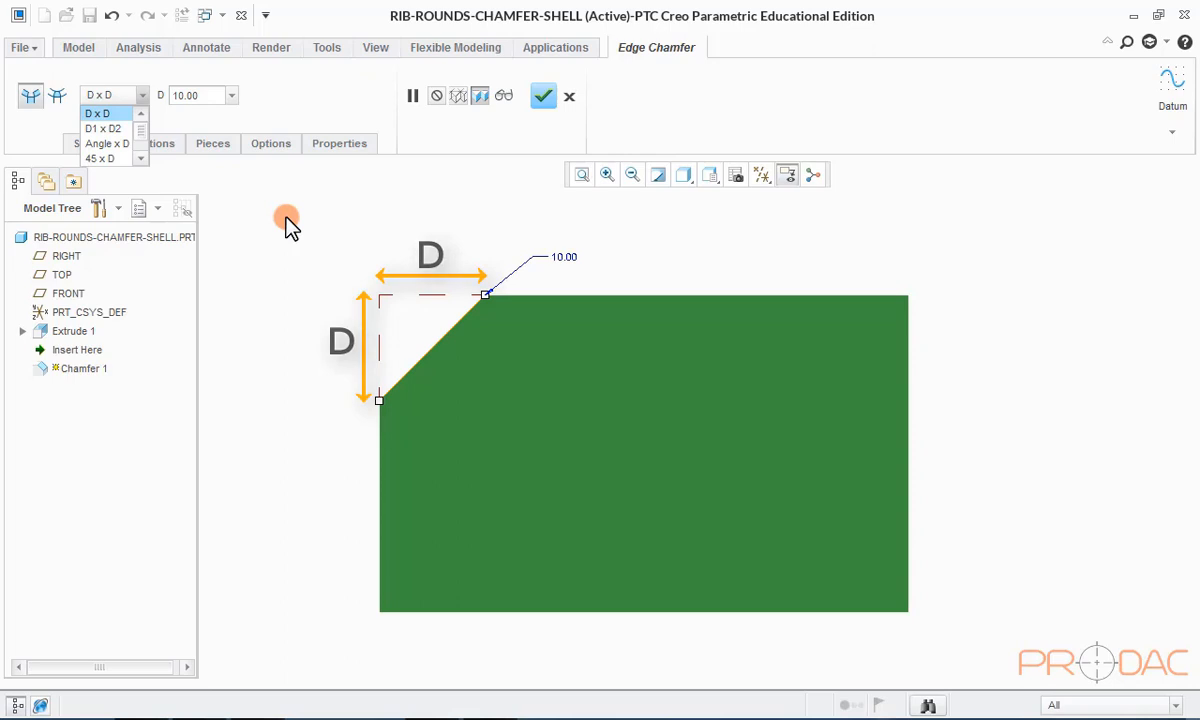
left_click(118, 130)
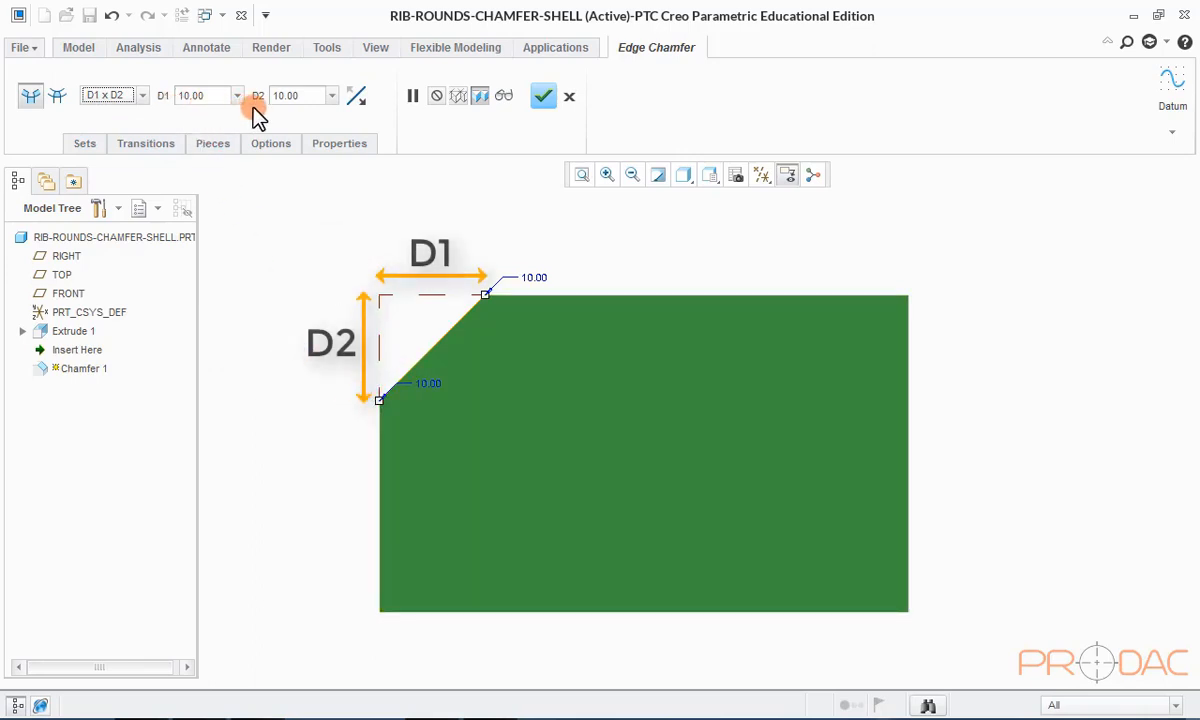
double_click(218, 97)
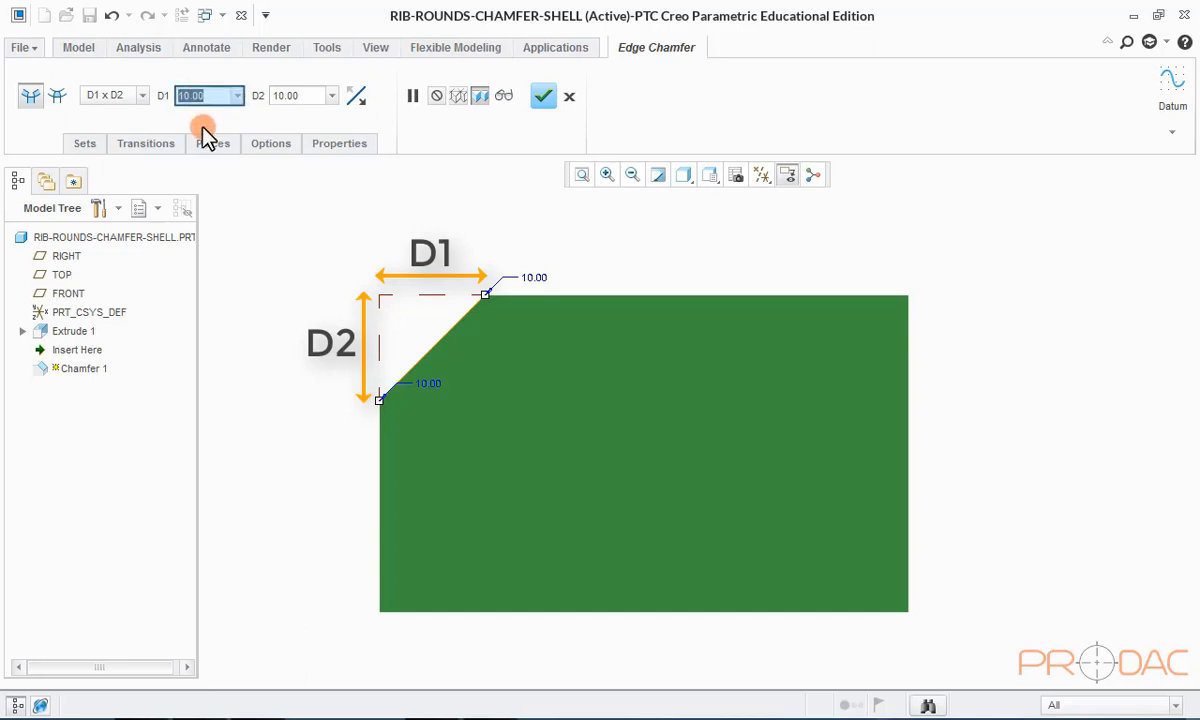
type("20")
key("Return")
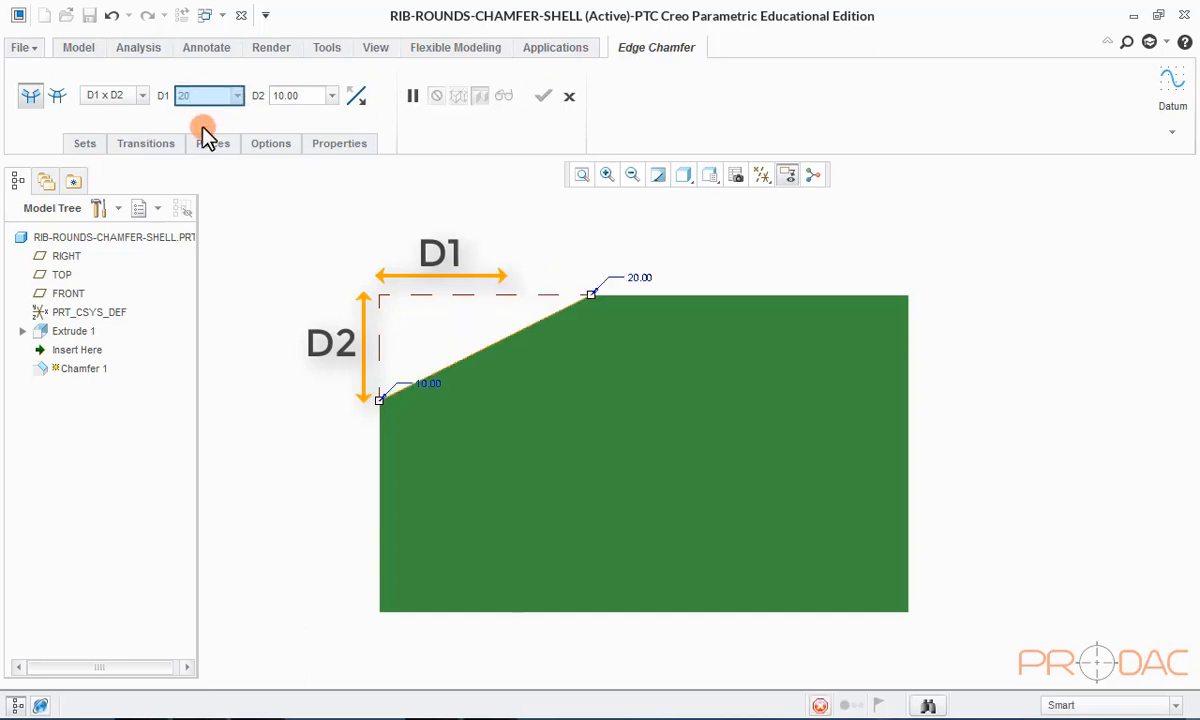
double_click(295, 95)
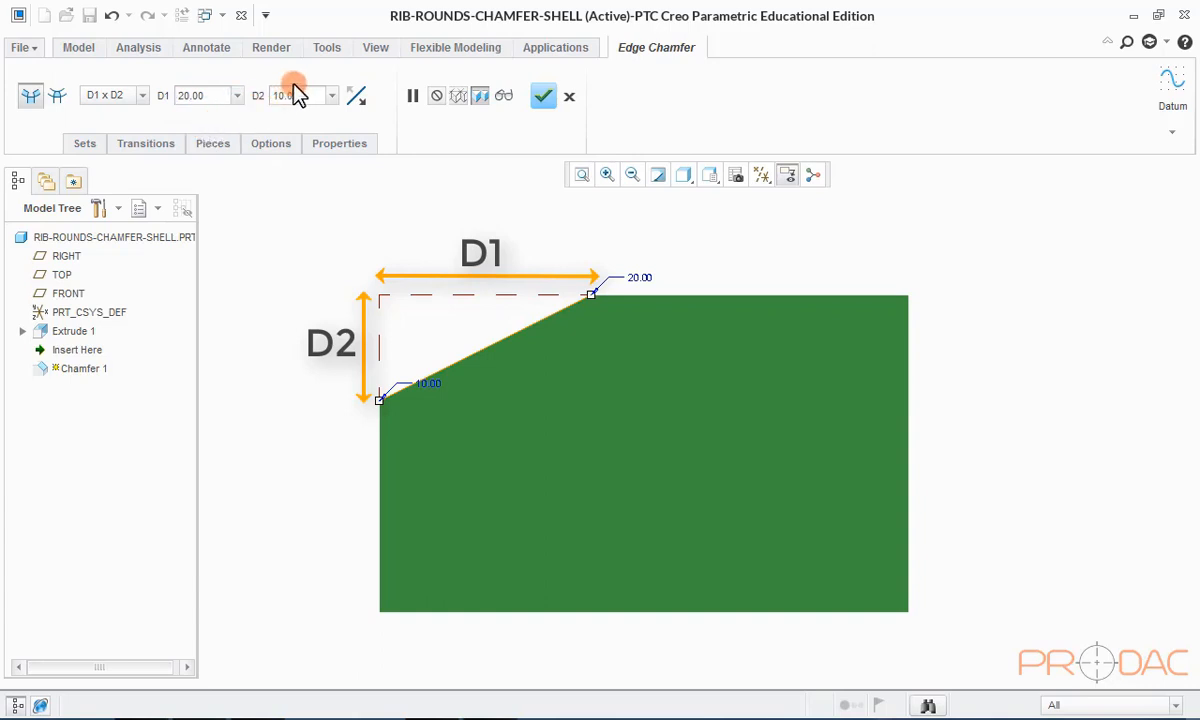
type("15")
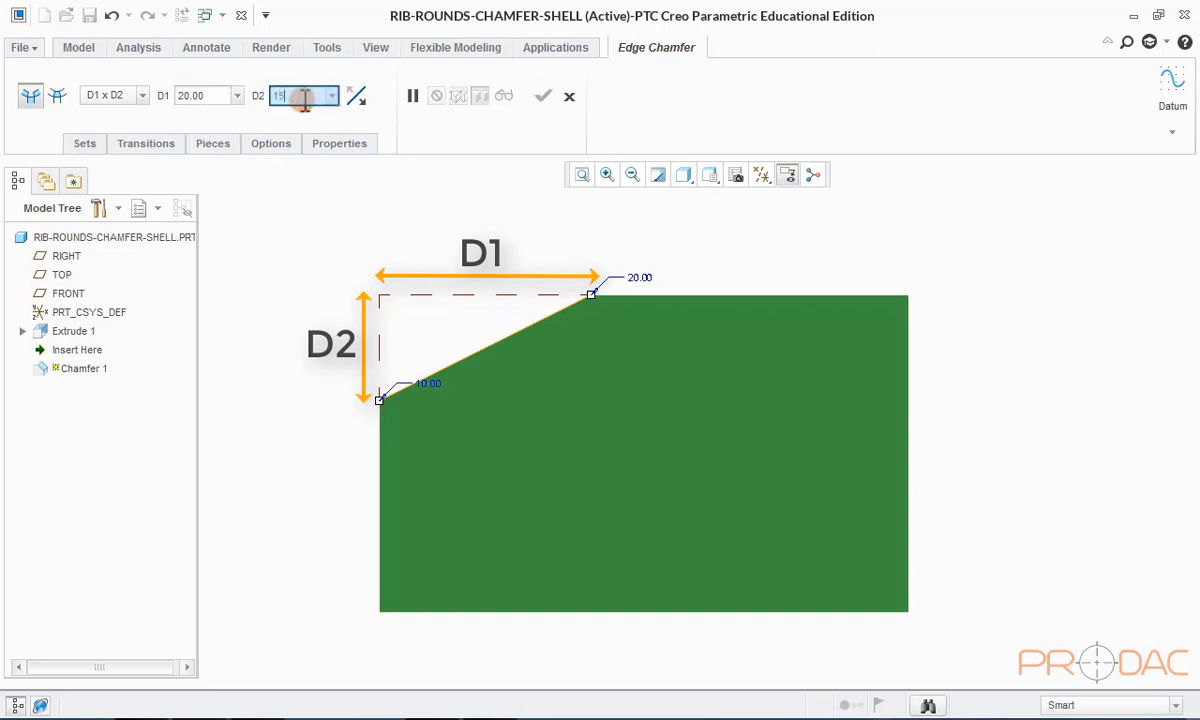
key("Return")
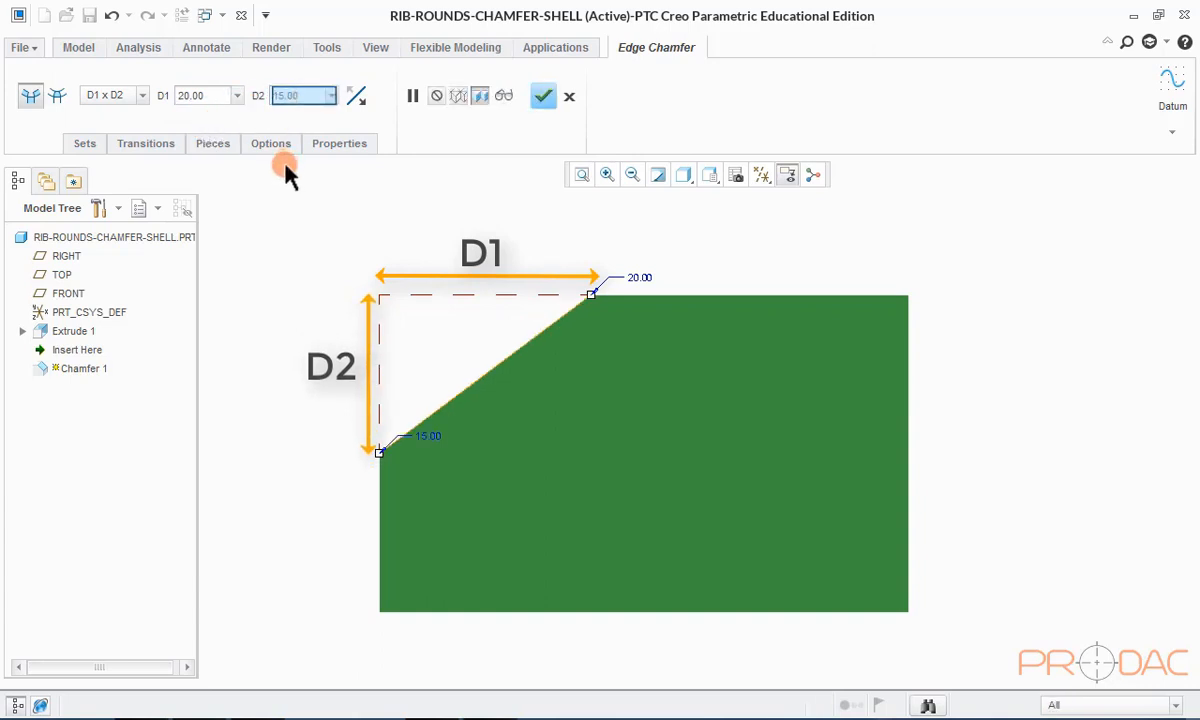
- Change the chamfer's dimensioning scheme to Angle x D and set the angle to 30 degrees
left_click(141, 96)
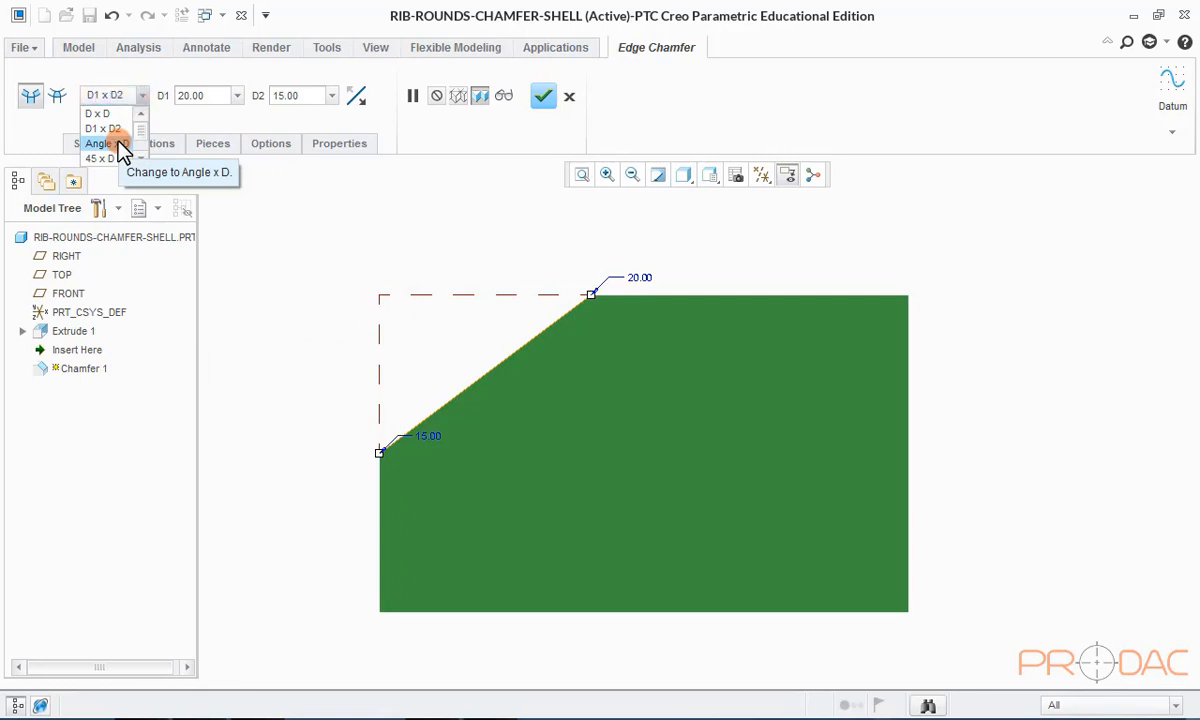
left_click(118, 143)
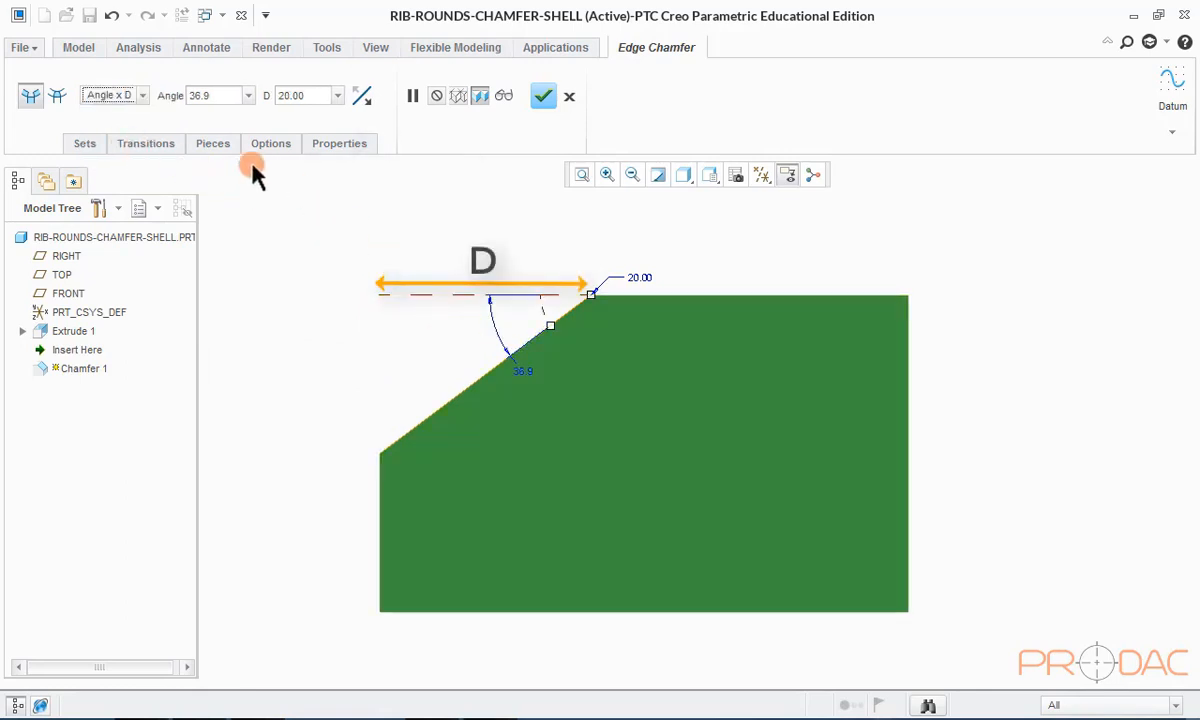
left_click(228, 95)
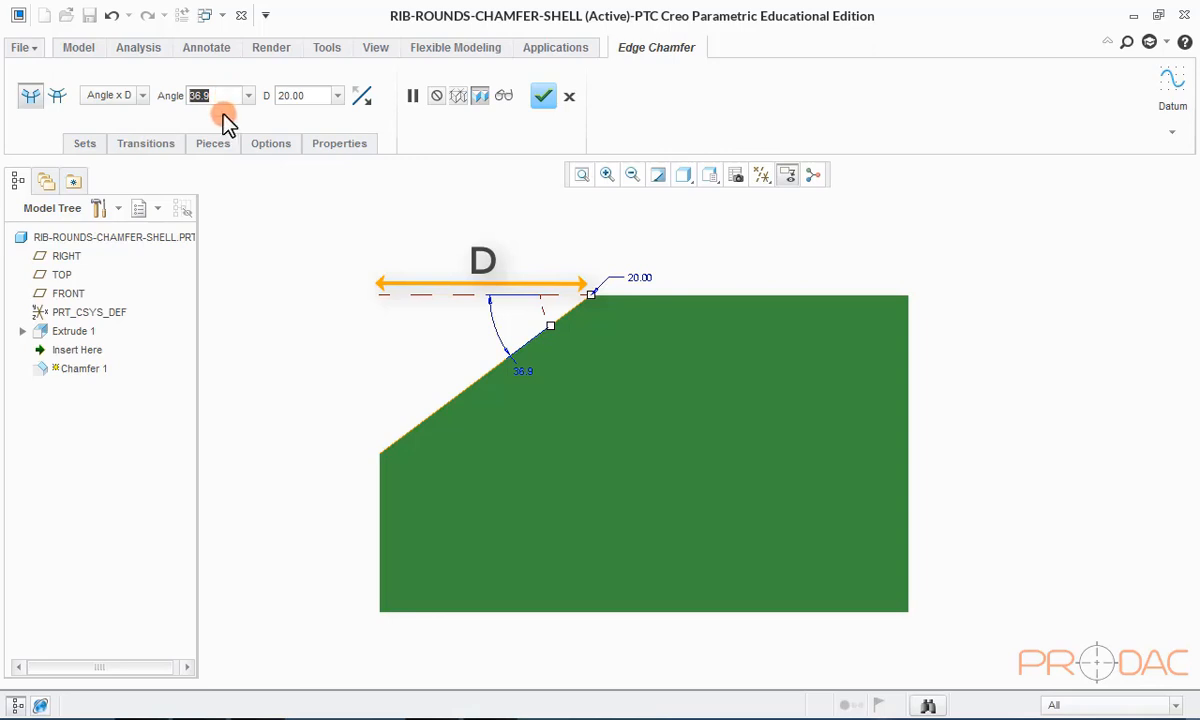
type("4.0")
key("Return")
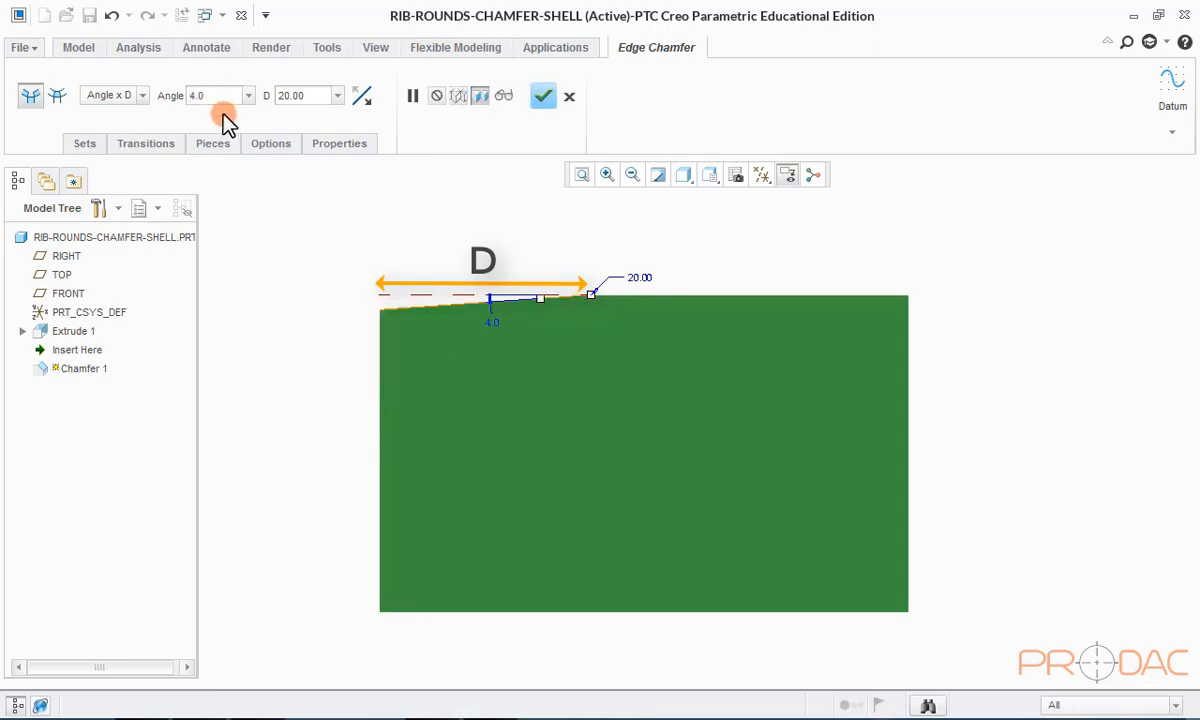
left_click(222, 94)
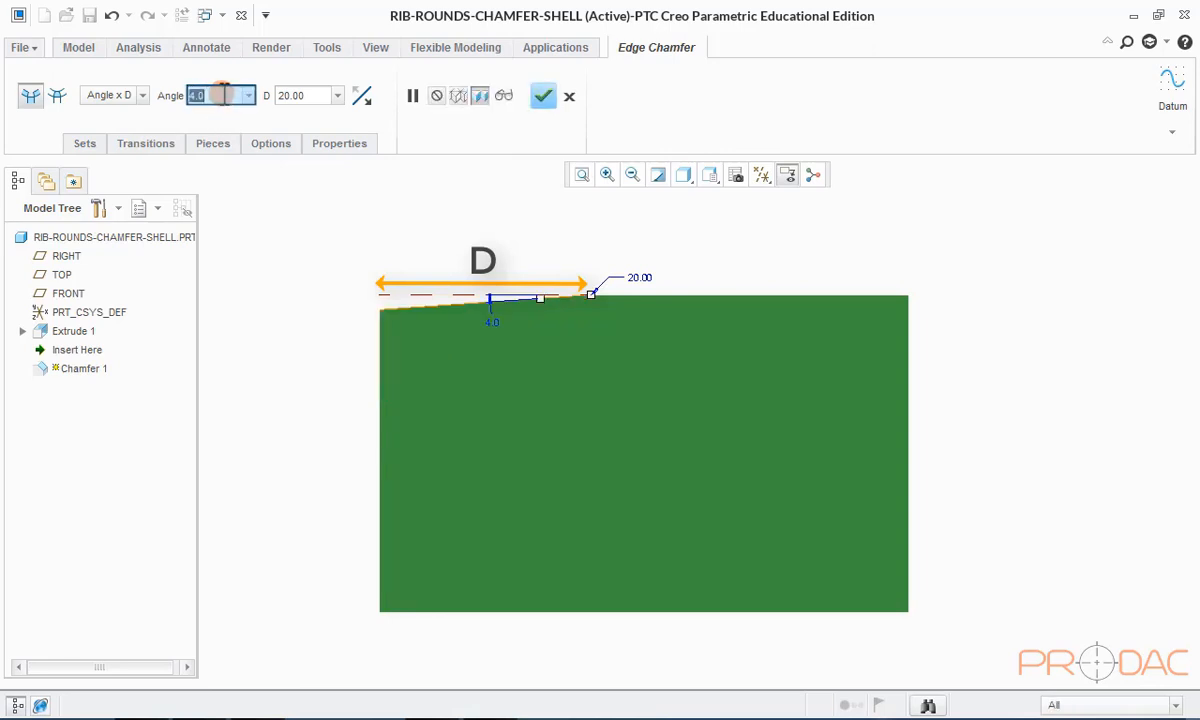
type("30")
key("Return")
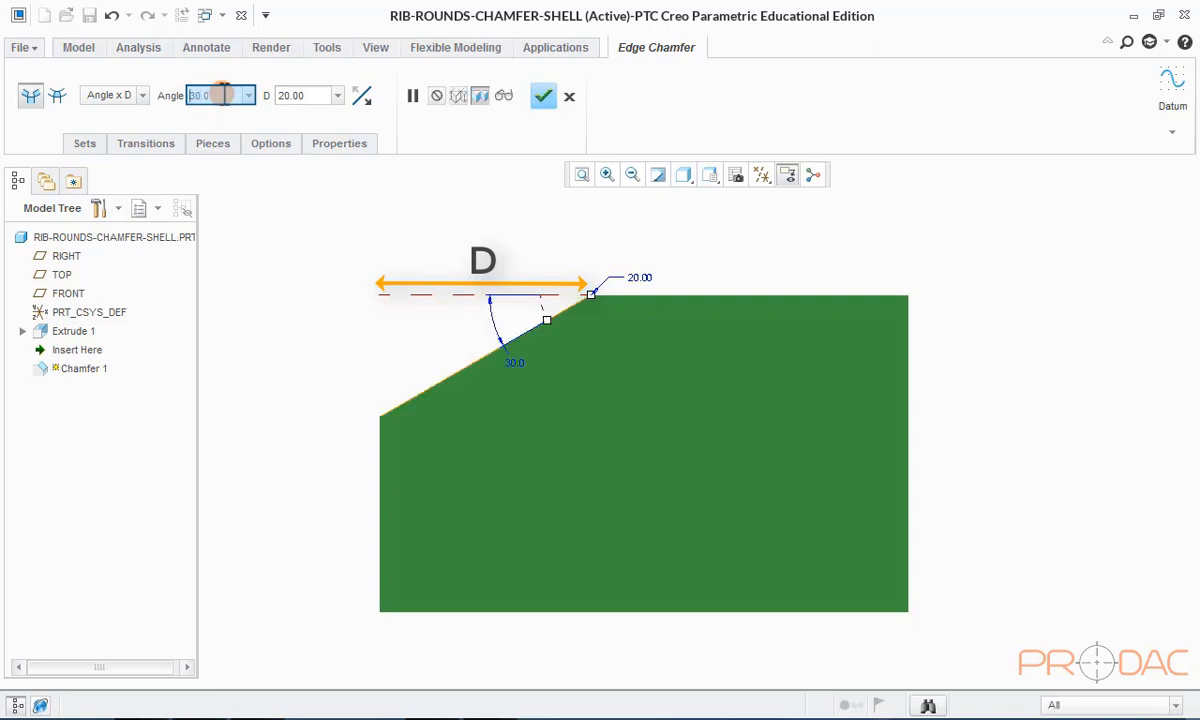
- Set the chamfer's D distance to 10 and adjust its angle freehand to about 59 degrees
left_click(311, 97)
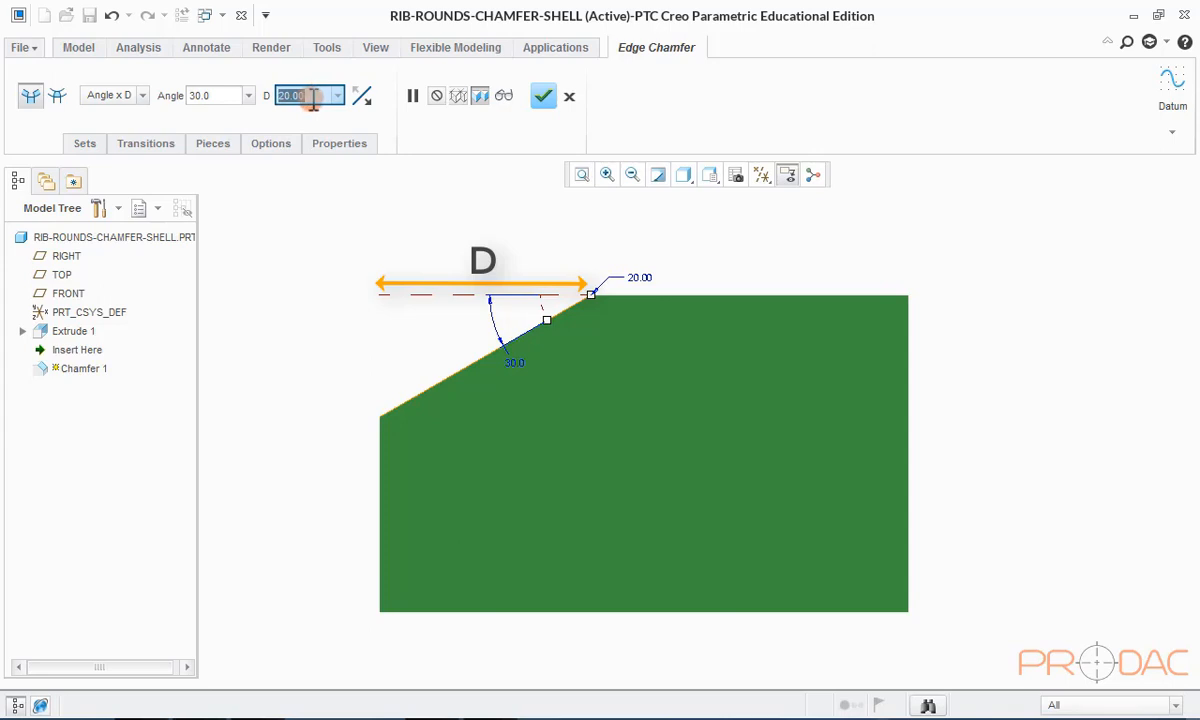
type("10")
key("Return")
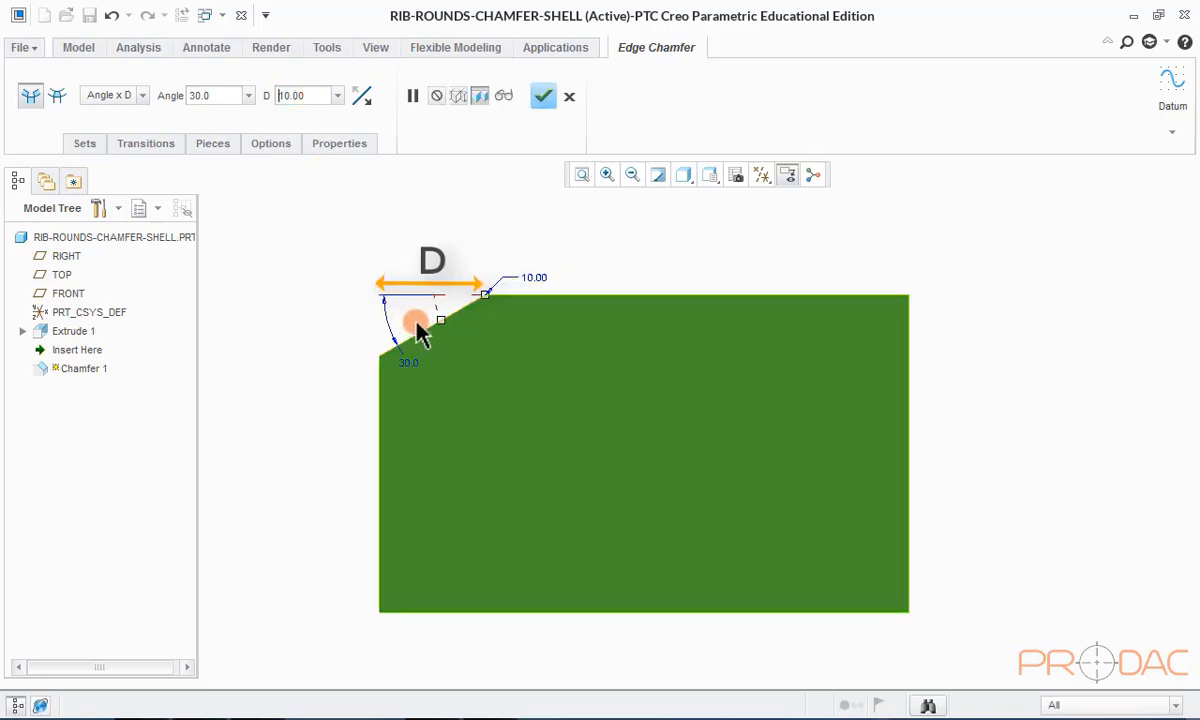
mouse_move(444, 334)
left_mouse_down()
mouse_move(463, 343)
mouse_move(452, 357)
mouse_move(475, 358)
mouse_move(458, 338)
left_mouse_up()
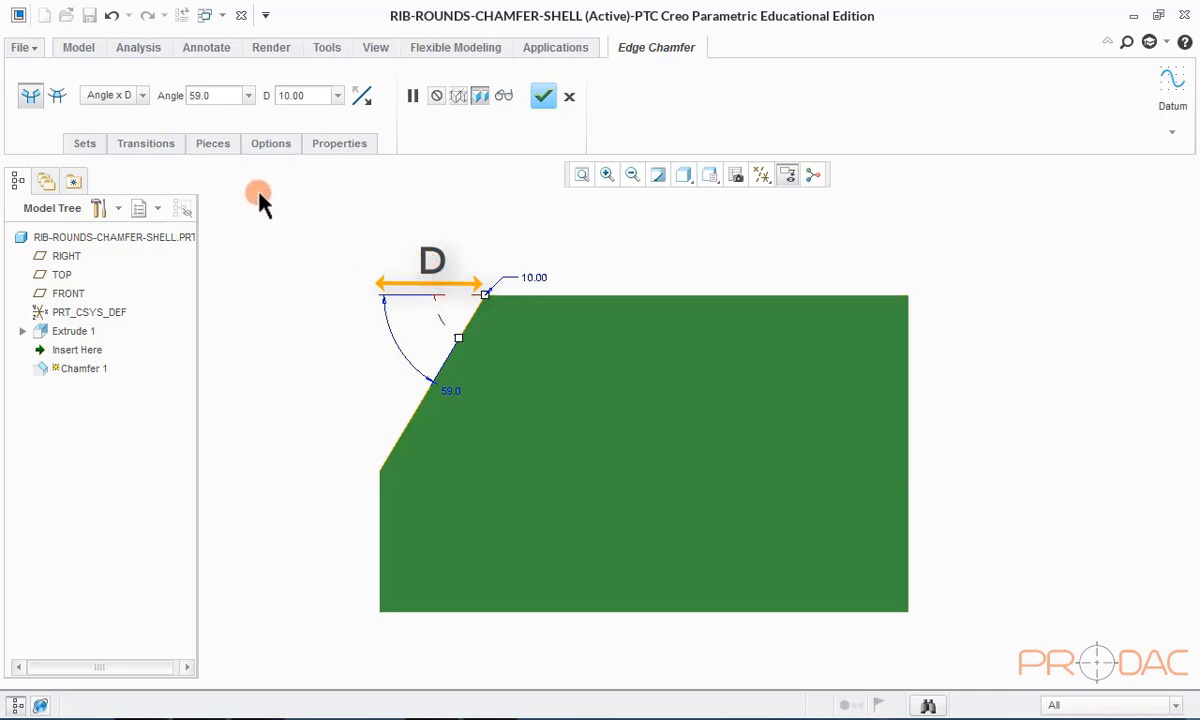
- Change the chamfer's dimensioning scheme to 45 x D and set its distance to 15
left_click(147, 100)
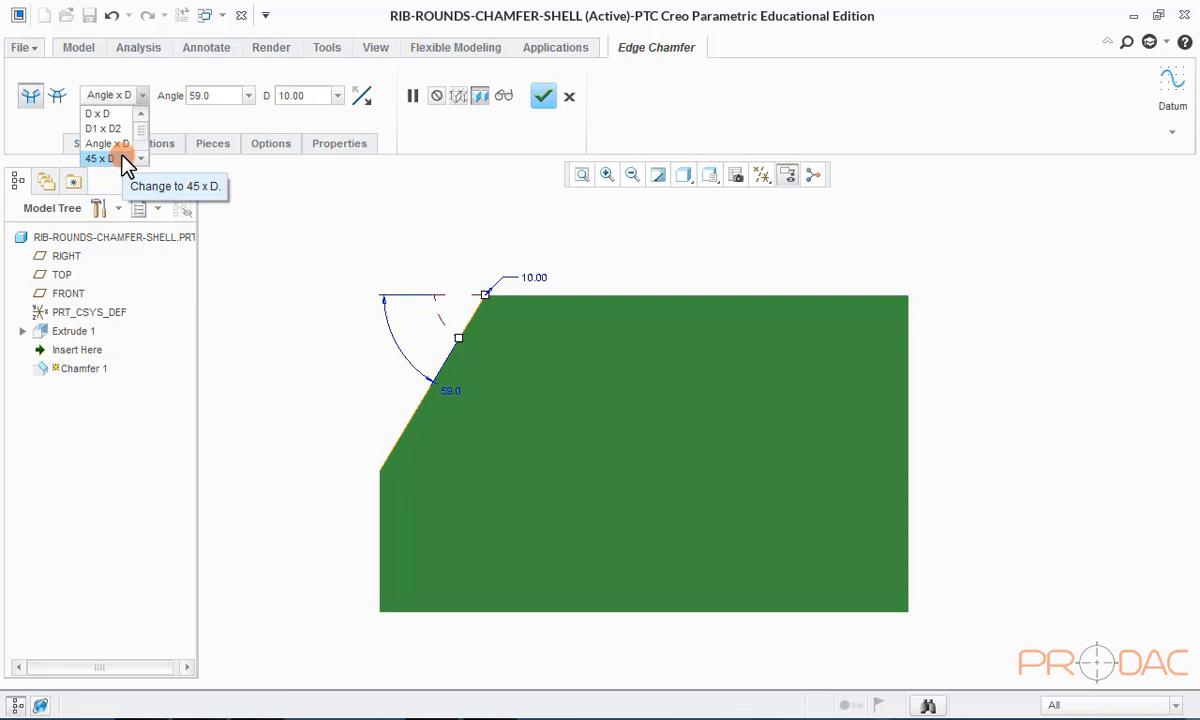
left_click(118, 158)
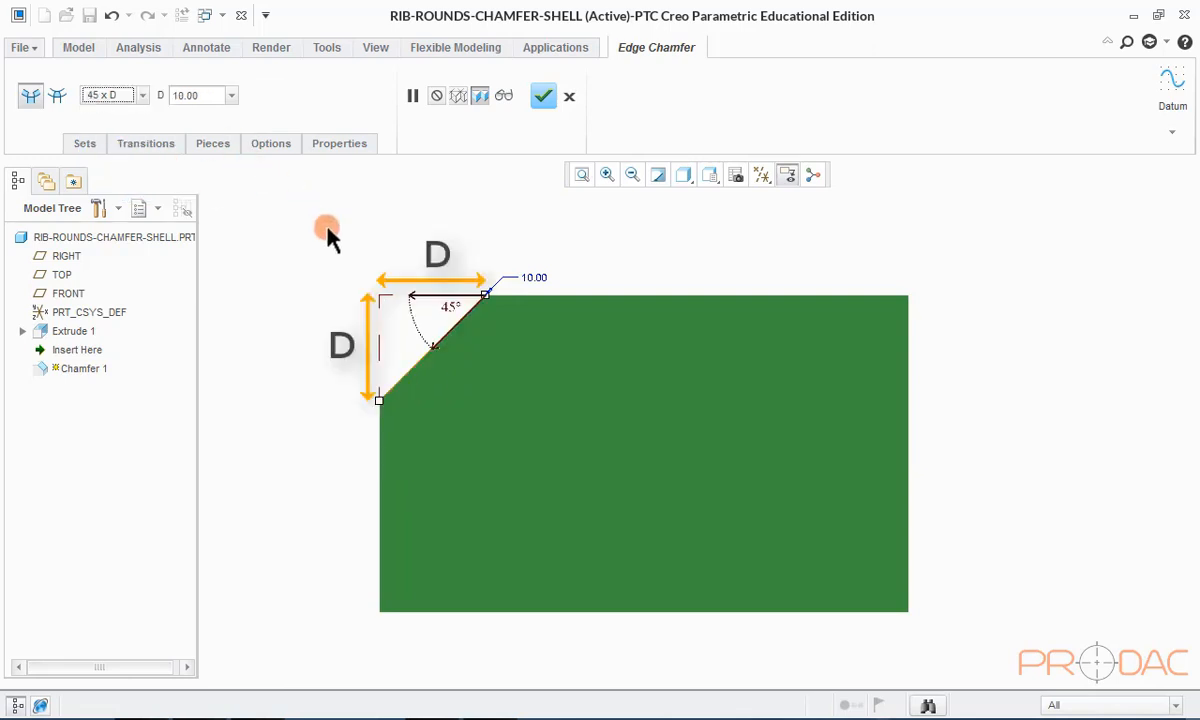
double_click(545, 282)
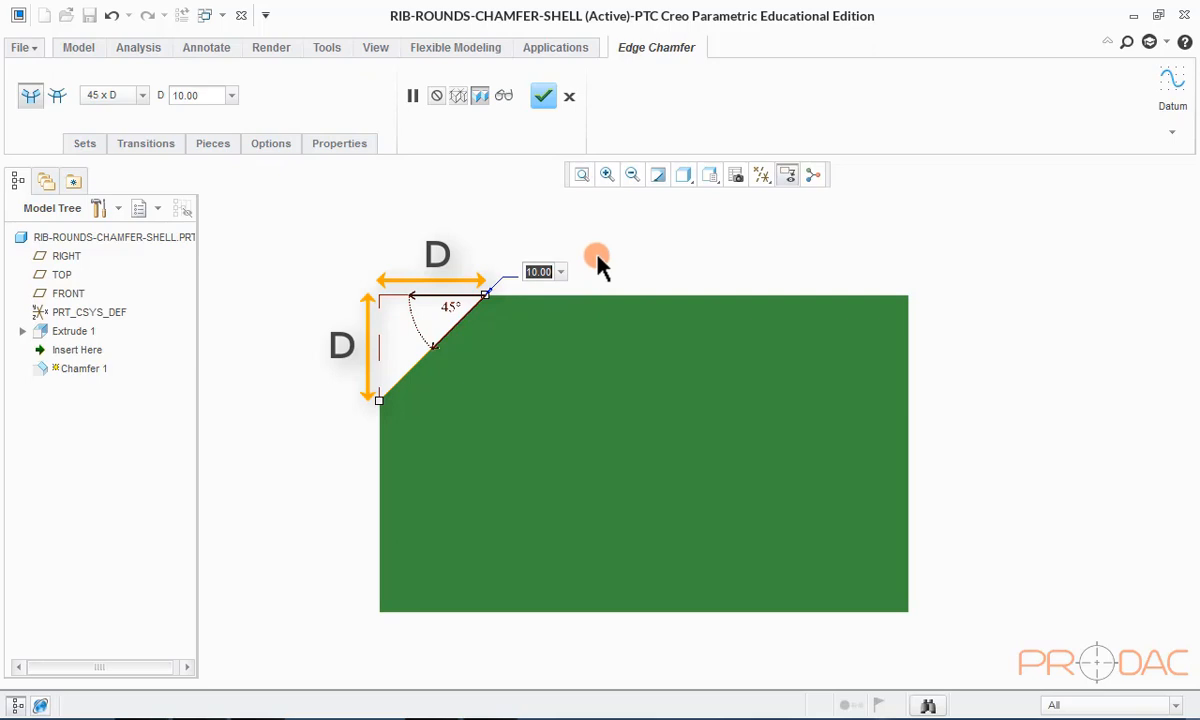
type("15")
key("Return")
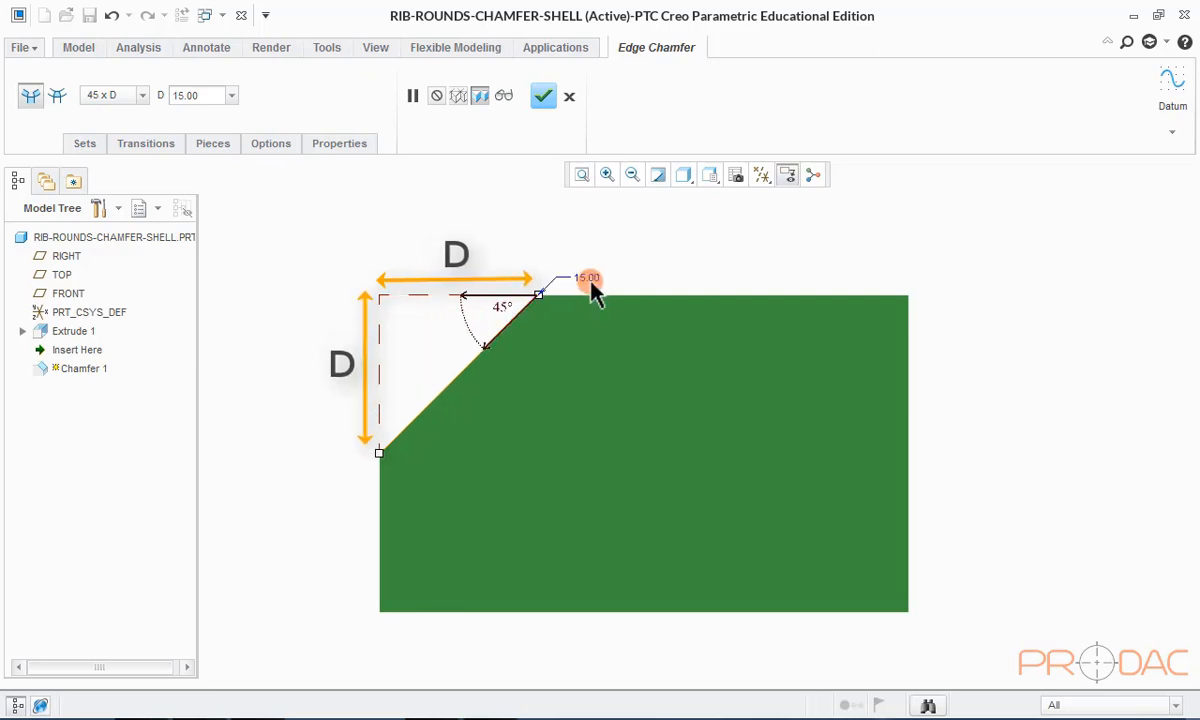
- Reduce the 45 x D chamfer's distance to 5
double_click(590, 283)
type("5")
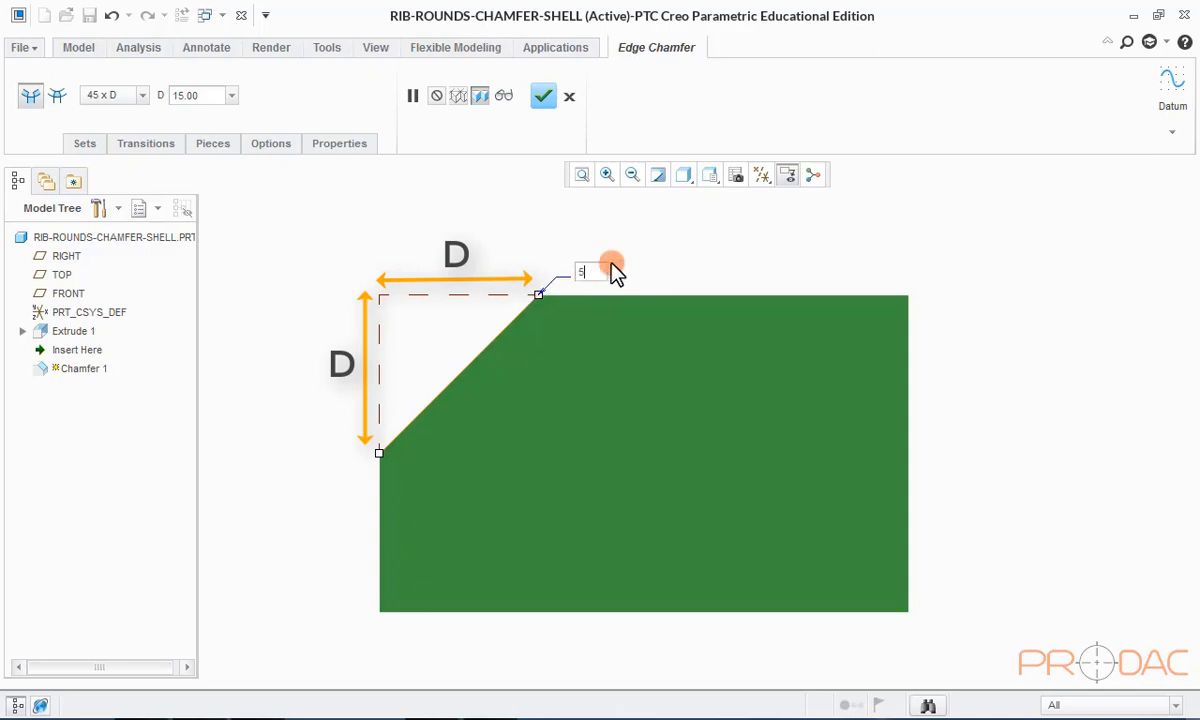
key("Return")
- Add the far short edge and the opposite long edge of the block's upper face to the same chamfer set
middle_click_drag(614, 270, 628, 308)
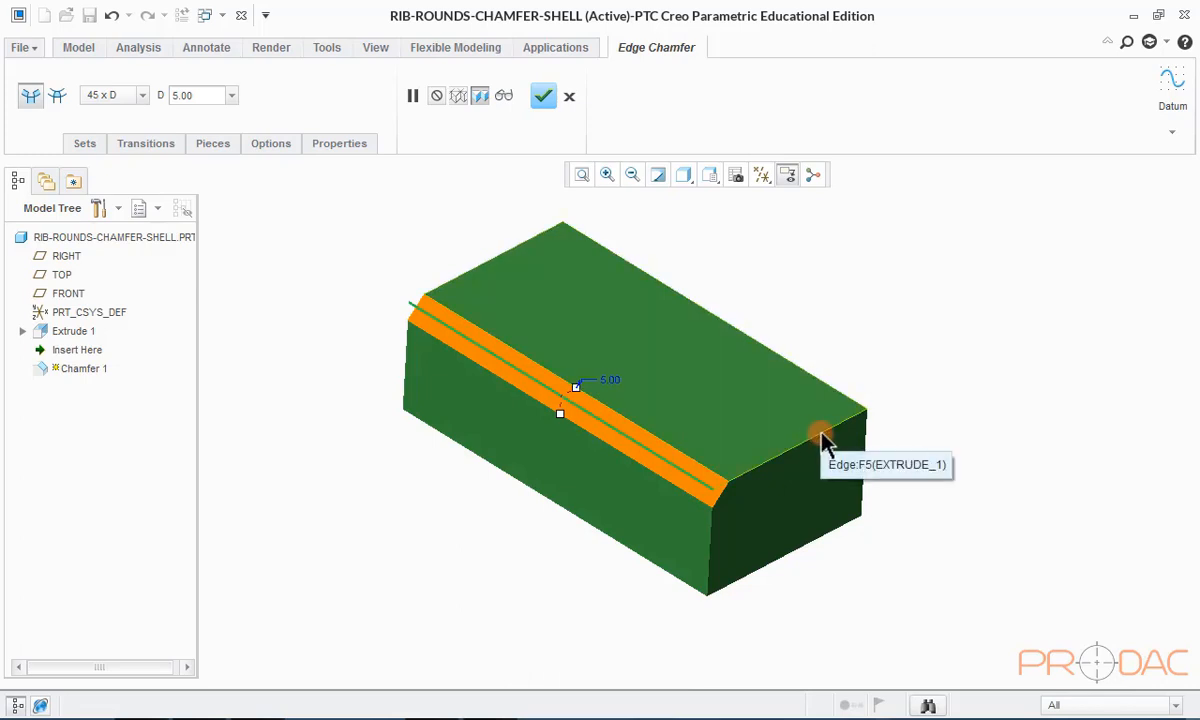
middle_click_drag(822, 440, 849, 396)
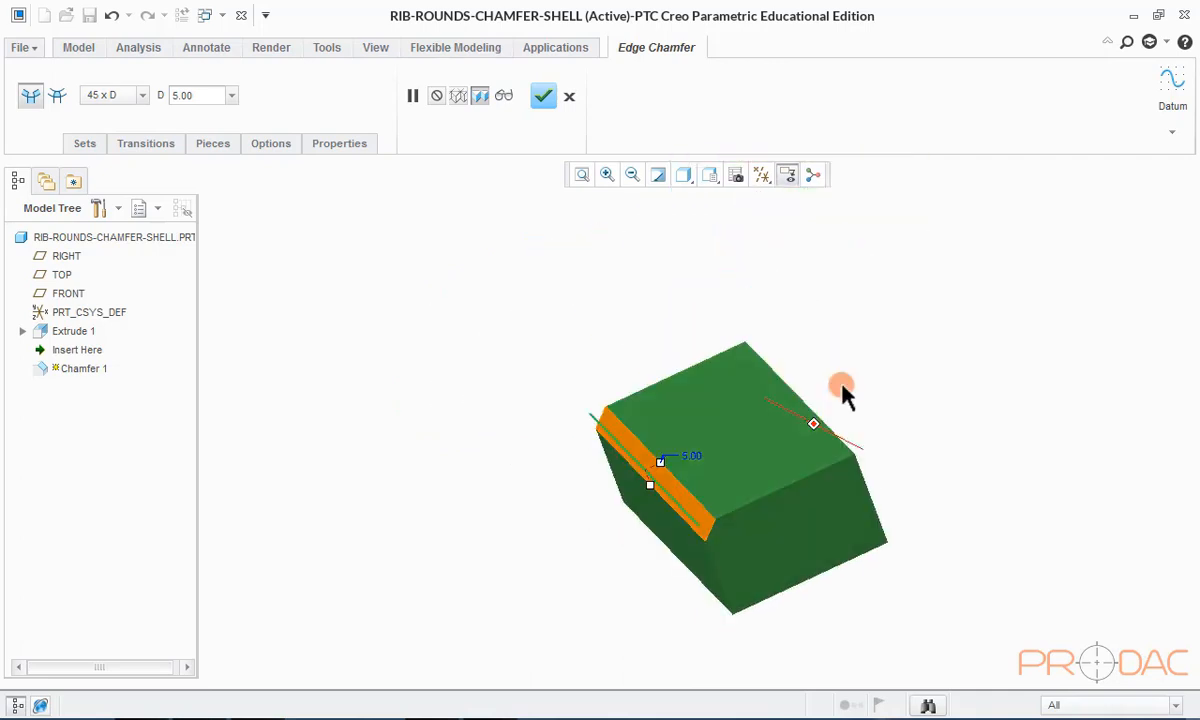
left_click(830, 478, "ctrl")
middle_click_drag(862, 455, 857, 388)
left_click(840, 383, "ctrl")
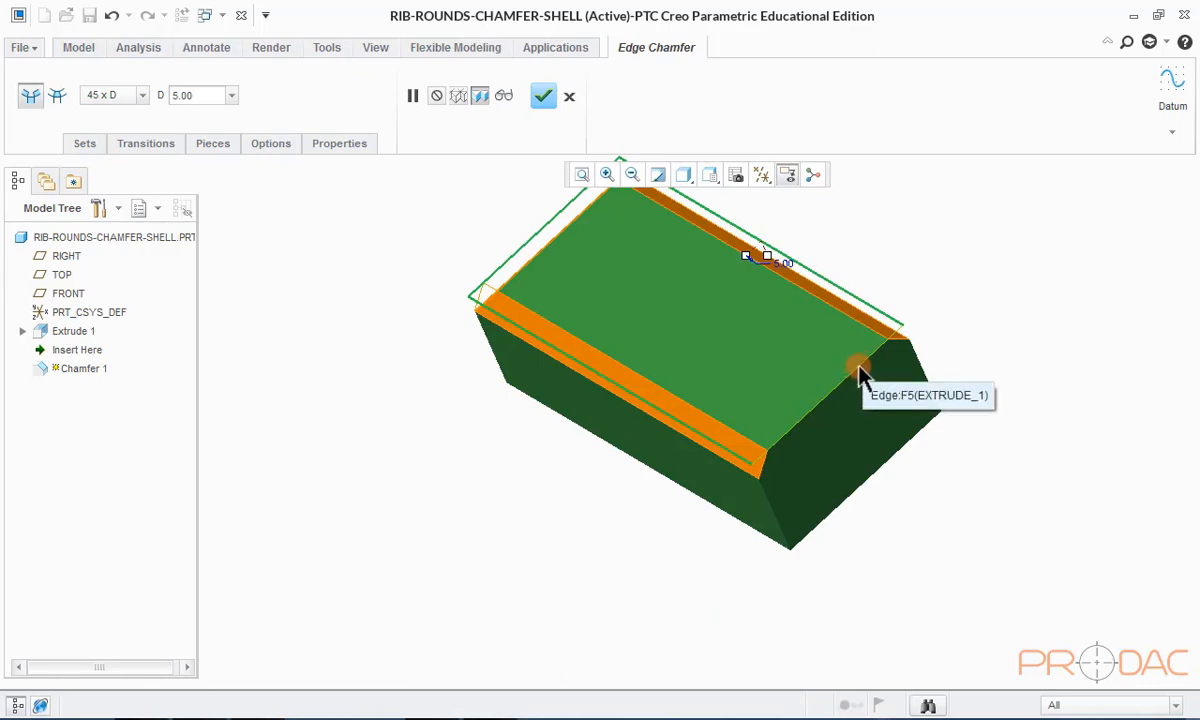
- Create a second set in the edge chamfer and add the remaining short edge of the block's upper face to it
left_click(81, 142)
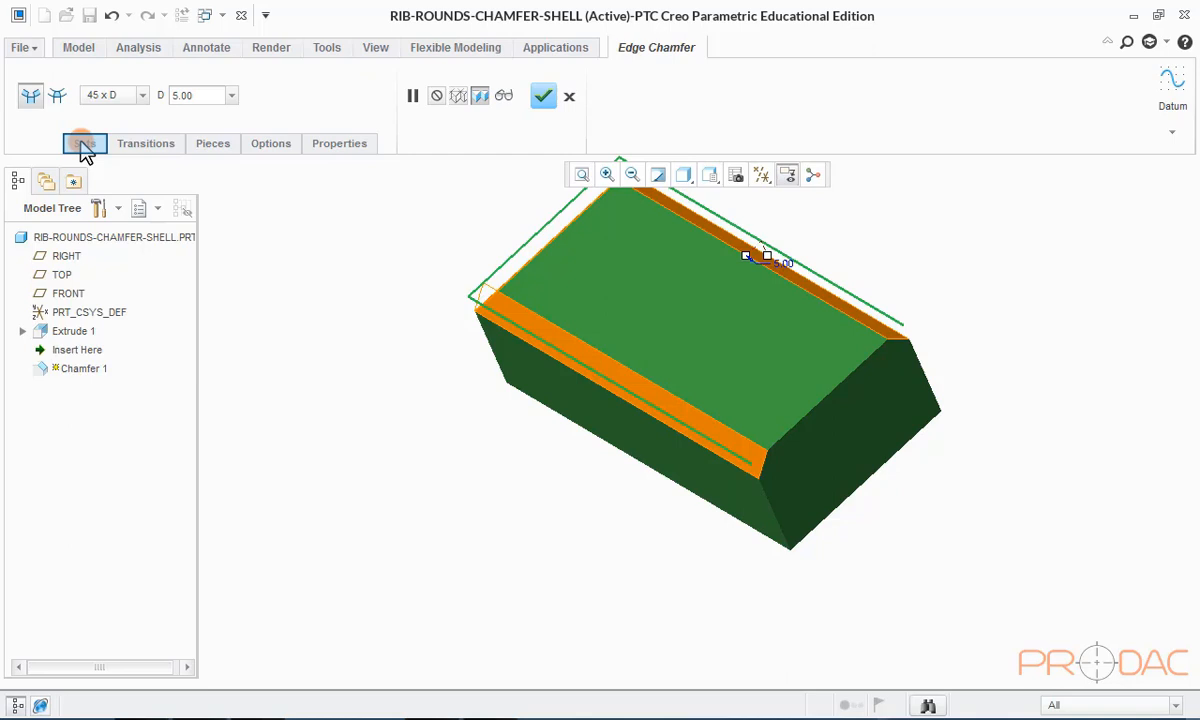
left_click(83, 145)
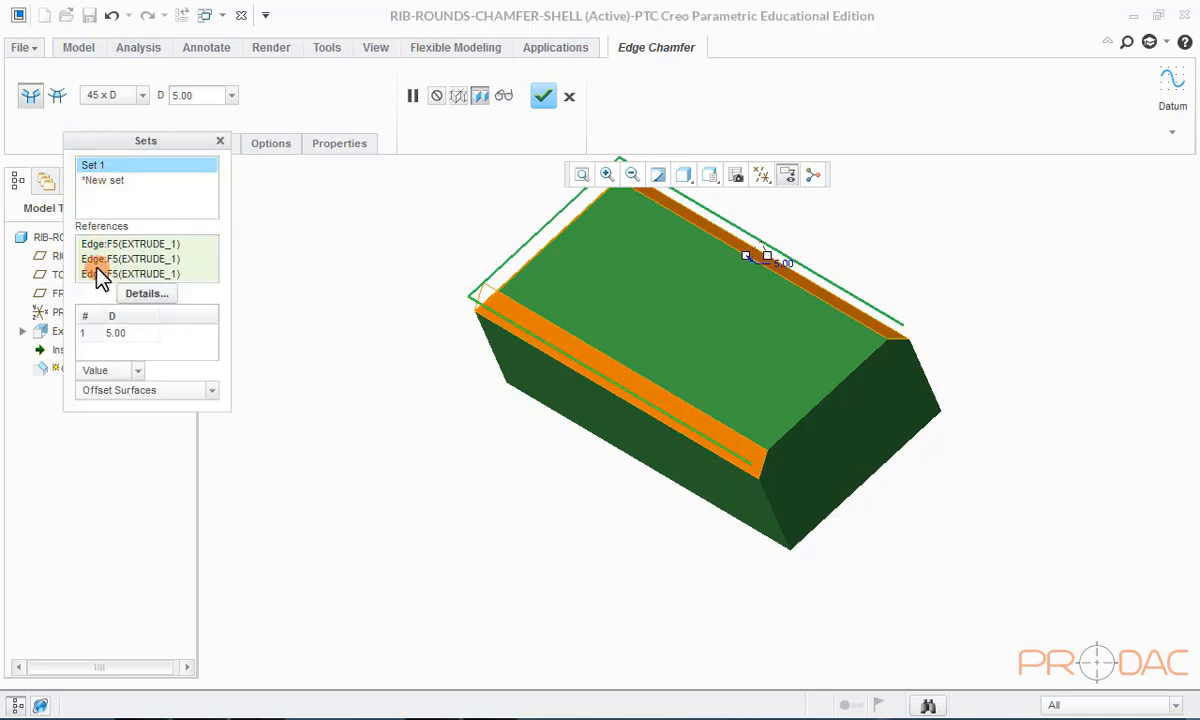
left_click(108, 182)
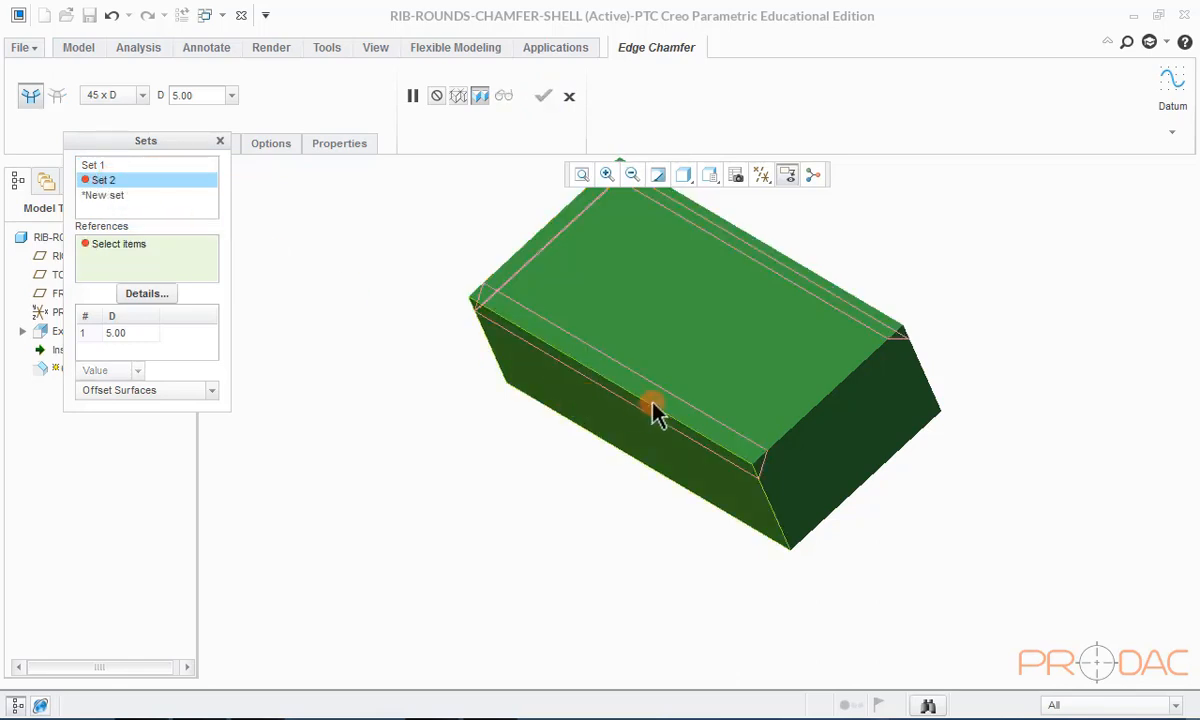
left_click(836, 396)
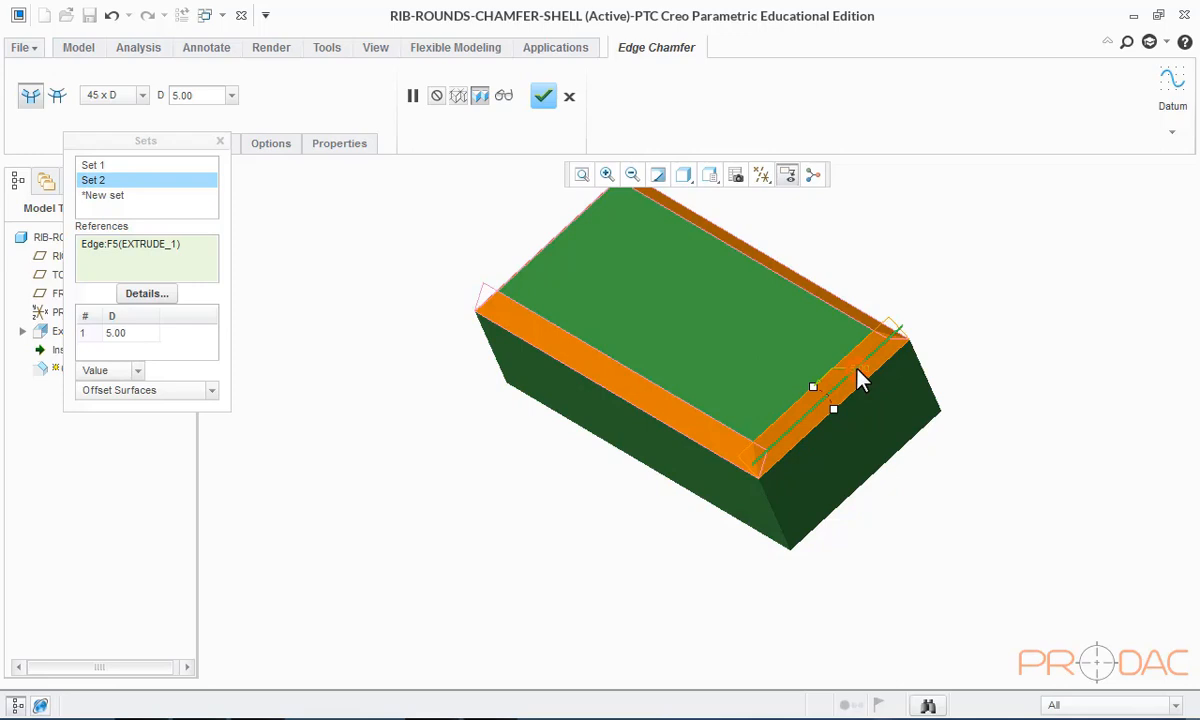
- Set the second chamfer set's distance to 10 and complete the edge chamfer
left_click(934, 323)
type("10")
key("Return")
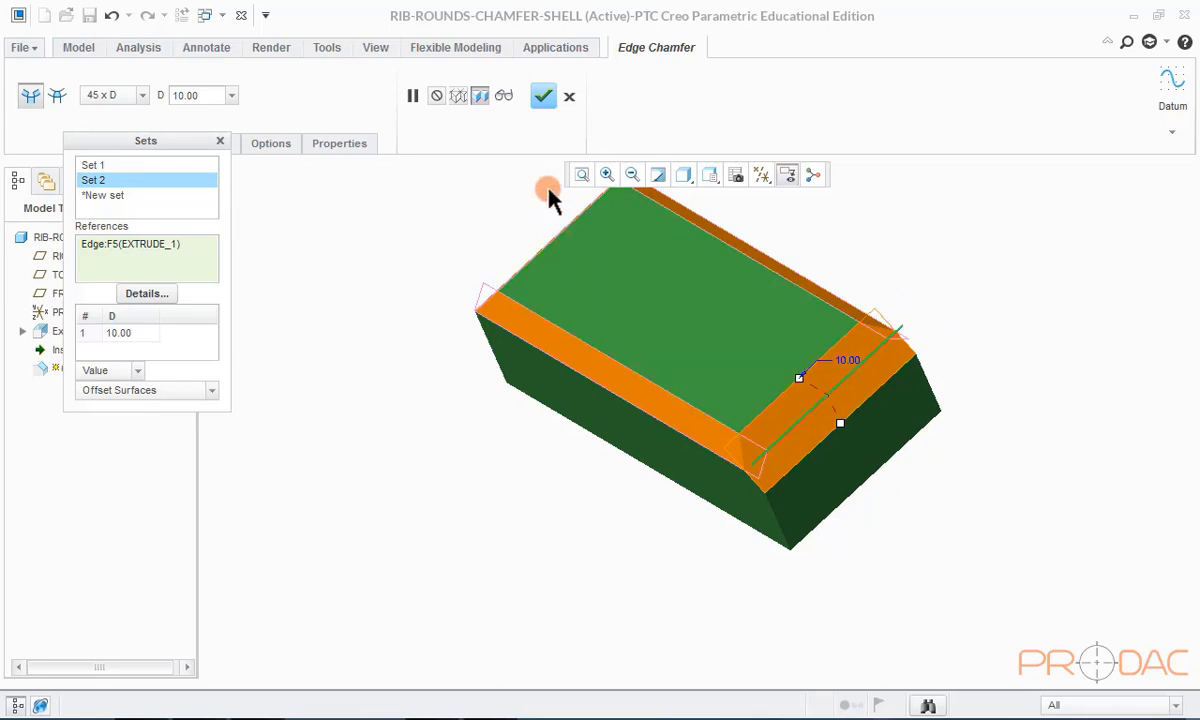
left_click(543, 97)
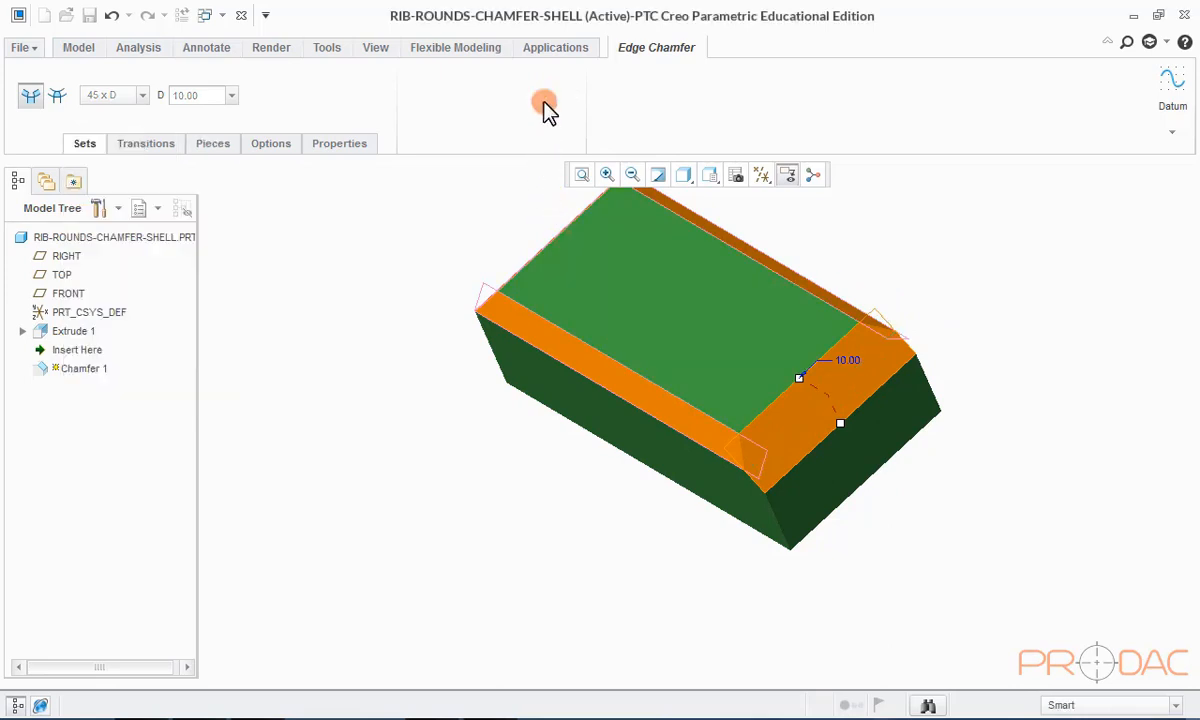
key("ctrl+d")
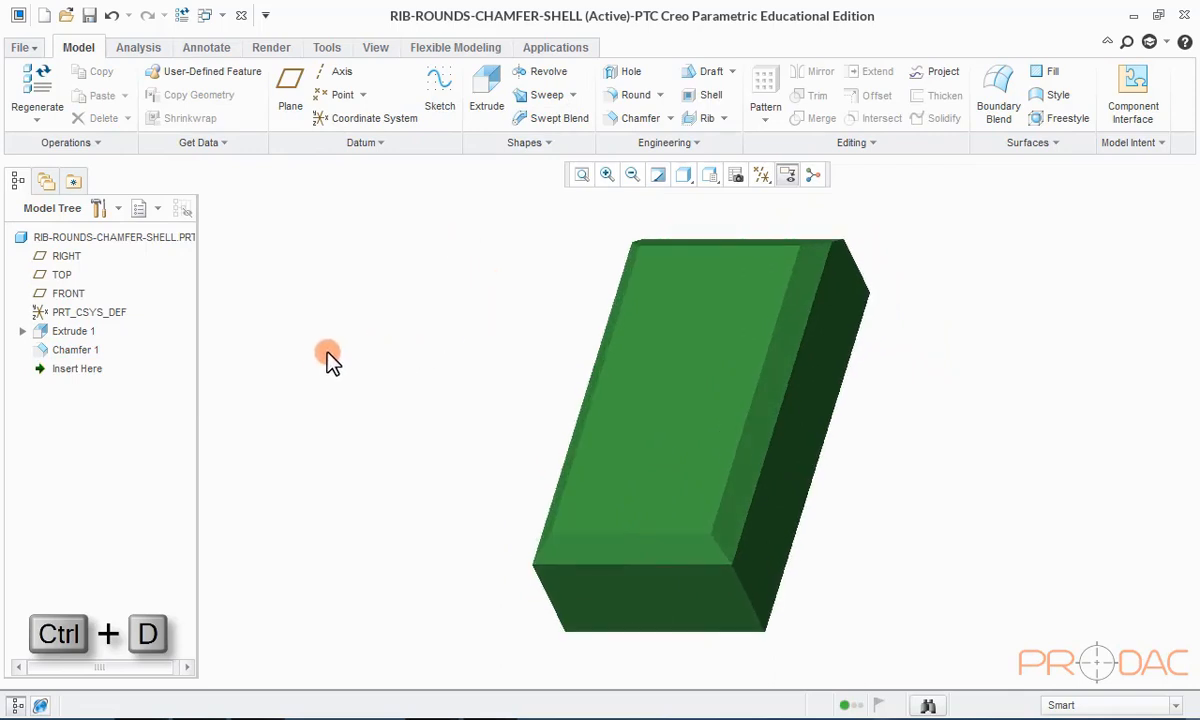
- Edit the finished chamfer's dimensions in the model and set the three-edge set's distance to 3
left_click(789, 334)
right_click(789, 334)
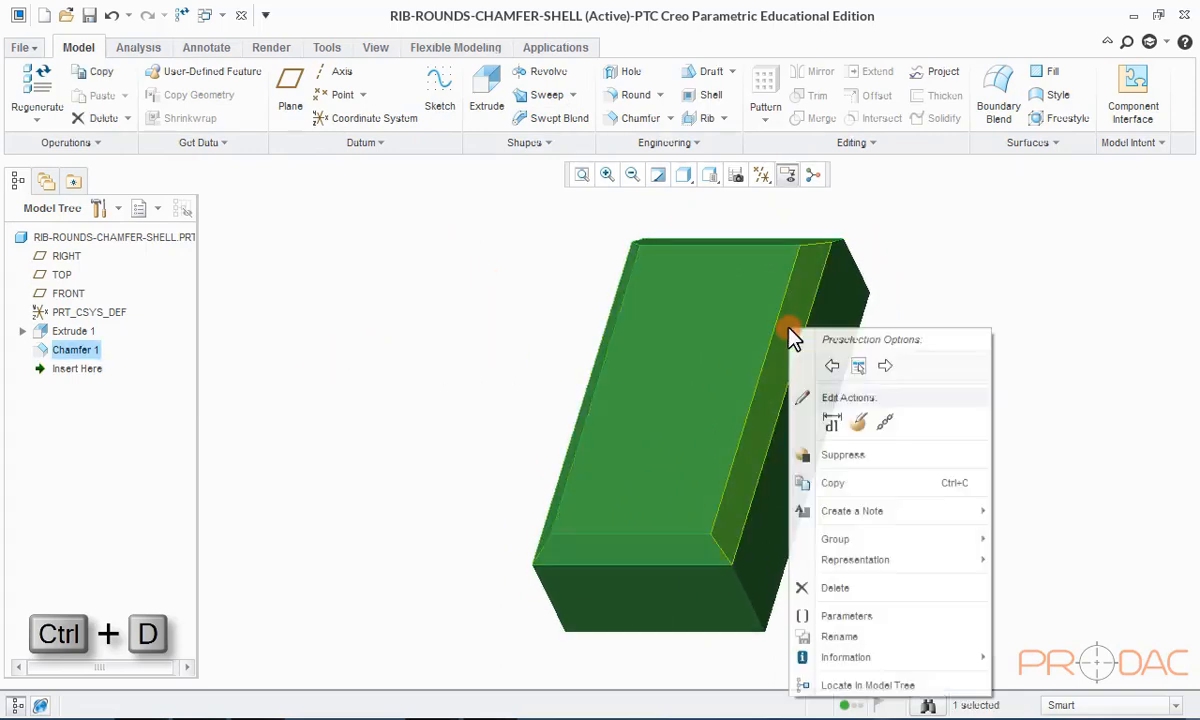
left_click(836, 422)
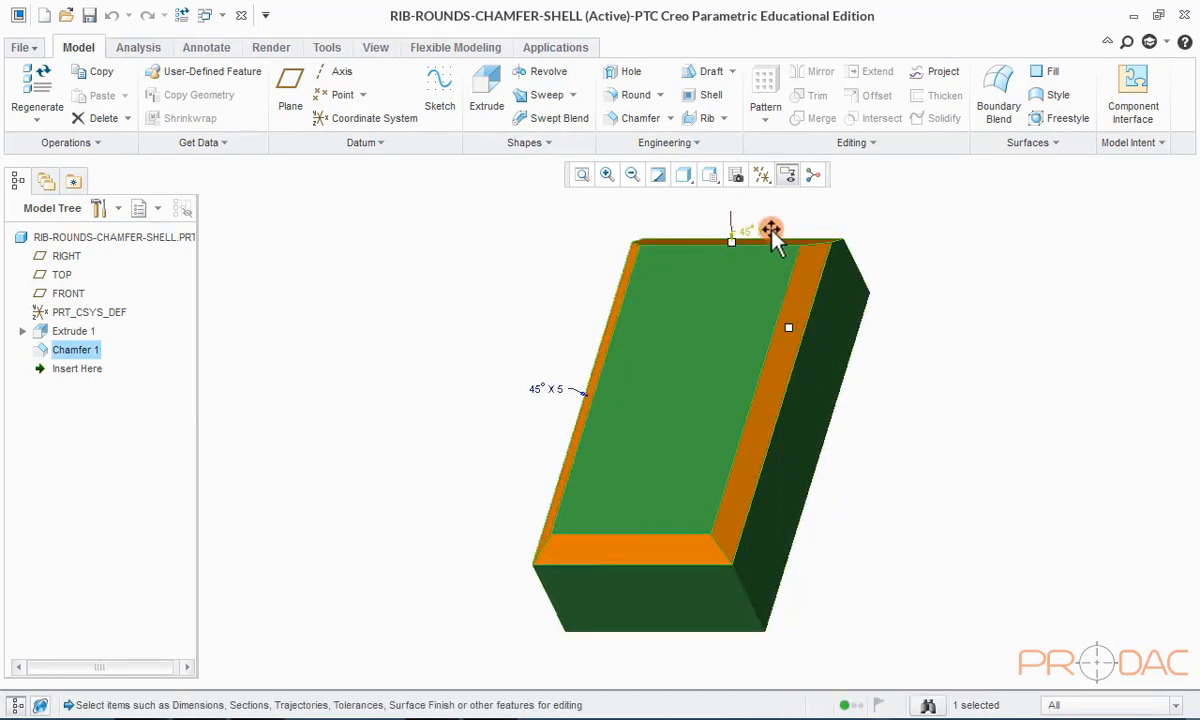
left_click(546, 388)
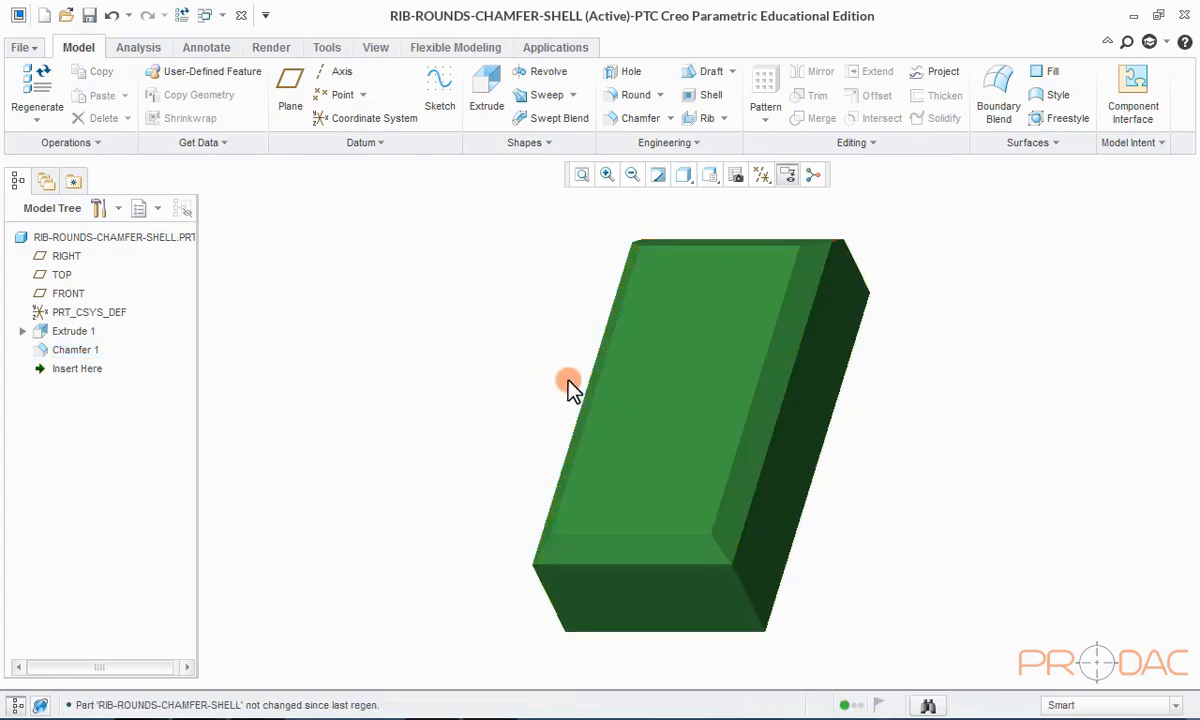
left_click(804, 329)
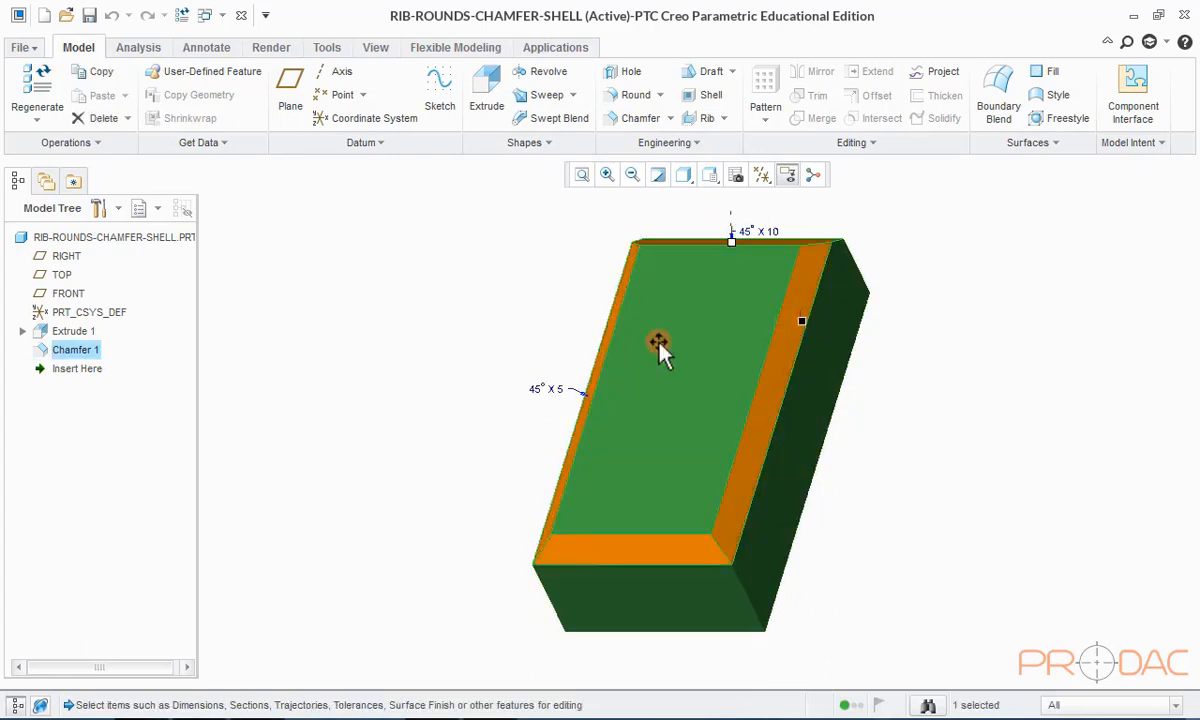
double_click(540, 390)
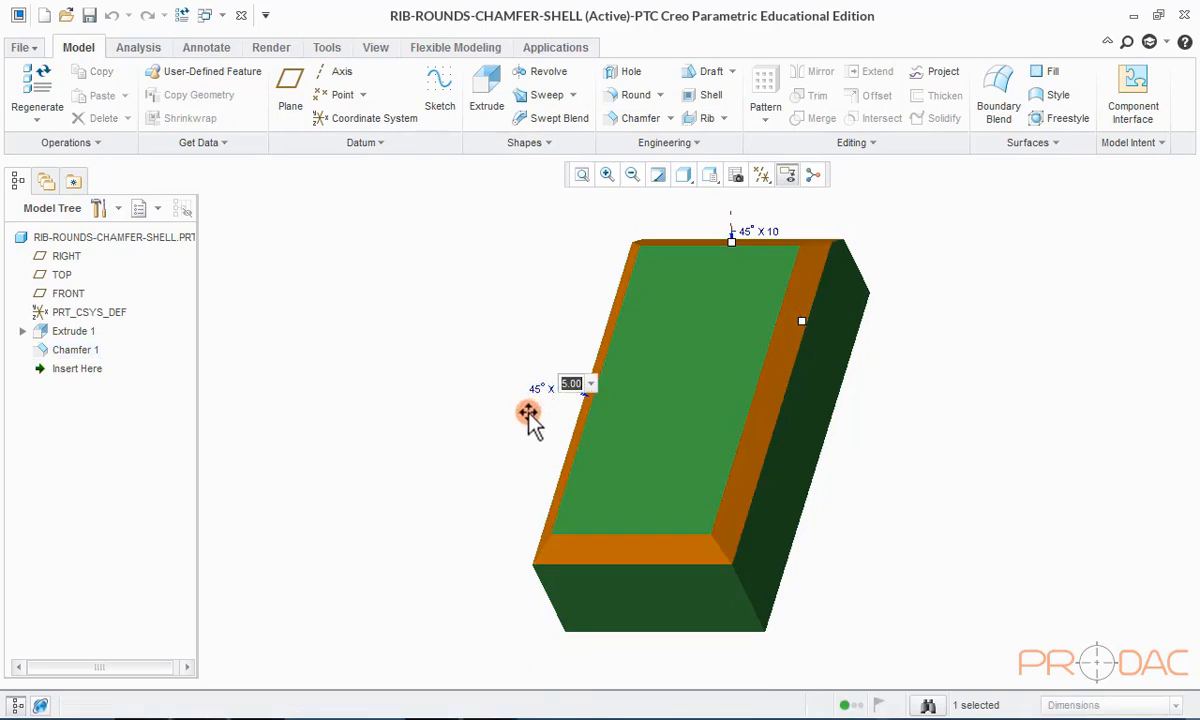
type("3")
key("Return")
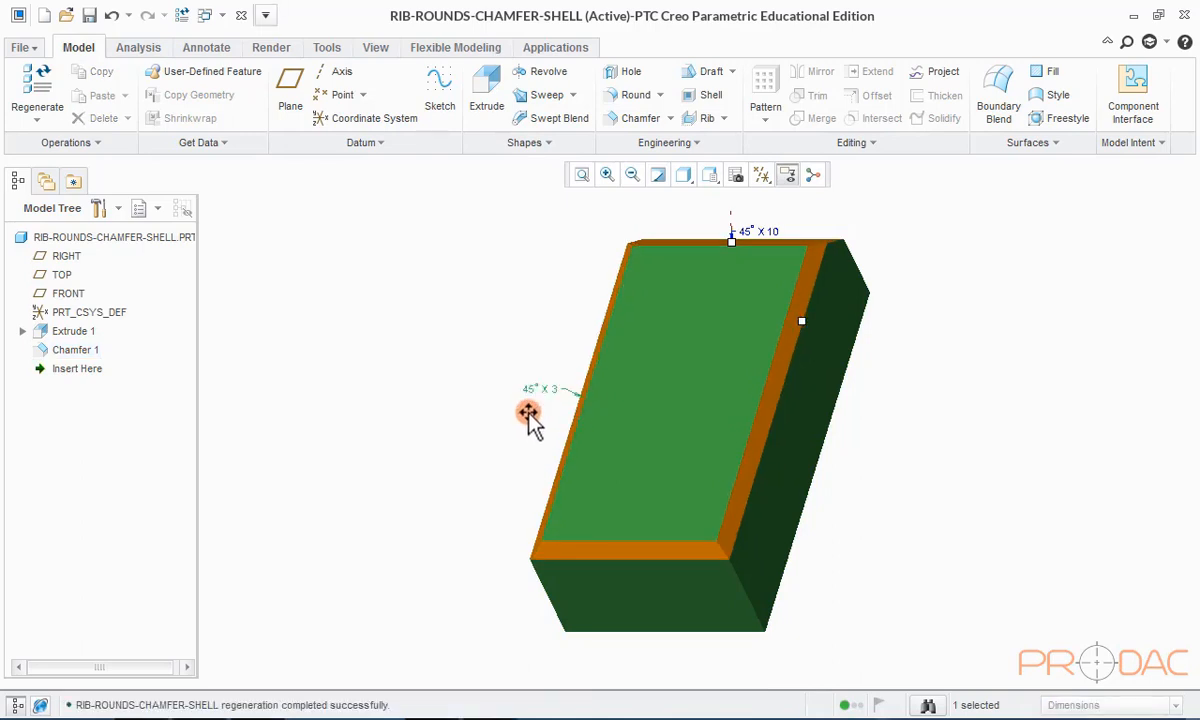
- Change the single short edge's 45-degree chamfer distance to 8 and finish the dimension edit
double_click(762, 236)
type("8")
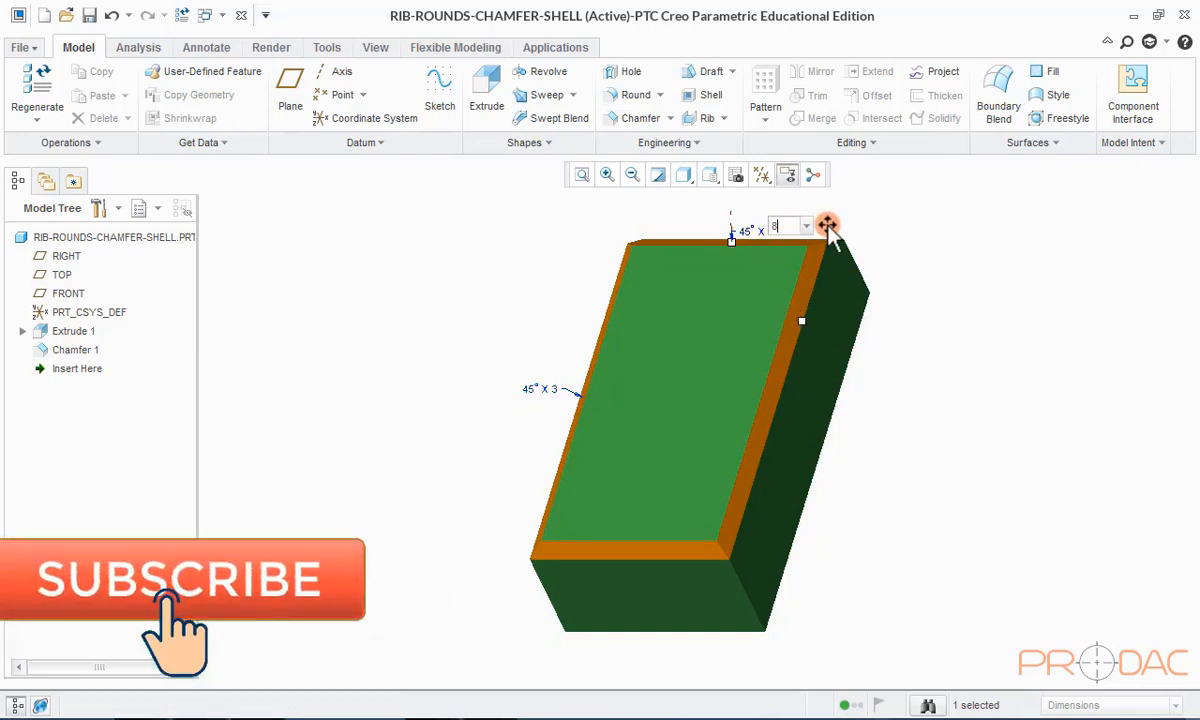
key("Return")
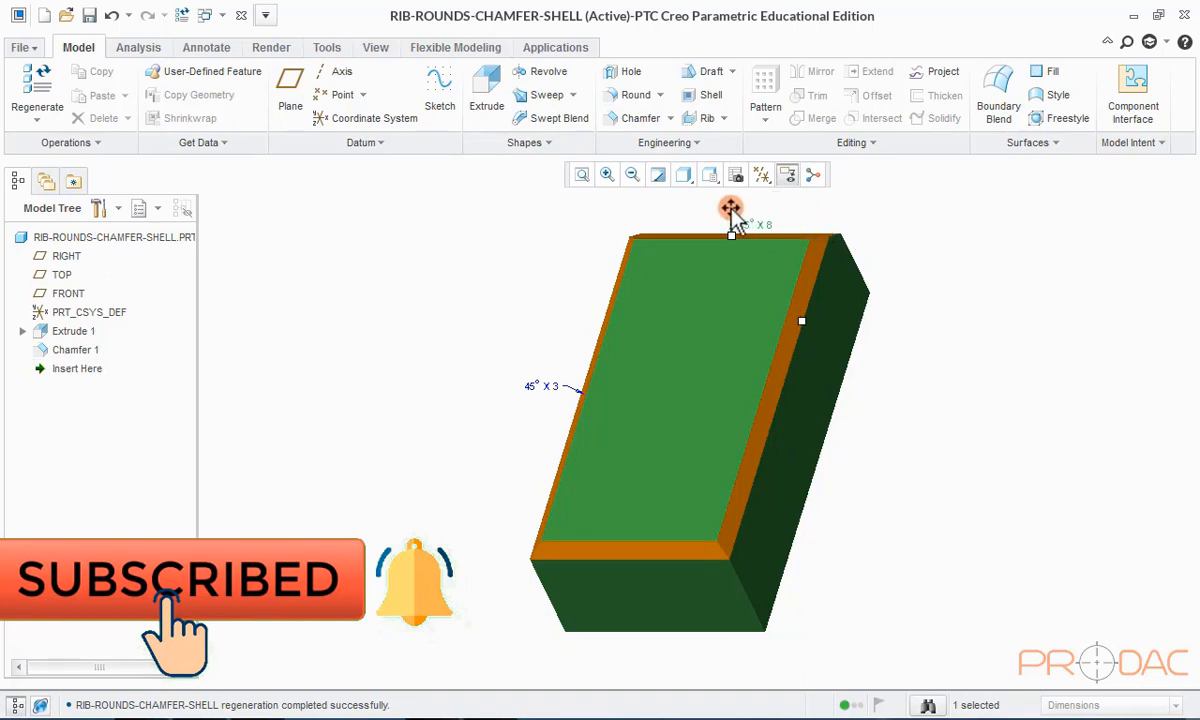
left_click(500, 255)
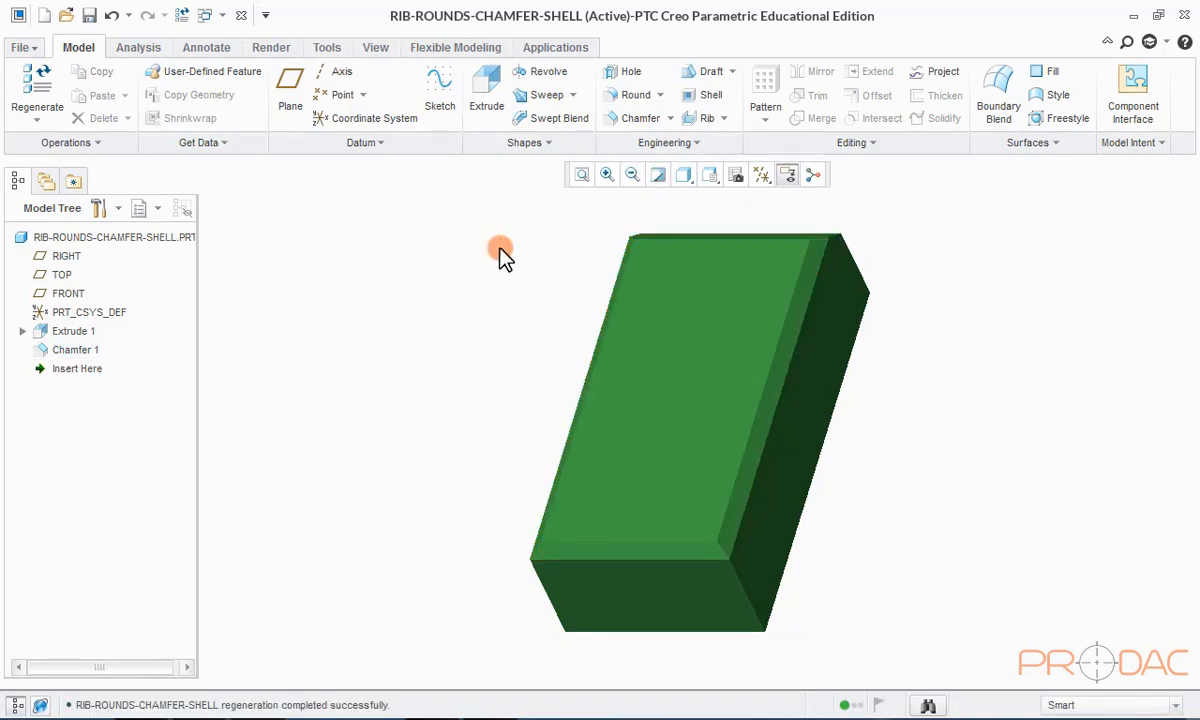
- Delete the edge chamfer feature from the block and restore the default view orientation
mouse_move(643, 313)
middle_mouse_down()
mouse_move(600, 335)
mouse_move(621, 316)
middle_mouse_up()
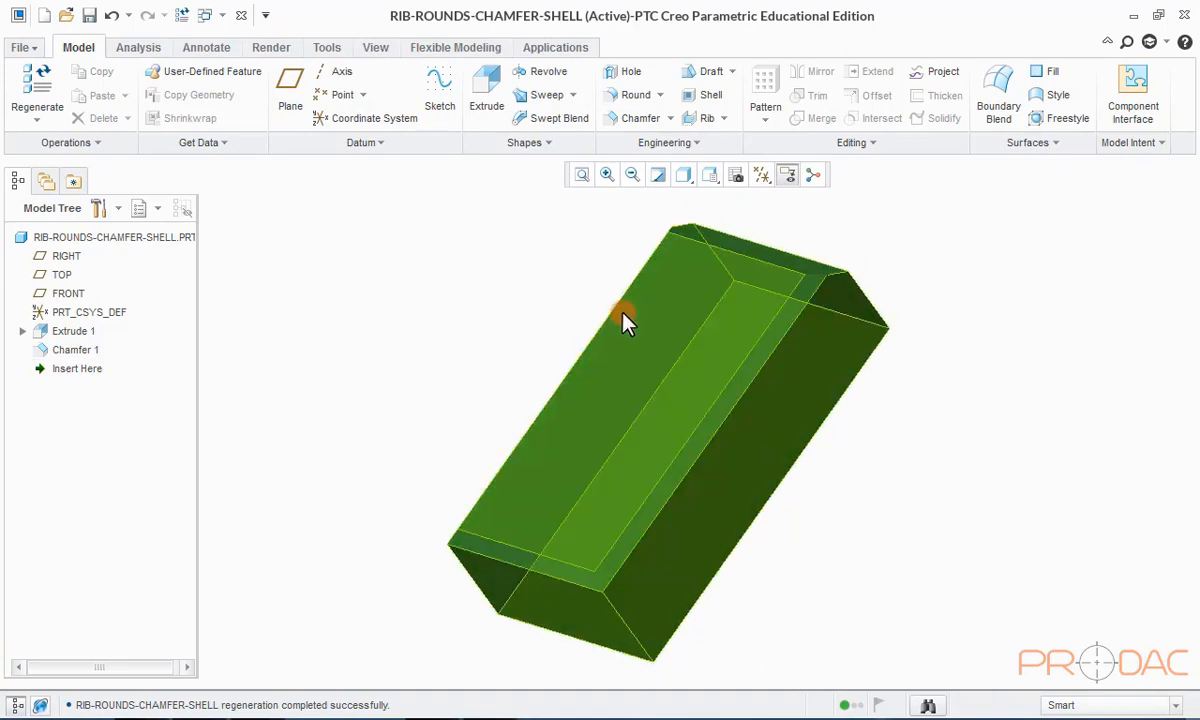
left_click(728, 248)
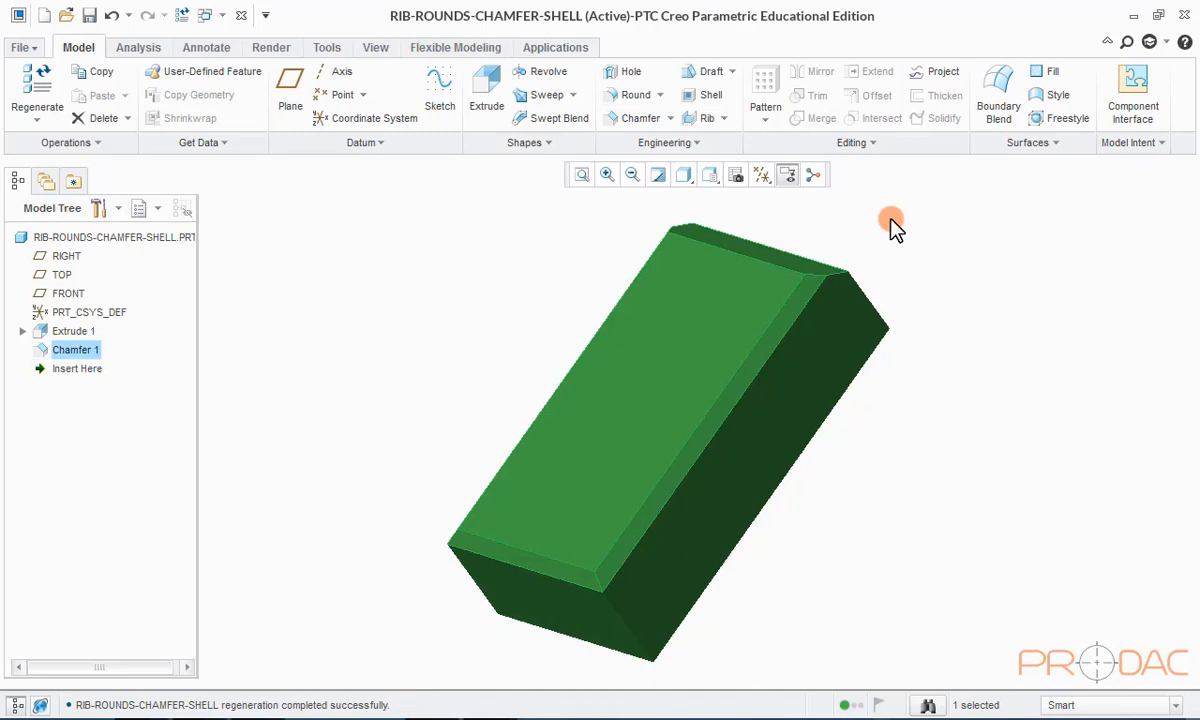
right_click(893, 228)
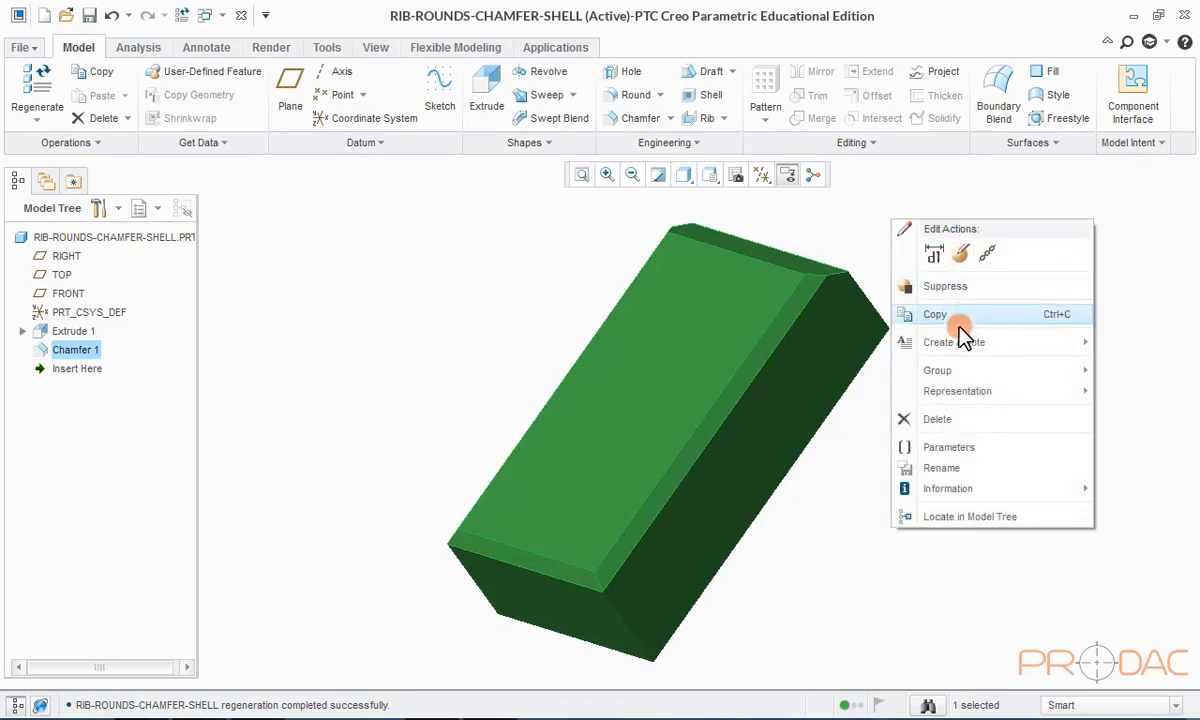
left_click(938, 420)
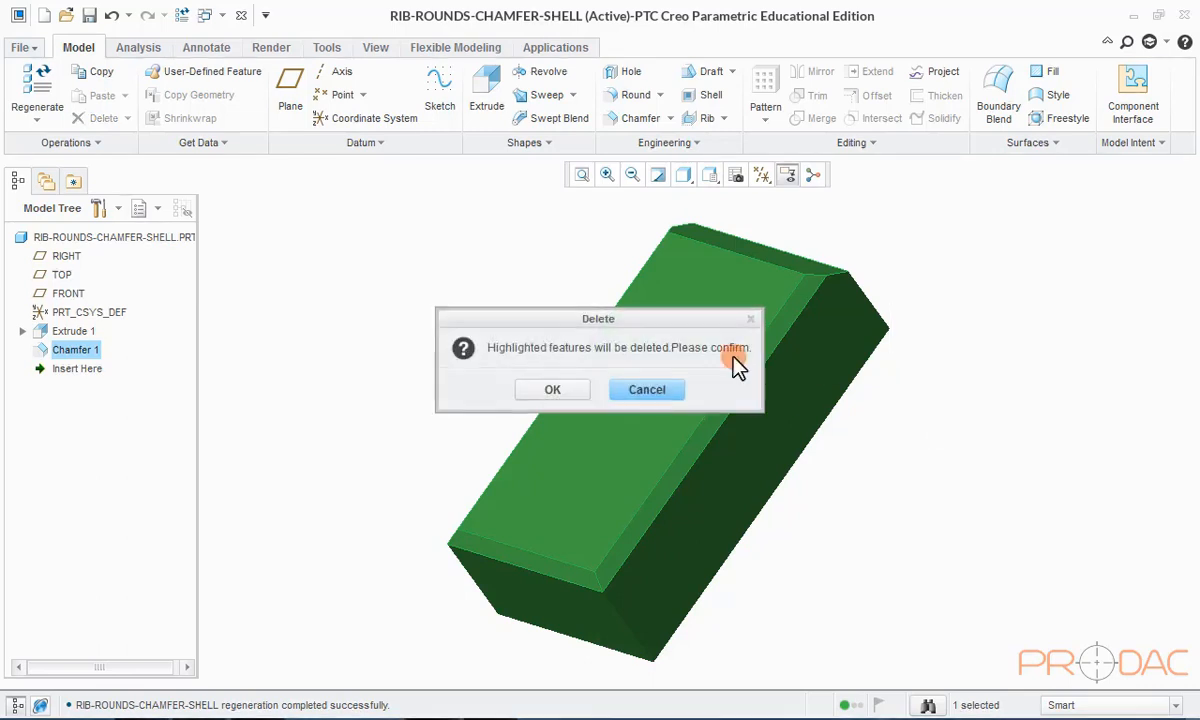
left_click(579, 395)
key("ctrl+d")
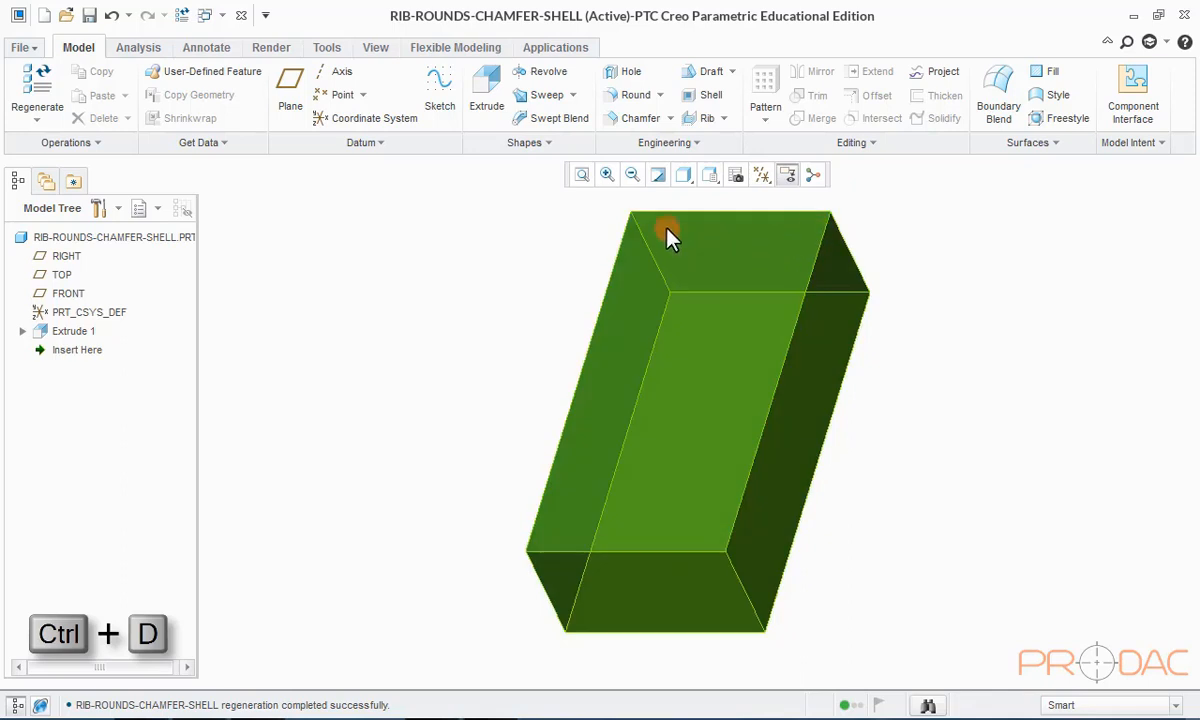
- Start a Corner Chamfer and place it on the upper face's near vertex beside the visible long side face
left_click(670, 119)
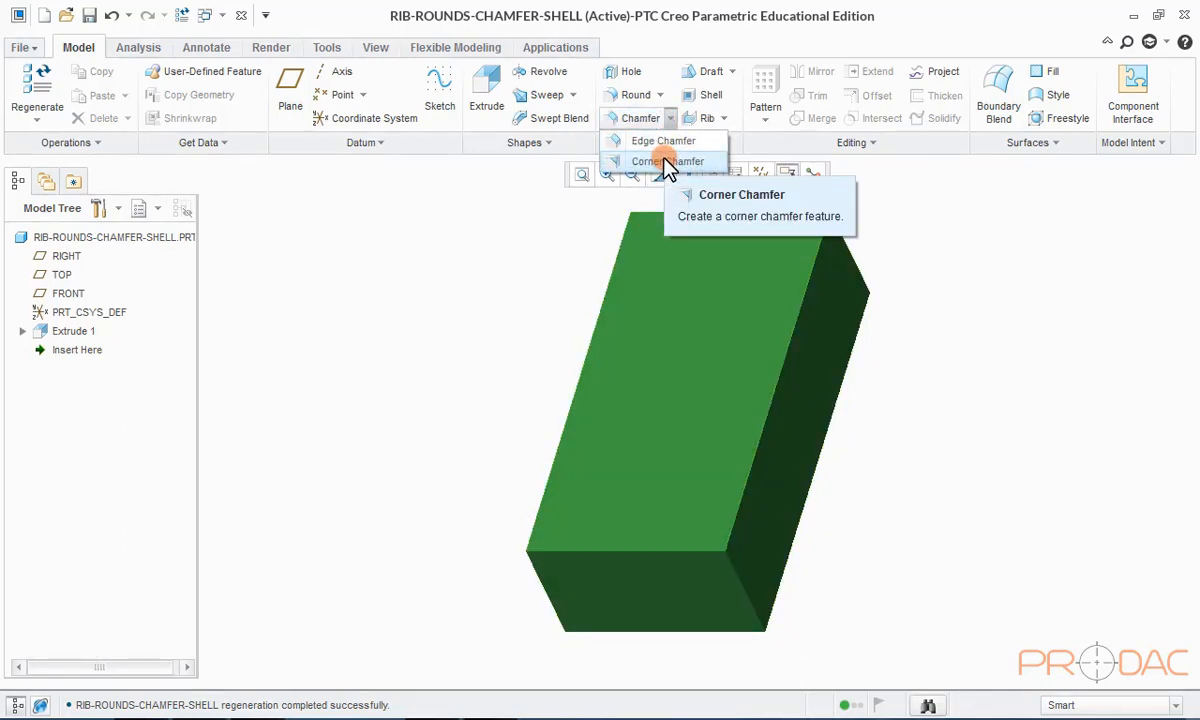
left_click(666, 162)
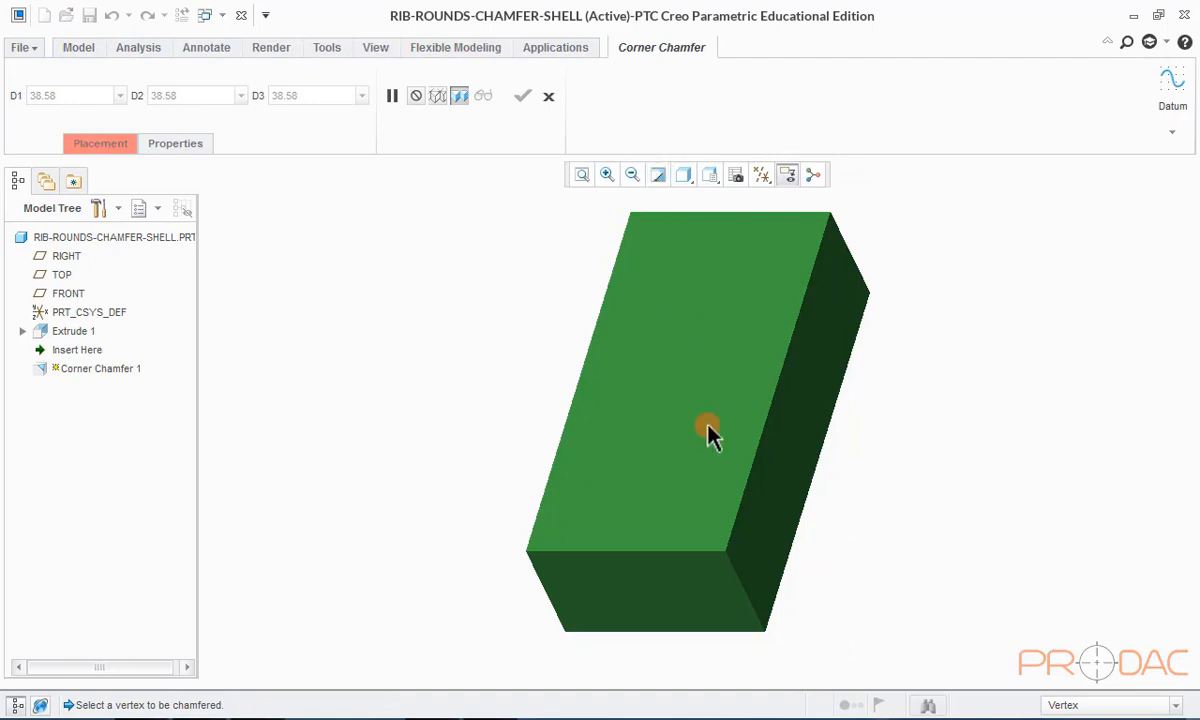
scroll(727, 466, "up", 2)
scroll(734, 526, "down", 4)
scroll(684, 362, "up", 3)
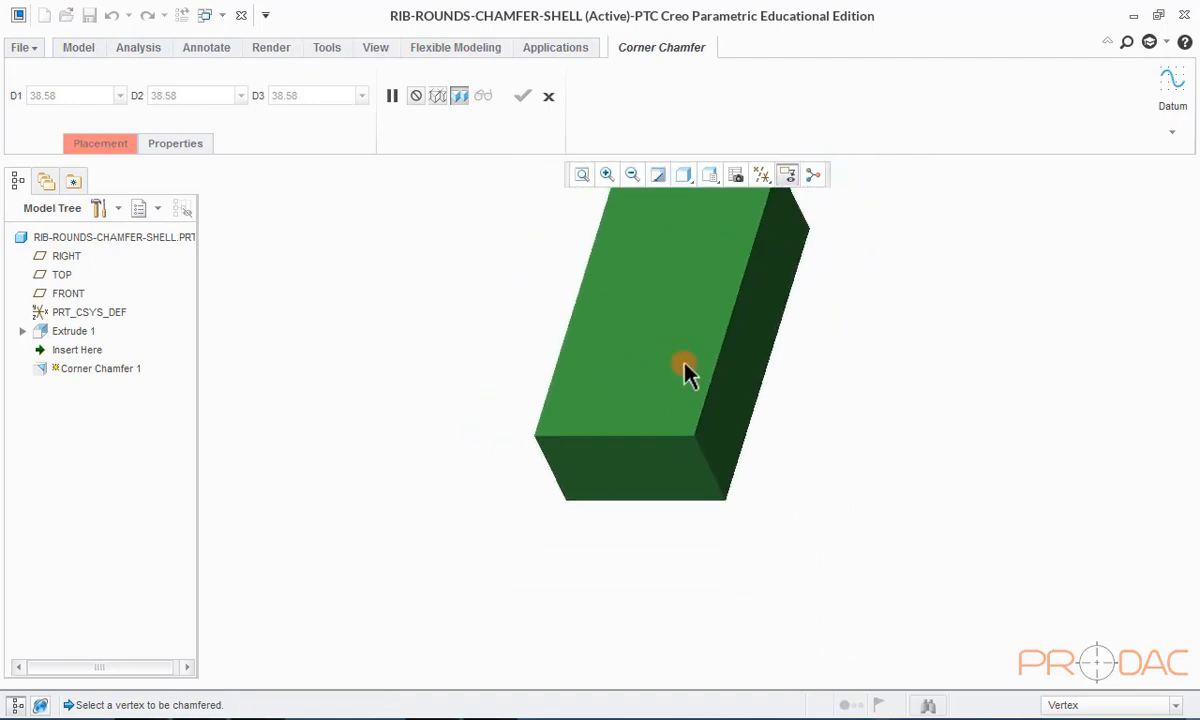
scroll(702, 446, "down", 4)
scroll(690, 452, "down", 2)
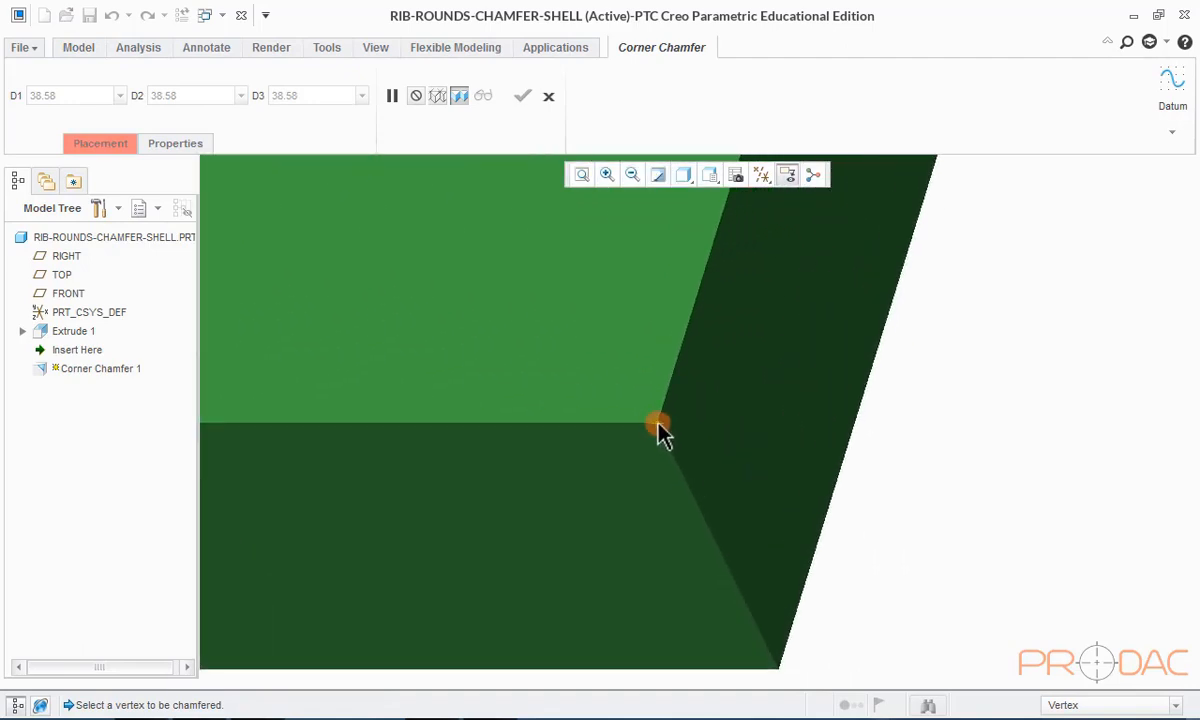
left_click(658, 426)
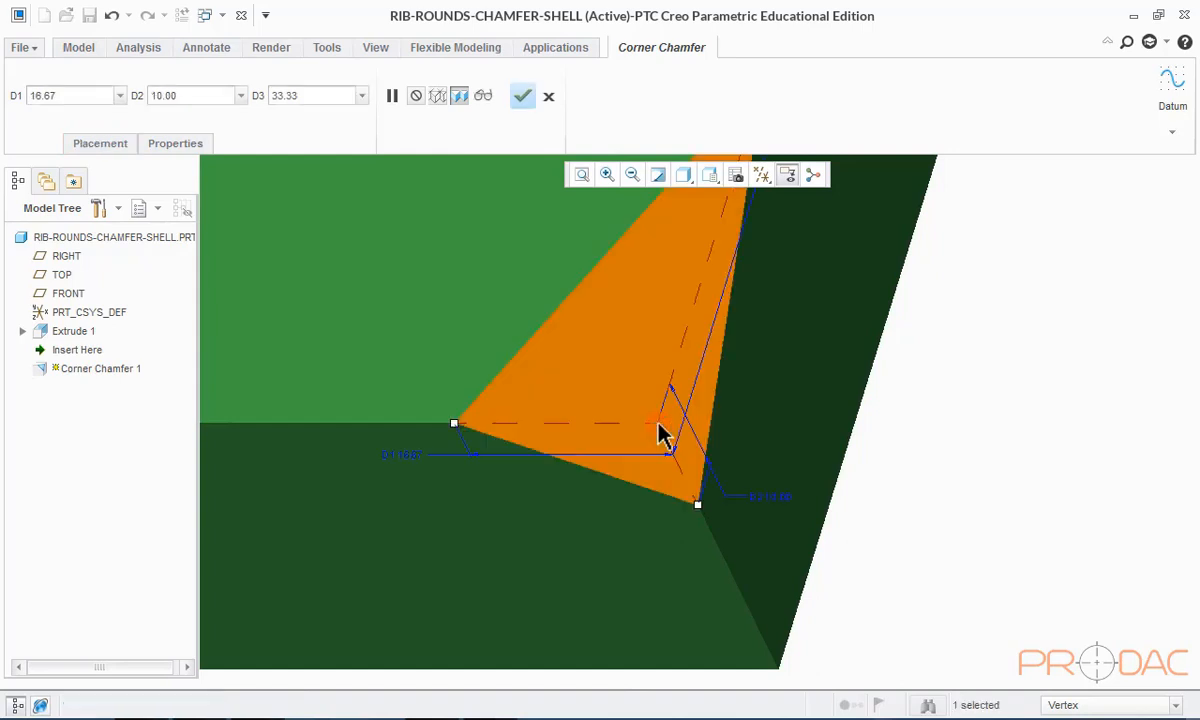
scroll(690, 480, "up", 4)
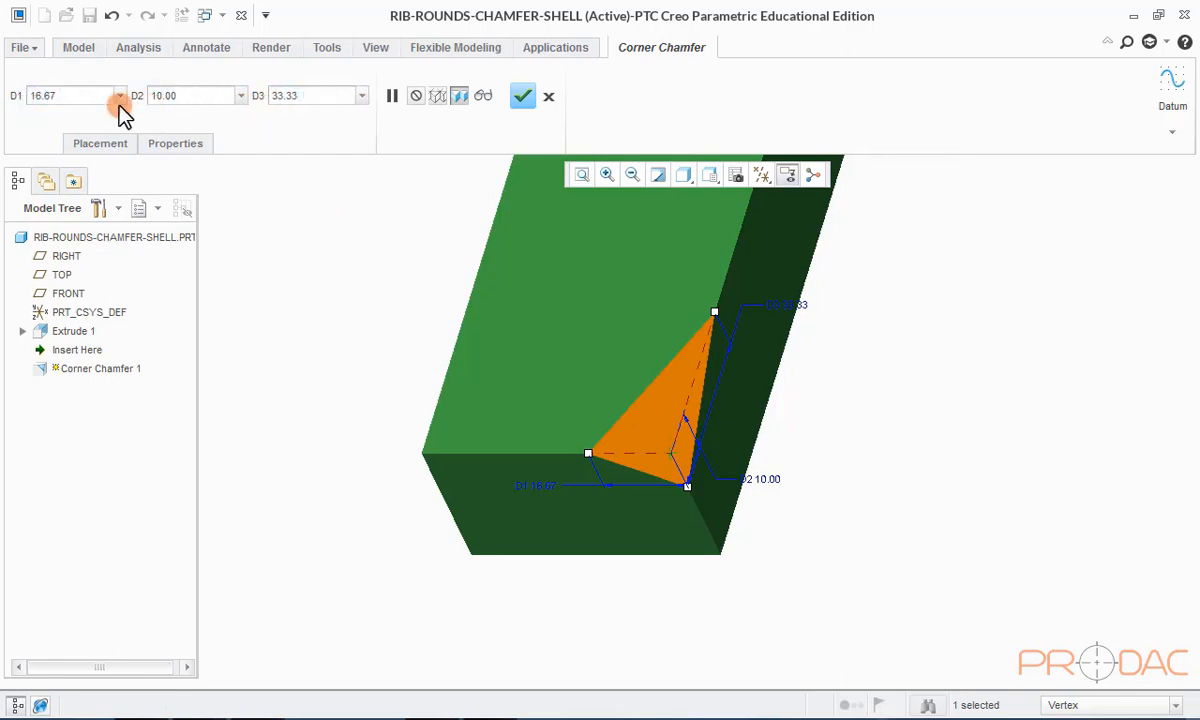
- Set the corner chamfer's distances to D1 10, D2 20 and D3 10
left_click(72, 96)
type("10")
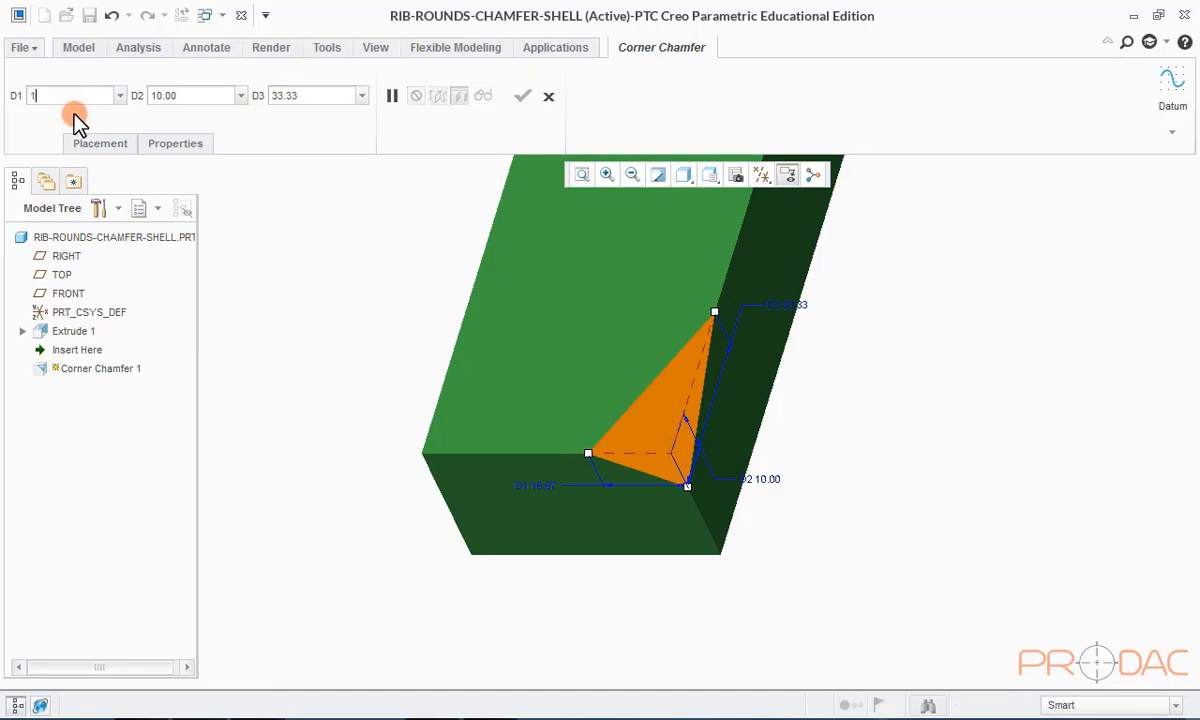
key("Return")
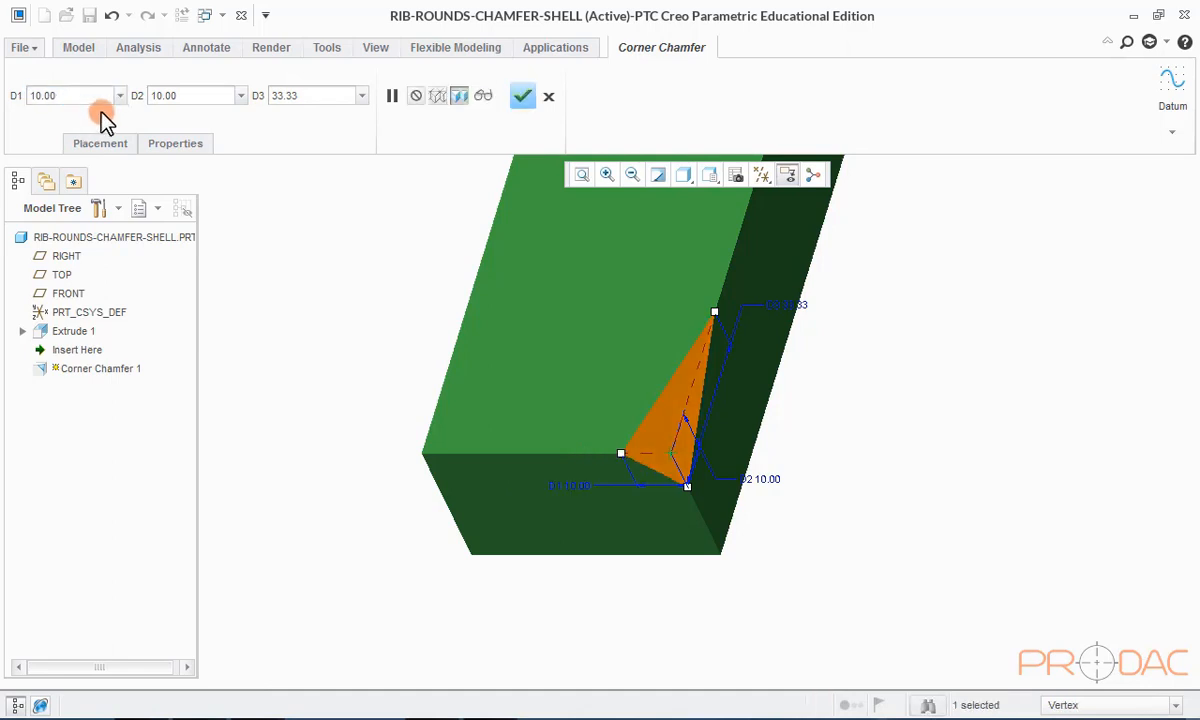
left_click(178, 97)
type("20")
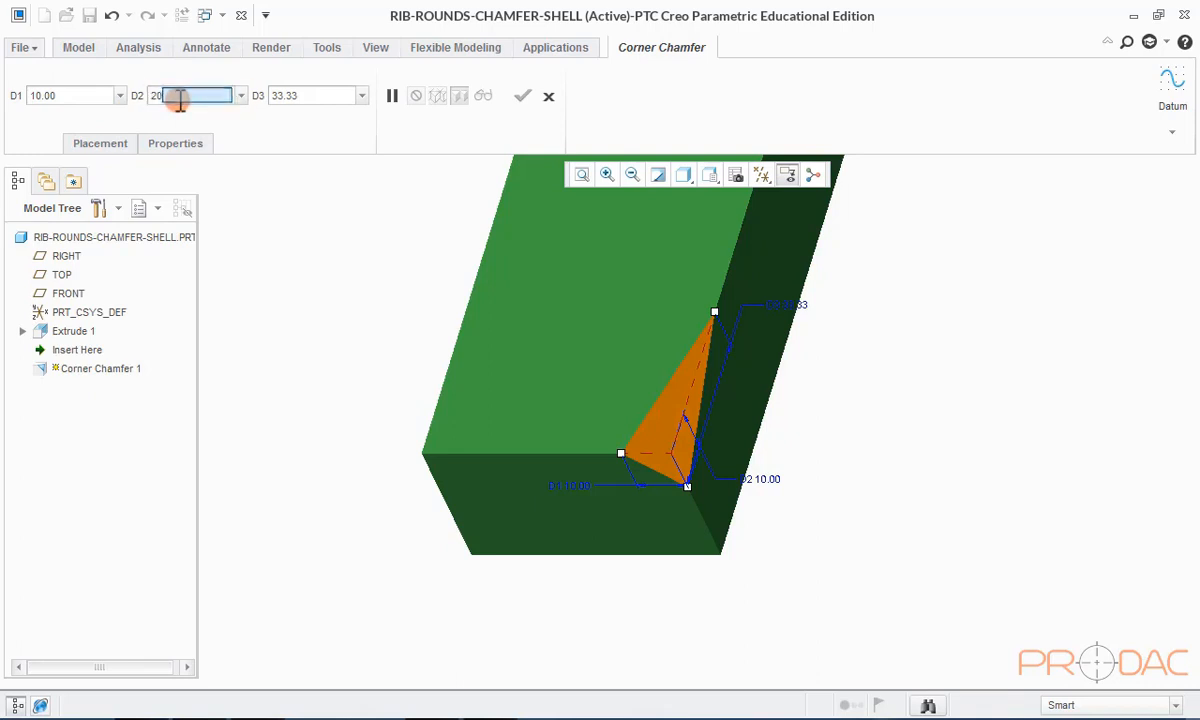
key("Tab")
left_click(305, 97)
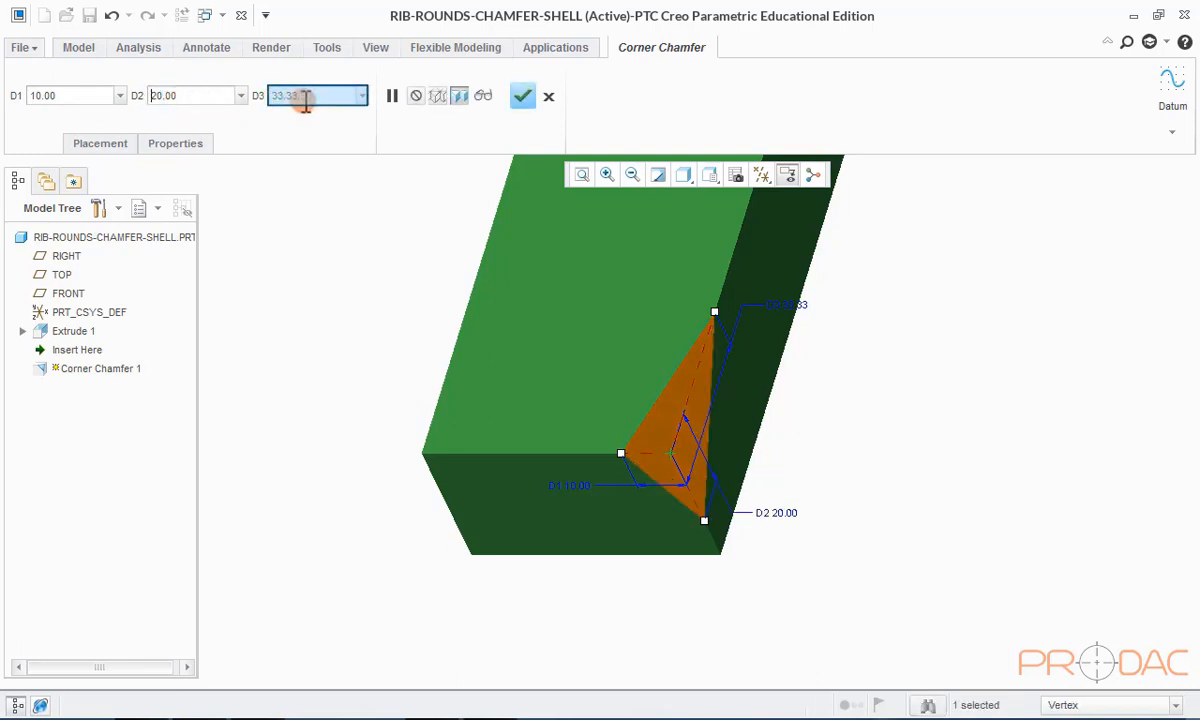
type("10")
key("Return")
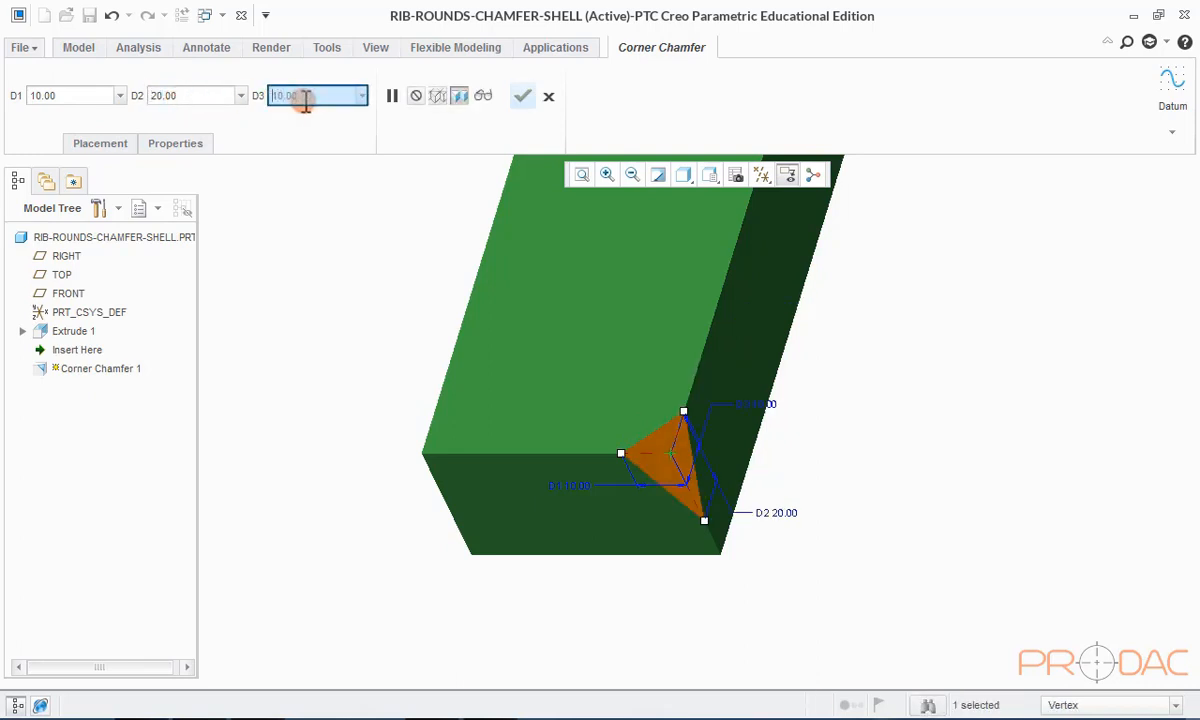
- Adjust the corner chamfer's distances freehand on the model to D1 about 15.7, D2 about 16.9 and D3 about 21.7
mouse_move(708, 443)
middle_mouse_down()
mouse_move(697, 402)
mouse_move(690, 420)
mouse_move(707, 418)
mouse_move(705, 440)
middle_mouse_up()
left_click_drag(705, 438, 708, 360)
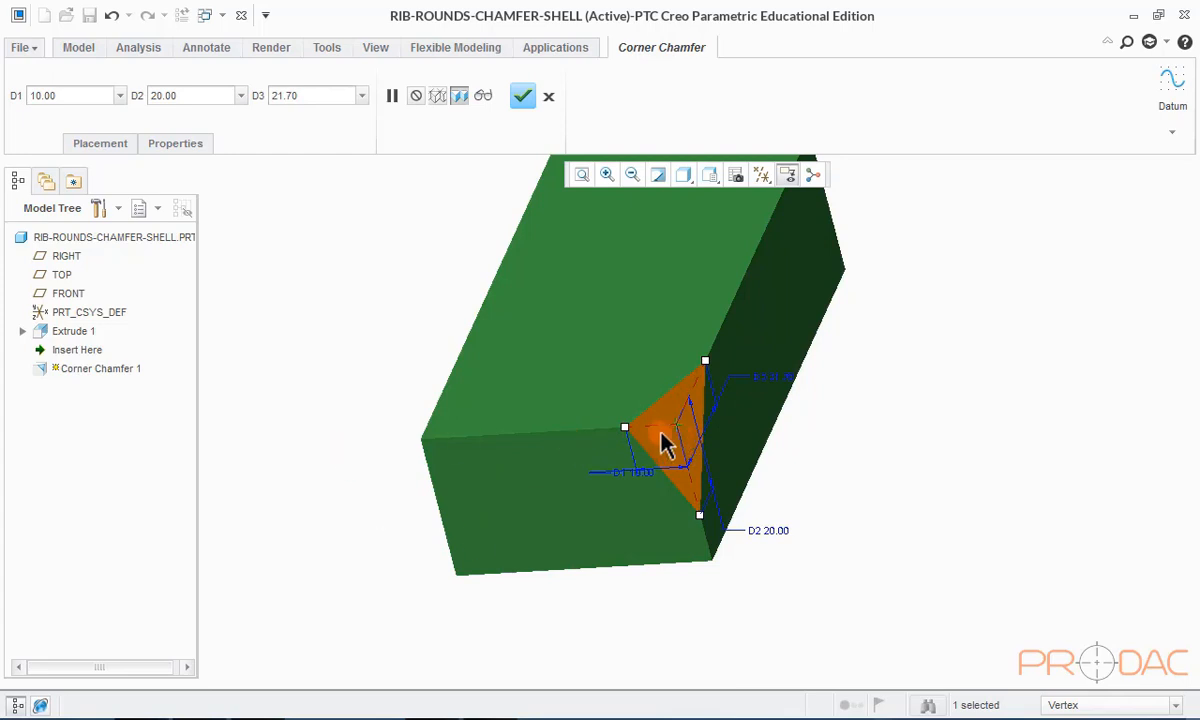
left_click_drag(626, 431, 598, 433)
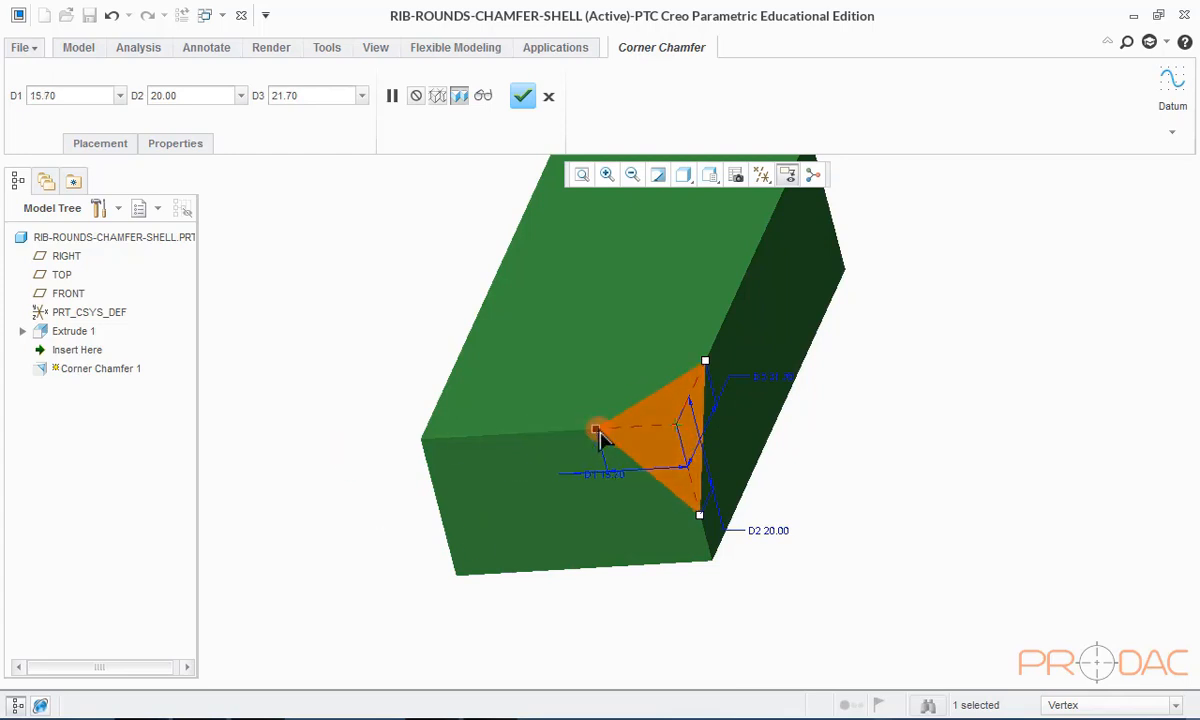
left_click_drag(699, 516, 696, 503)
key("ctrl+d")
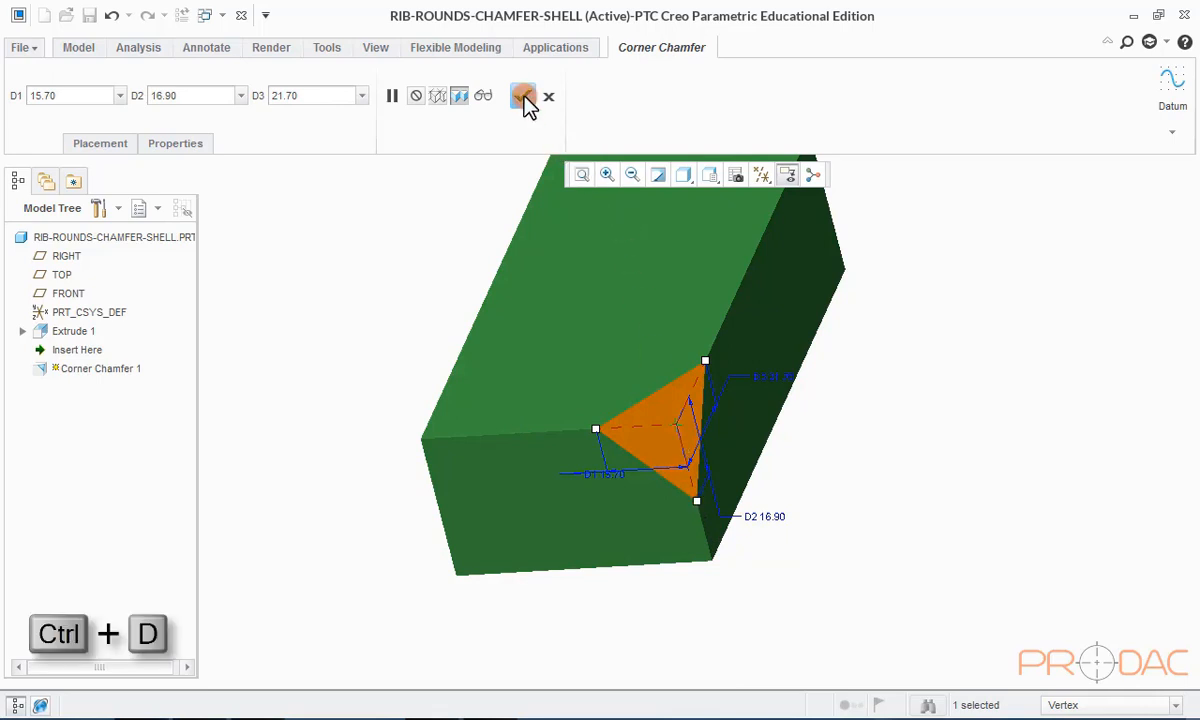
- Complete the corner chamfer and delete that feature from the block
left_click(523, 97)
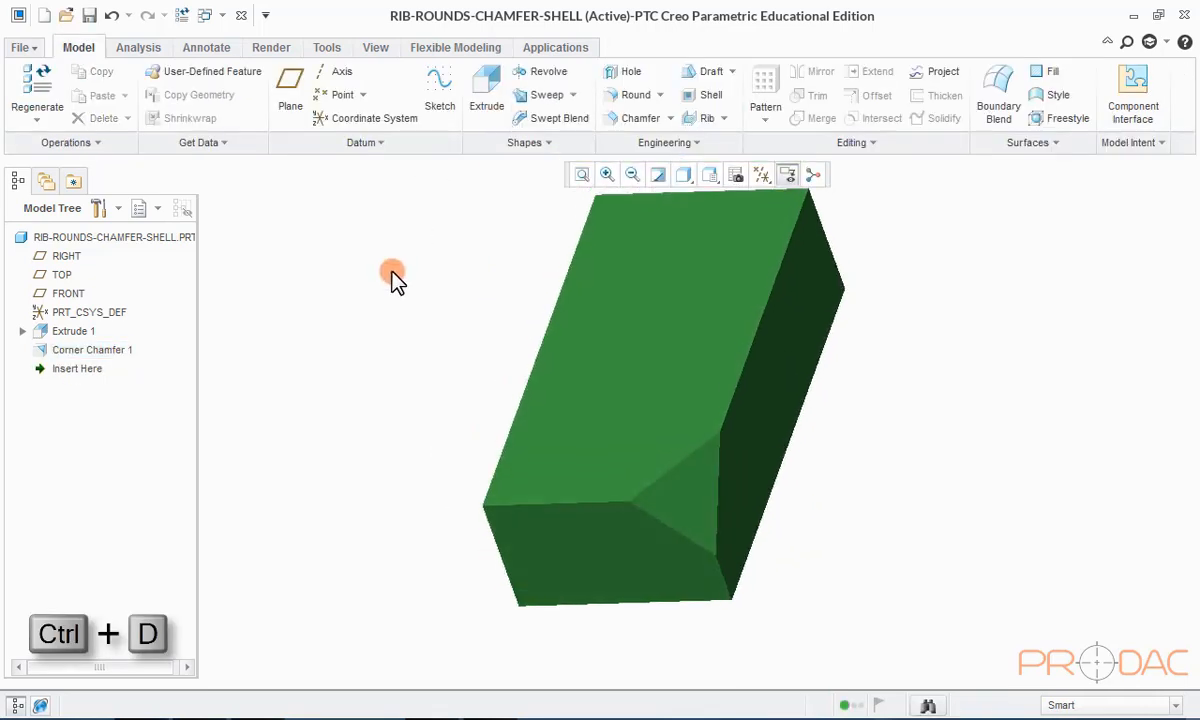
left_click(700, 528)
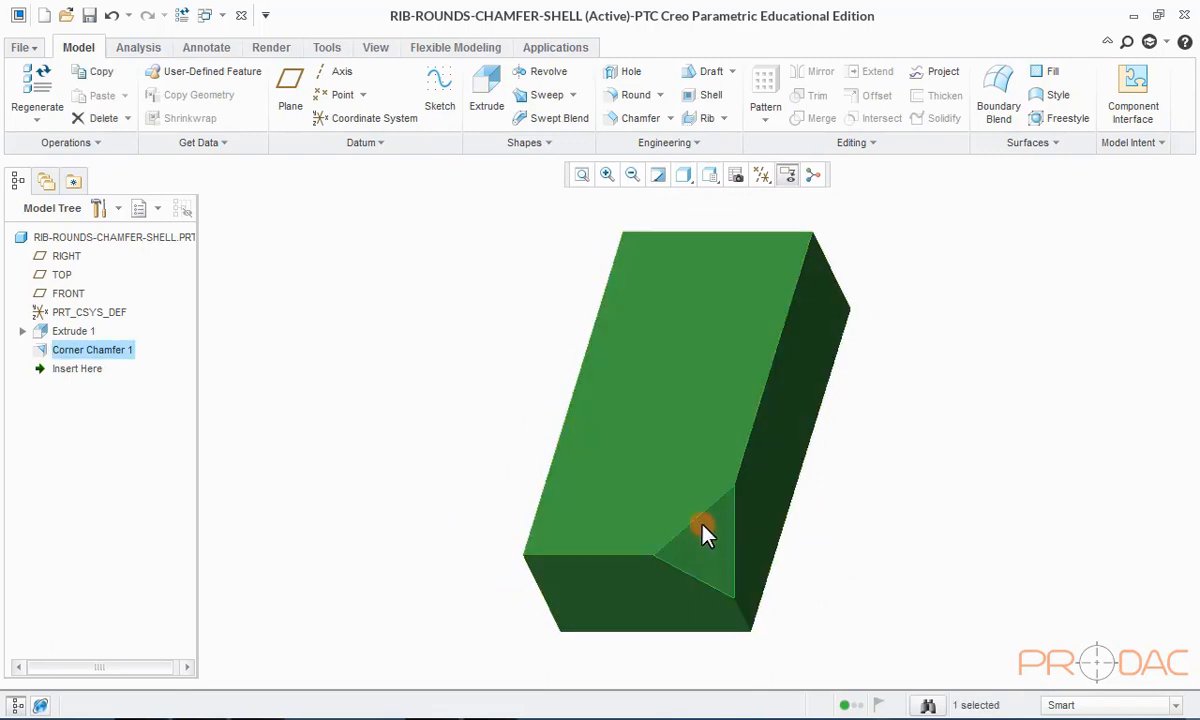
right_click(943, 357)
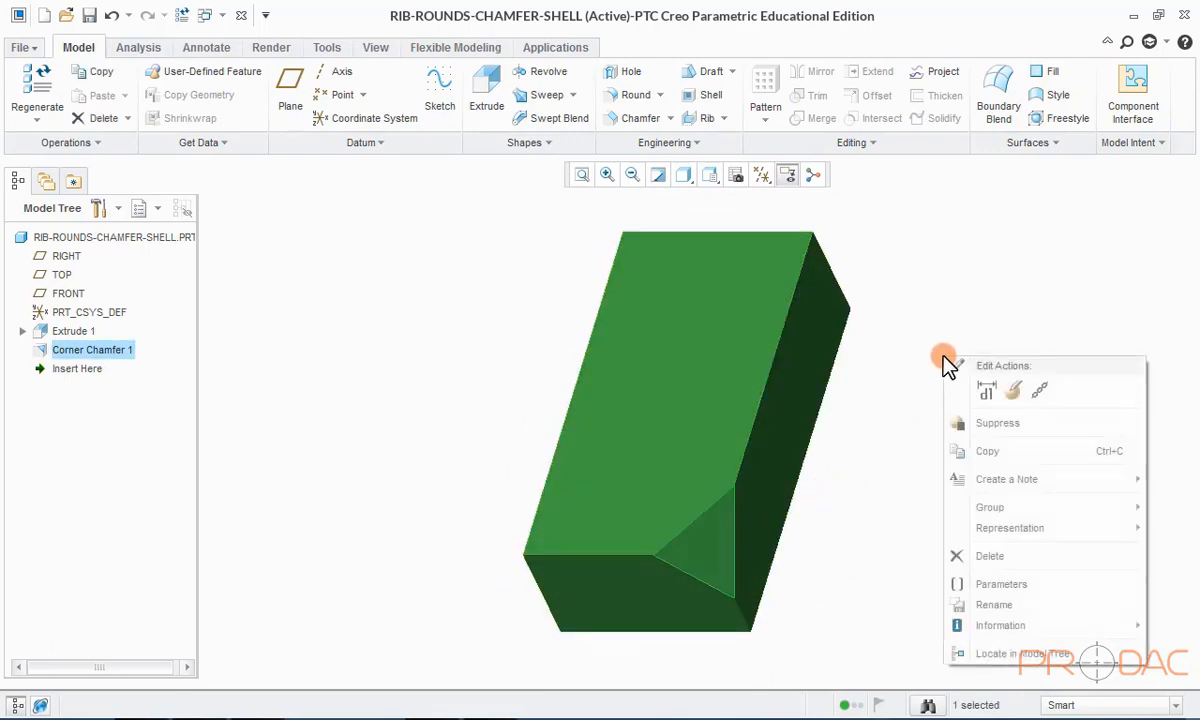
left_click(992, 557)
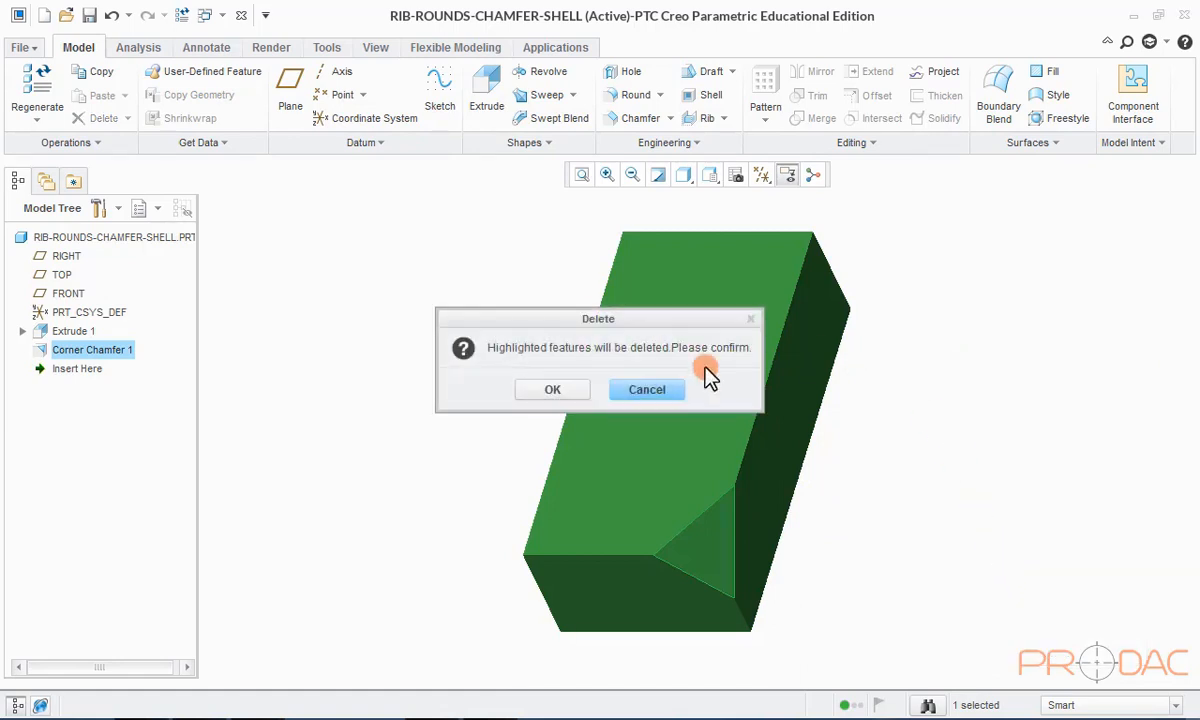
left_click(568, 389)
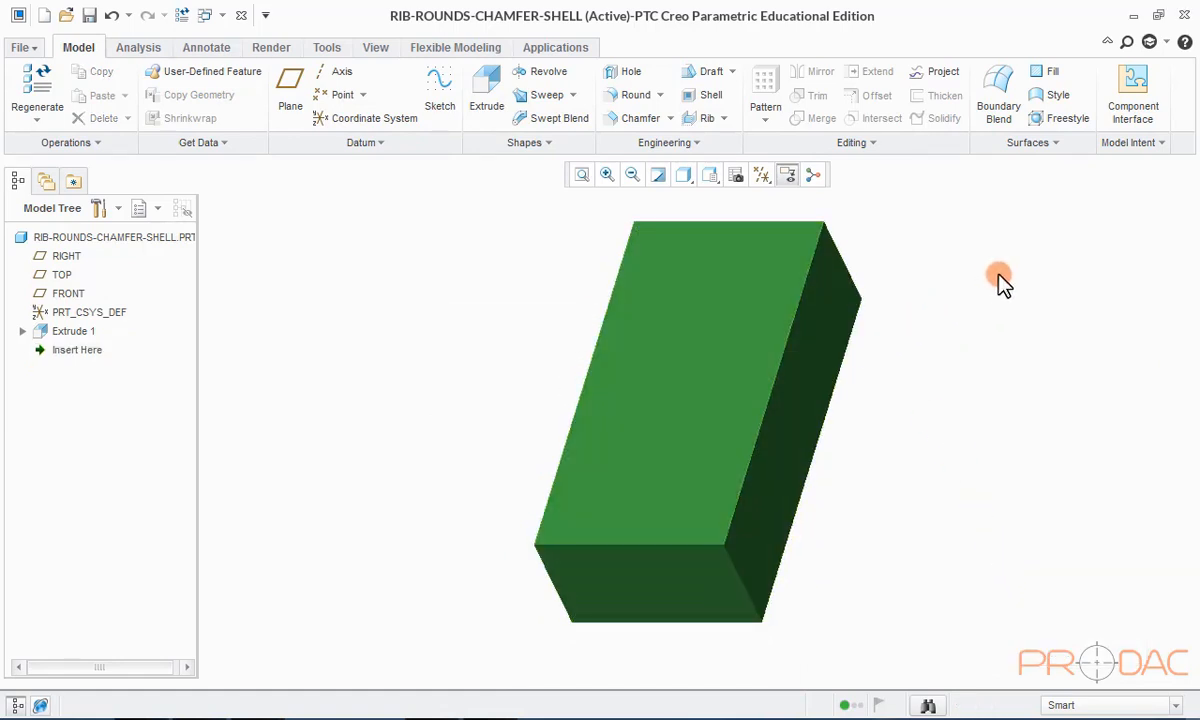
- Start a Round on one long edge of the block's upper face and set its radius to 15
left_click(658, 101)
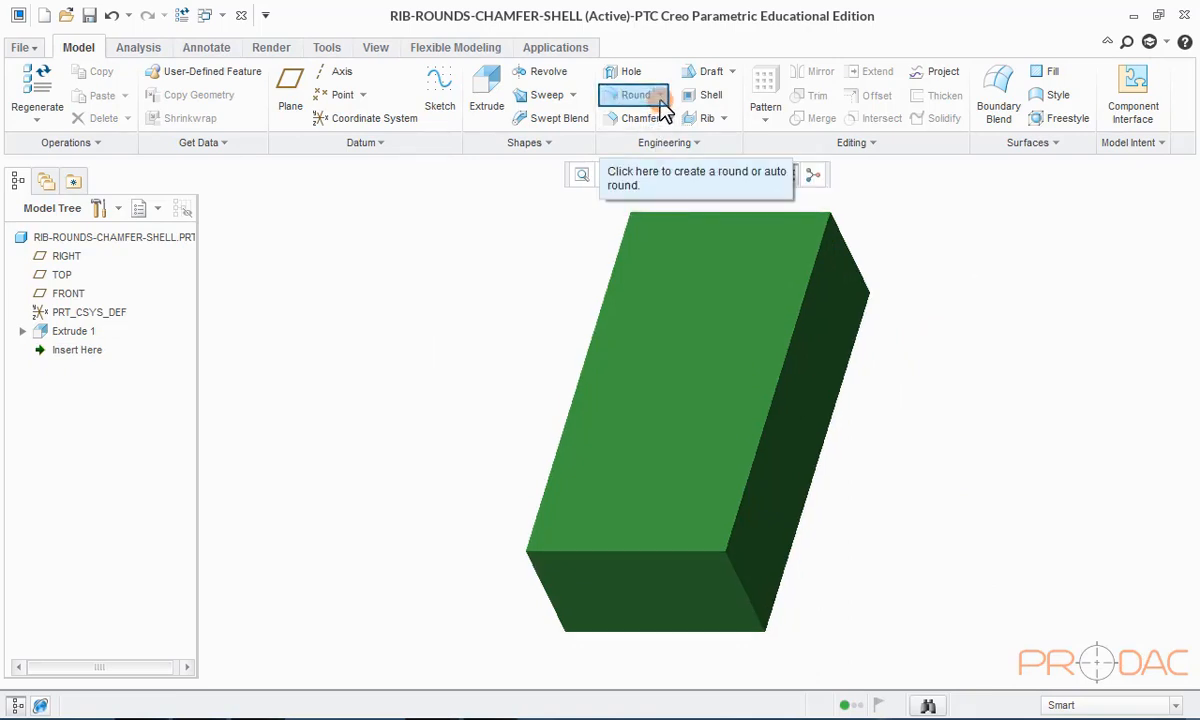
left_click(671, 116)
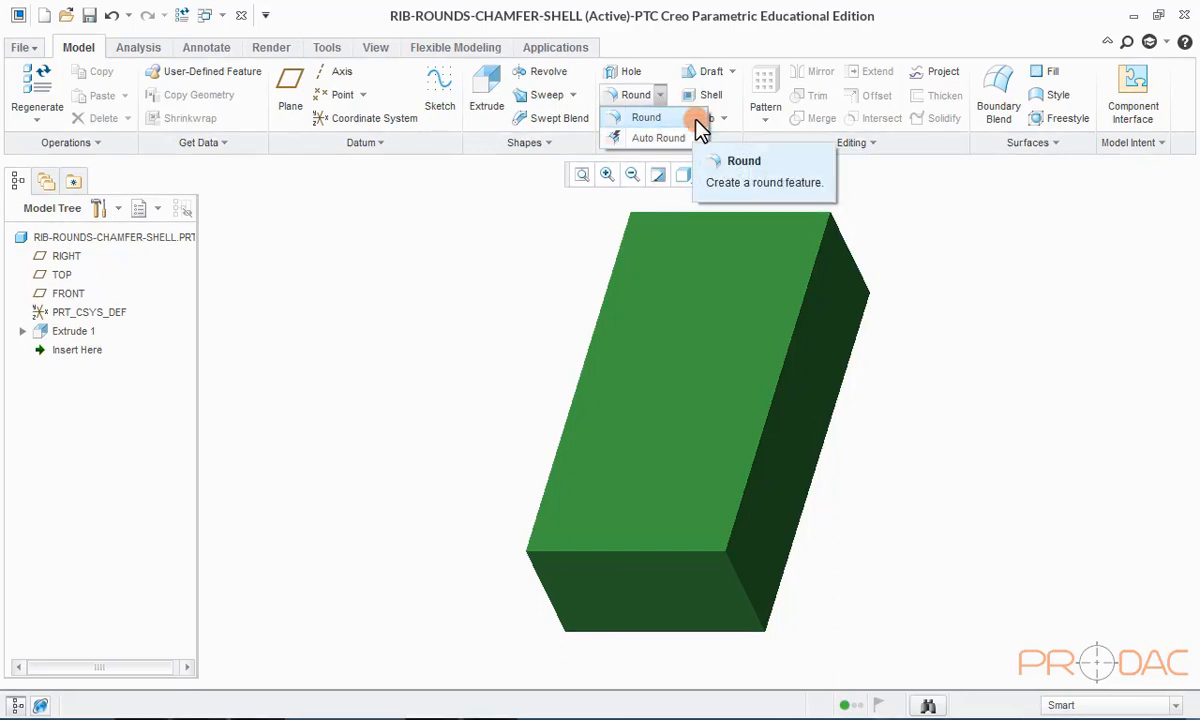
left_click(696, 120)
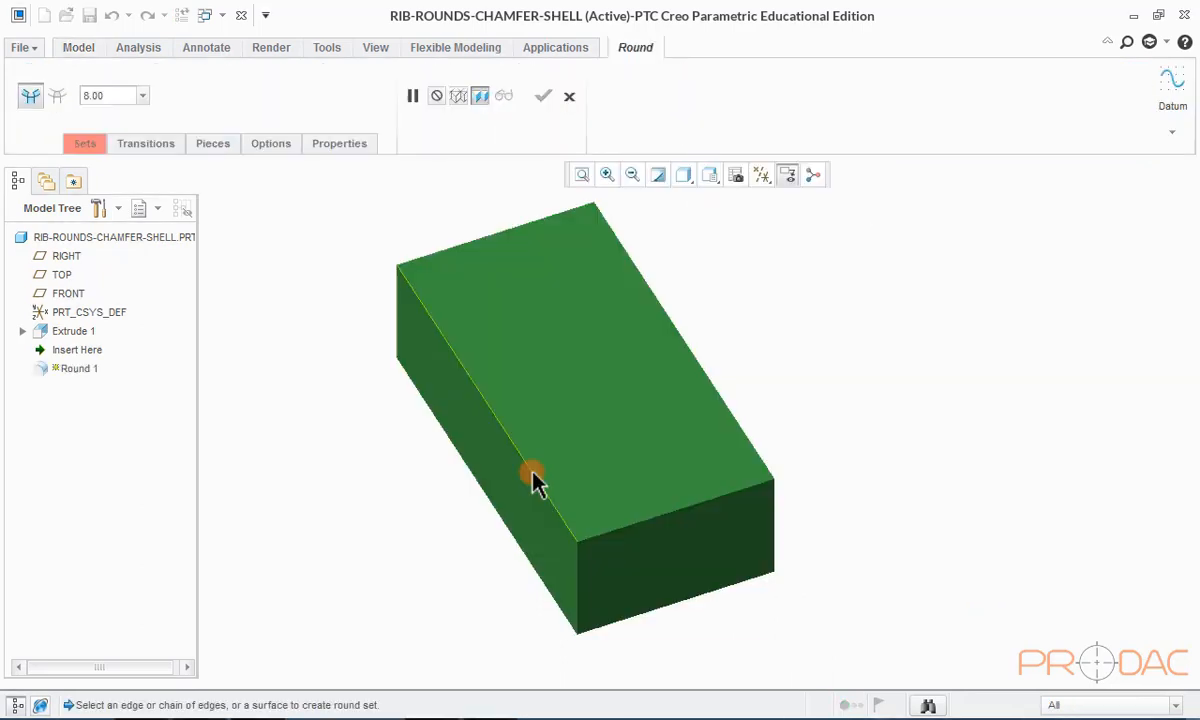
left_click(533, 478)
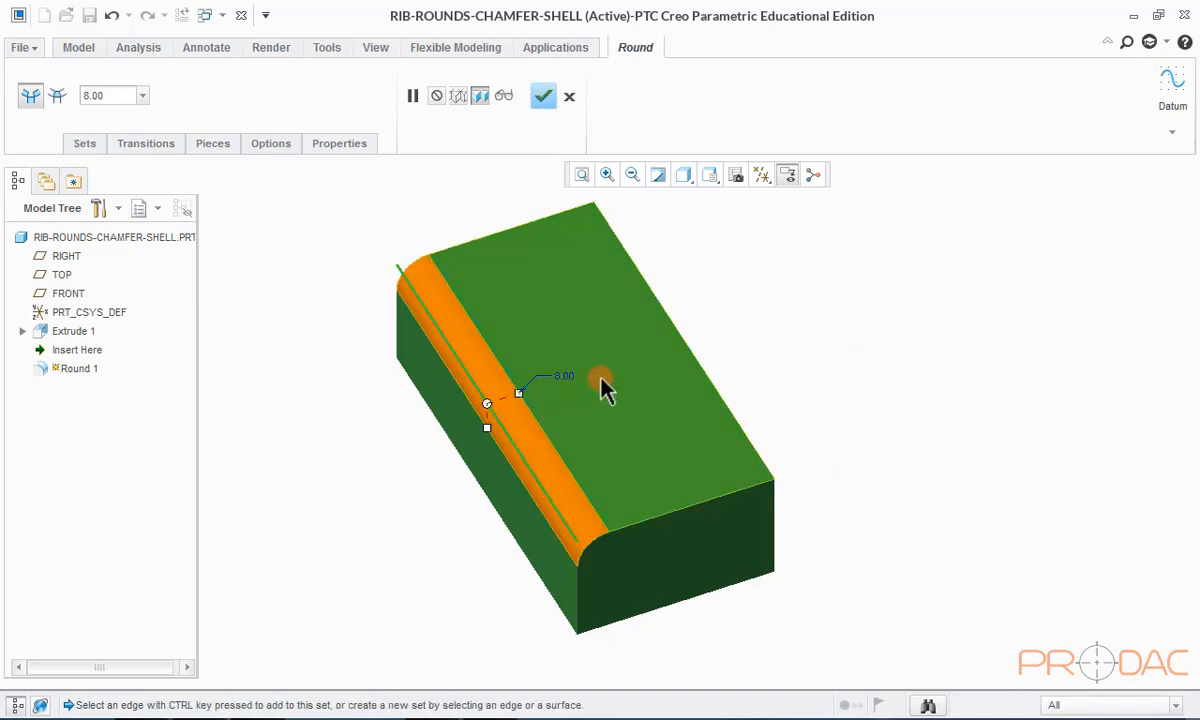
middle_click_drag(603, 388, 576, 380)
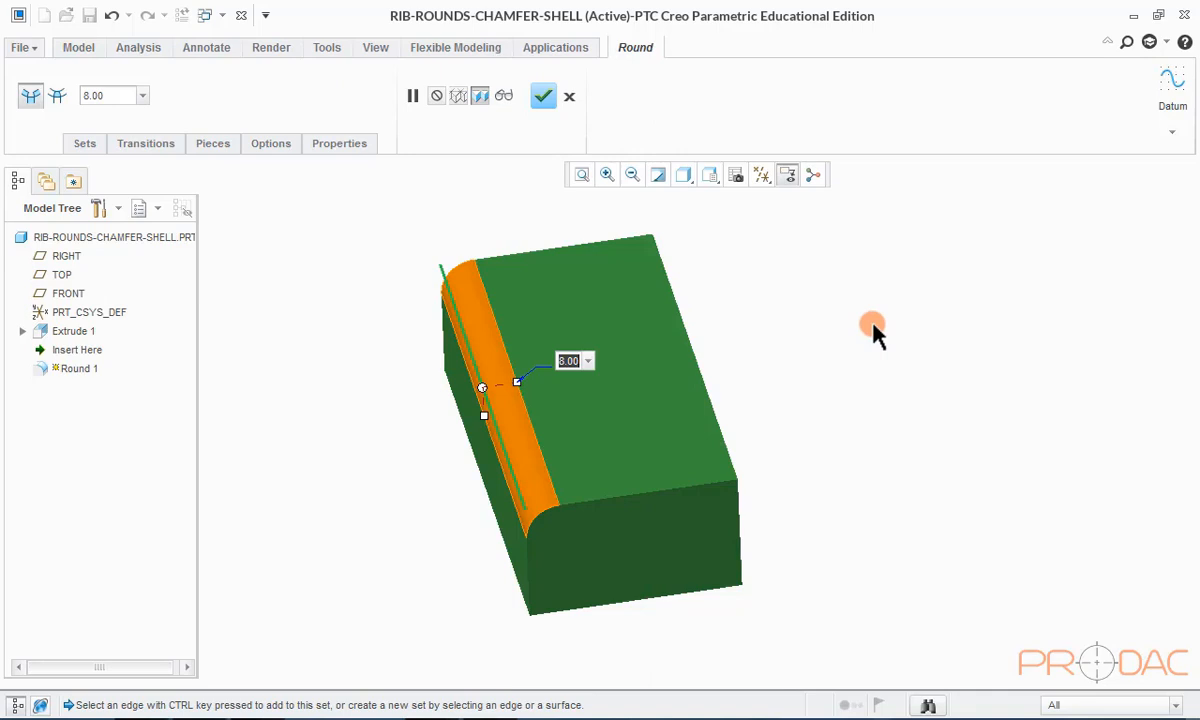
key("Return")
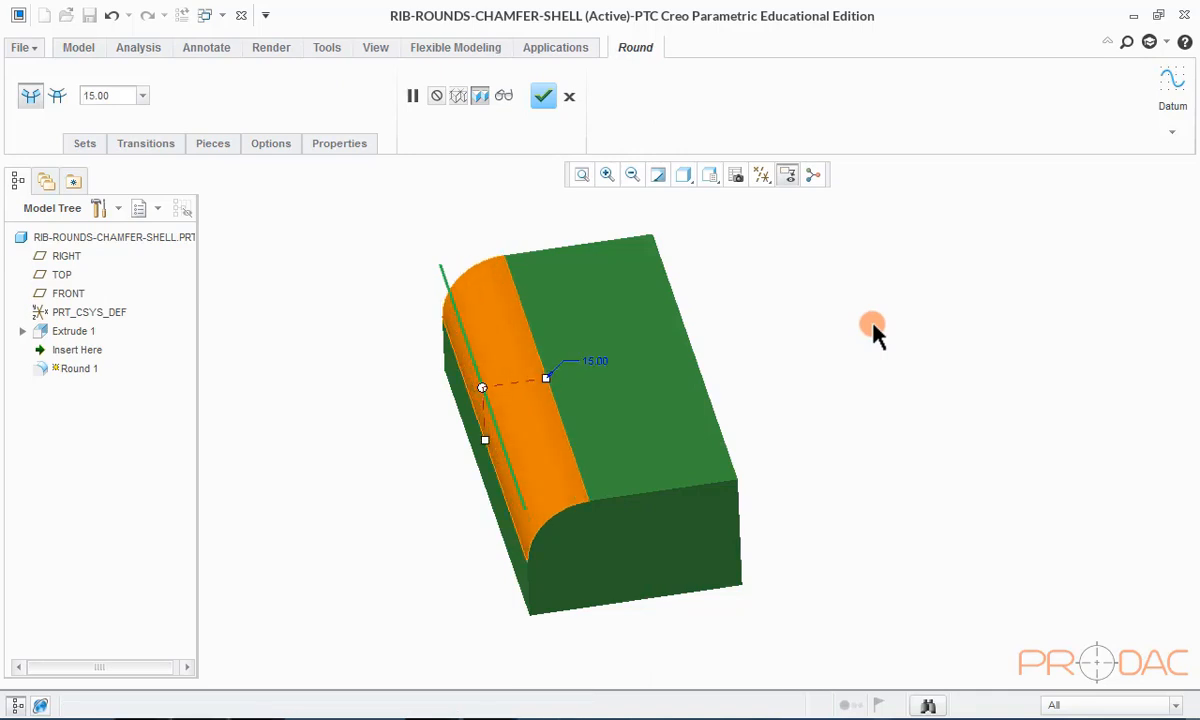
- Examine the round's profile in the FRONT view with No Hidden display and its set settings open
mouse_move(644, 331)
middle_mouse_down()
mouse_move(704, 340)
mouse_move(660, 322)
middle_mouse_up()
left_click(713, 179)
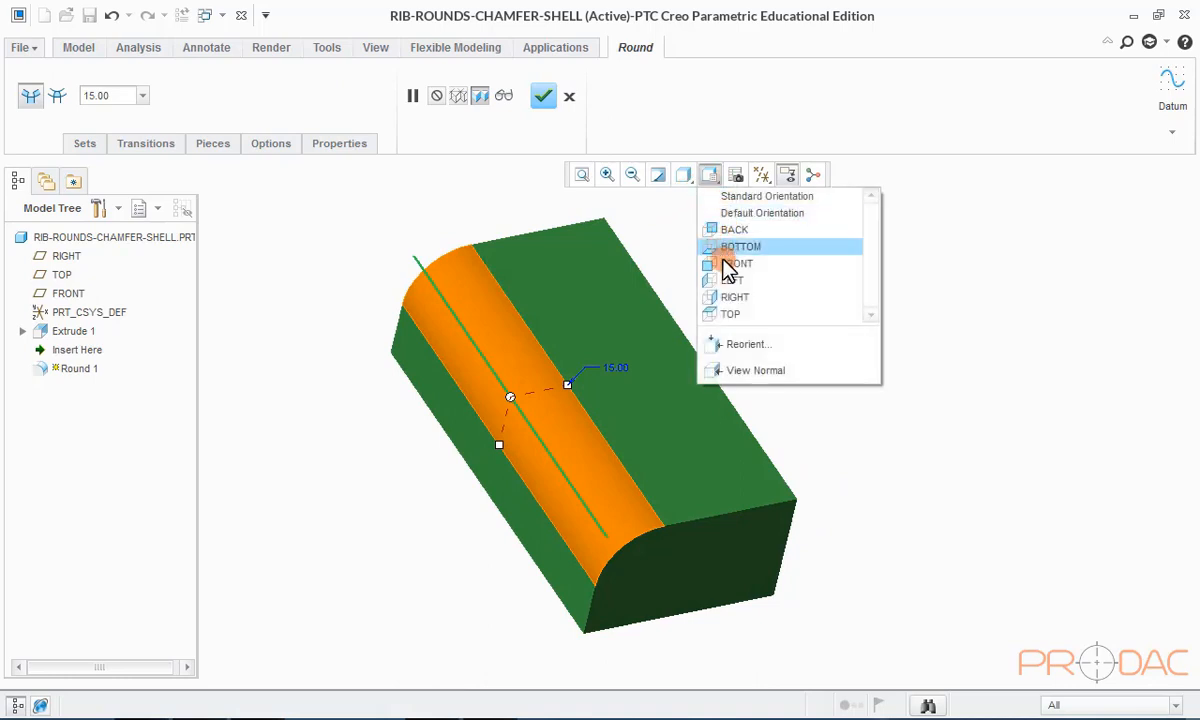
left_click(731, 263)
scroll(686, 378, "up", 6)
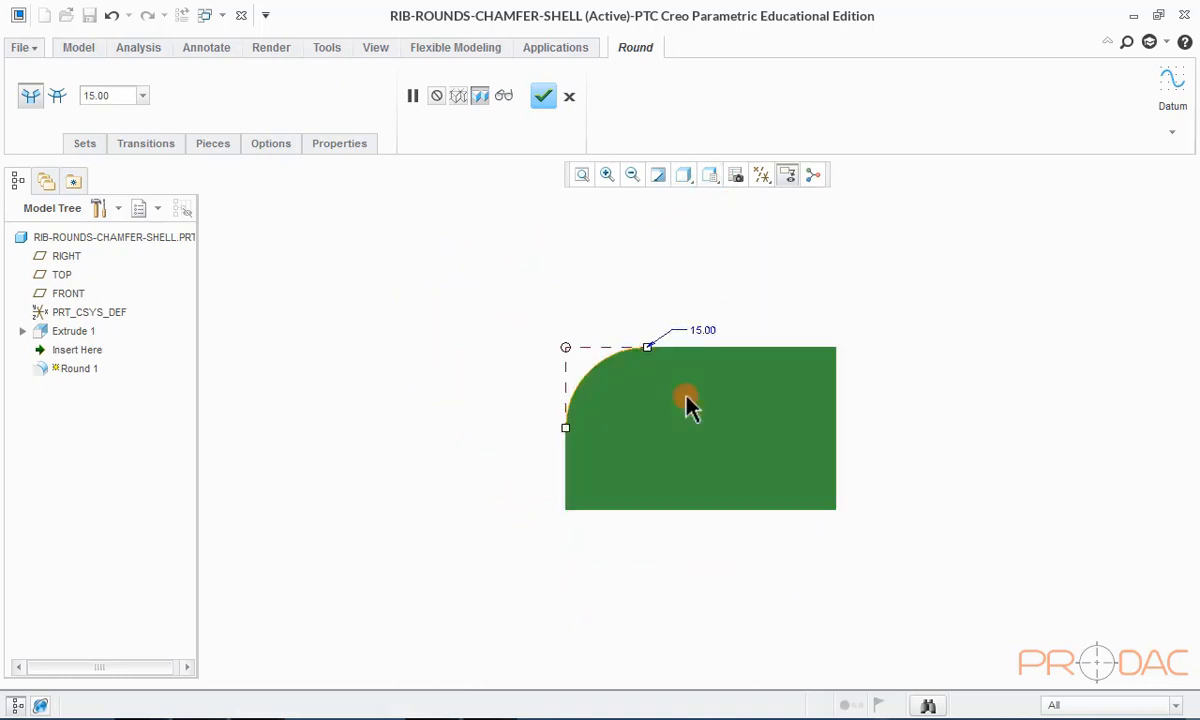
scroll(590, 394, "up", 2)
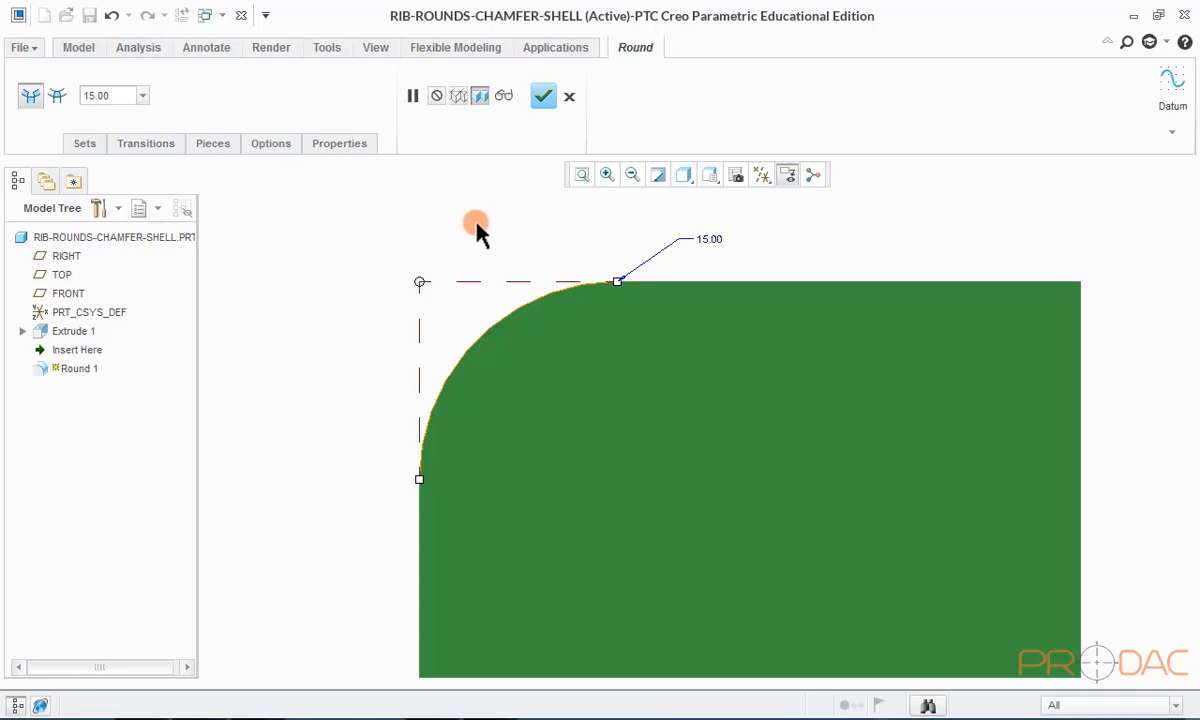
left_click(85, 144)
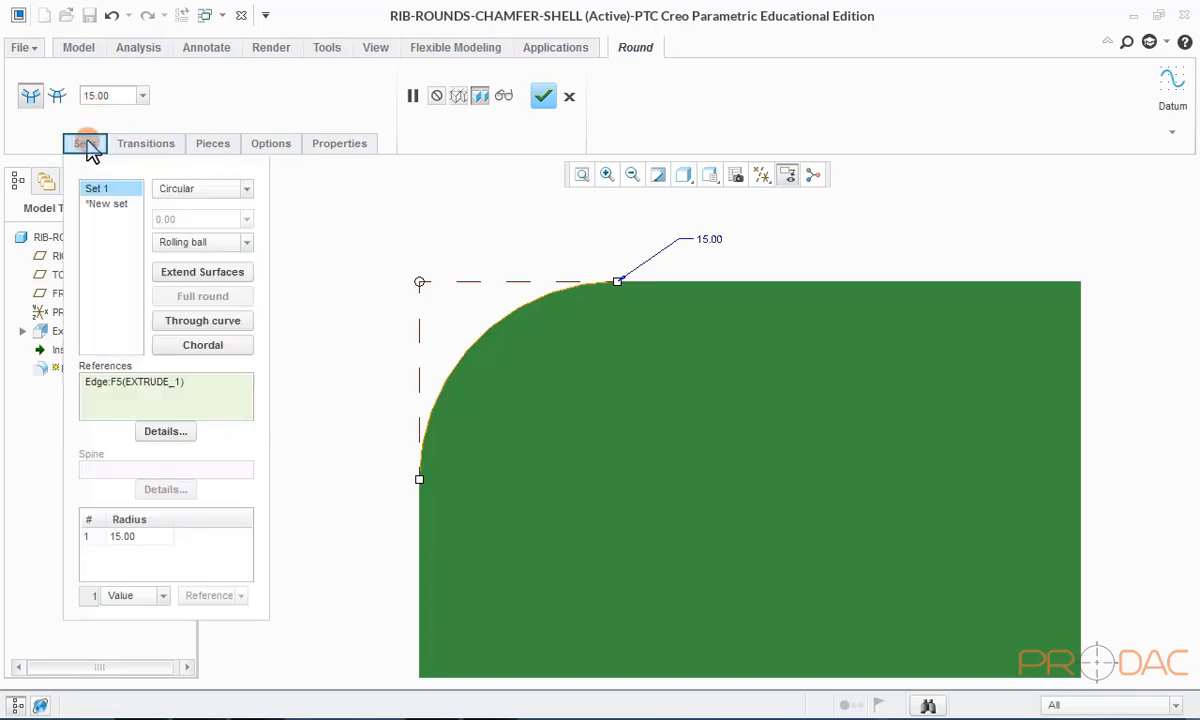
left_click(682, 178)
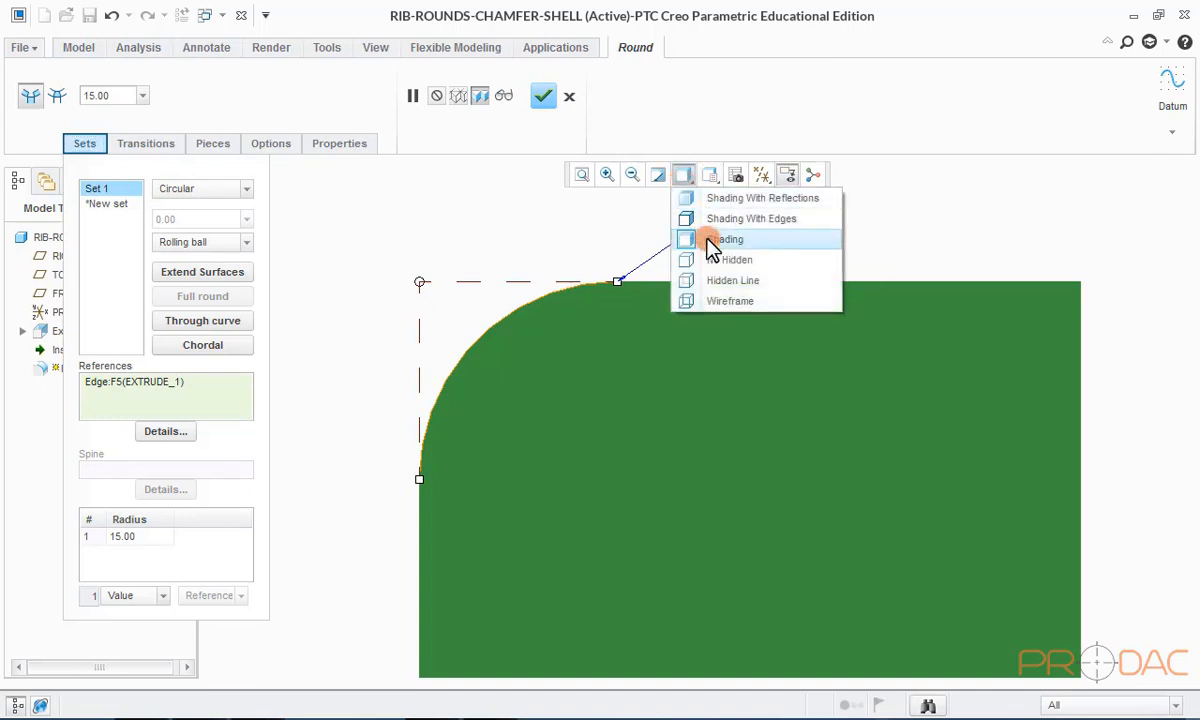
left_click(720, 265)
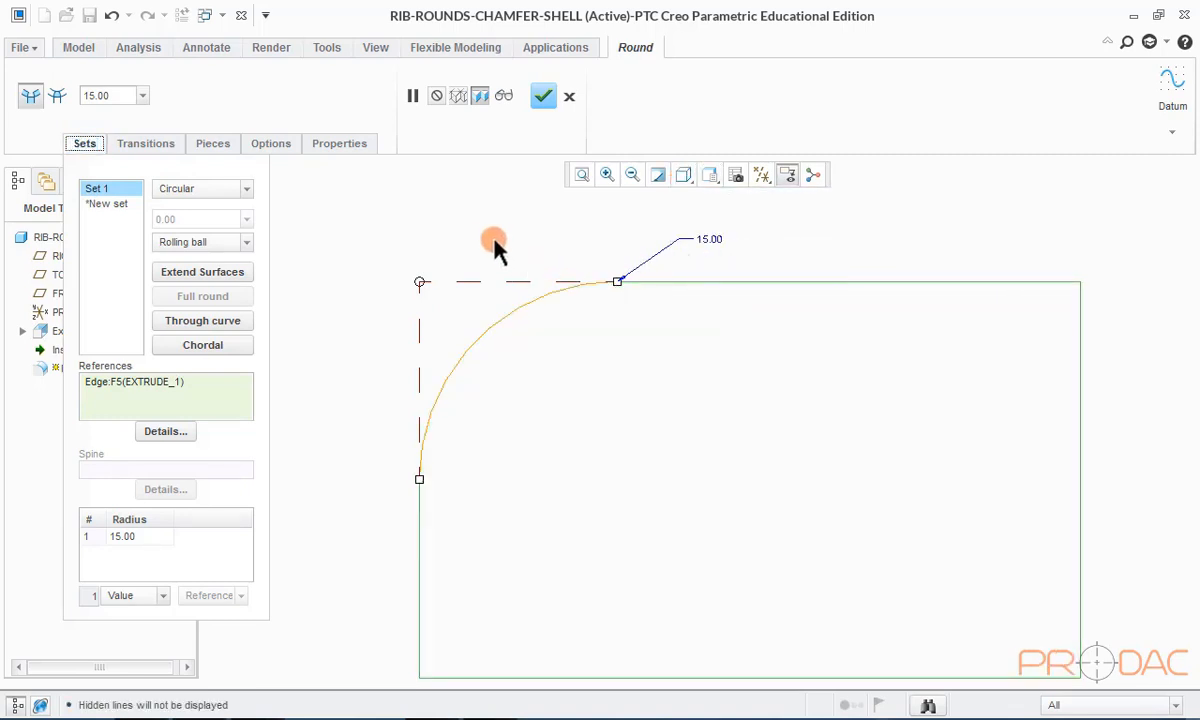
- Switch the round's profile to Conic and adjust the conic parameter freehand to about 0.85
left_click(240, 190)
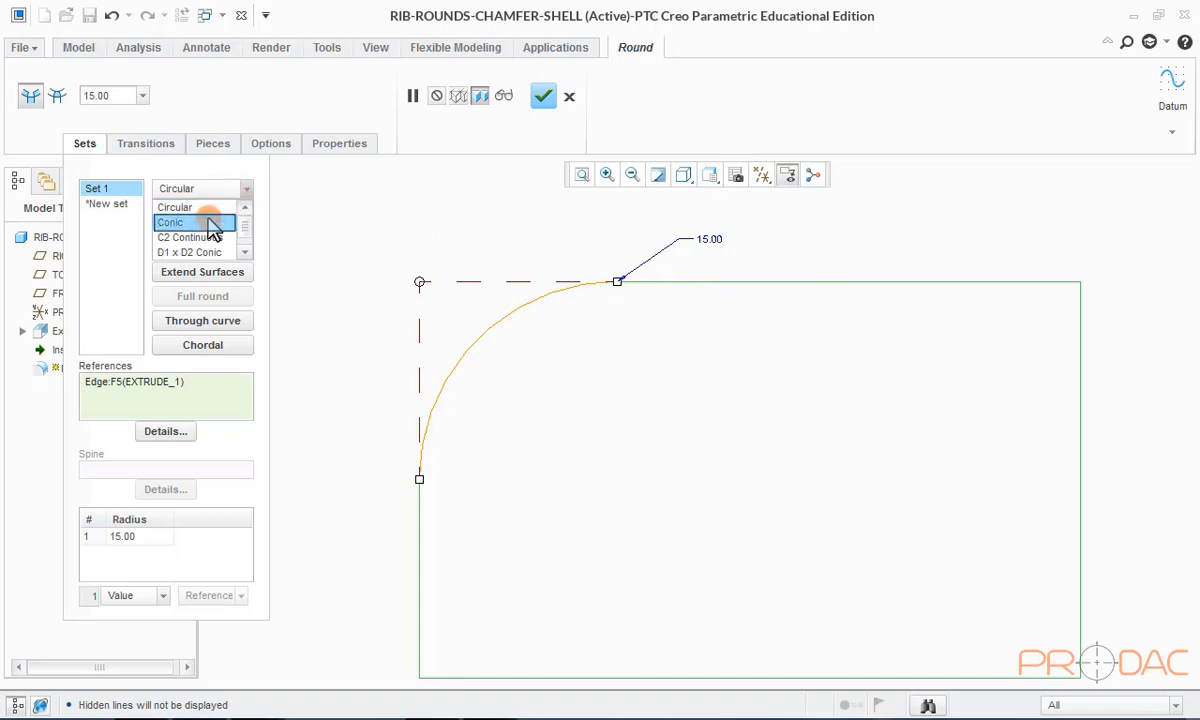
left_click(212, 224)
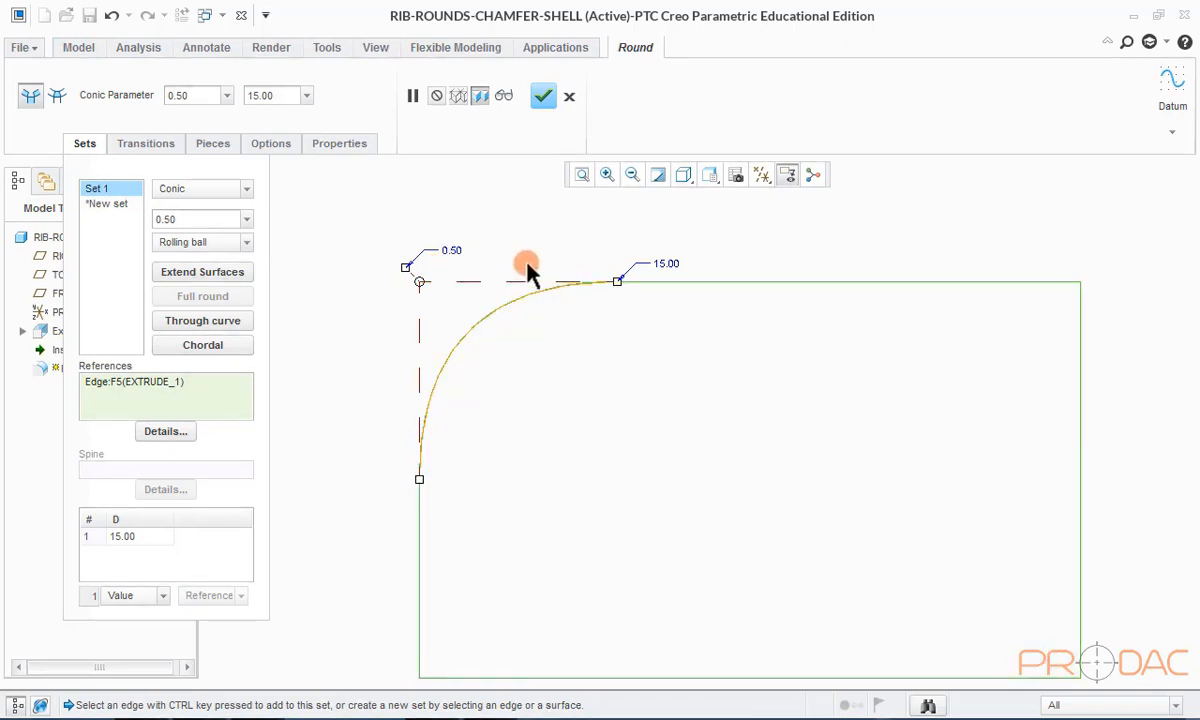
mouse_move(407, 266)
left_mouse_down()
mouse_move(414, 274)
mouse_move(398, 270)
left_mouse_up()
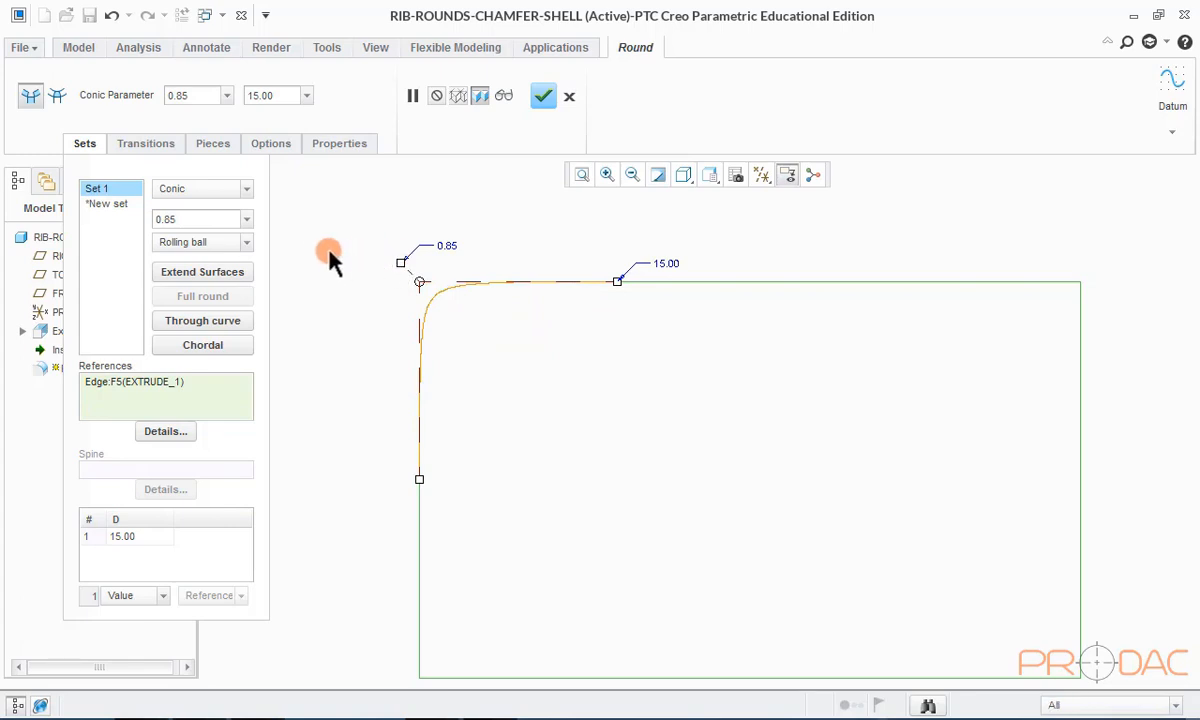
- Switch the round's profile to C2 Continuous and adjust the C2 shape factor freehand to about 0.55
left_click(246, 190)
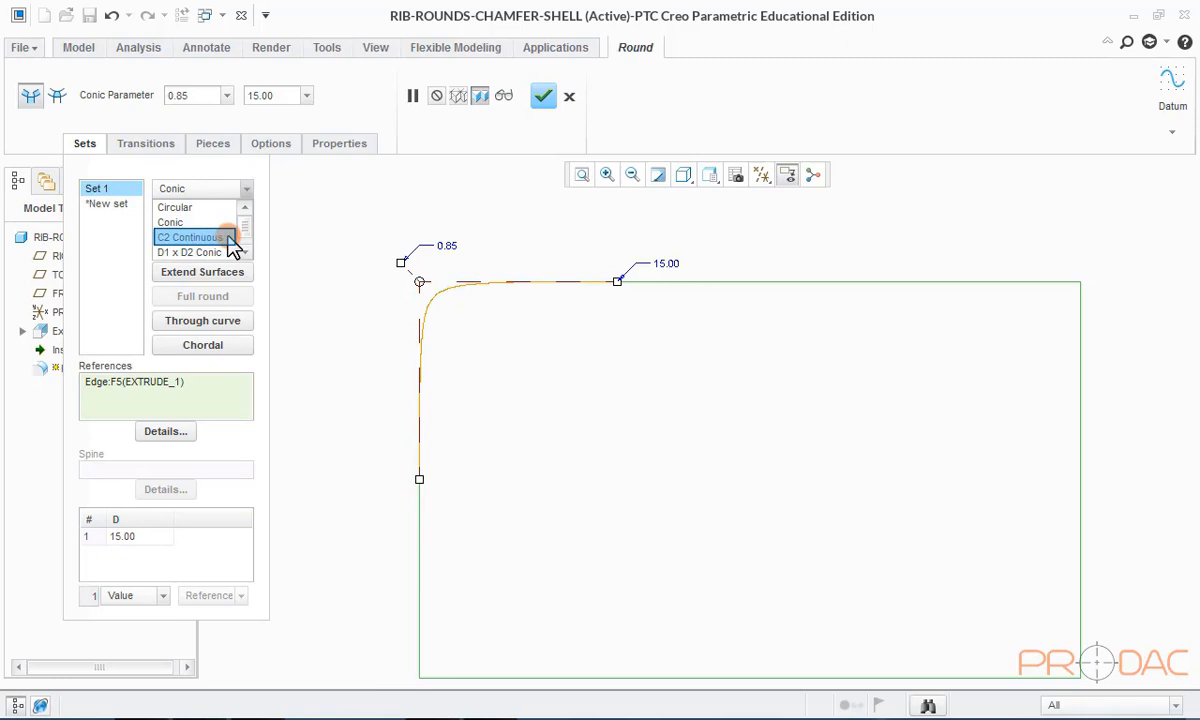
left_click(229, 240)
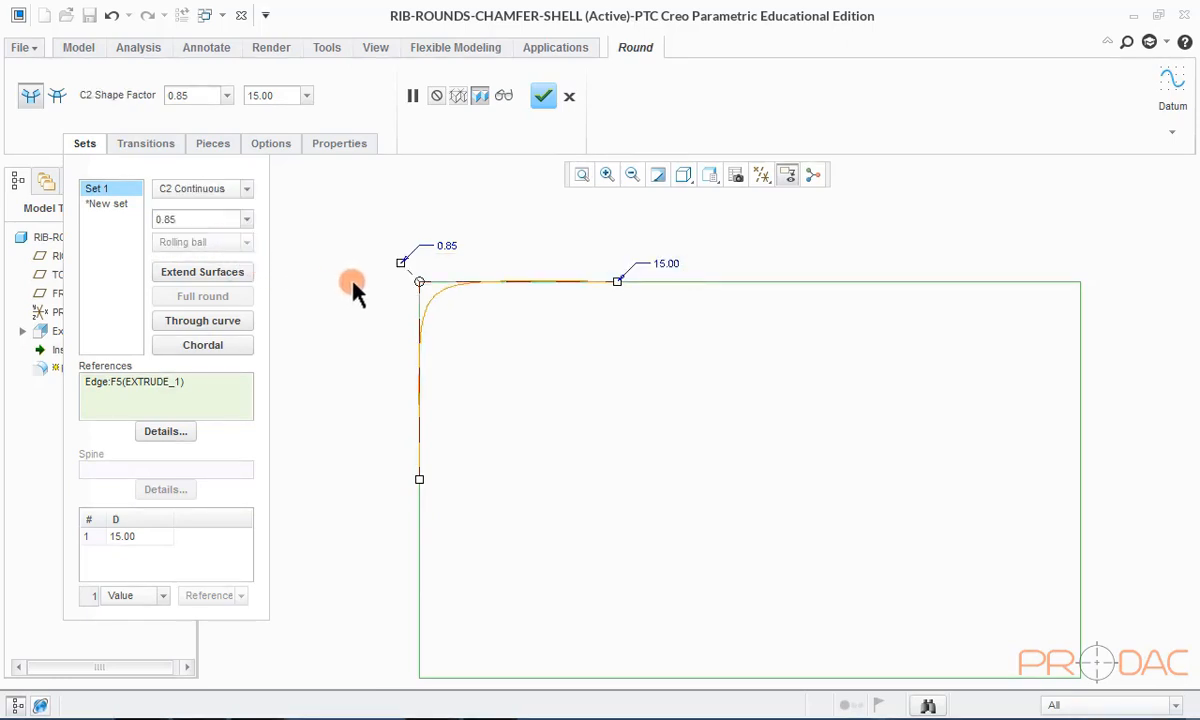
left_click_drag(392, 265, 401, 267)
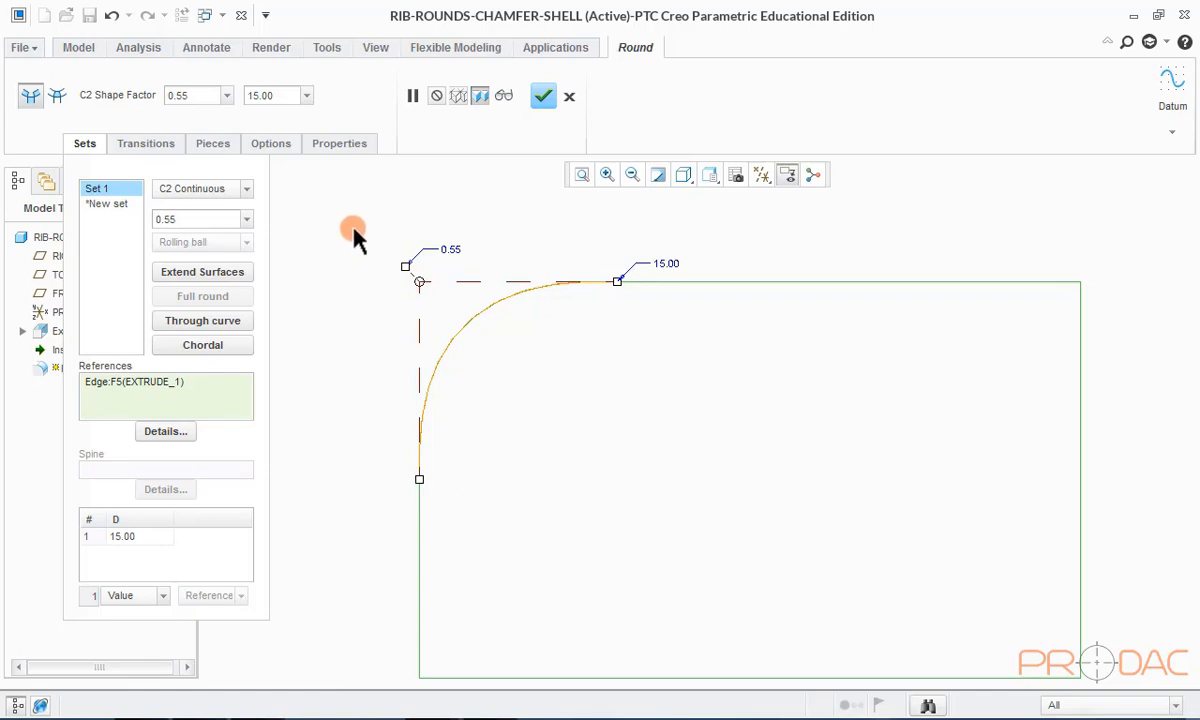
- Switch the round's profile to D1 x D2 Conic and set its D2 distance to 8
left_click(248, 190)
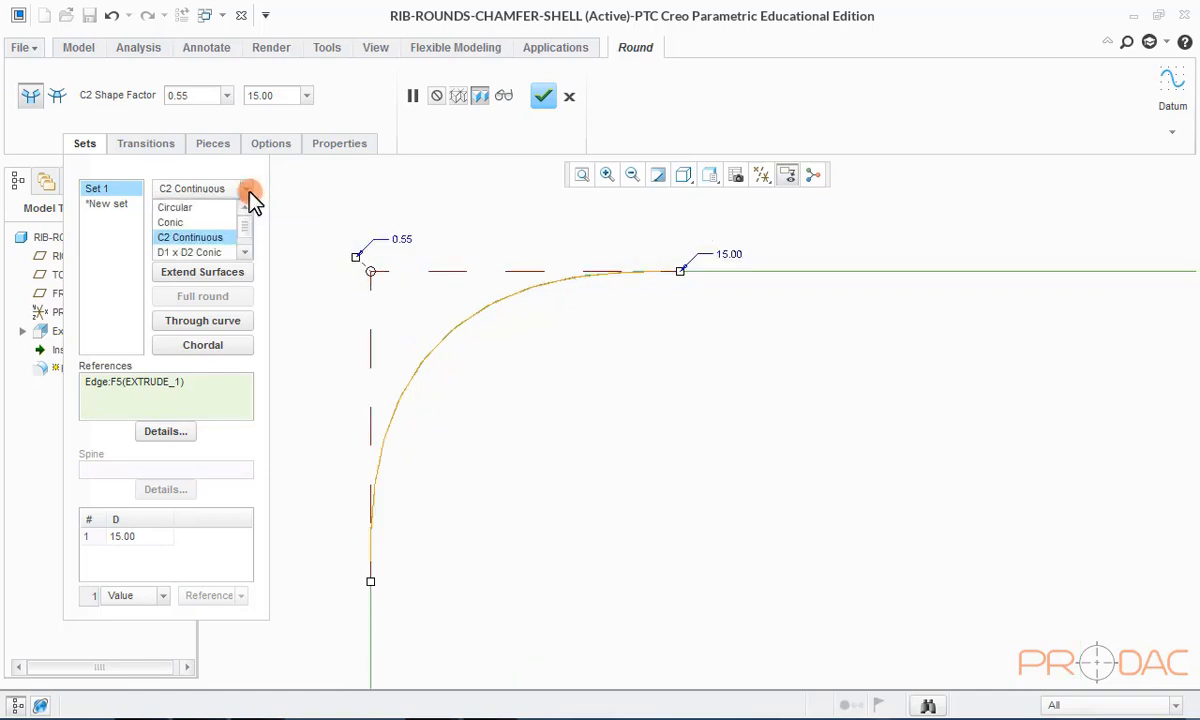
left_click(202, 255)
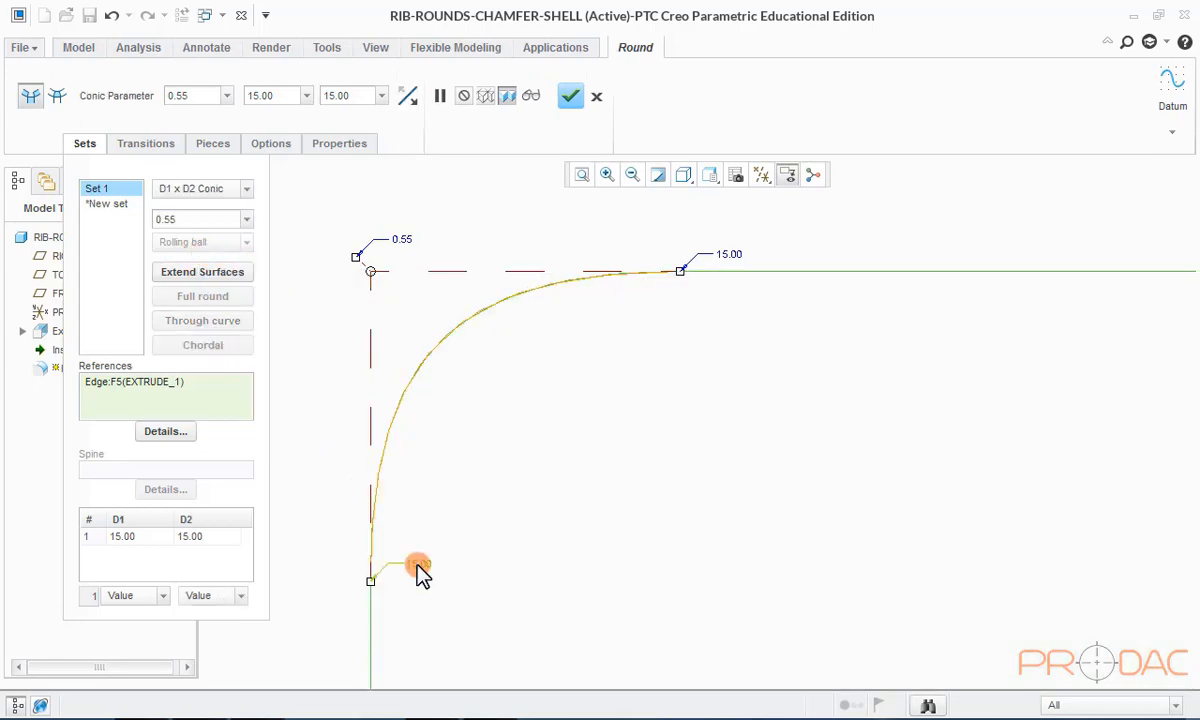
double_click(416, 565)
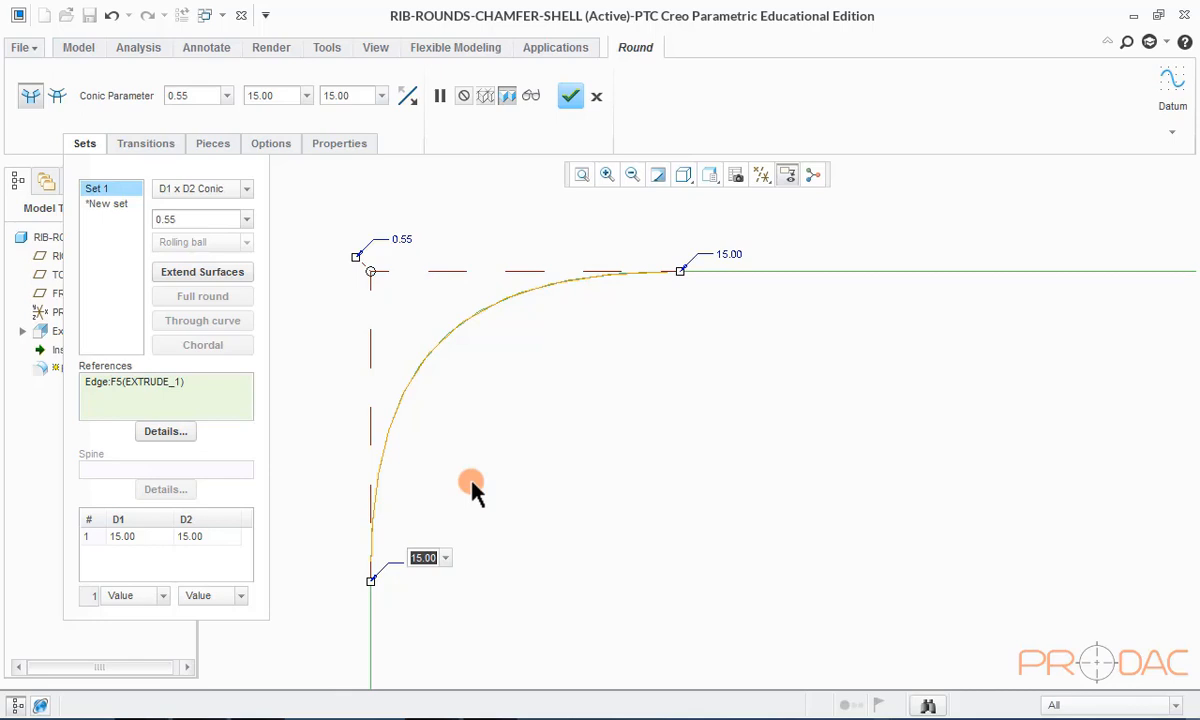
type("8")
key("Return")
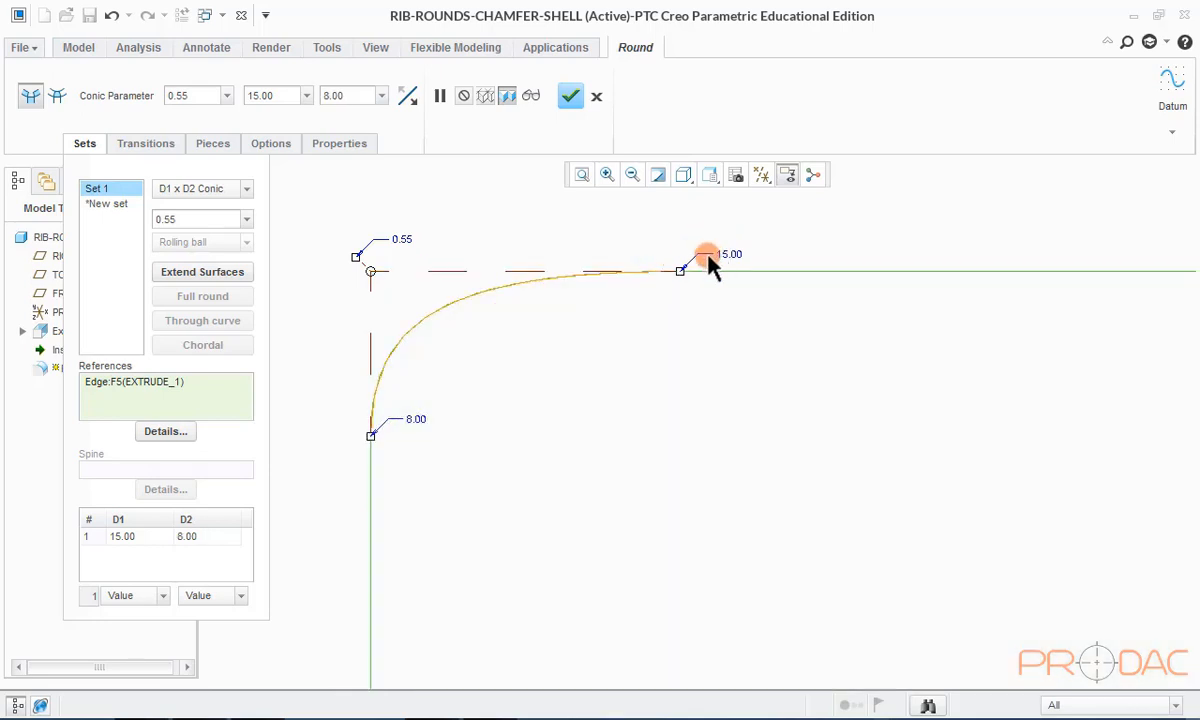
- Try the D1 x D2 C2 profile on the round and return the profile to Circular
left_click(245, 191)
scroll(216, 222, "down", 1)
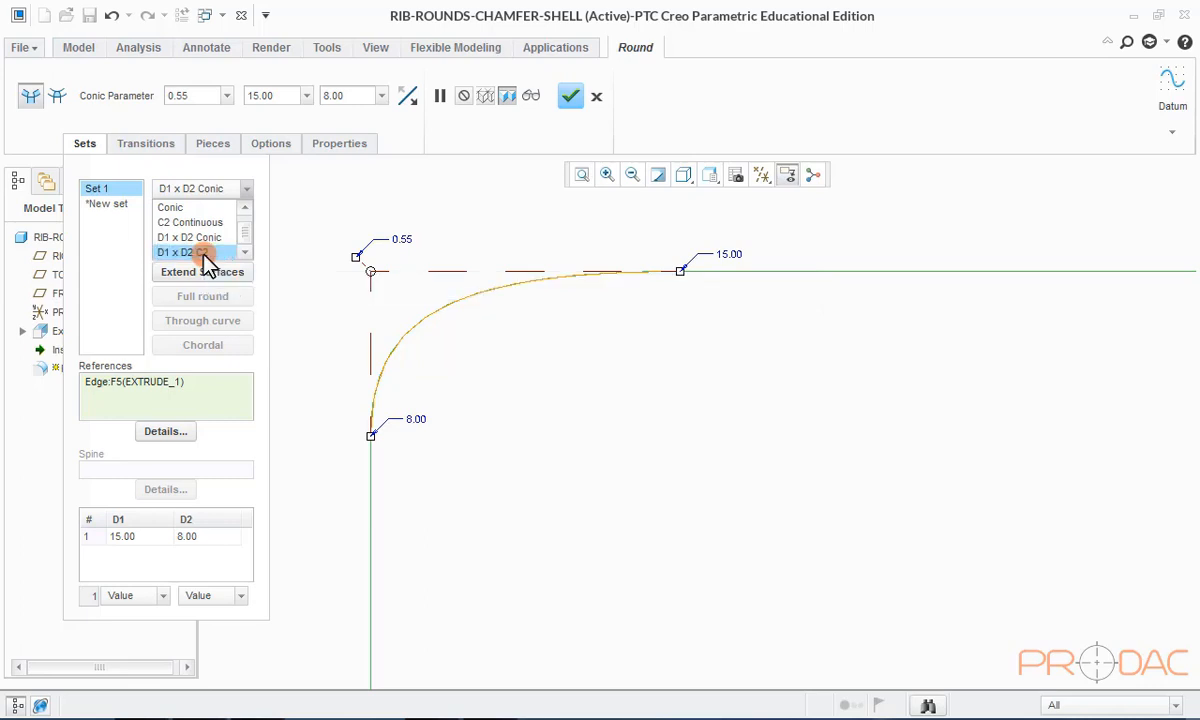
left_click(203, 253)
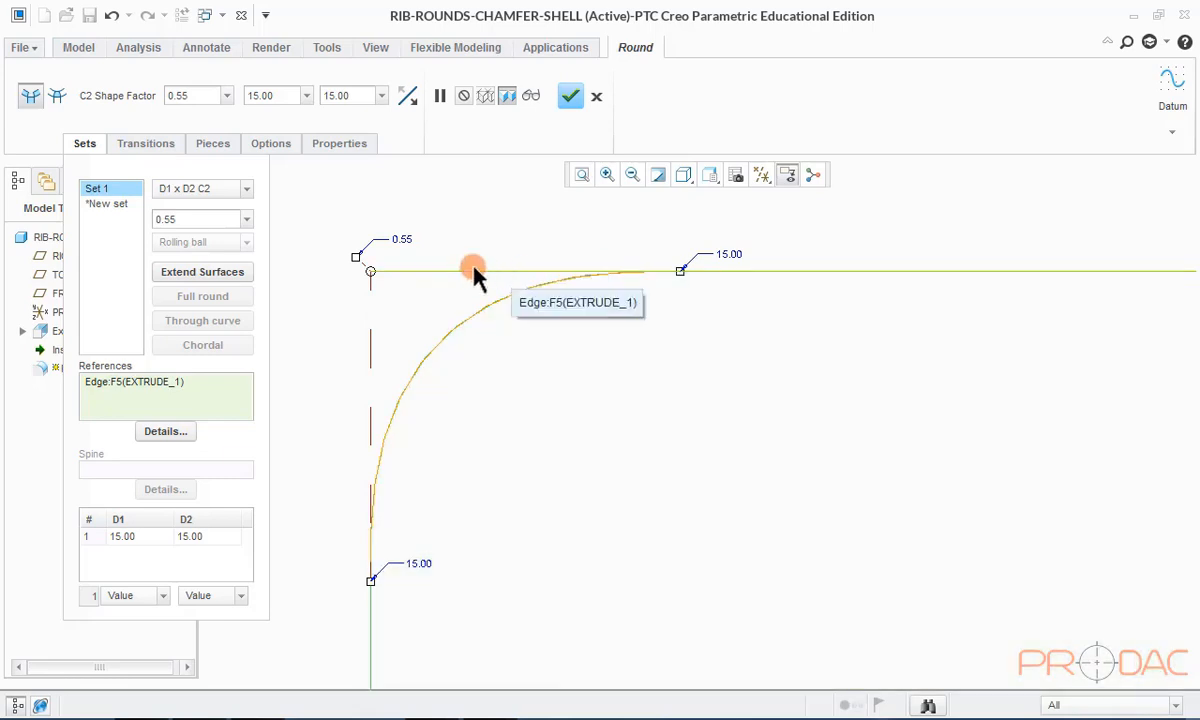
left_click(210, 189)
left_click(207, 208)
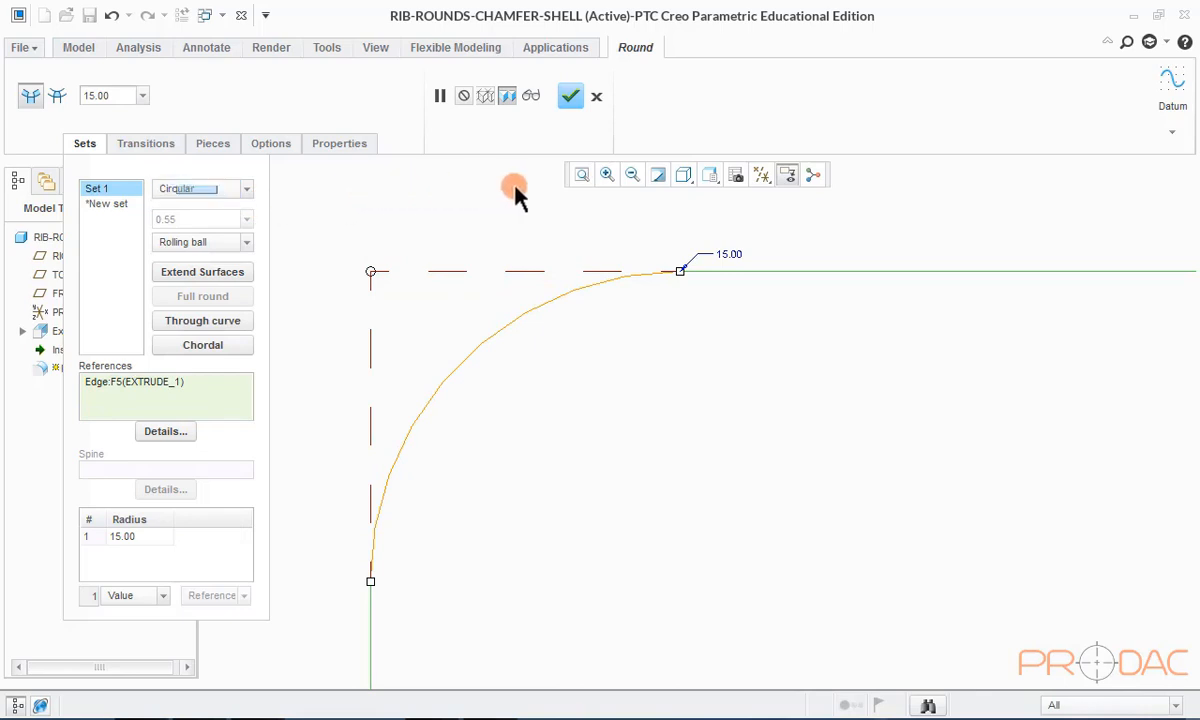
- Show the model in Shading With Edges at the default orientation and complete the round
left_click(688, 183)
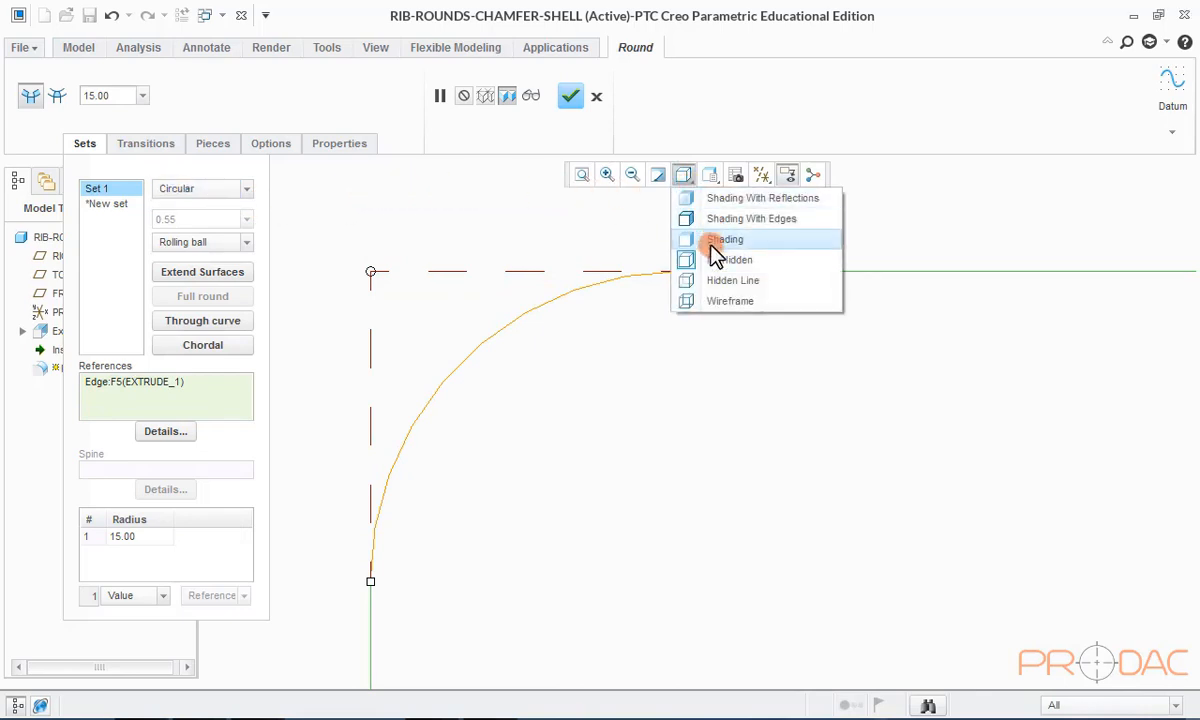
left_click(686, 219)
key("ctrl+d")
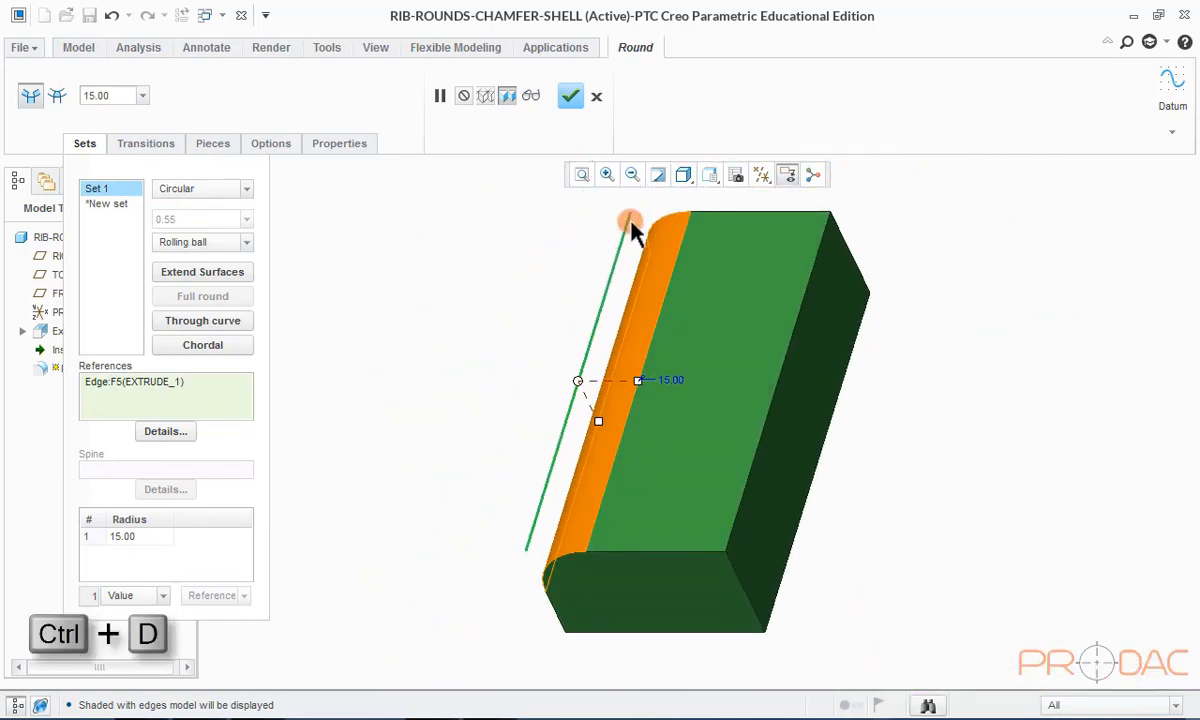
left_click(569, 97)
- Reopen the finished edge round for editing and show its set definition
middle_click_drag(432, 295, 613, 337)
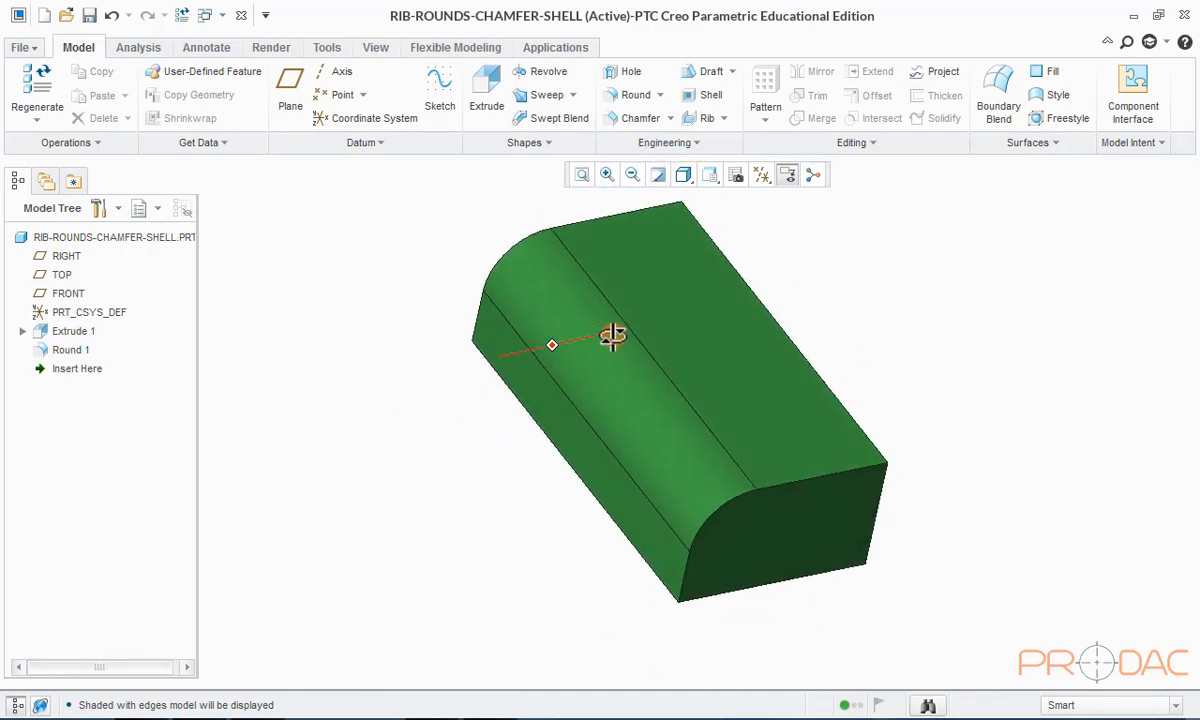
left_click(627, 404)
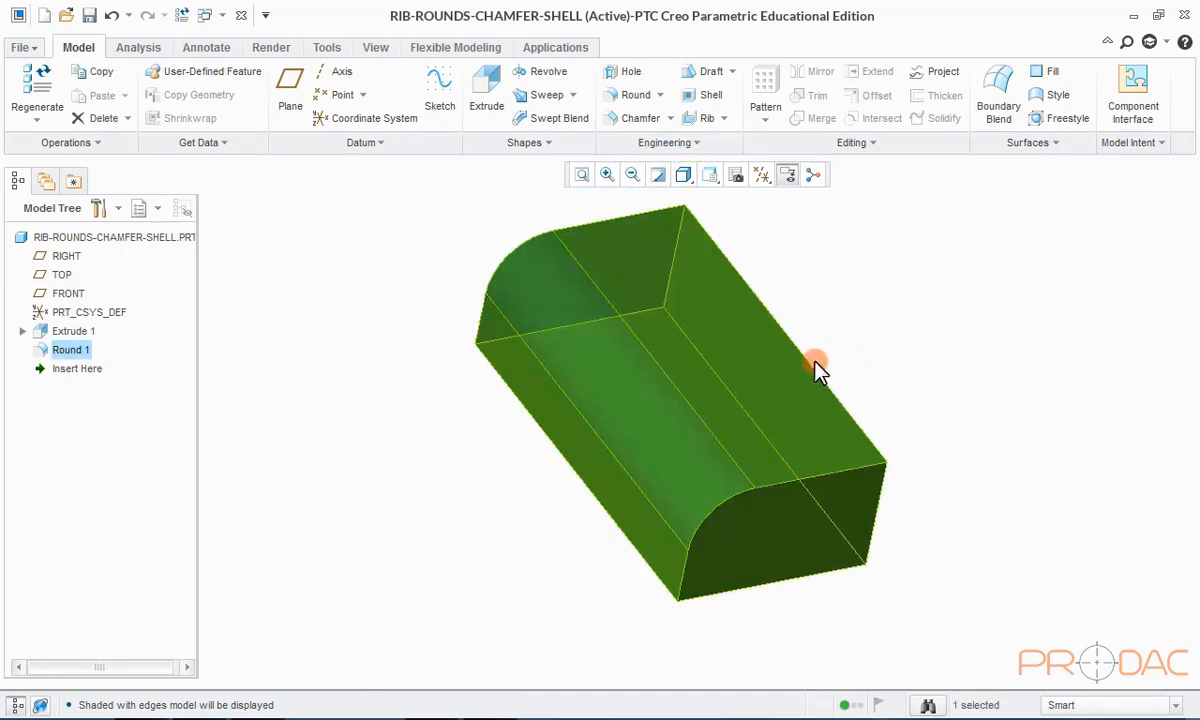
right_click(927, 300)
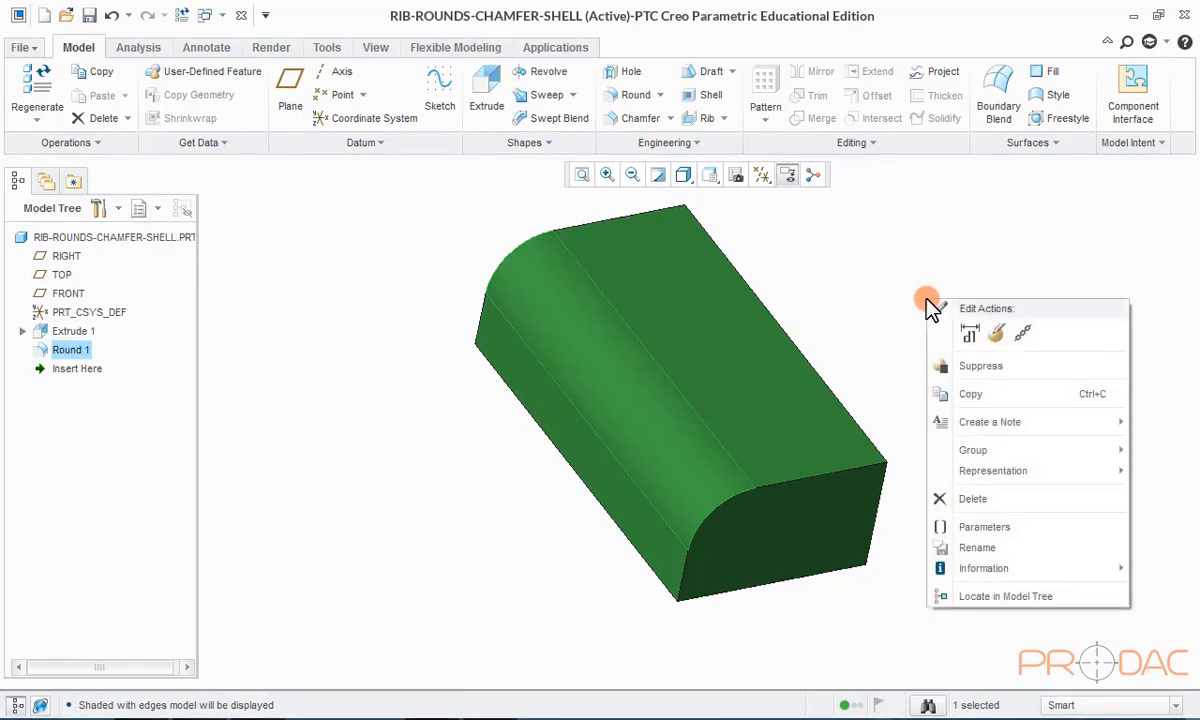
left_click(997, 340)
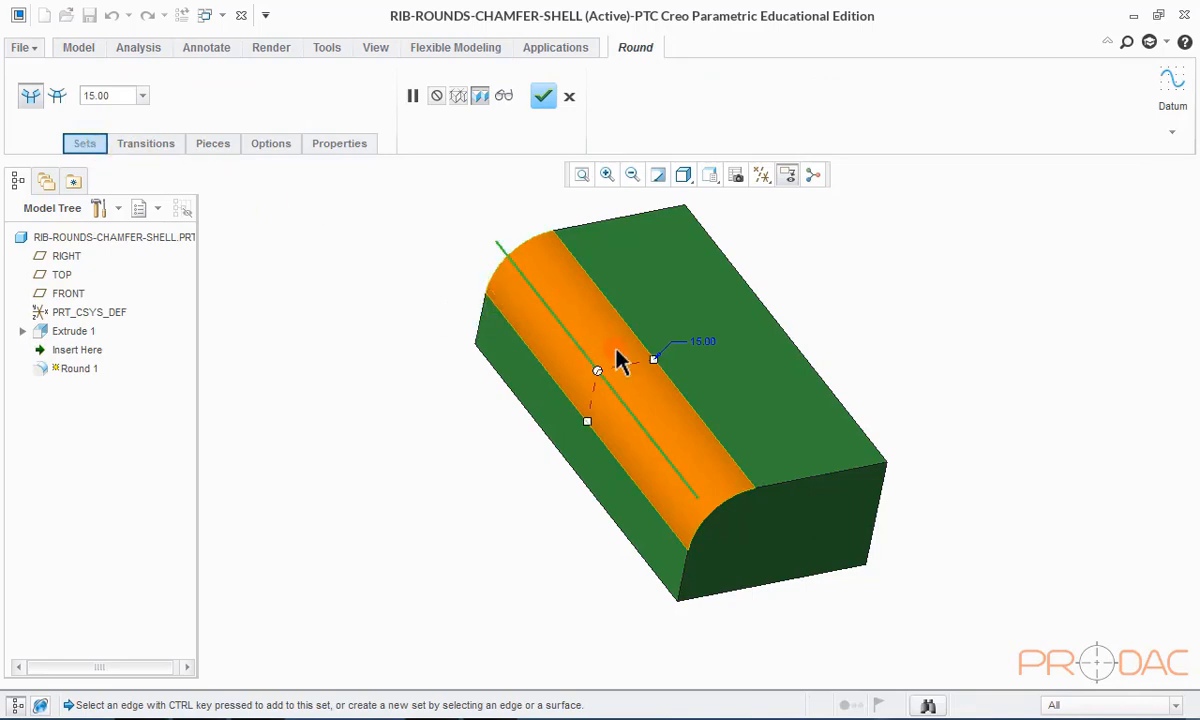
left_click(86, 145)
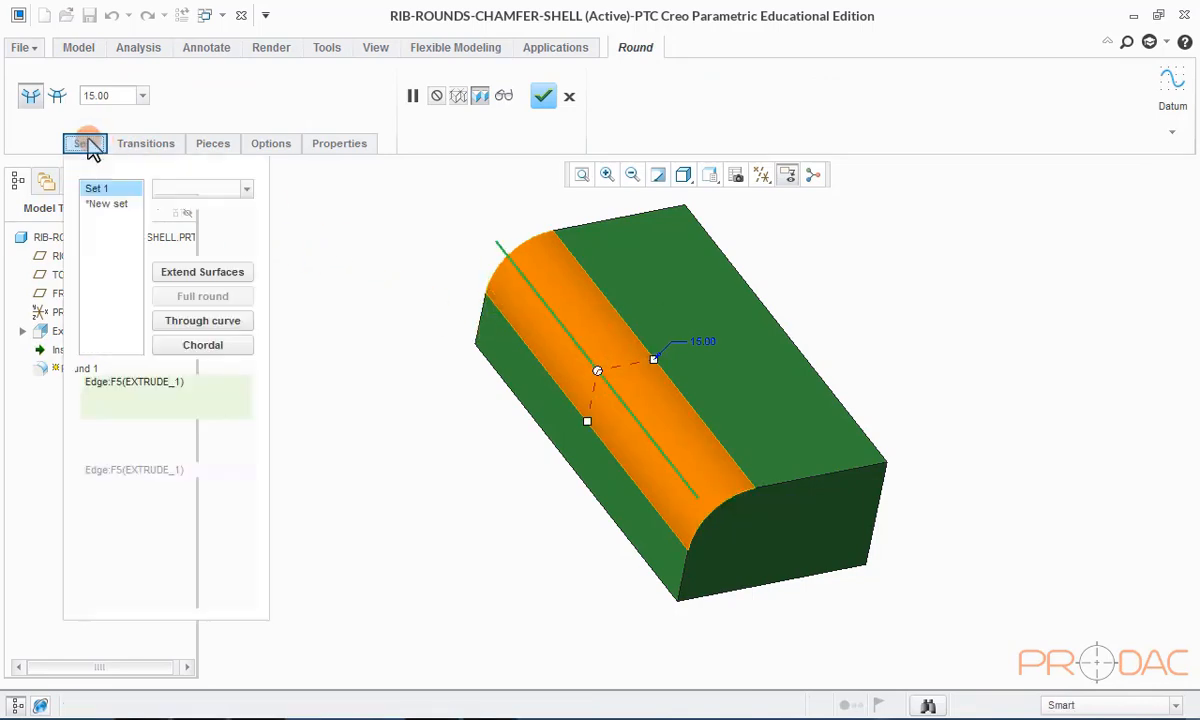
- Add a second radius to the round and set the radius at the edge's back vertex to 2
left_click(126, 537)
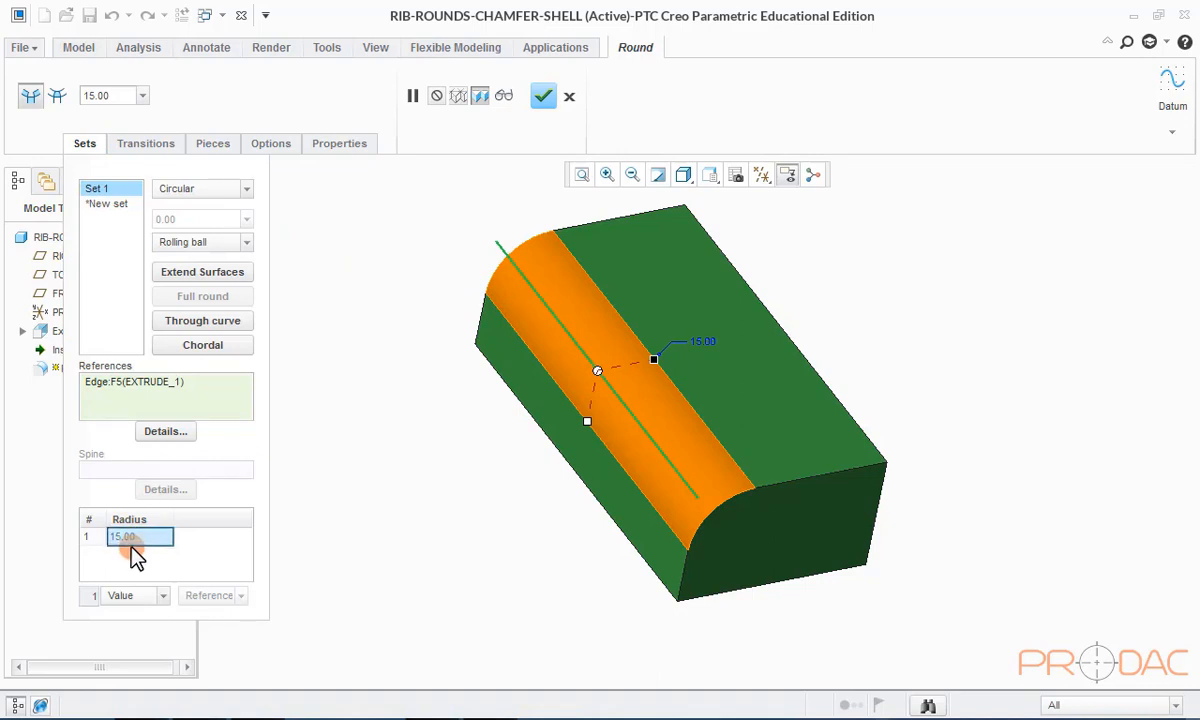
left_click(131, 548)
right_click(137, 558)
left_click(190, 562)
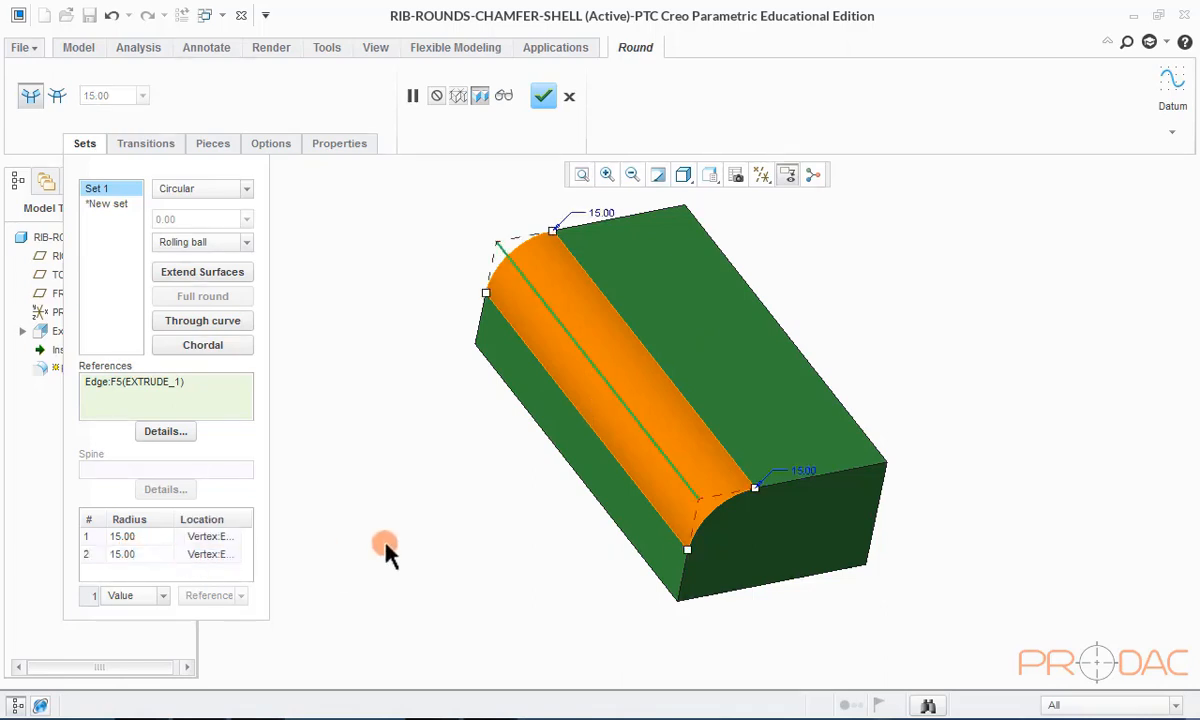
double_click(605, 212)
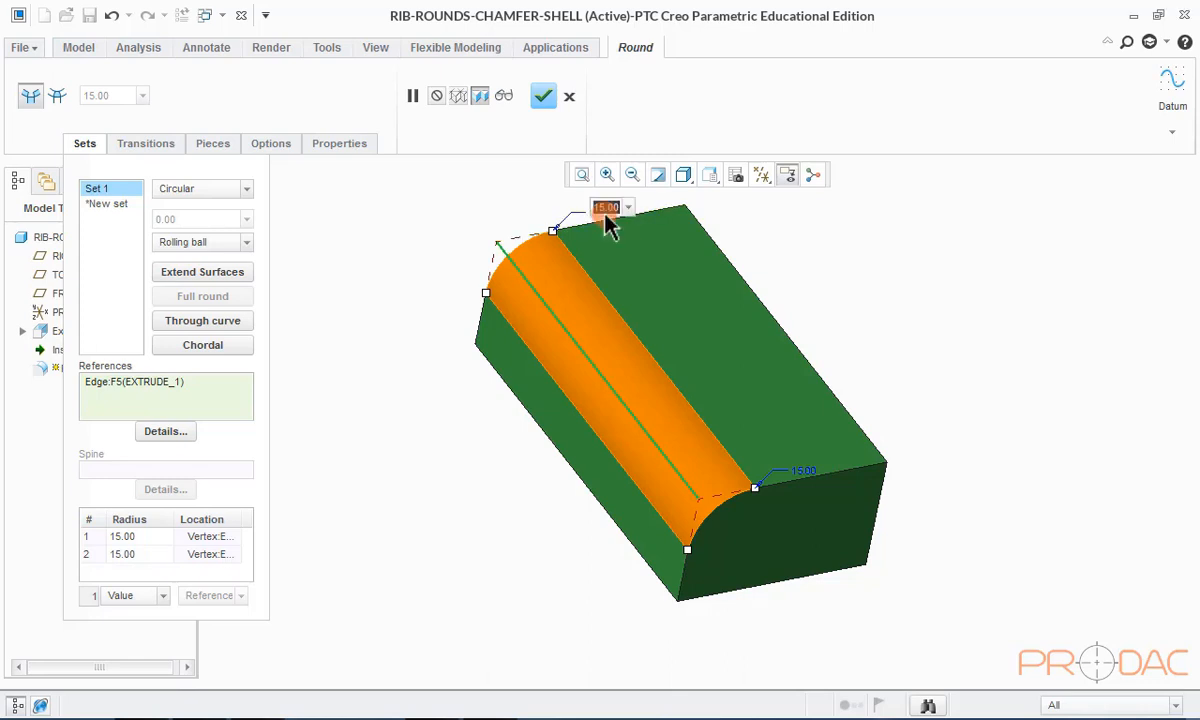
type("2")
key("Return")
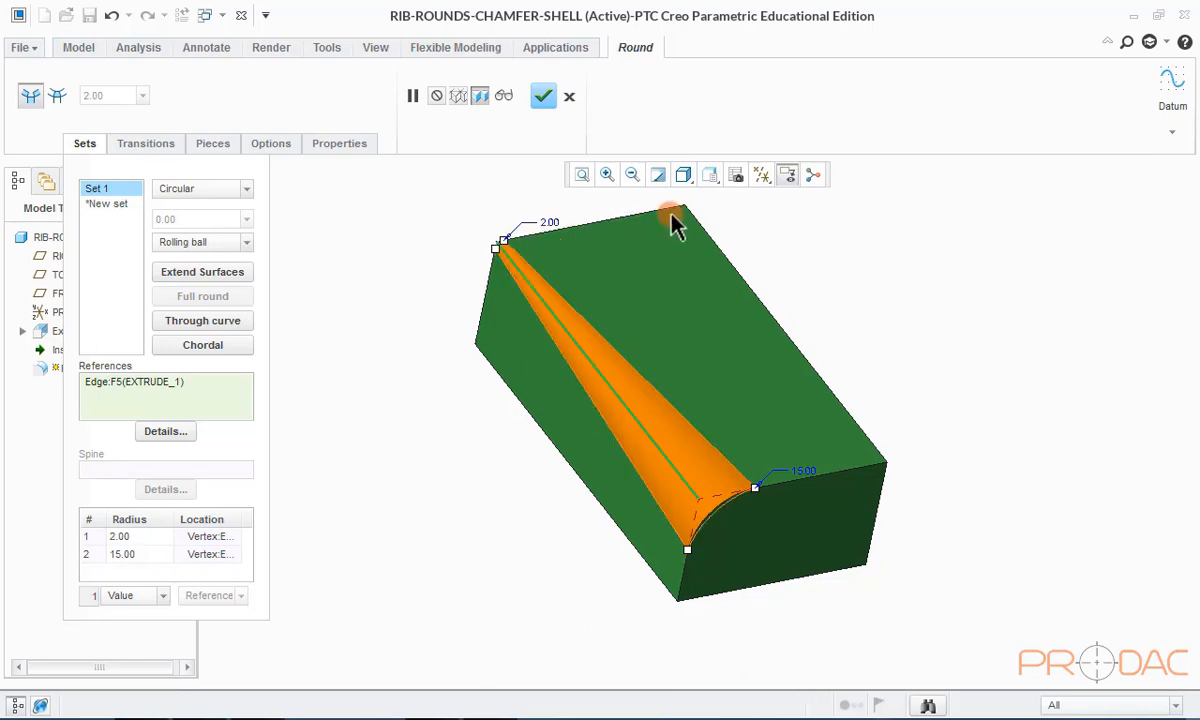
middle_click_drag(670, 421, 686, 455)
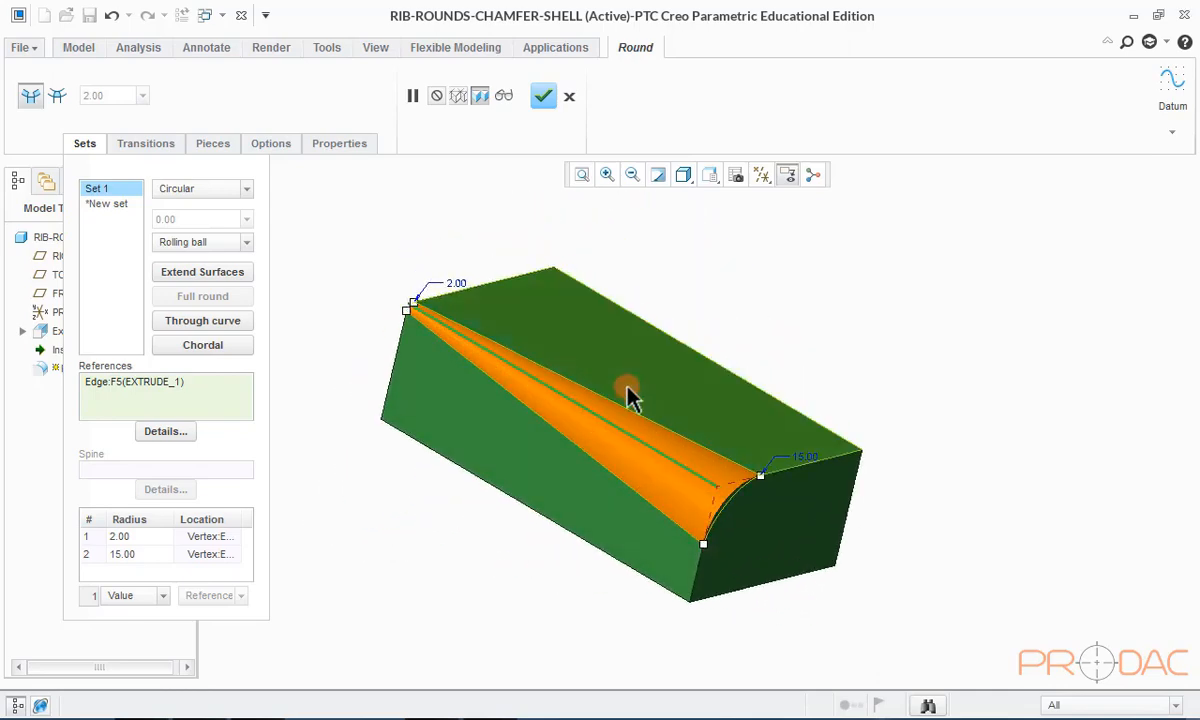
- Add a third radius point along the rounded edge and set its radius to 5
right_click(128, 571)
left_click(164, 576)
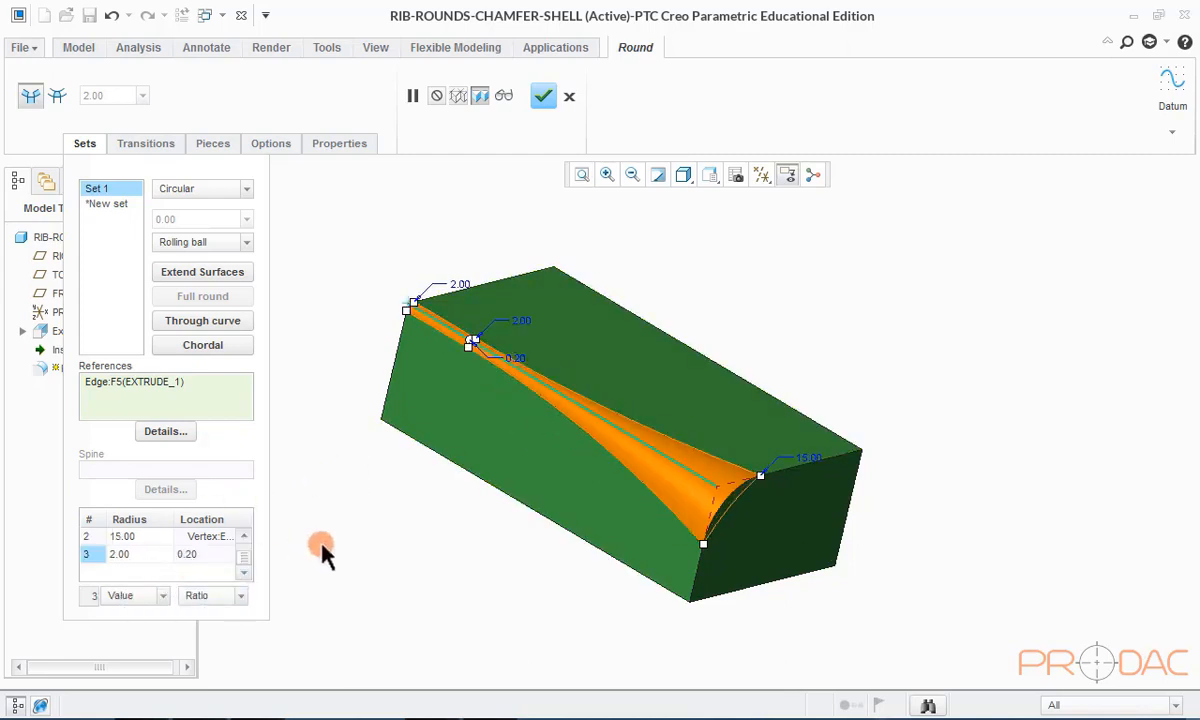
double_click(521, 323)
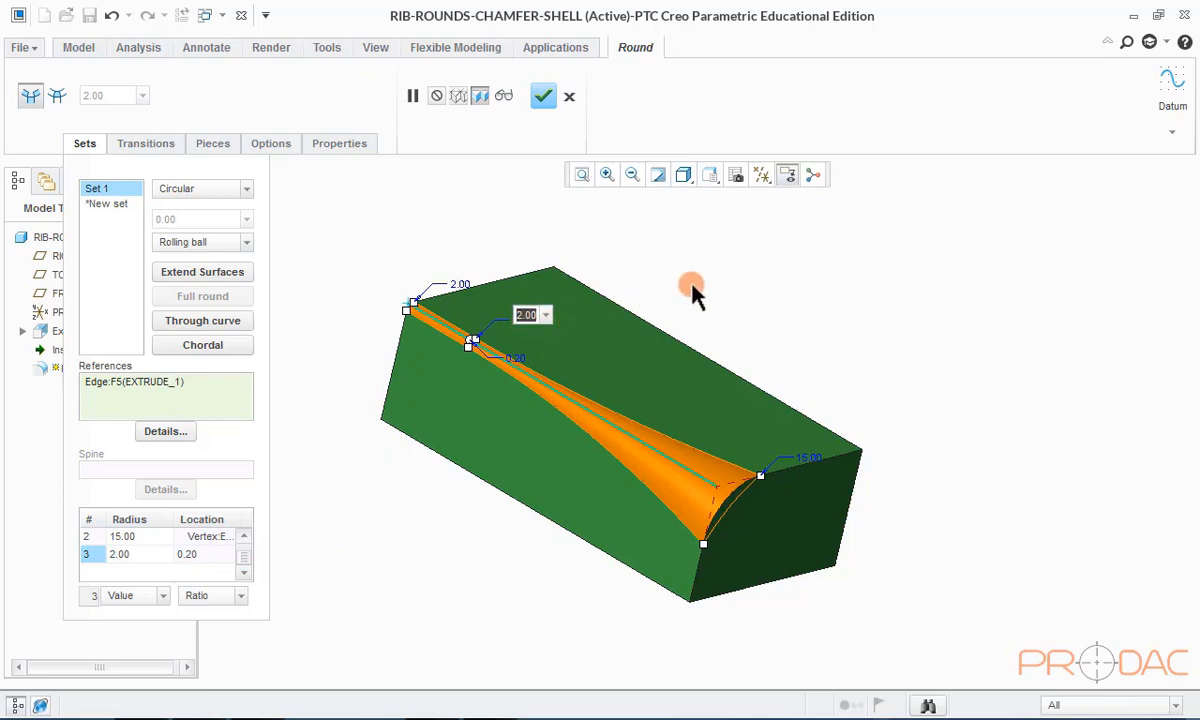
type("5")
key("Return")
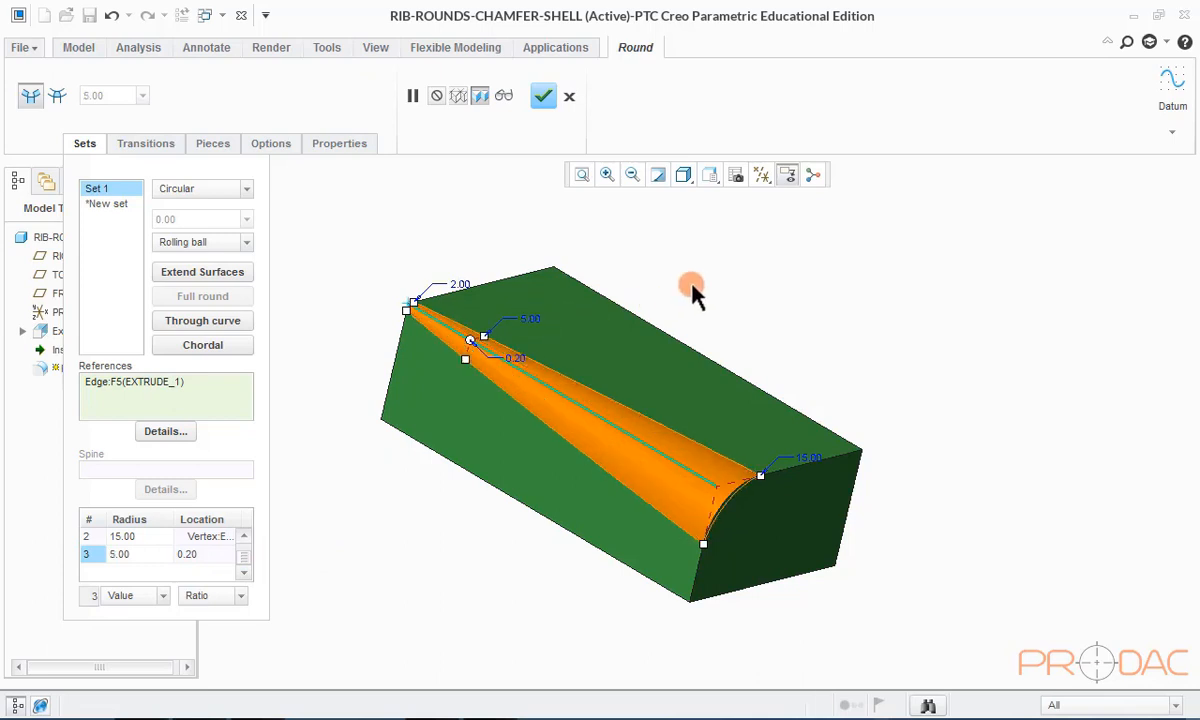
- Enlarge the intermediate radius freehand to about 10.5 and complete the variable-radius round
left_click_drag(486, 336, 504, 334)
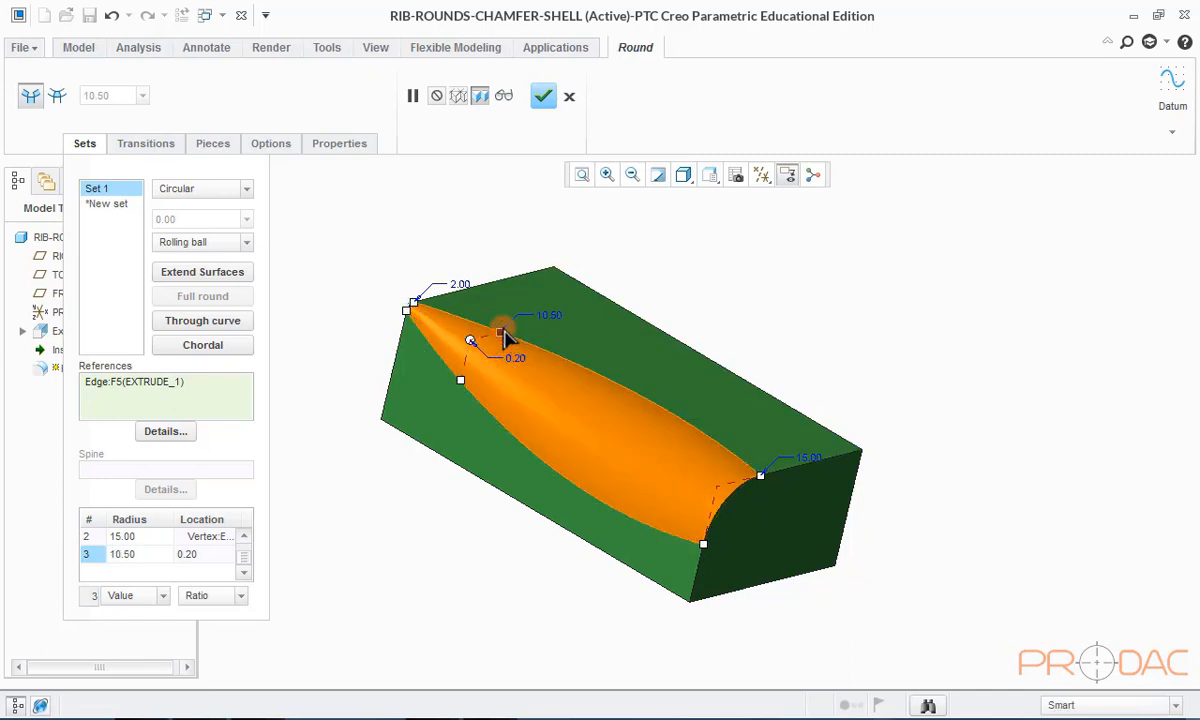
left_click(543, 96)
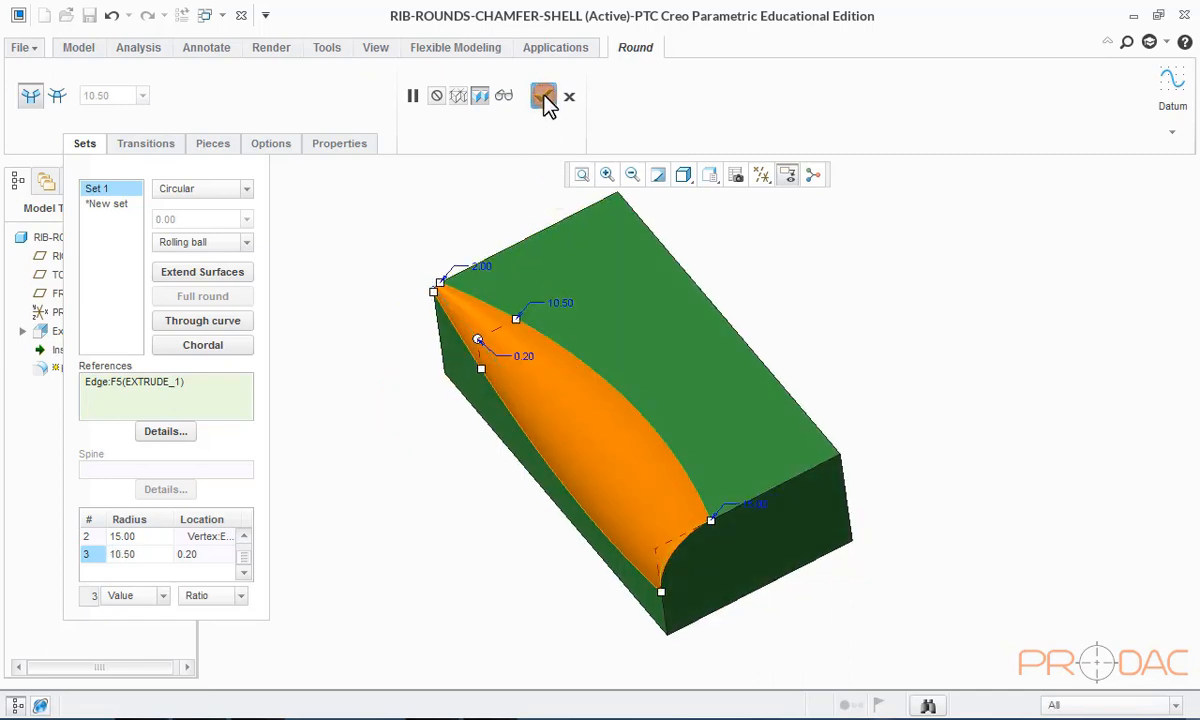
middle_click_drag(430, 215, 503, 328)
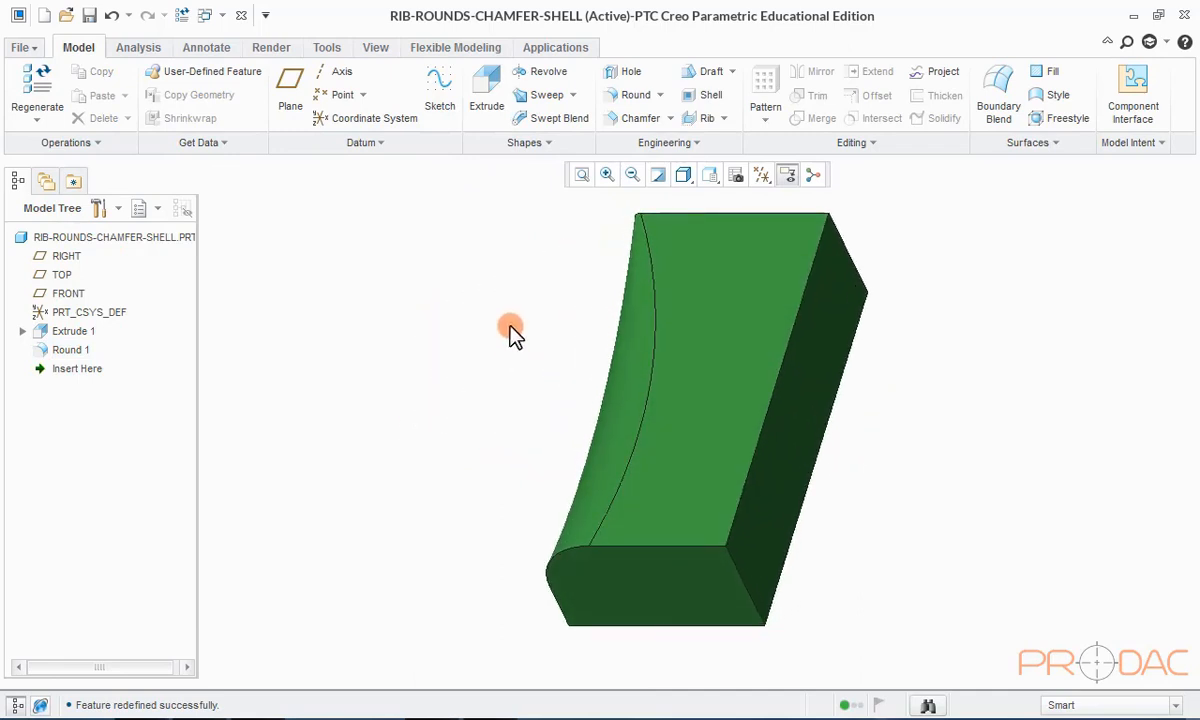
- Delete the variable-radius round from the block
left_click(631, 346)
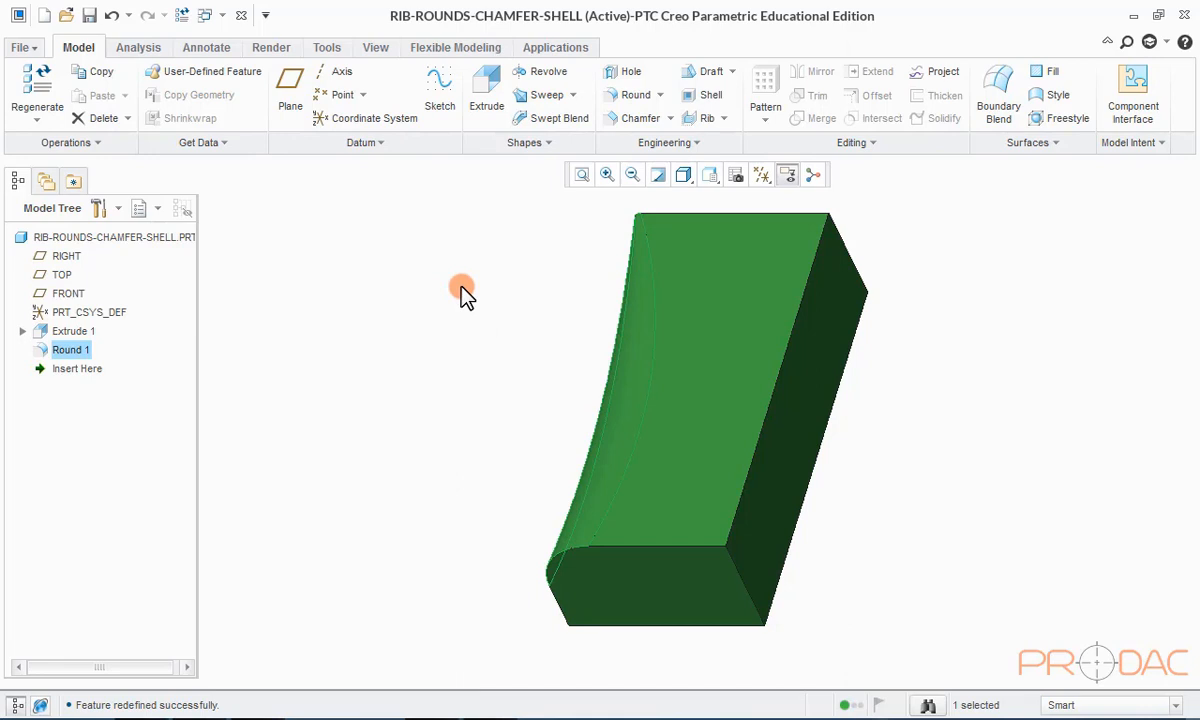
right_click_drag(462, 291, 520, 490)
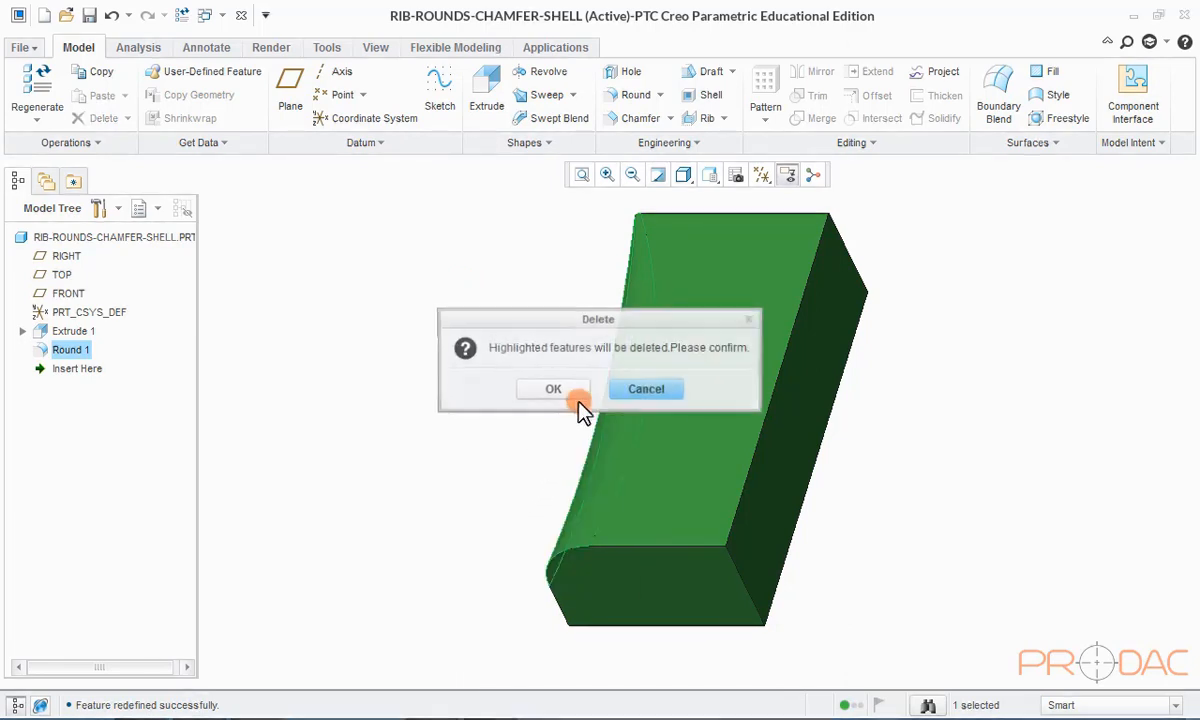
left_click(572, 394)
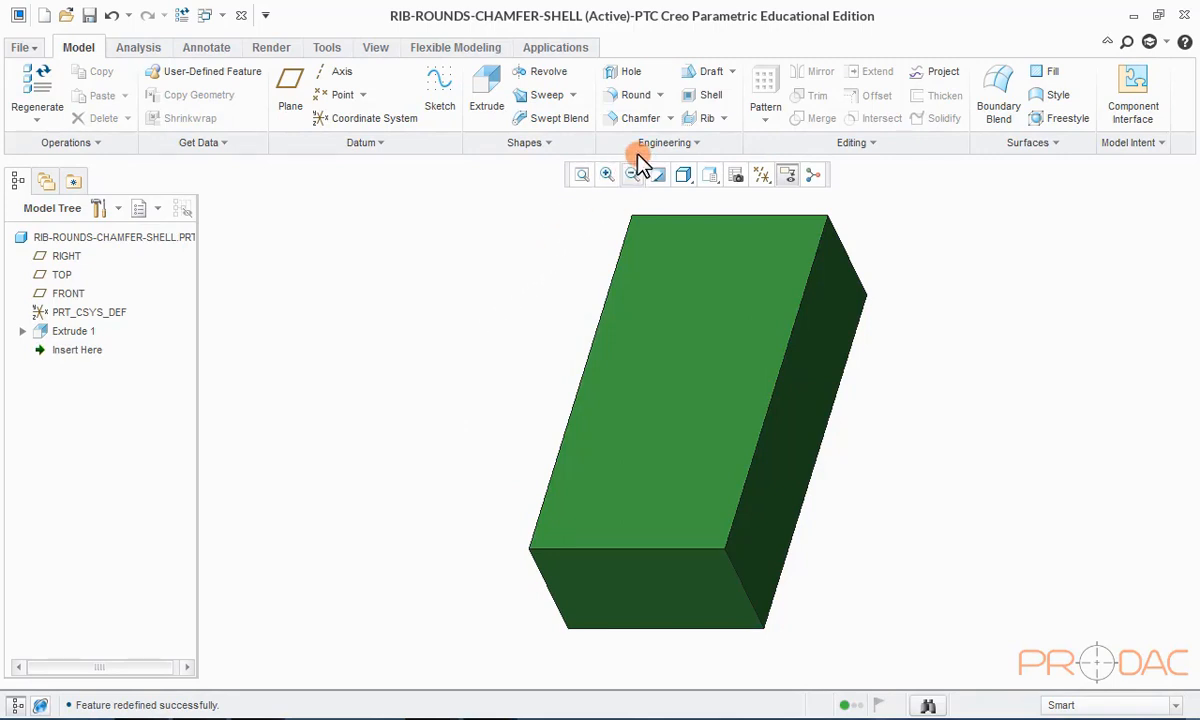
- Start a new round with radius 5 on one long edge of the block's top face
left_click(659, 95)
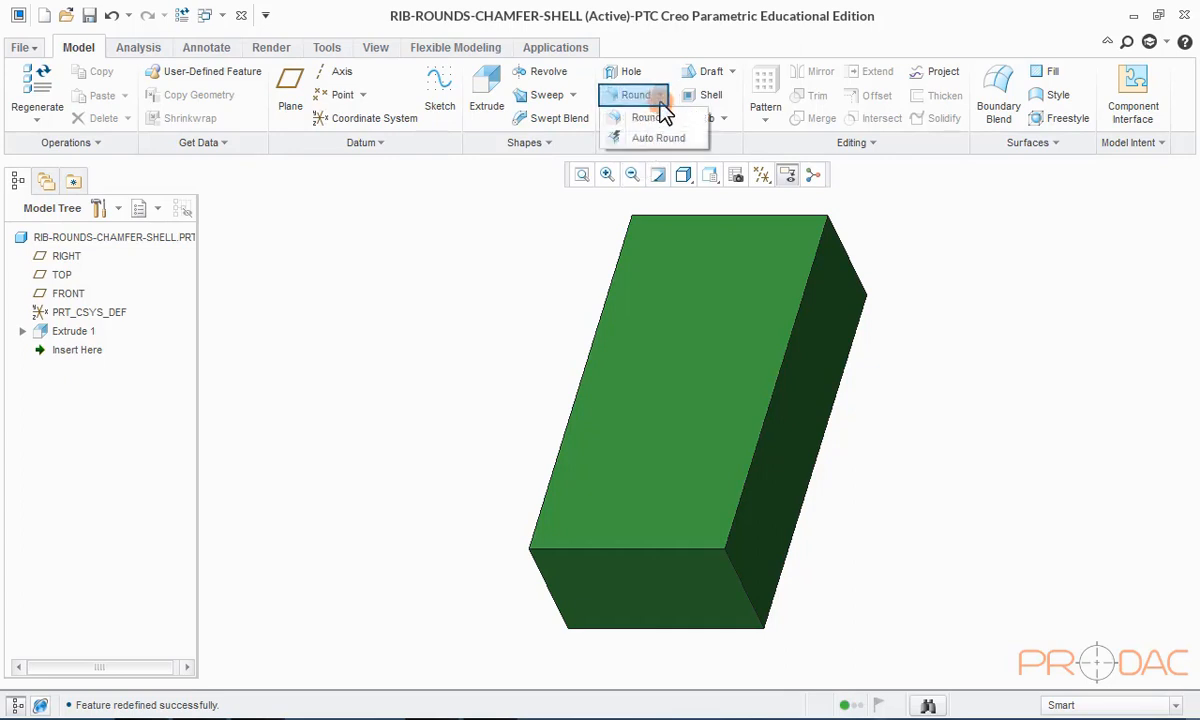
left_click(648, 117)
middle_click_drag(514, 301, 624, 324)
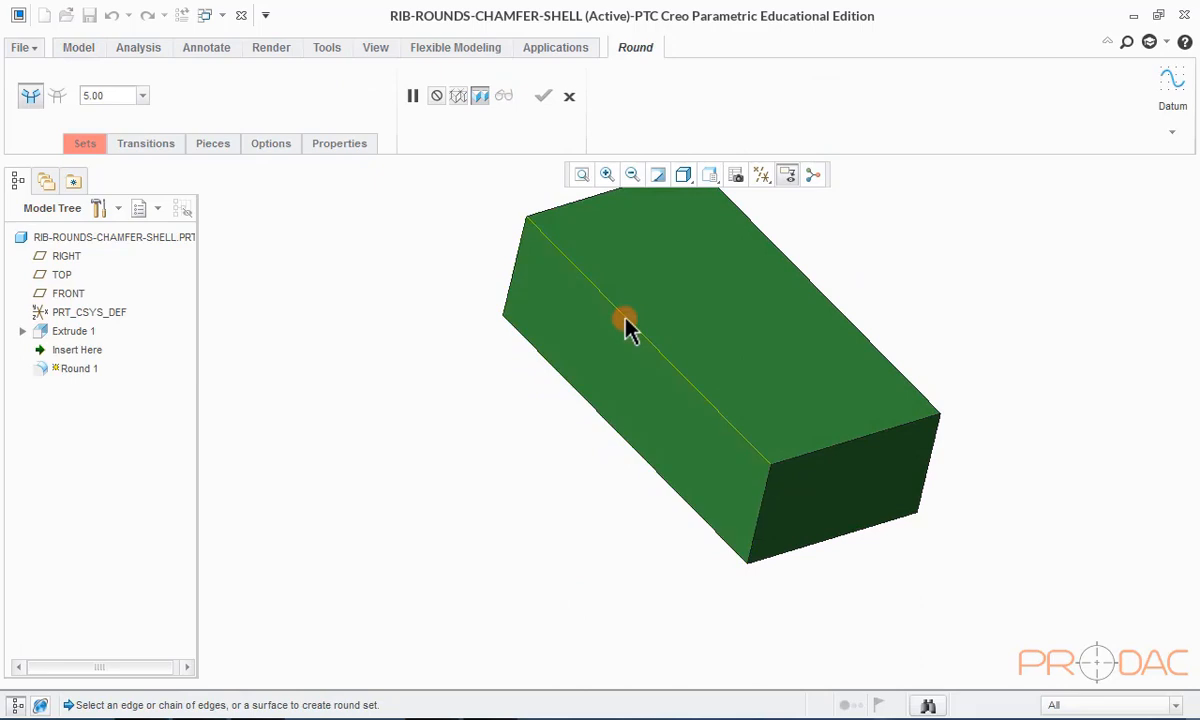
left_click(627, 330)
scroll(500, 395, "up", 2)
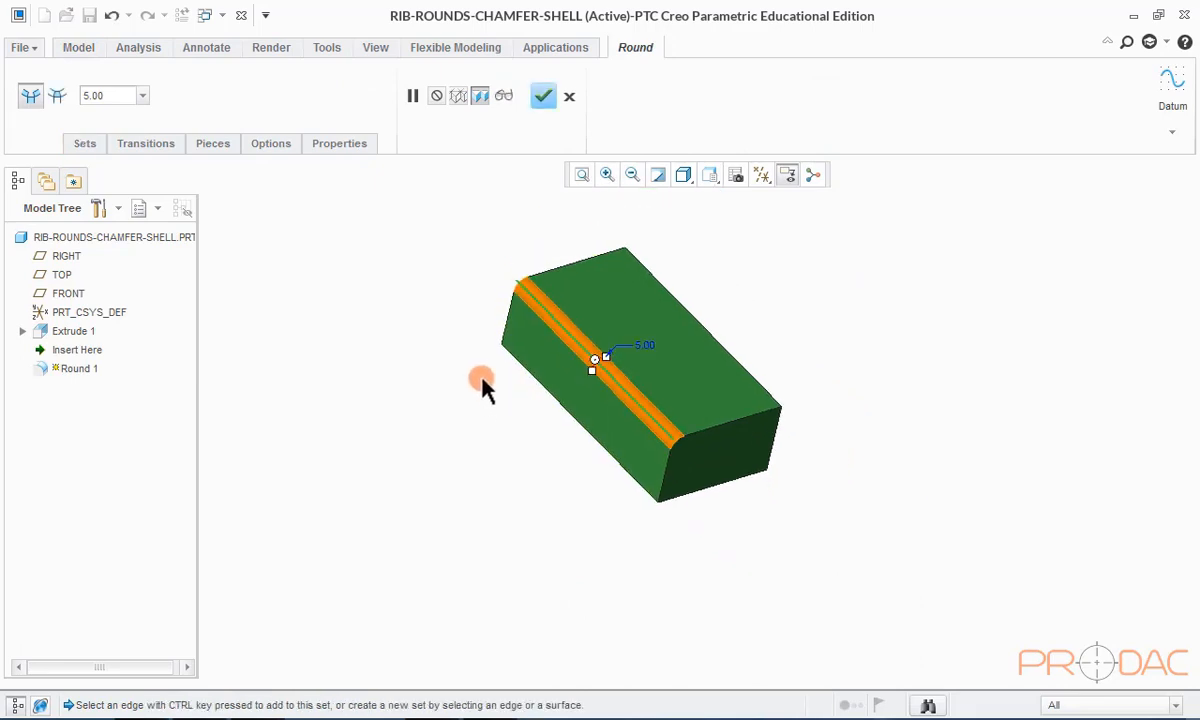
scroll(606, 352, "down", 2)
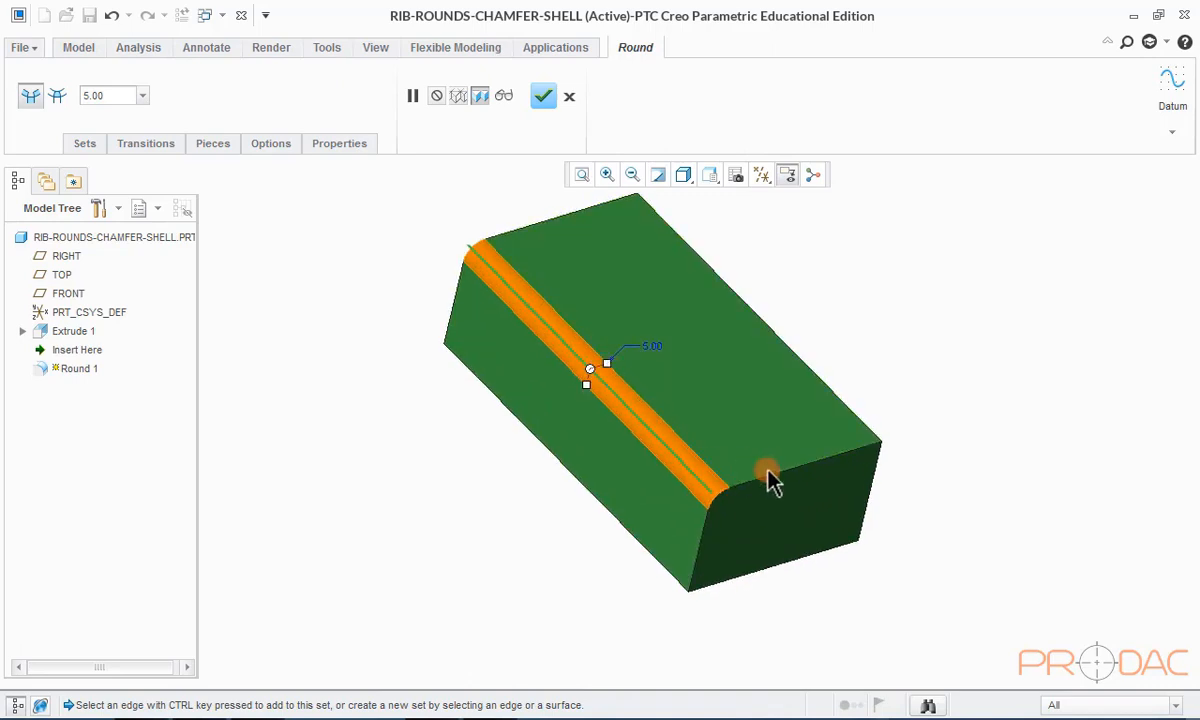
- Add the front short edge and the opposite long edge of the top face to the same round set
middle_click_drag(812, 462, 785, 477)
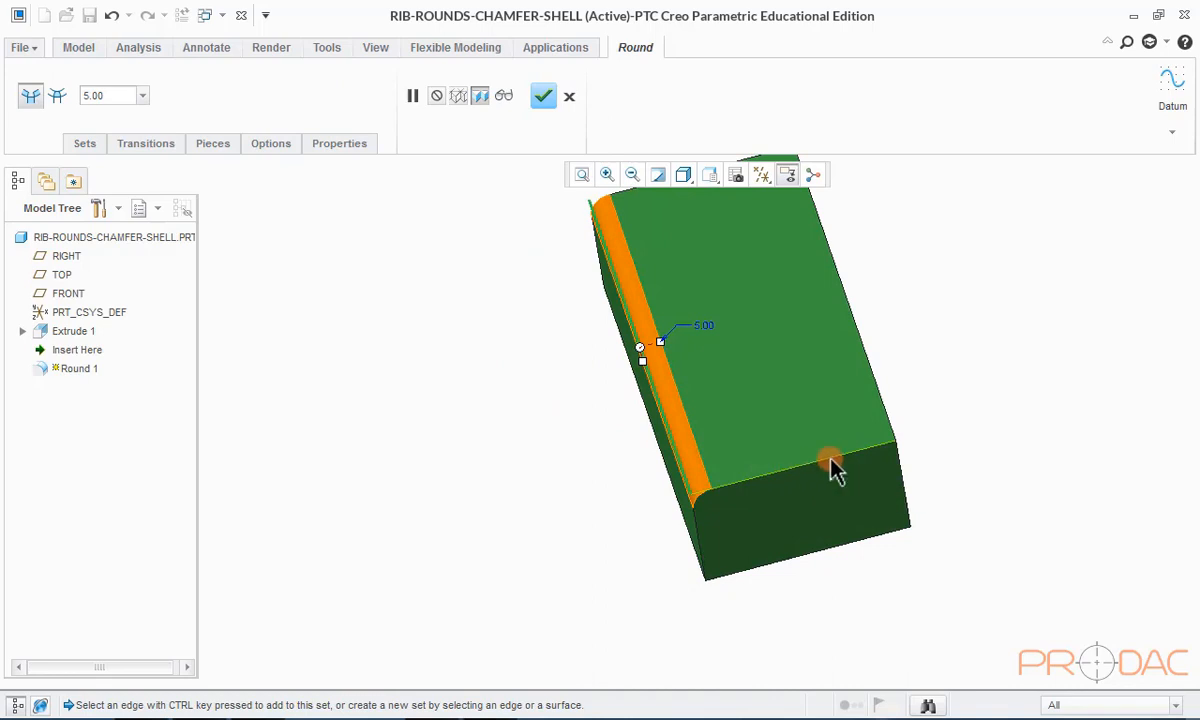
left_click(831, 465, "ctrl")
scroll(625, 522, "up", 2)
middle_click_drag(725, 463, 812, 410)
left_click(812, 410, "ctrl")
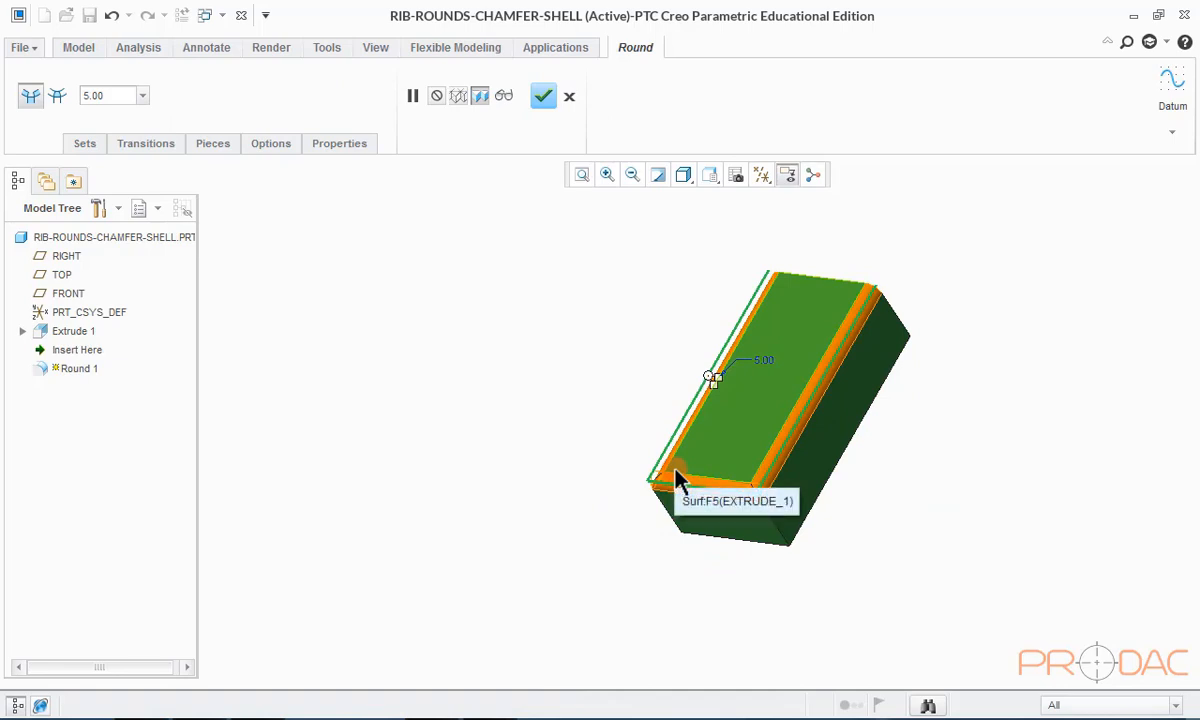
scroll(836, 342, "down", 2)
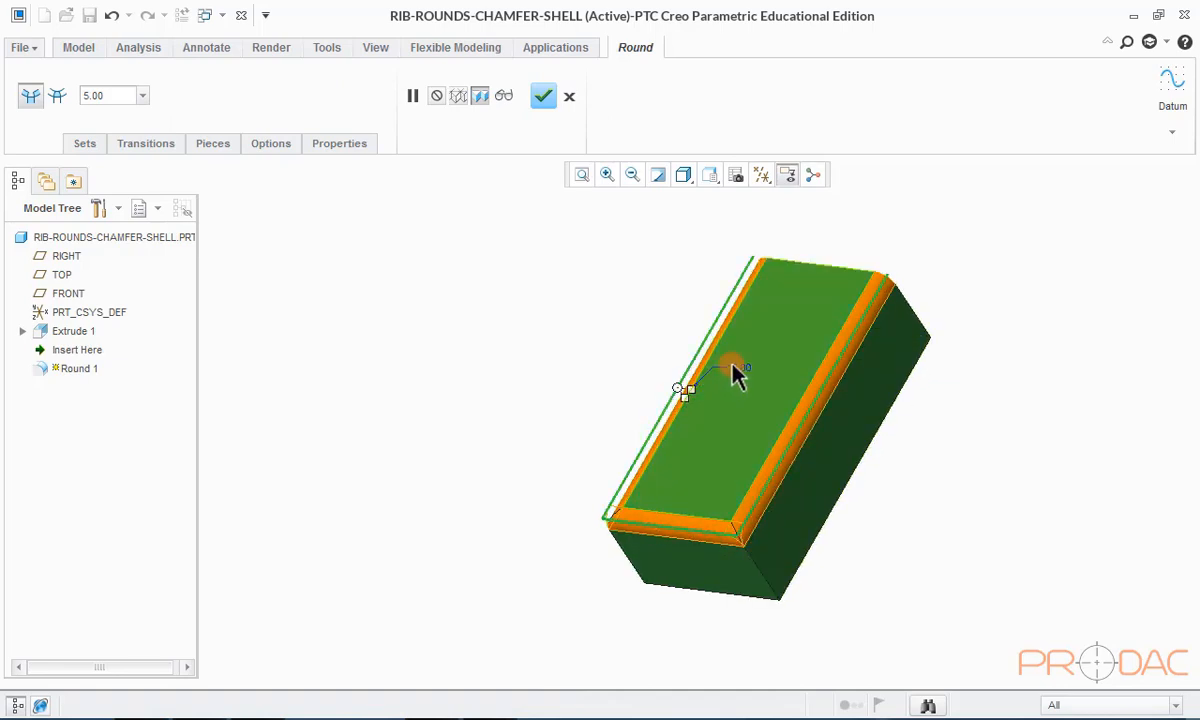
scroll(664, 384, "up", 1)
scroll(820, 303, "down", 2)
mouse_move(820, 302)
middle_mouse_down()
mouse_move(791, 280)
mouse_move(705, 330)
mouse_move(710, 504)
mouse_move(849, 348)
middle_mouse_up()
scroll(849, 348, "down", 2)
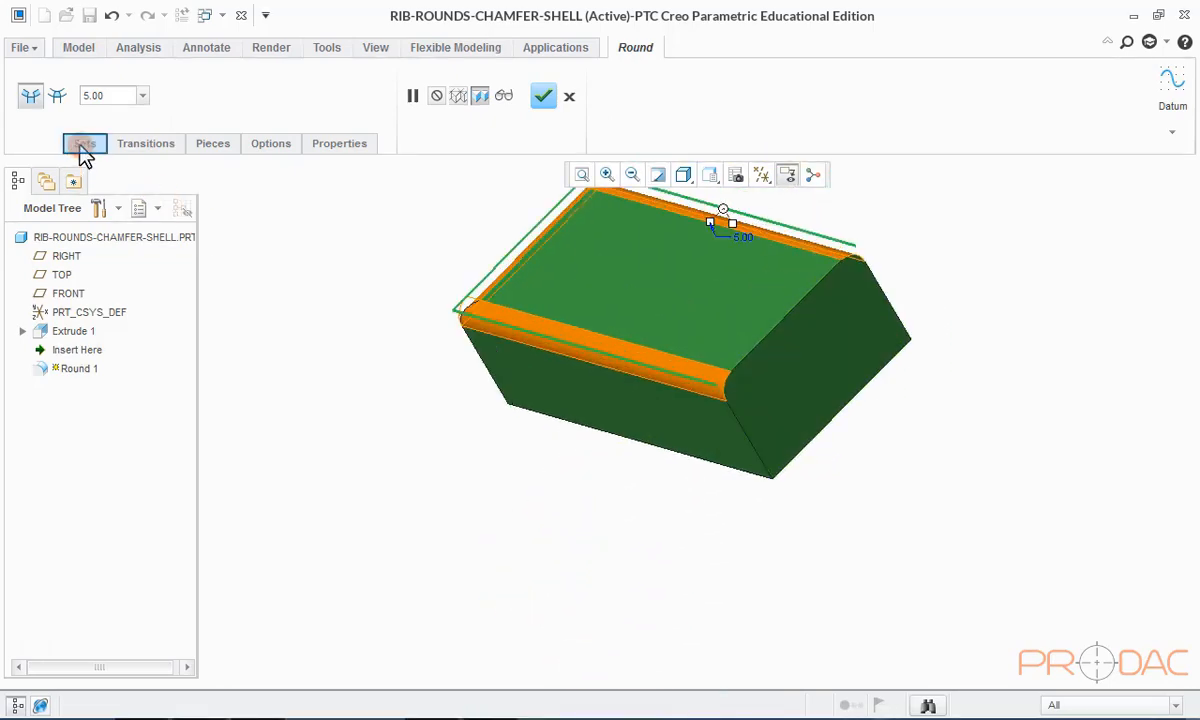
- Create a second round set on the remaining short edge of the top face with radius 10
left_click(85, 150)
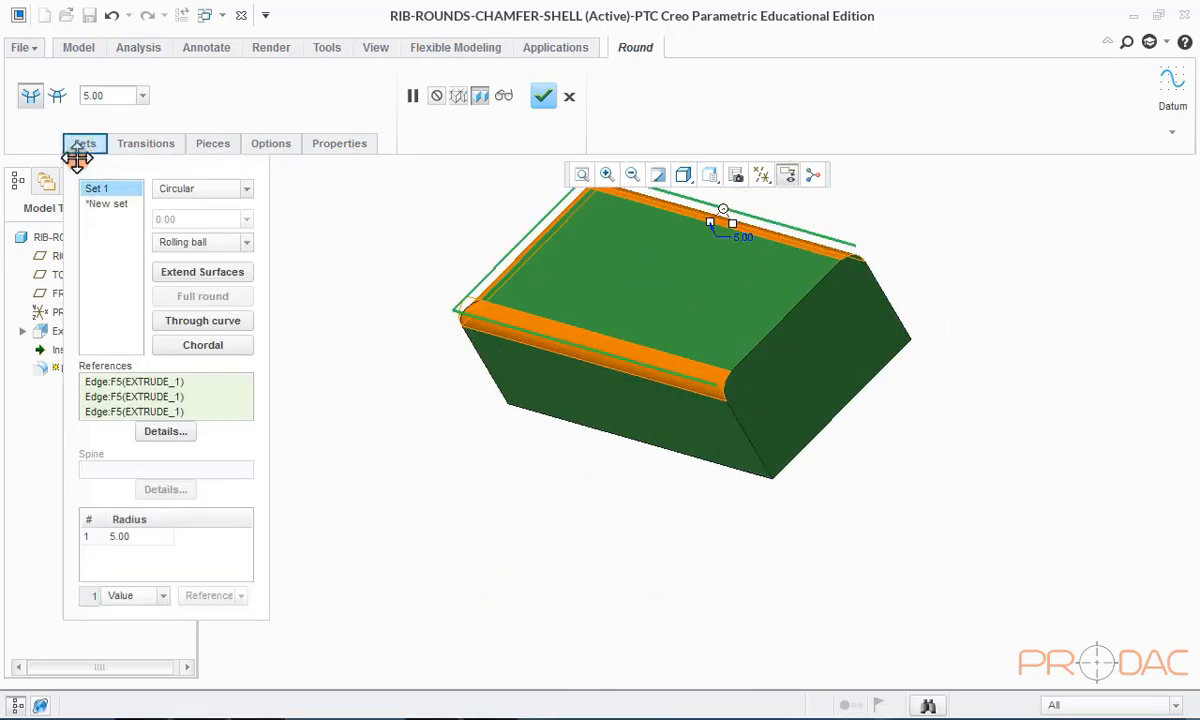
left_click(110, 203)
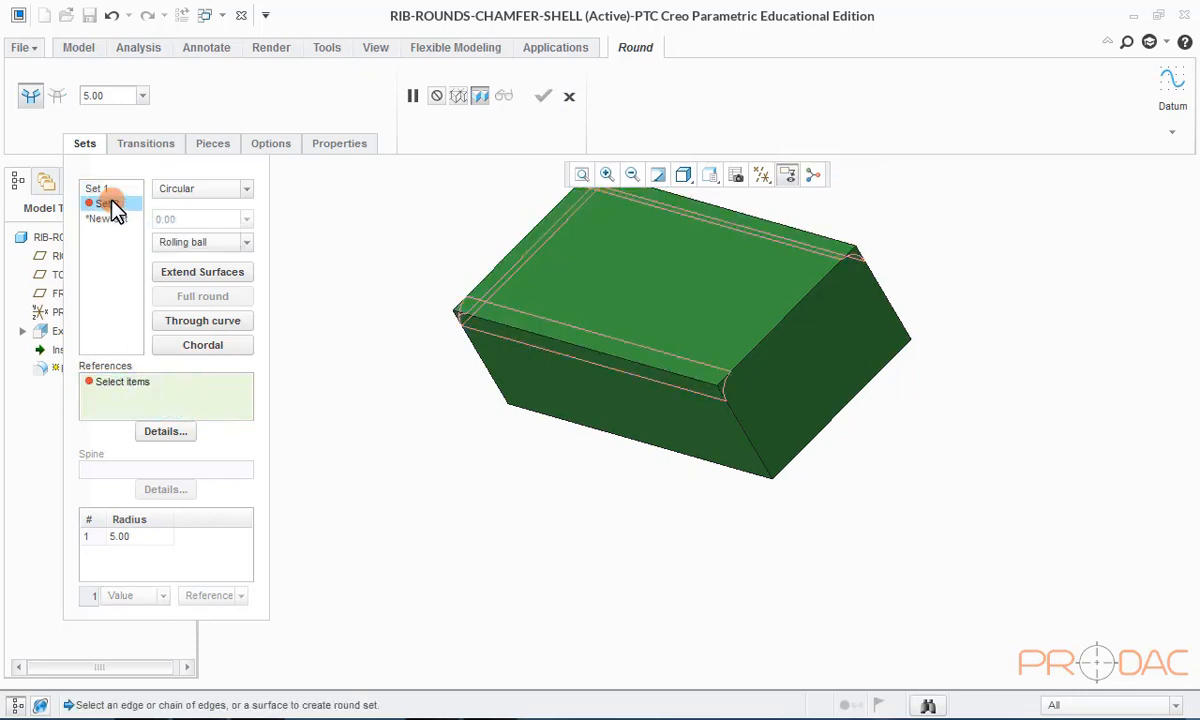
left_click(800, 306)
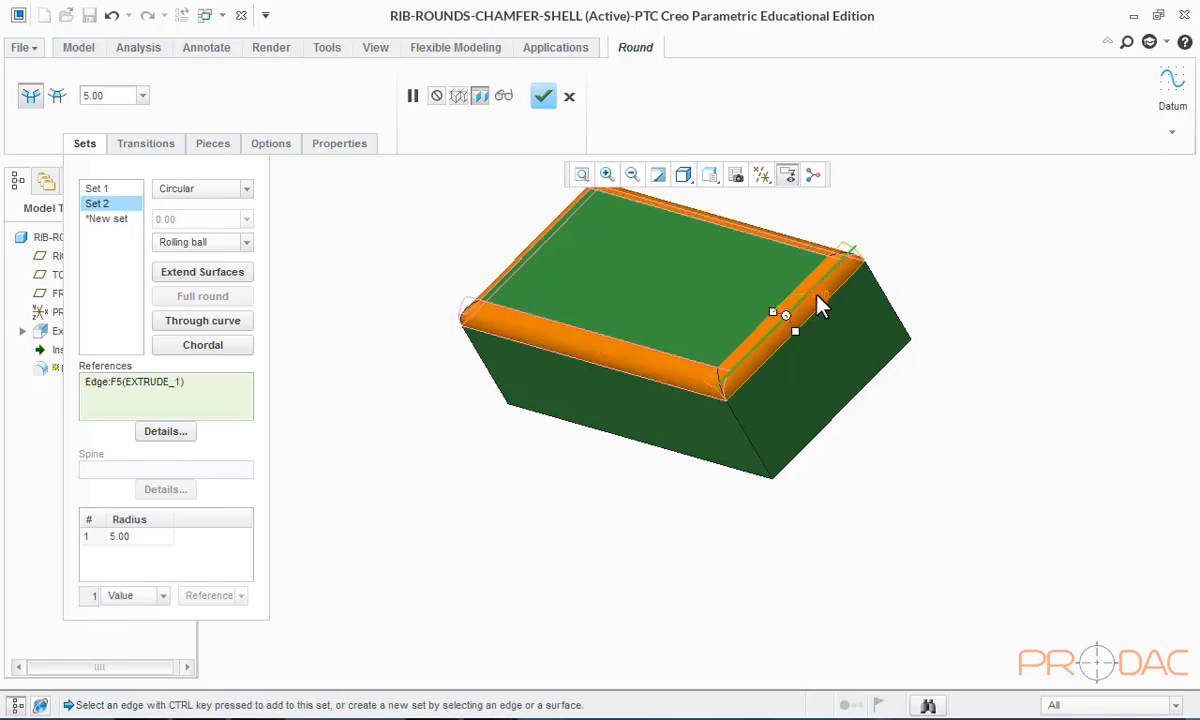
double_click(818, 304)
type("10")
key("Return")
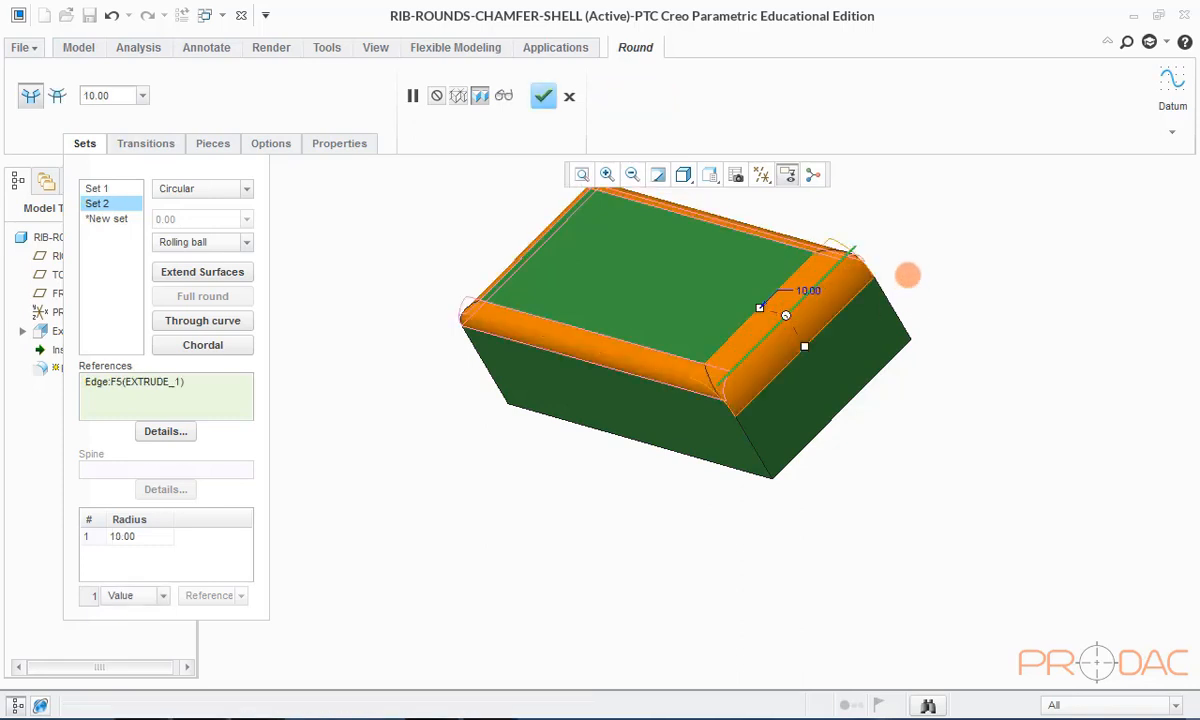
- Complete the two-set round with the model in its default orientation and regenerate the part
key("ctrl+d")
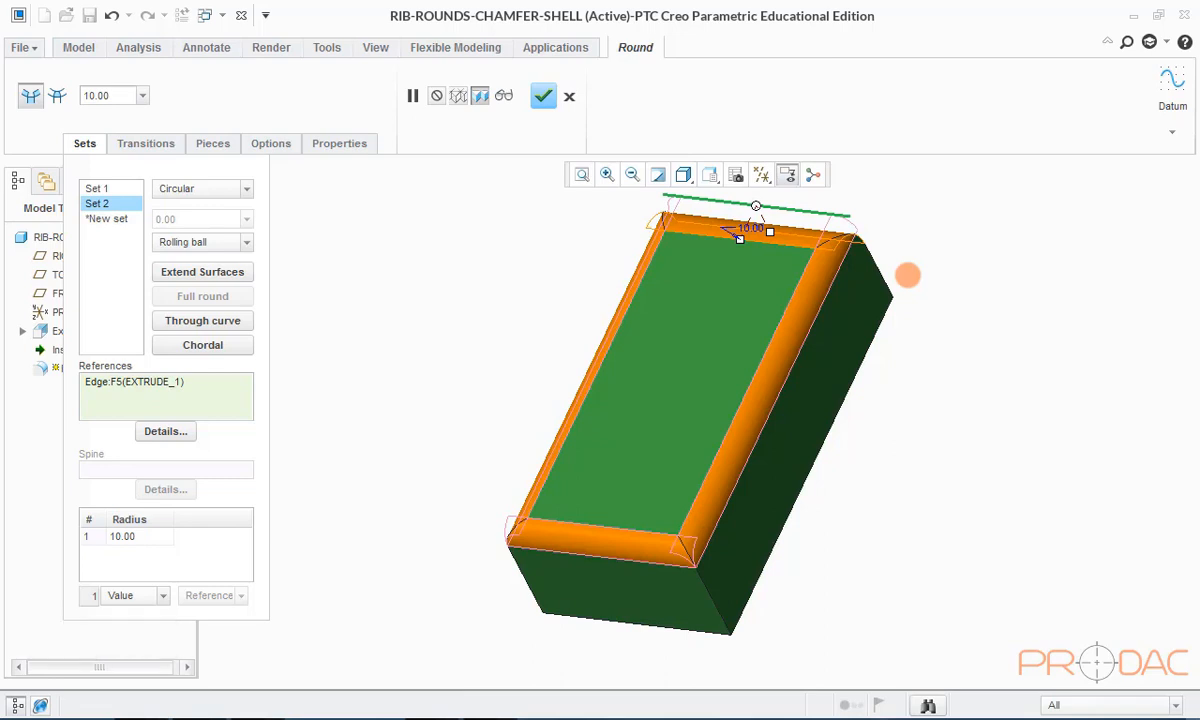
middle_click_drag(908, 275, 905, 275)
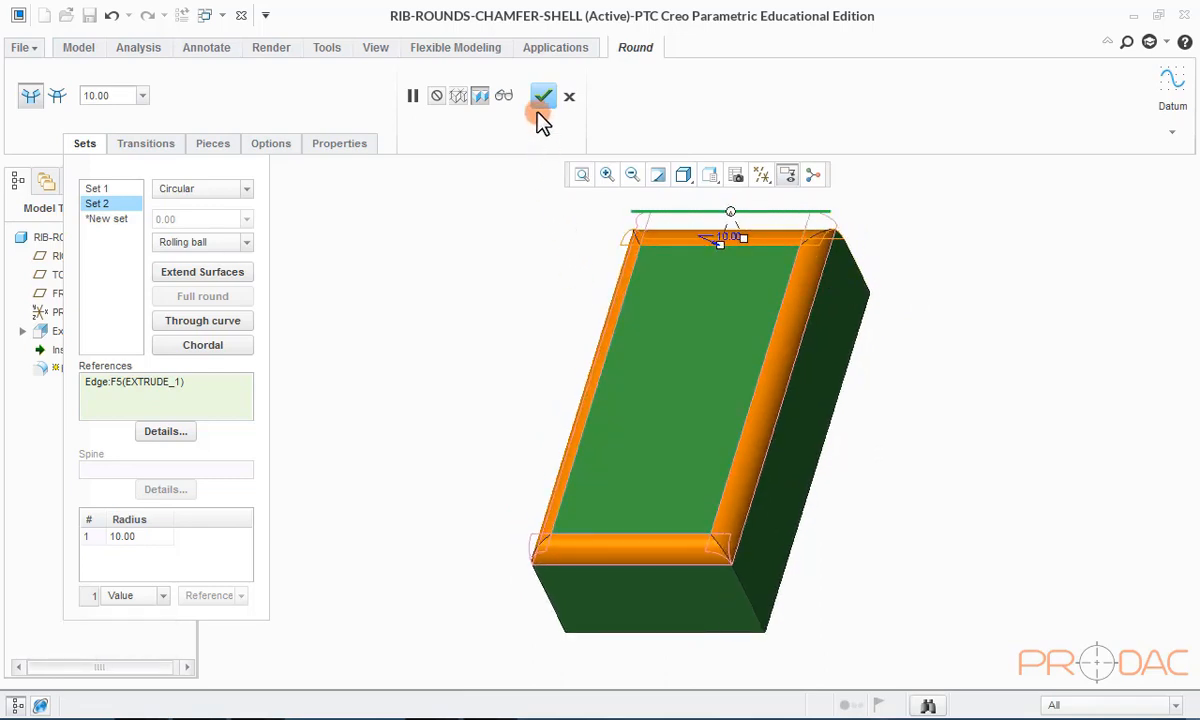
left_click(542, 96)
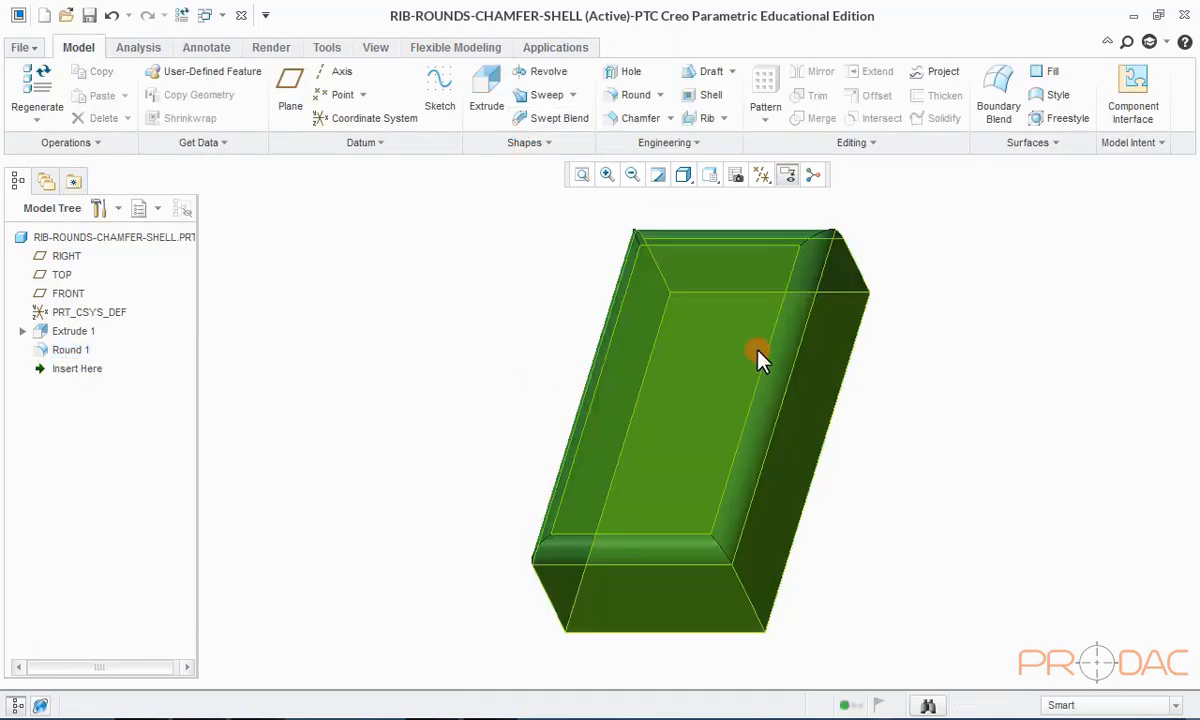
key("ctrl+g")
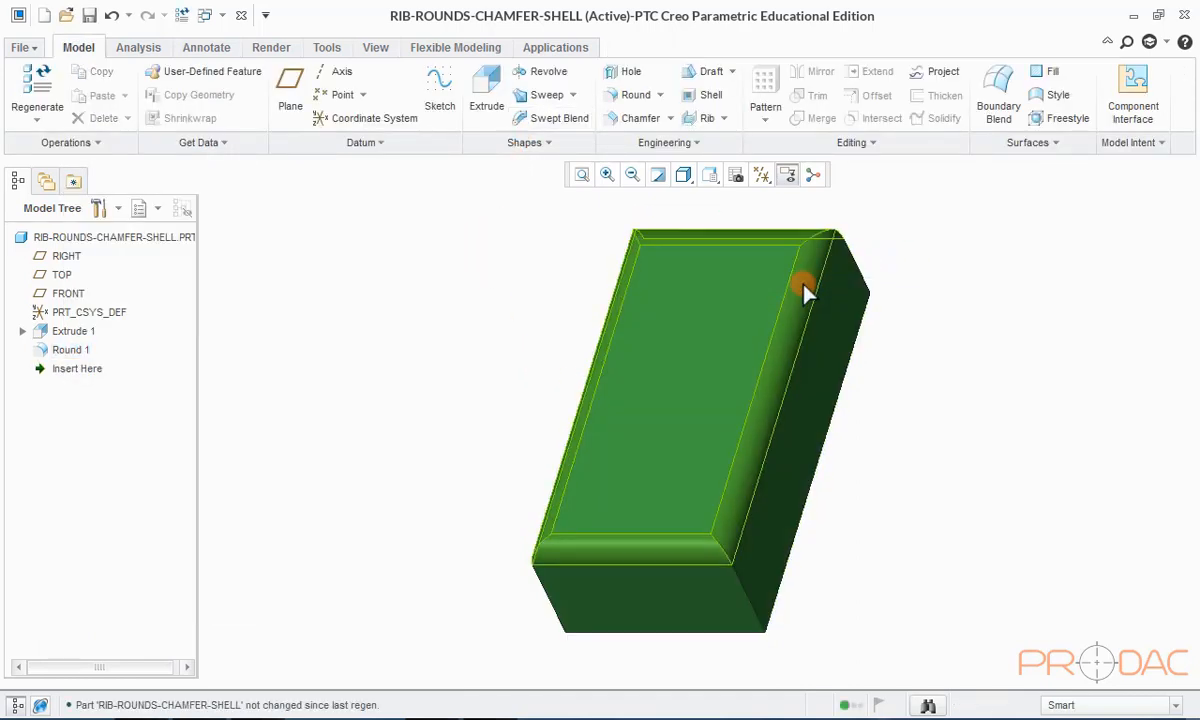
- Delete the two-set round feature from the block
left_click(806, 290)
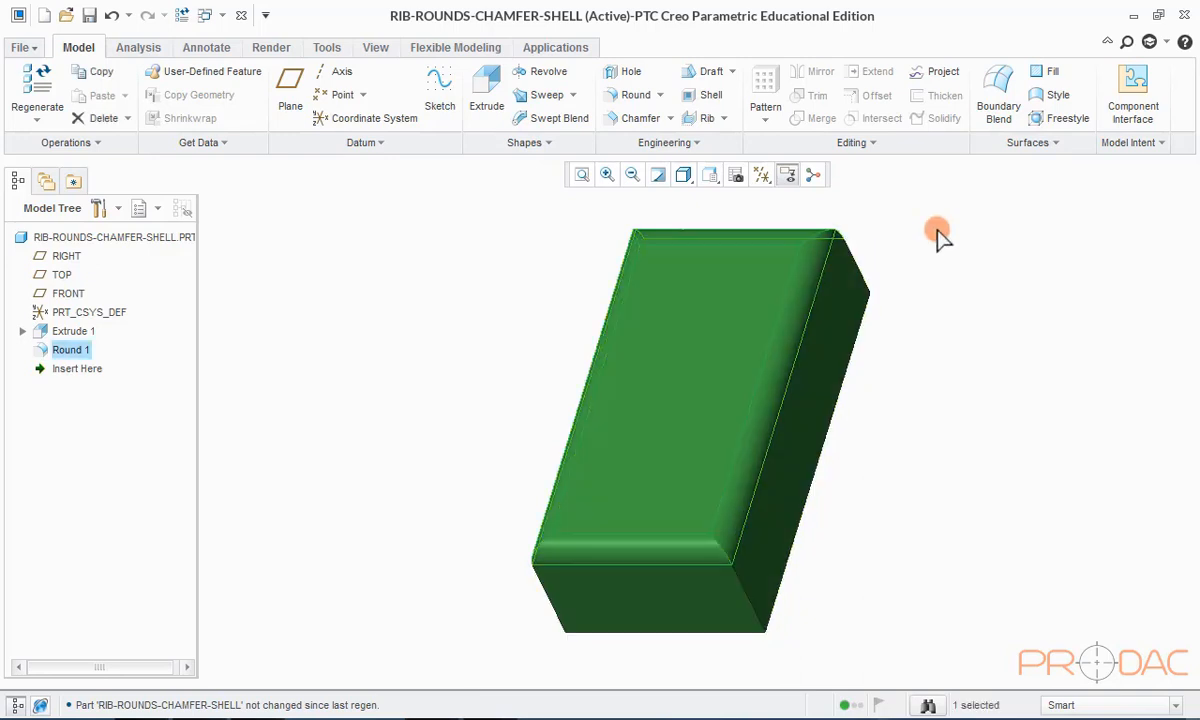
right_click(956, 227)
left_click(1022, 422)
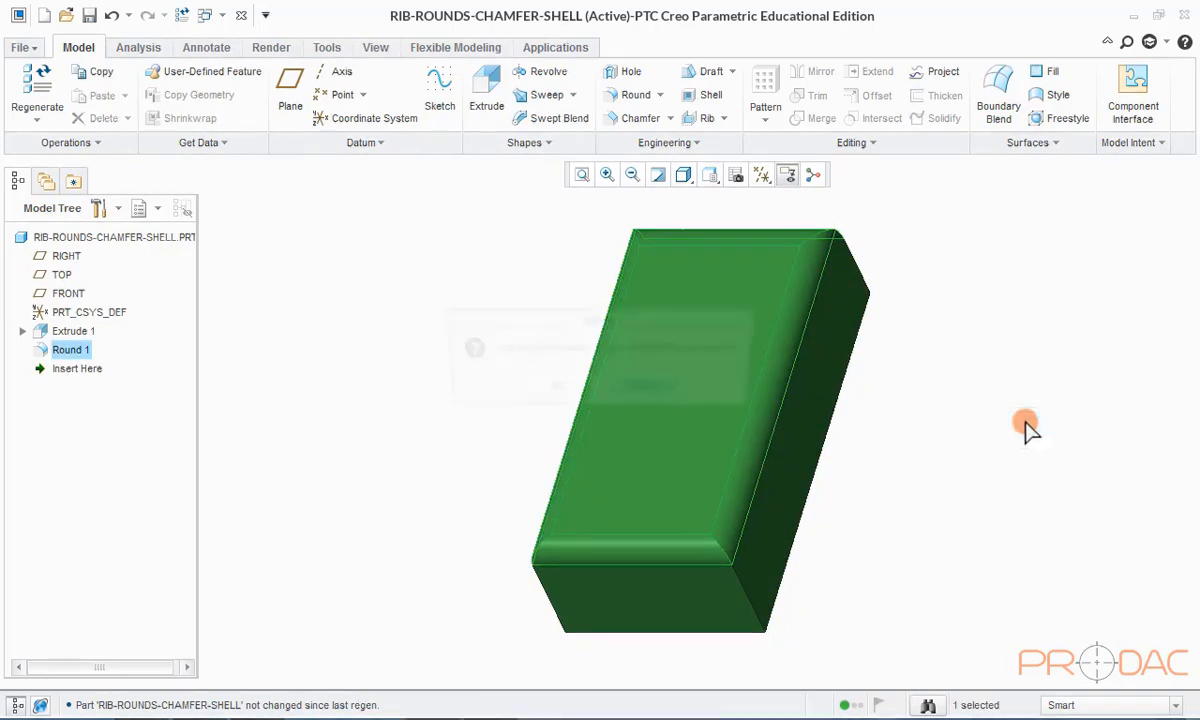
left_click(553, 390)
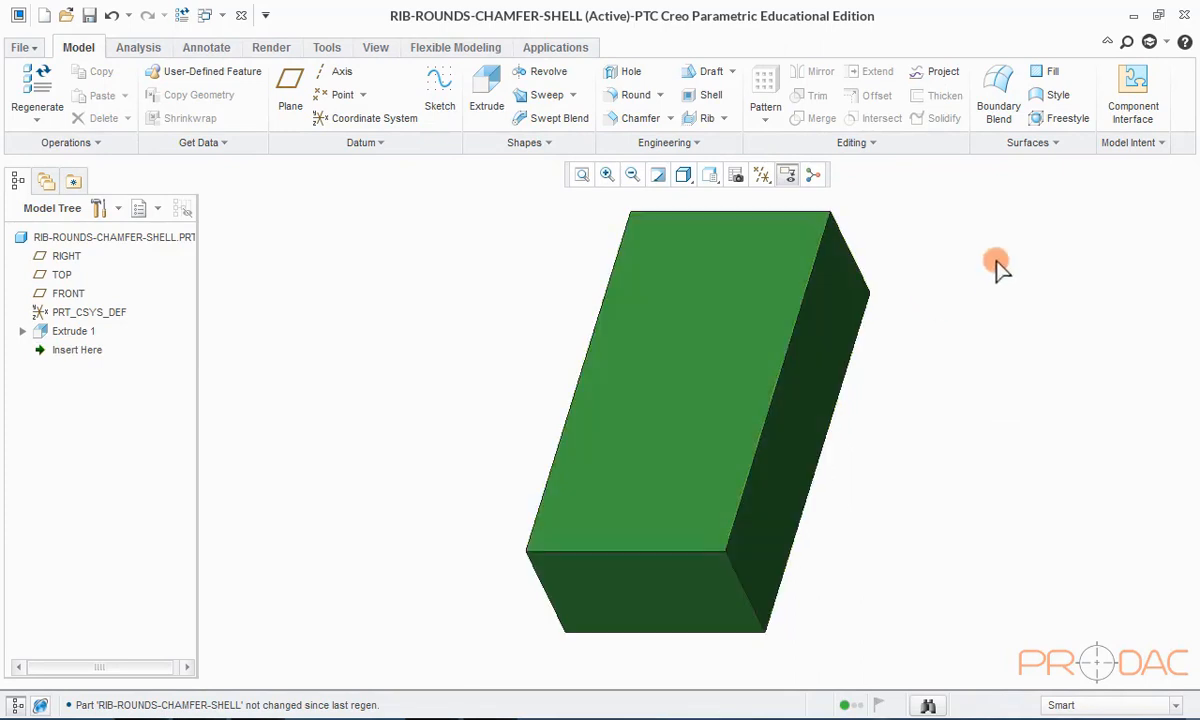
- Apply an Auto Round of radius 5 to the block, excluding the front short edge of the top face
left_click(660, 96)
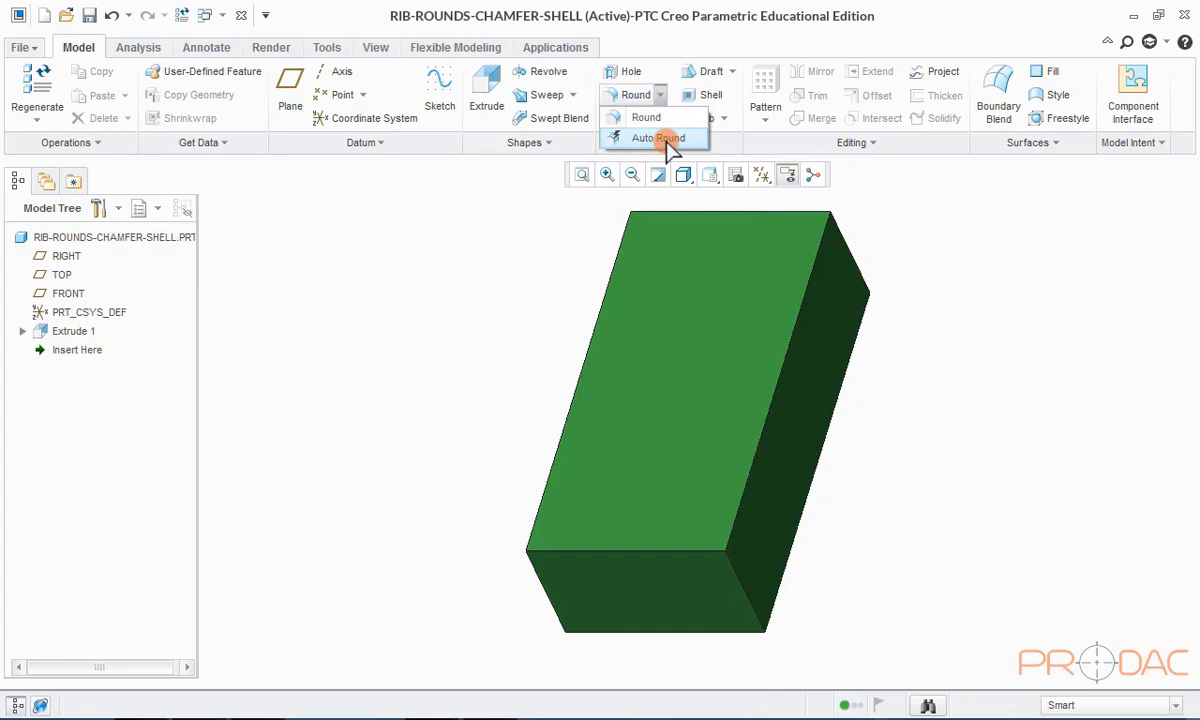
left_click(664, 139)
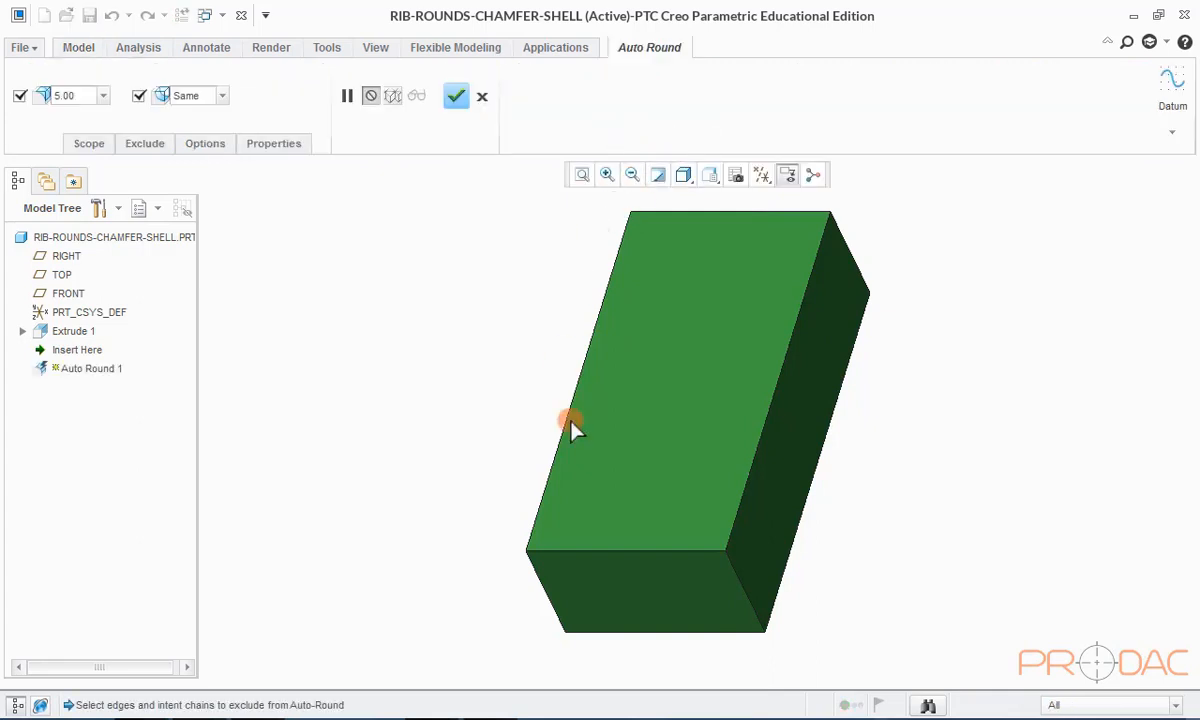
left_click(589, 551)
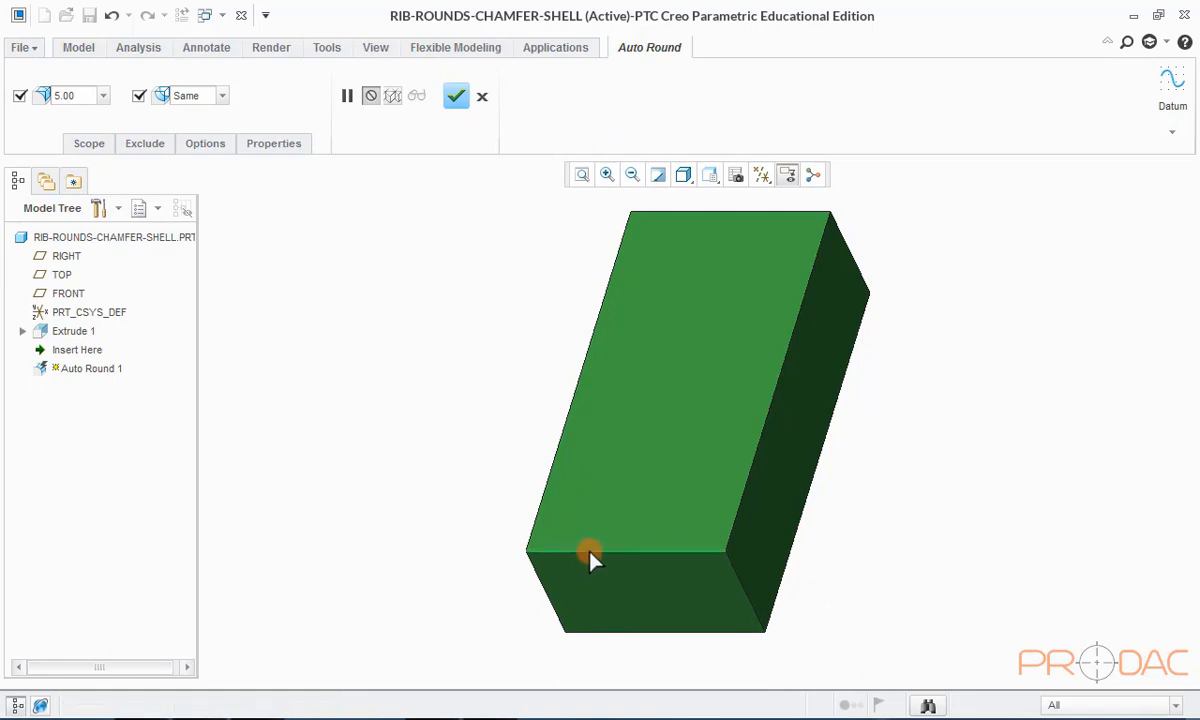
left_click(452, 98)
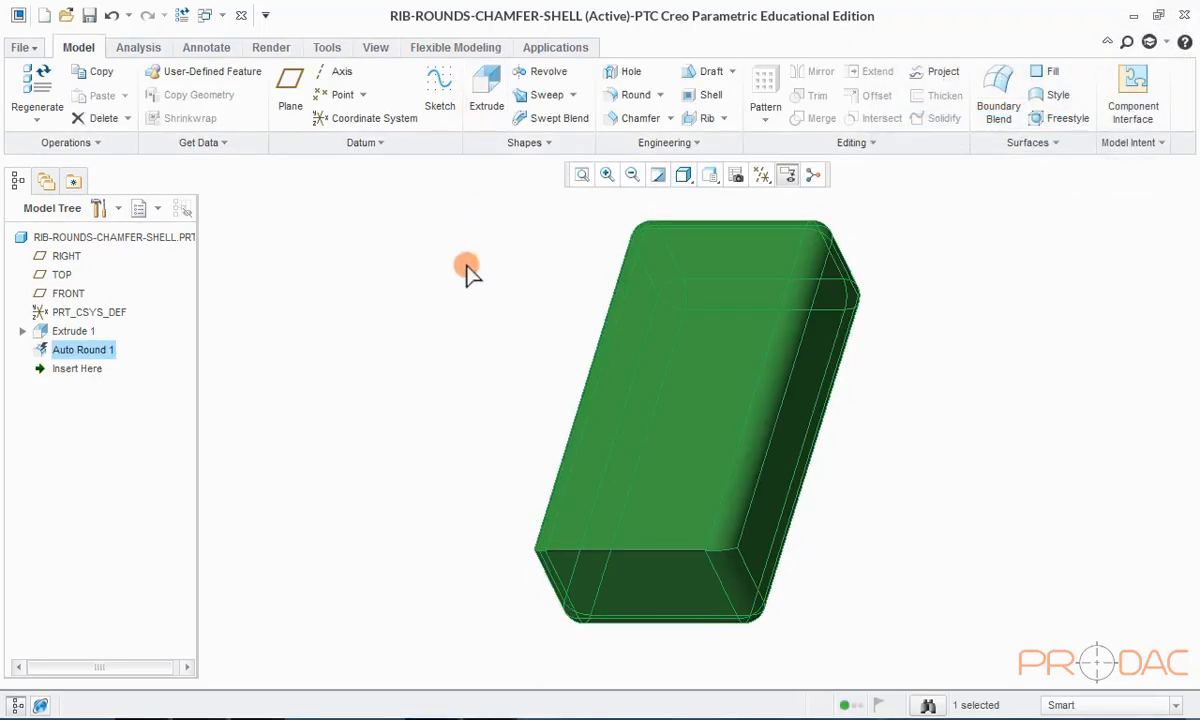
- Delete the Auto Round feature after examining the excluded front edge, and restore the model's default orientation
left_click(472, 317)
mouse_move(472, 317)
middle_mouse_down()
mouse_move(643, 321)
mouse_move(605, 290)
mouse_move(503, 332)
mouse_move(500, 290)
mouse_move(465, 282)
mouse_move(560, 313)
mouse_move(650, 300)
mouse_move(620, 283)
mouse_move(694, 351)
mouse_move(648, 340)
mouse_move(610, 480)
middle_mouse_up()
scroll(612, 479, "down", 3)
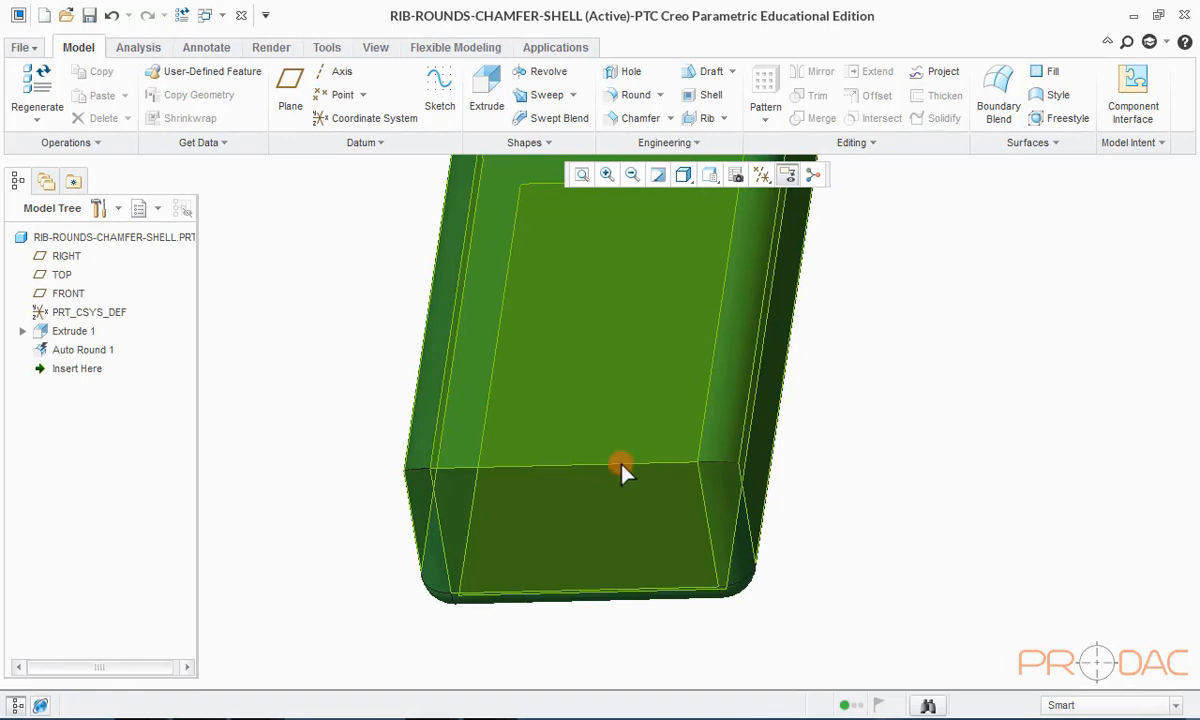
middle_click_drag(640, 490, 590, 462)
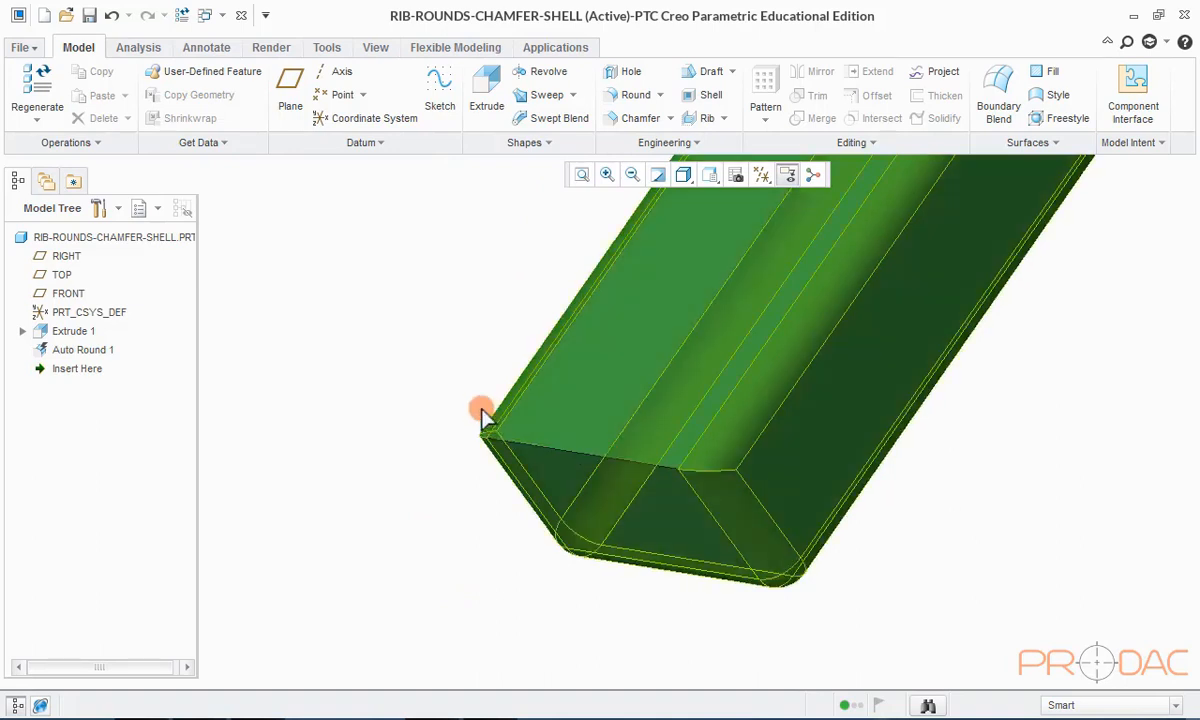
left_click(455, 368)
left_click(803, 328)
left_click(541, 401)
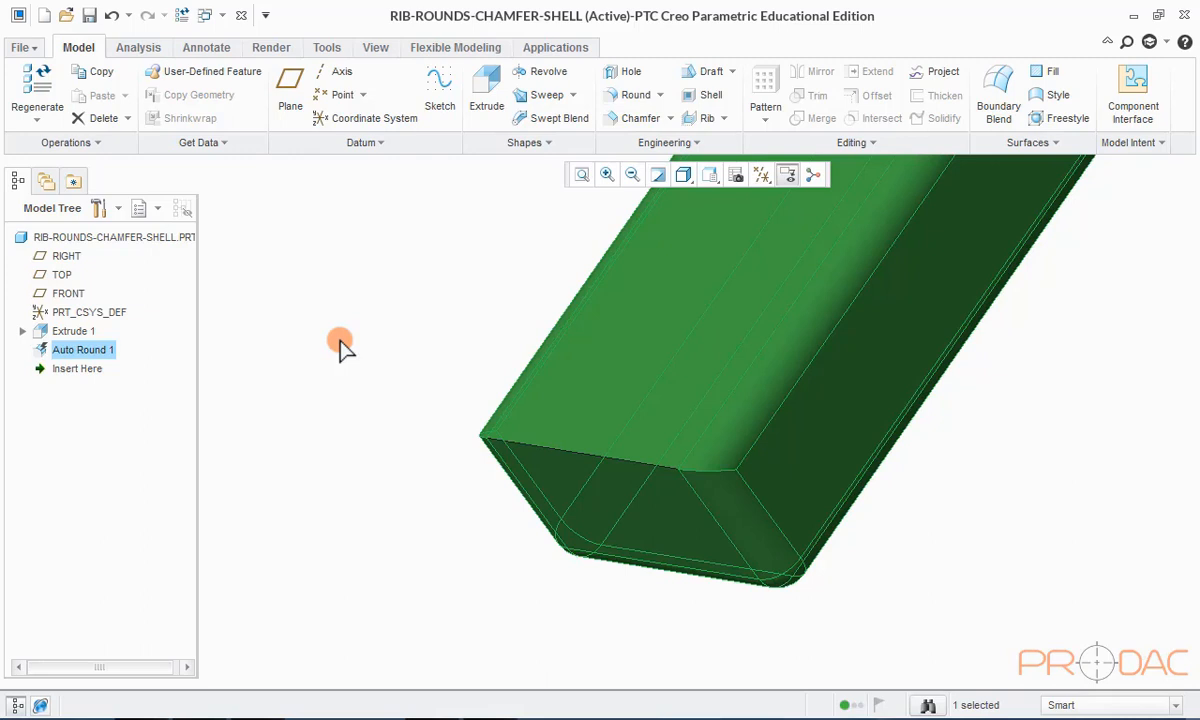
right_click(340, 346)
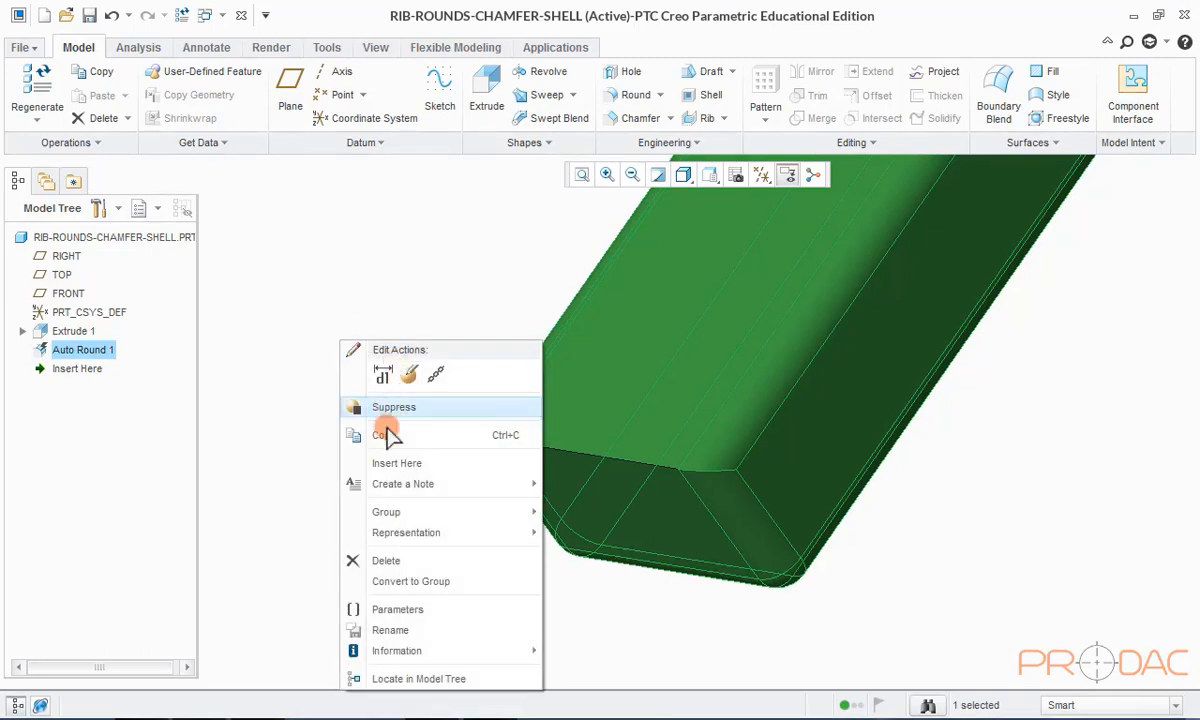
left_click(390, 561)
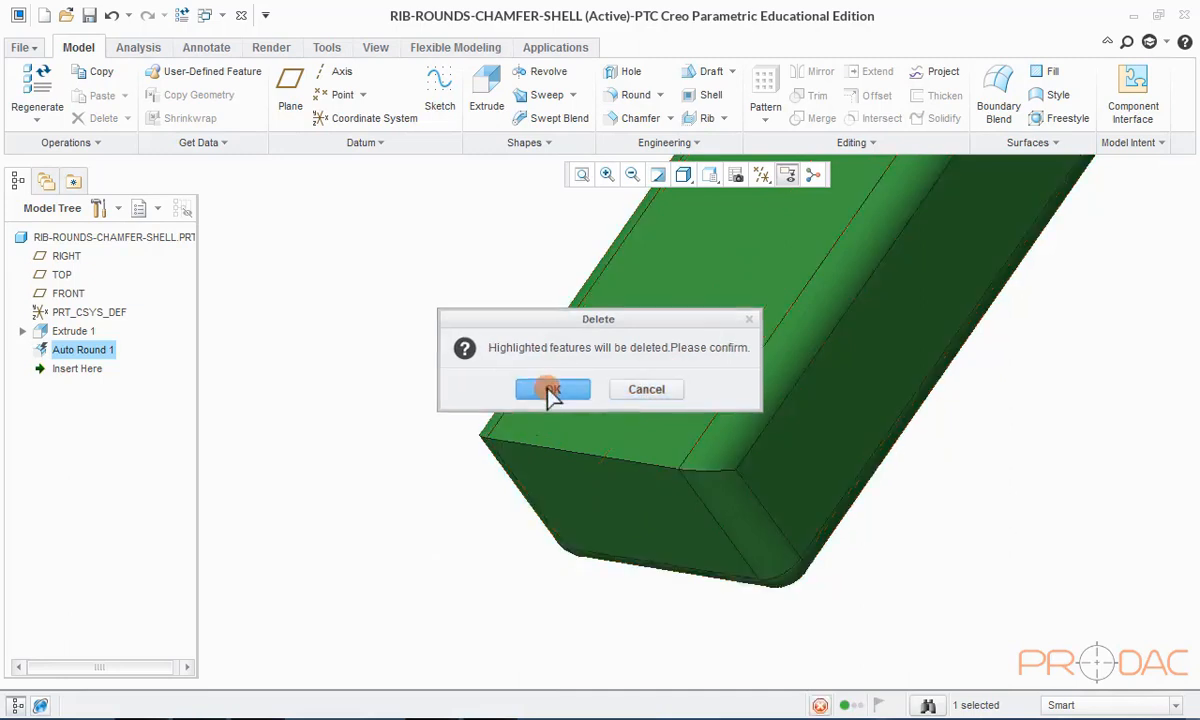
left_click(549, 390)
key("ctrl+d")
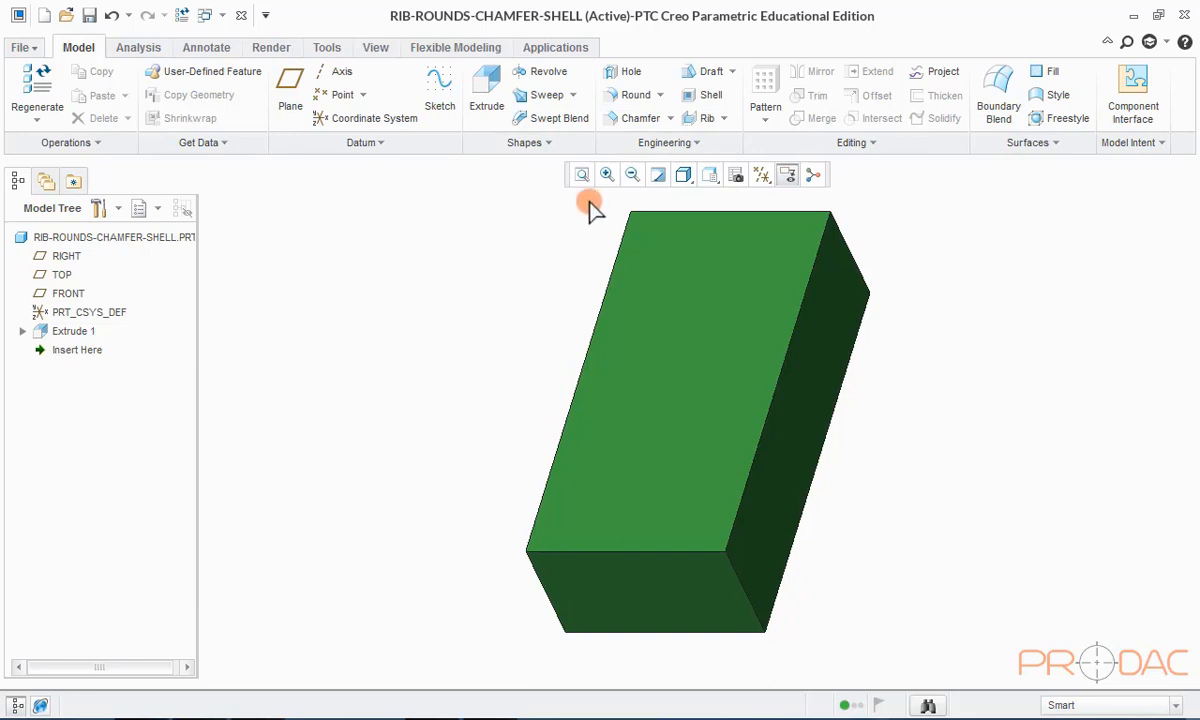
- Start a shell on the block with the top face removed and a wall thickness of 2
left_click(700, 100)
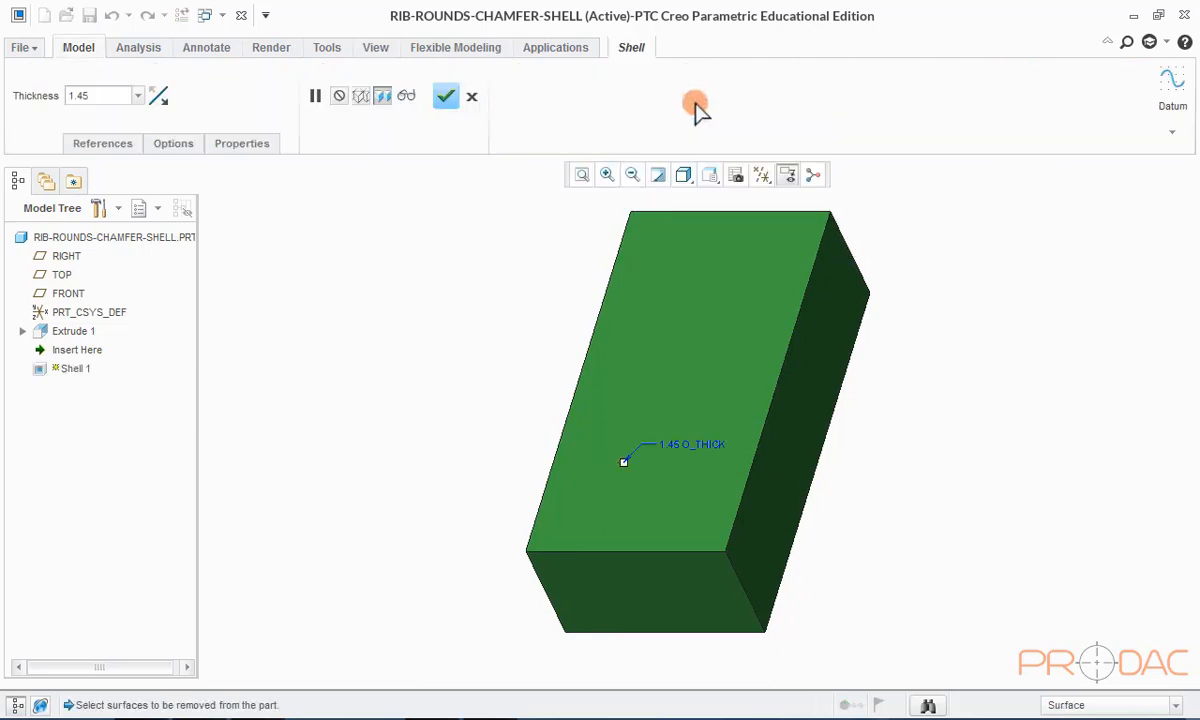
left_click(717, 251)
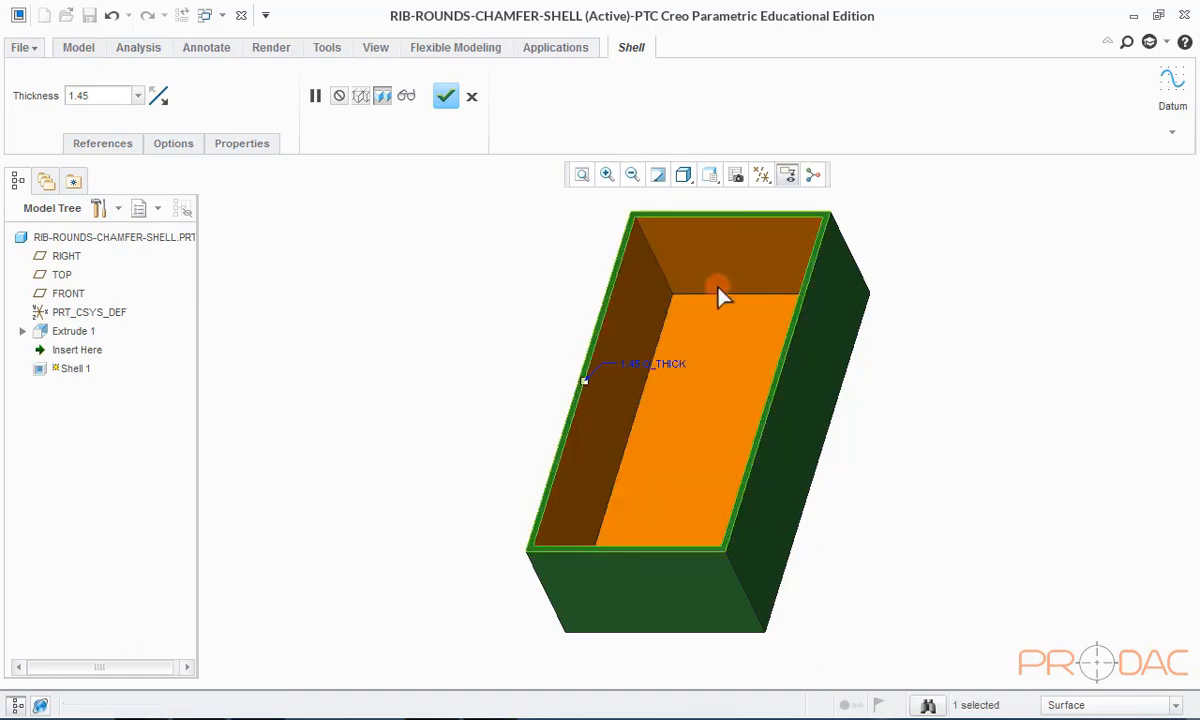
mouse_move(716, 287)
middle_mouse_down()
mouse_move(739, 315)
mouse_move(723, 300)
middle_mouse_up()
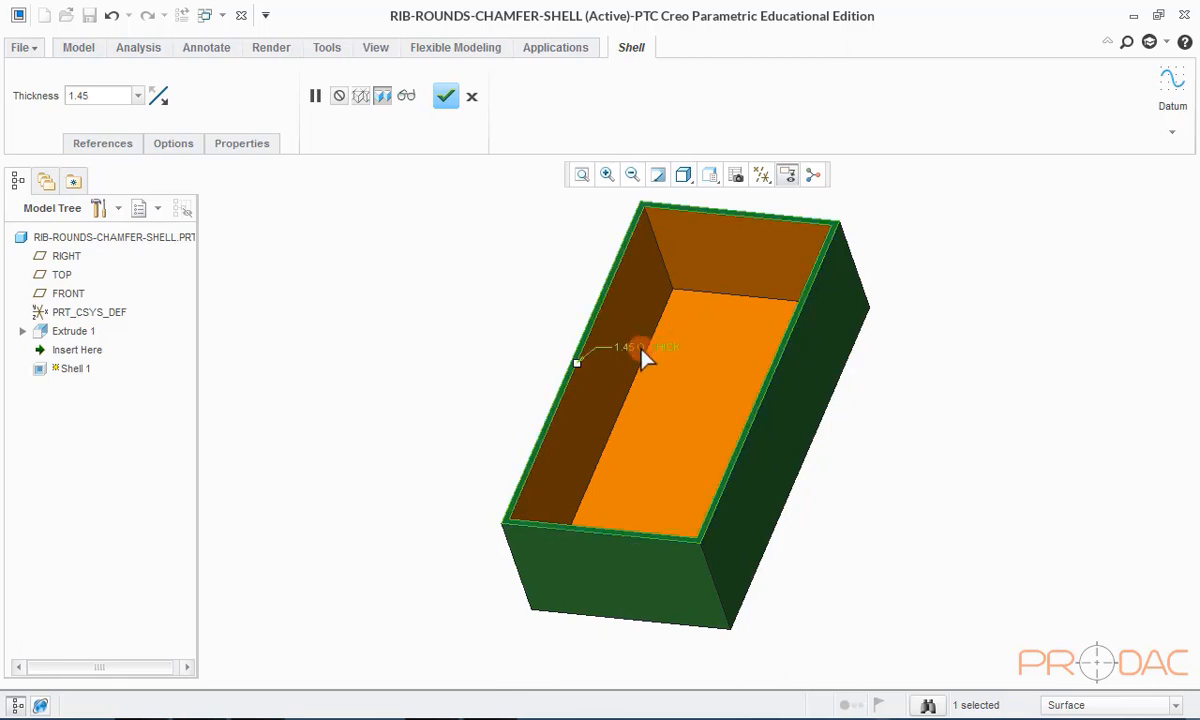
double_click(119, 96)
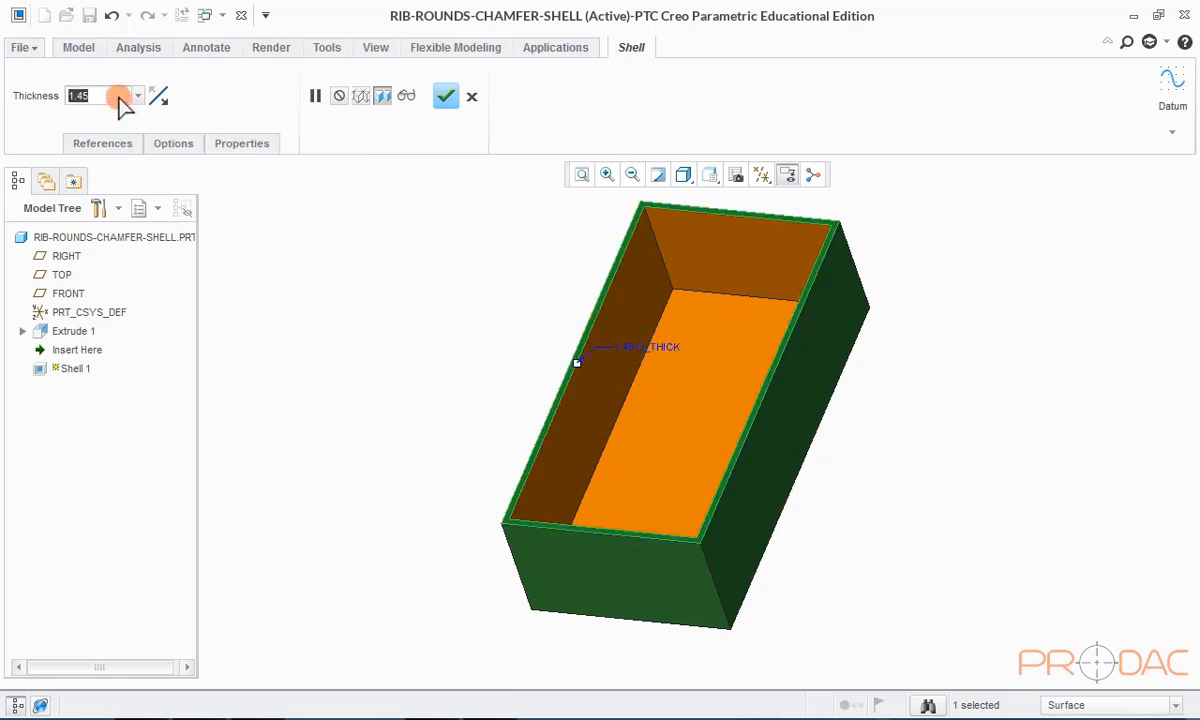
type("2")
key("Return")
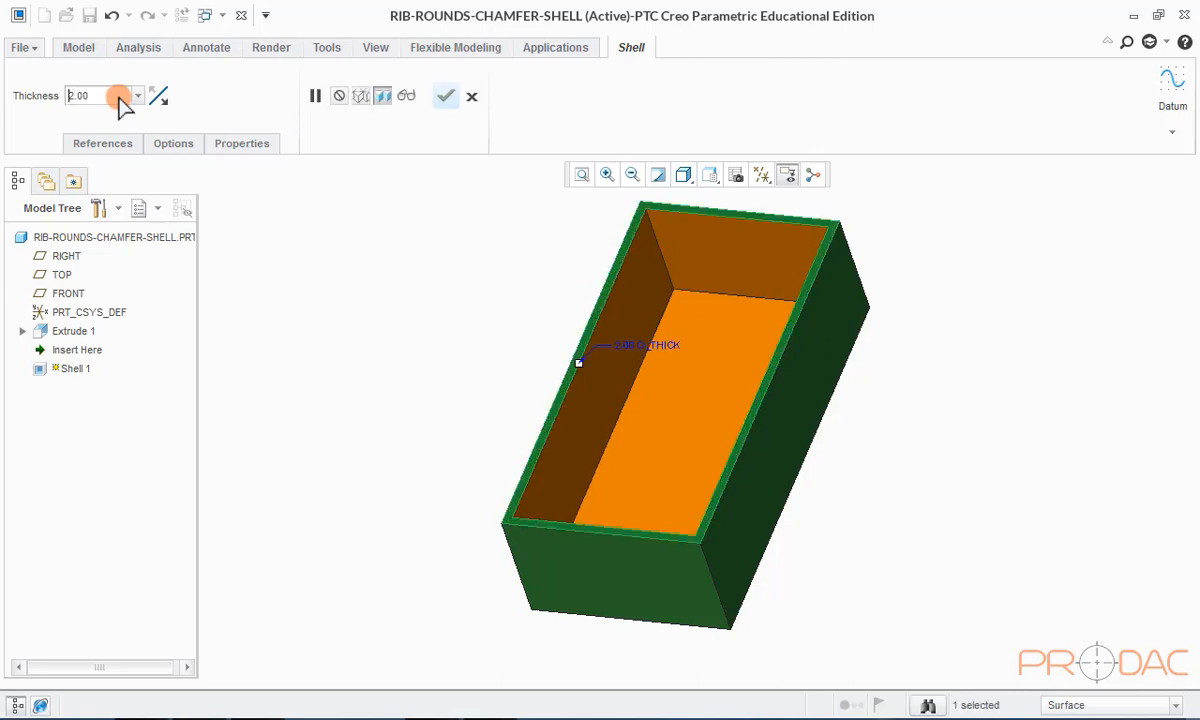
- Assign the right long side face and the back short side face as non-default thickness surfaces of the shell
middle_click_drag(569, 333, 565, 322)
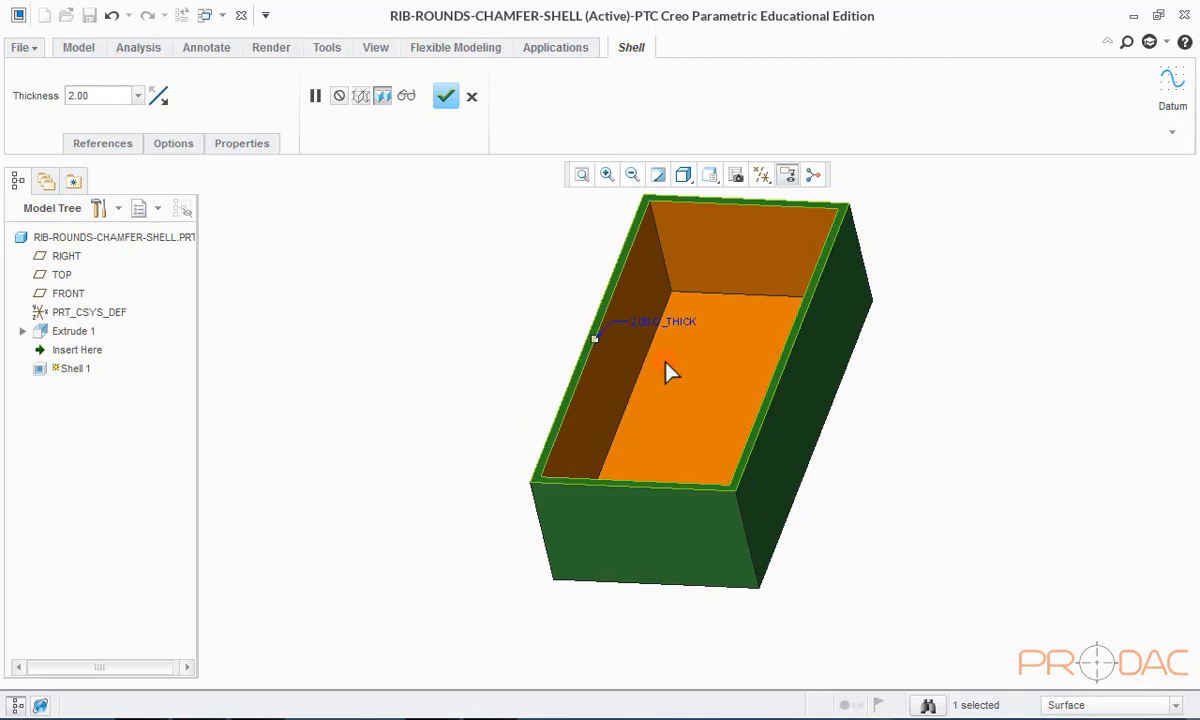
middle_click_drag(643, 517, 677, 418)
scroll(655, 333, "up", 2)
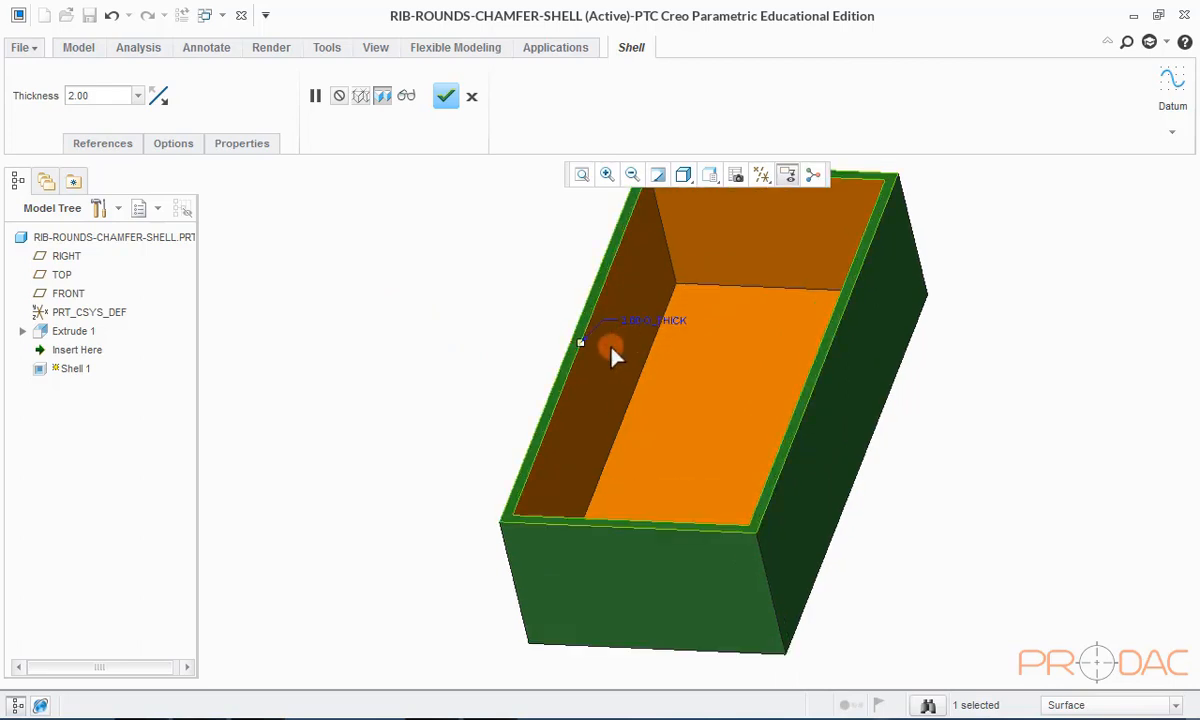
left_click(112, 148)
left_click(235, 200)
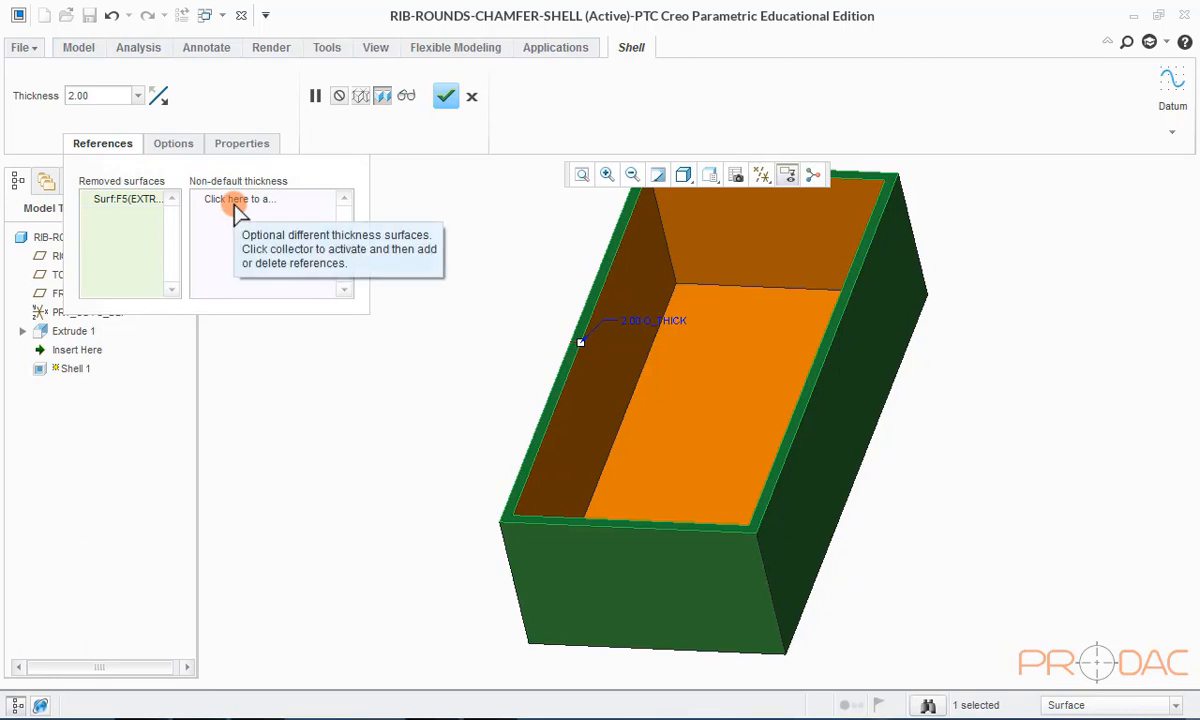
left_click(236, 204)
scroll(610, 370, "down", 3)
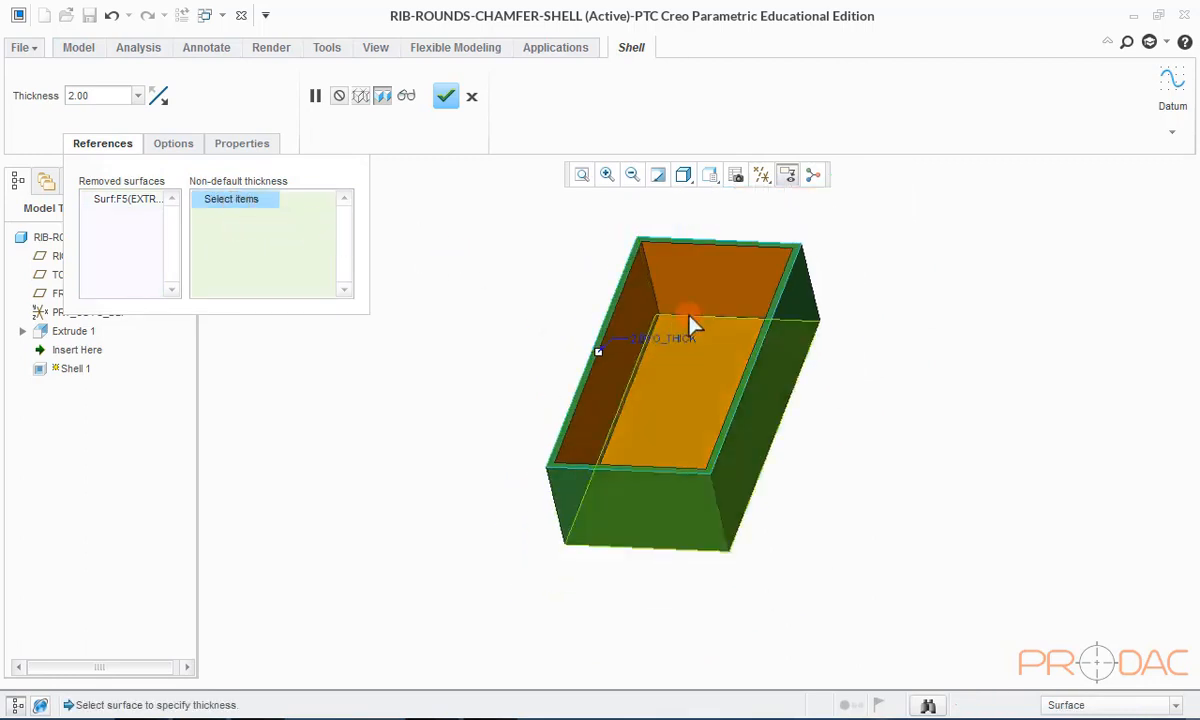
left_click(716, 292)
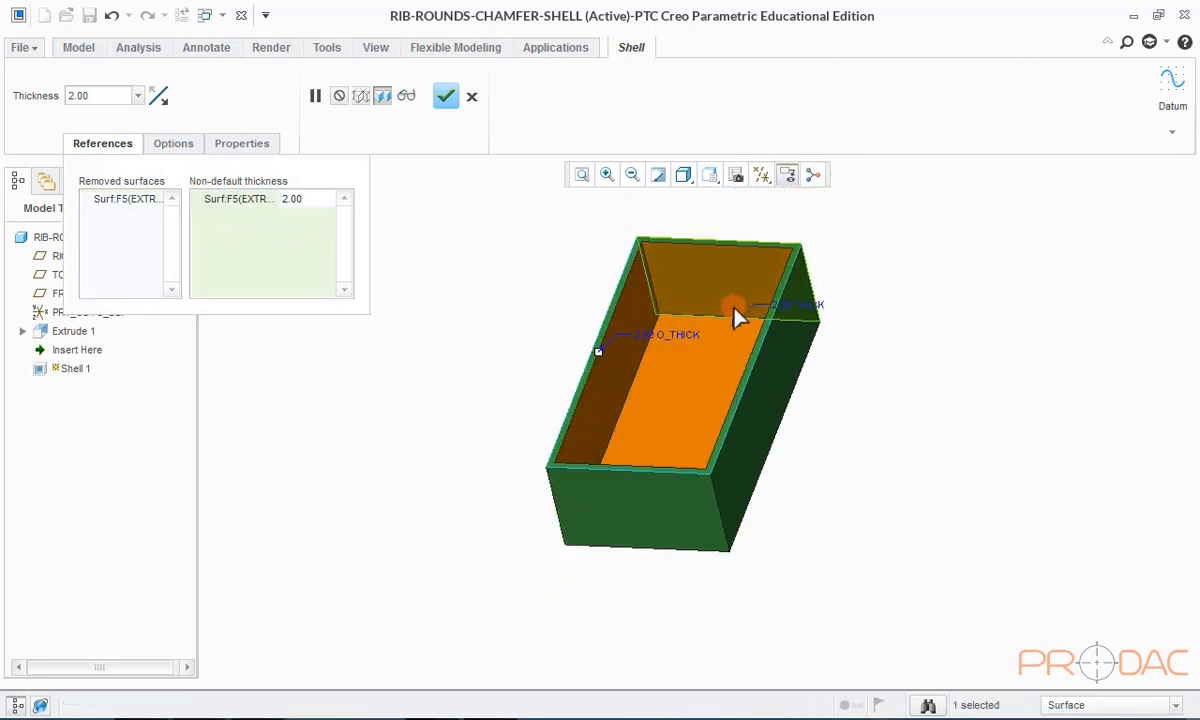
middle_click_drag(729, 300, 778, 323)
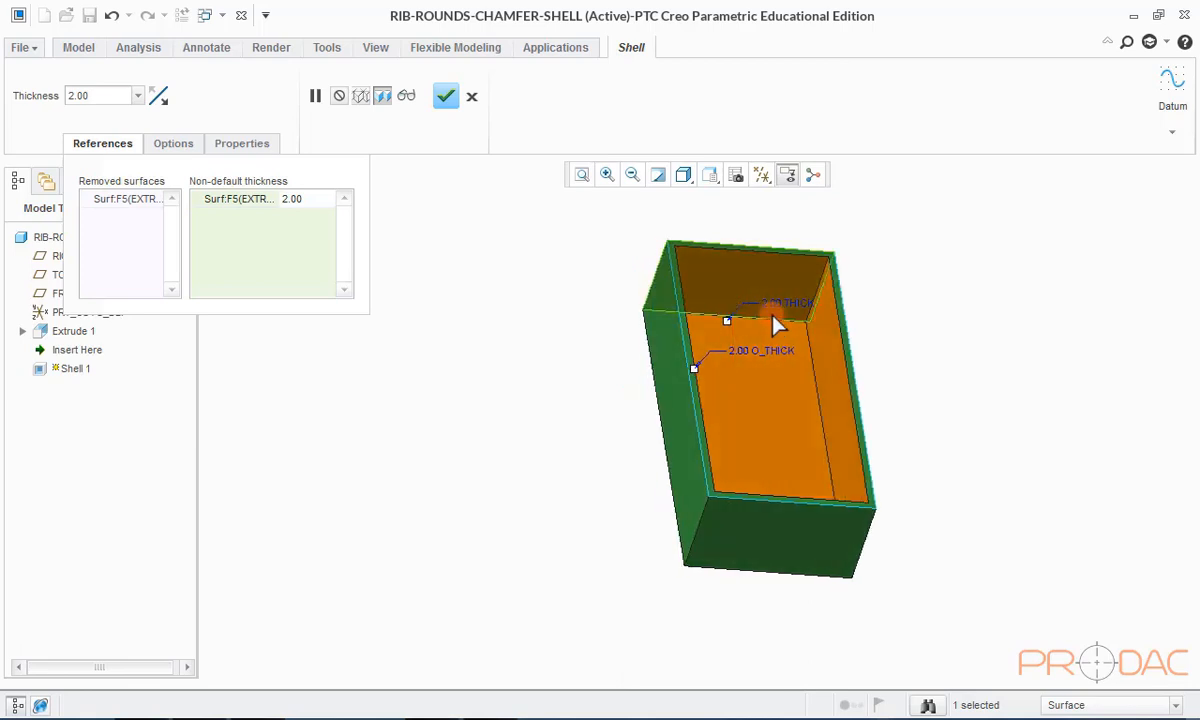
left_click(834, 351)
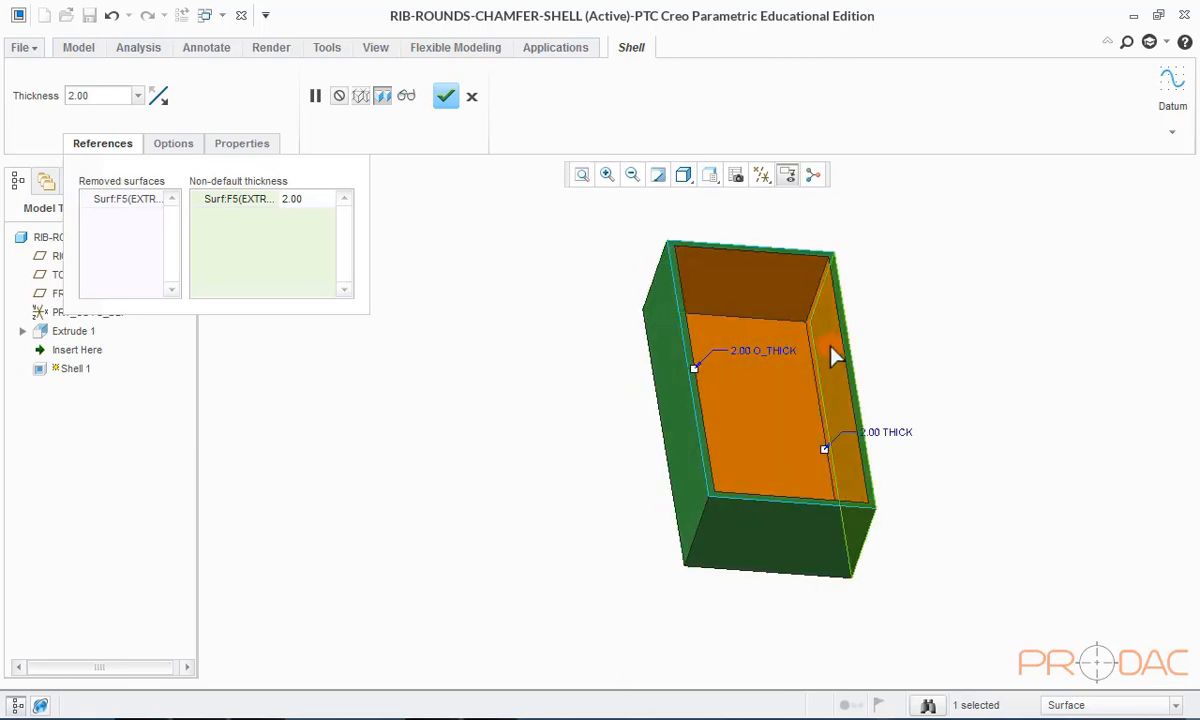
left_click(777, 284, "ctrl")
middle_click_drag(785, 282, 757, 284)
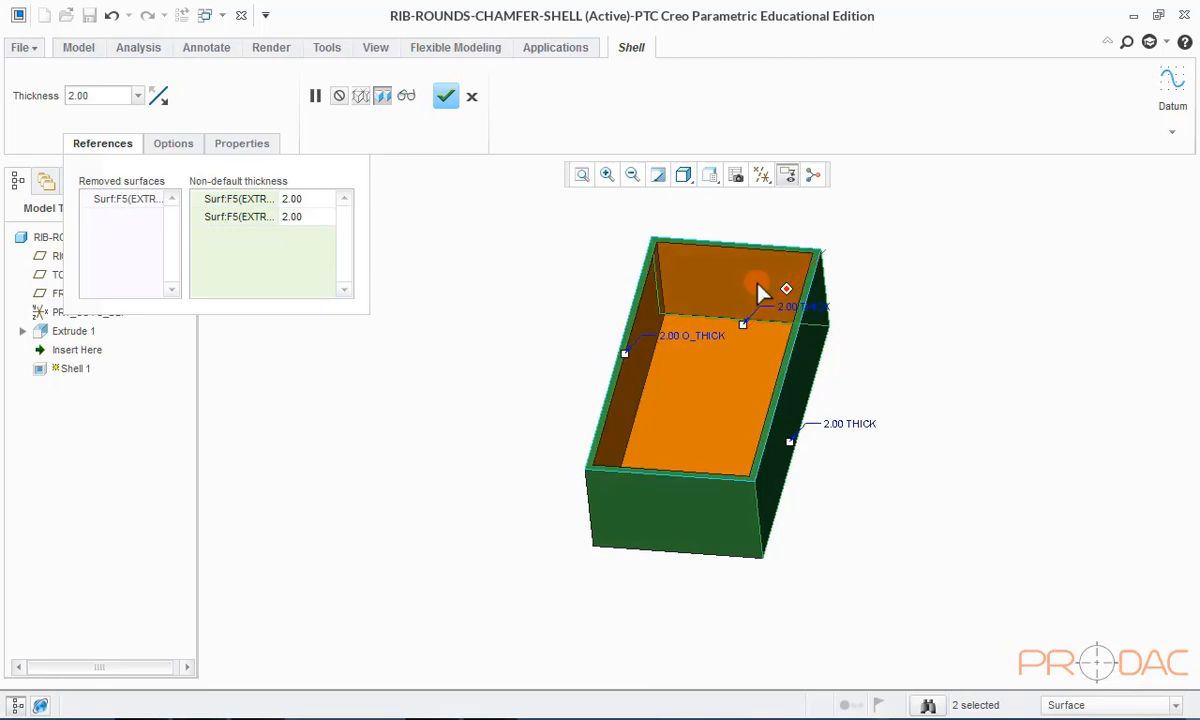
- Set the shell's wall thickness to 4 on the right long side and 8 on the back short side
double_click(843, 428)
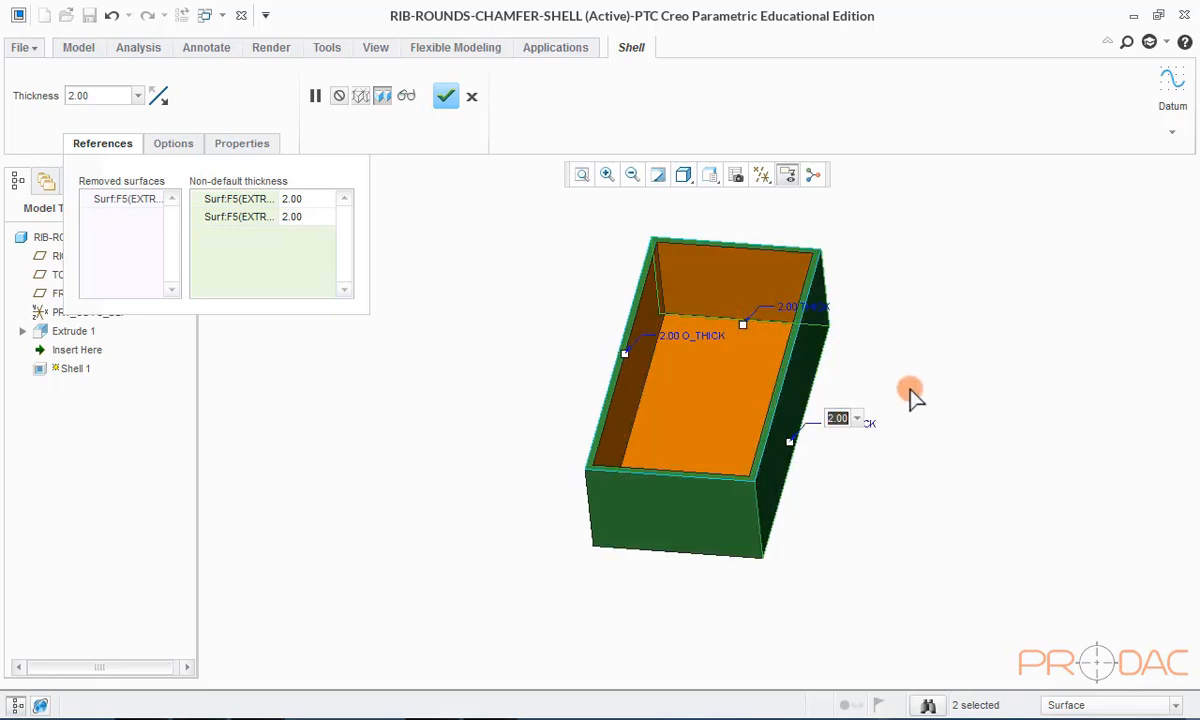
type("4")
key("Return")
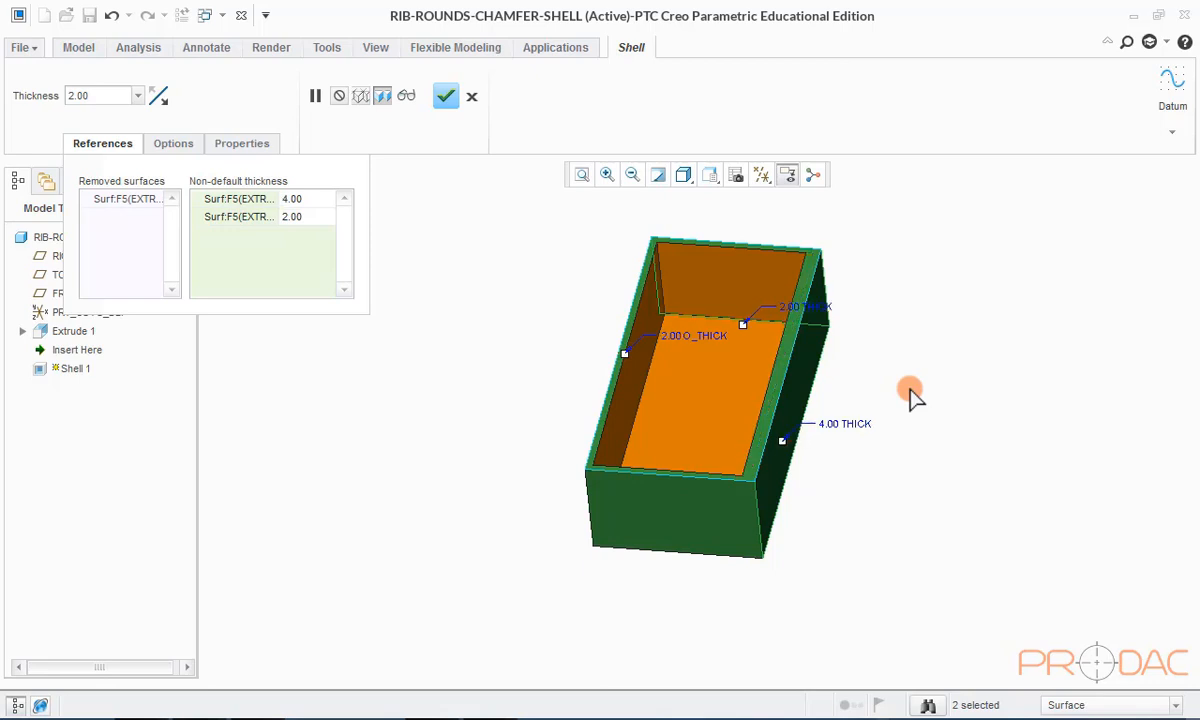
double_click(795, 305)
type("8")
key("Return")
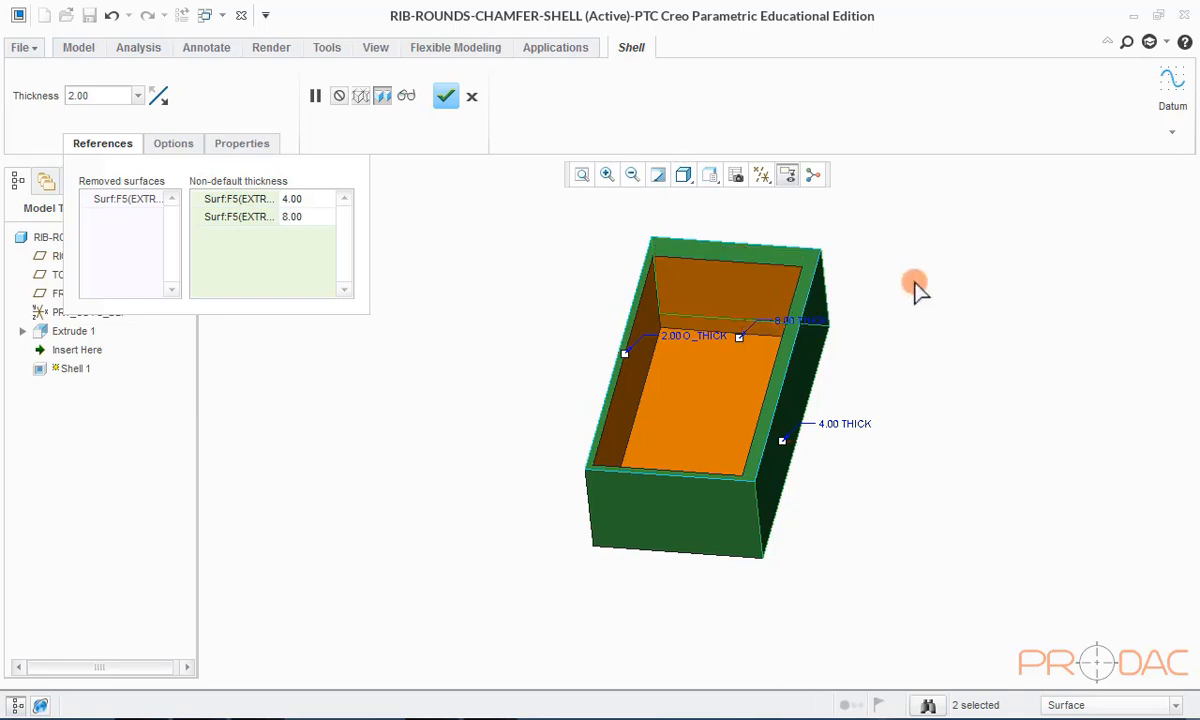
- Complete the shell with its non-default wall thicknesses and restore the model's default orientation
mouse_move(803, 316)
middle_mouse_down()
mouse_move(814, 327)
mouse_move(794, 309)
middle_mouse_up()
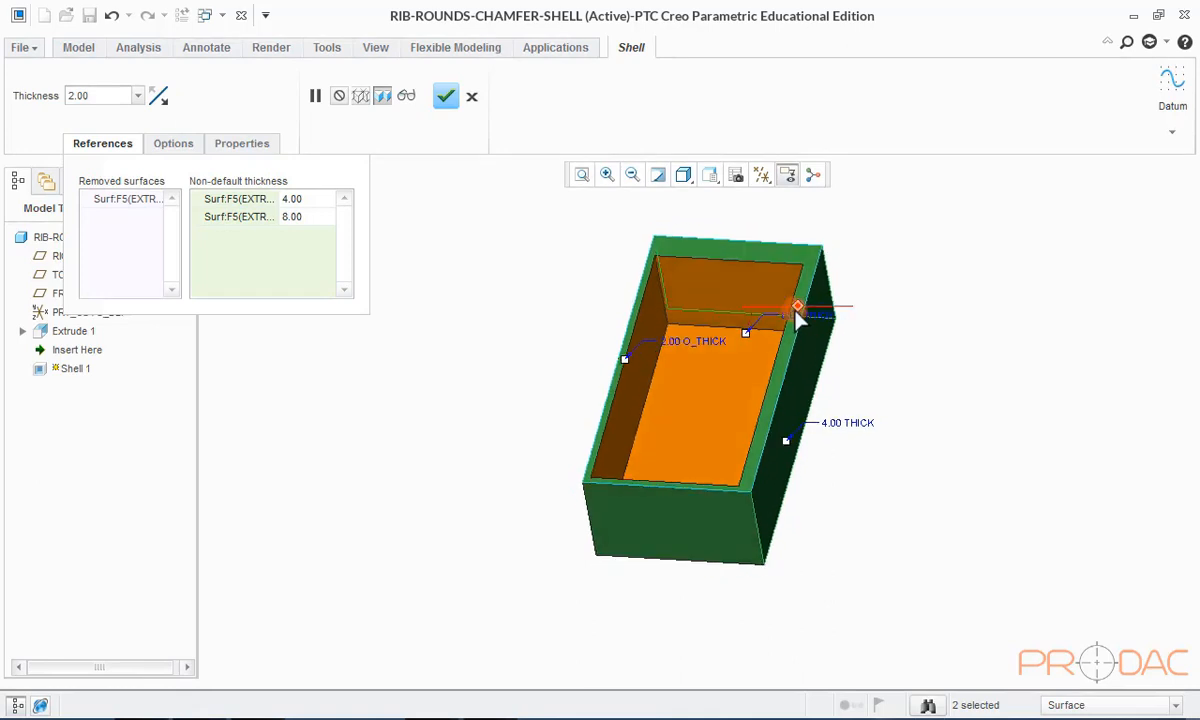
left_click(92, 148)
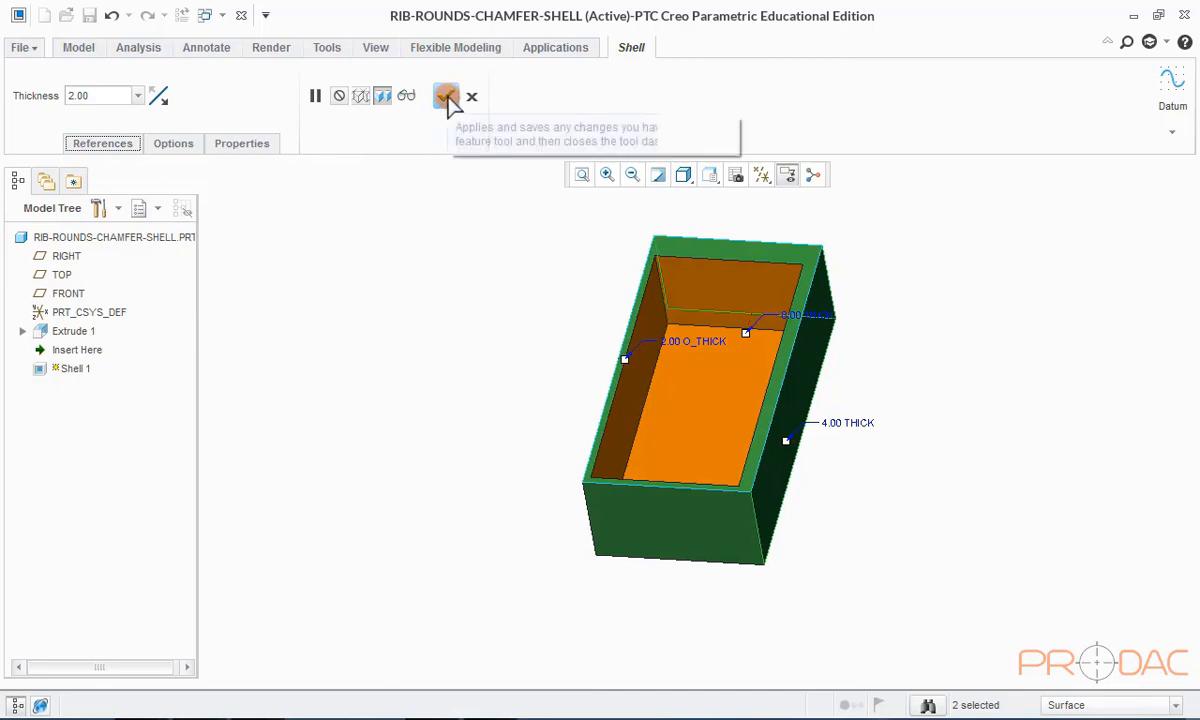
left_click(448, 98)
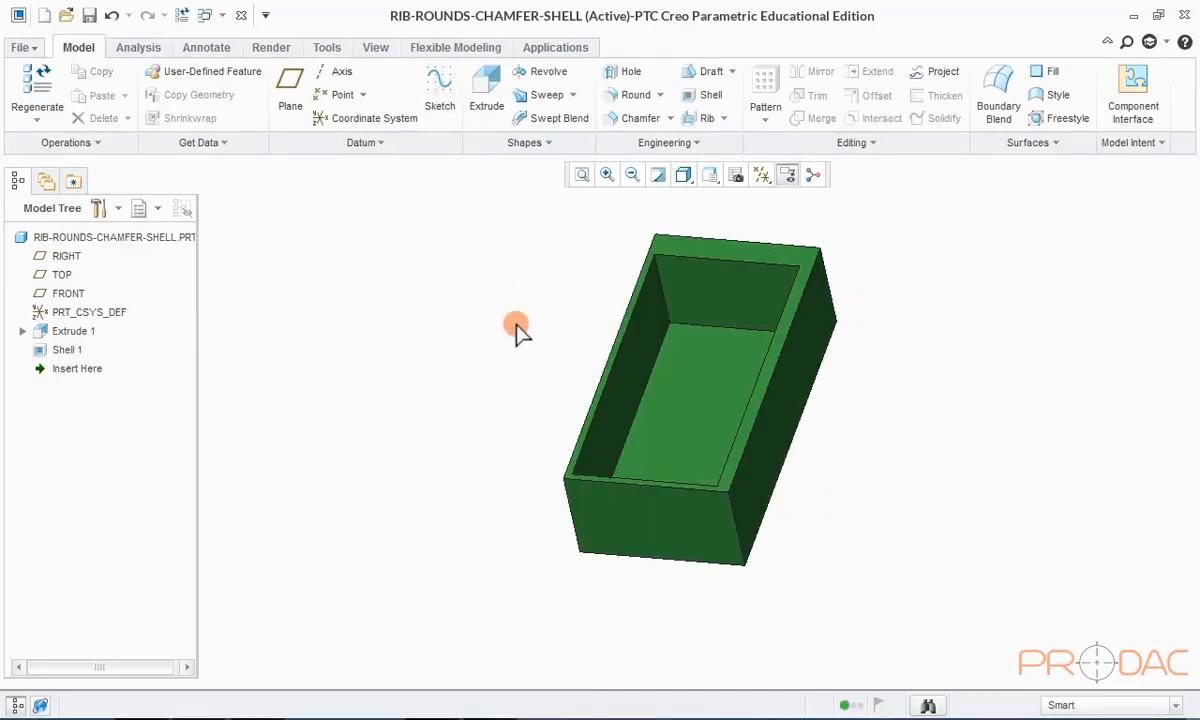
key("ctrl+d")
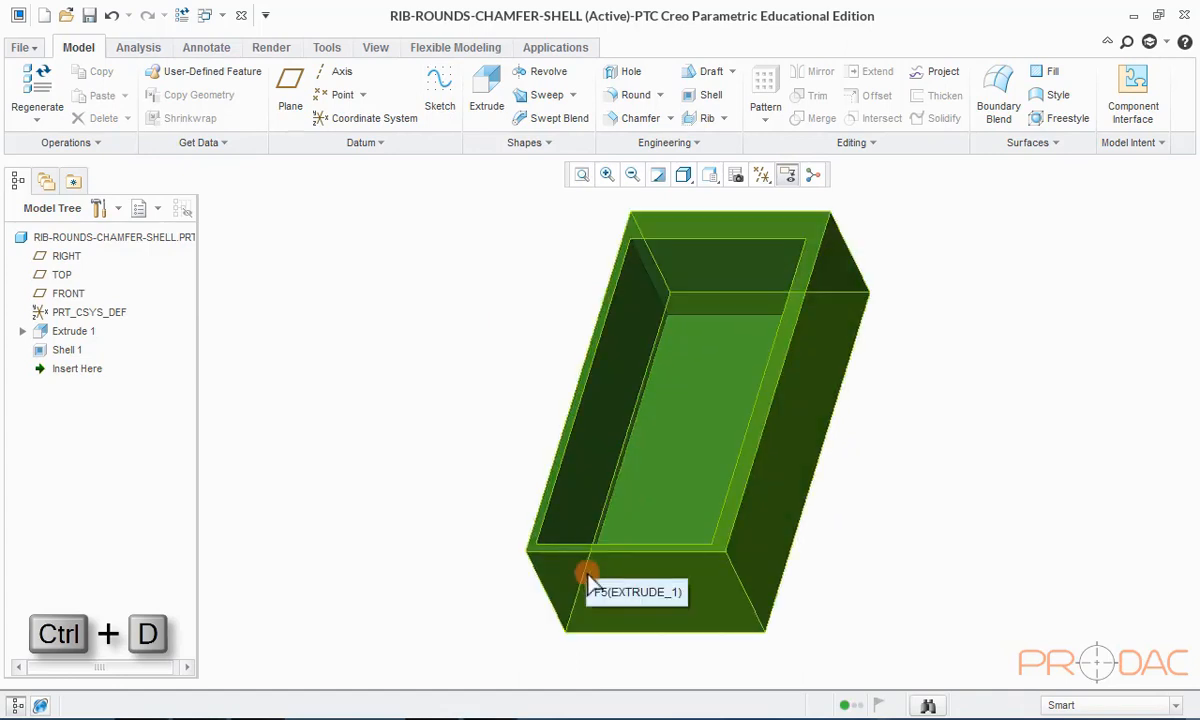
- Redefine the shell so that the block's front short face is also removed
left_click(700, 302)
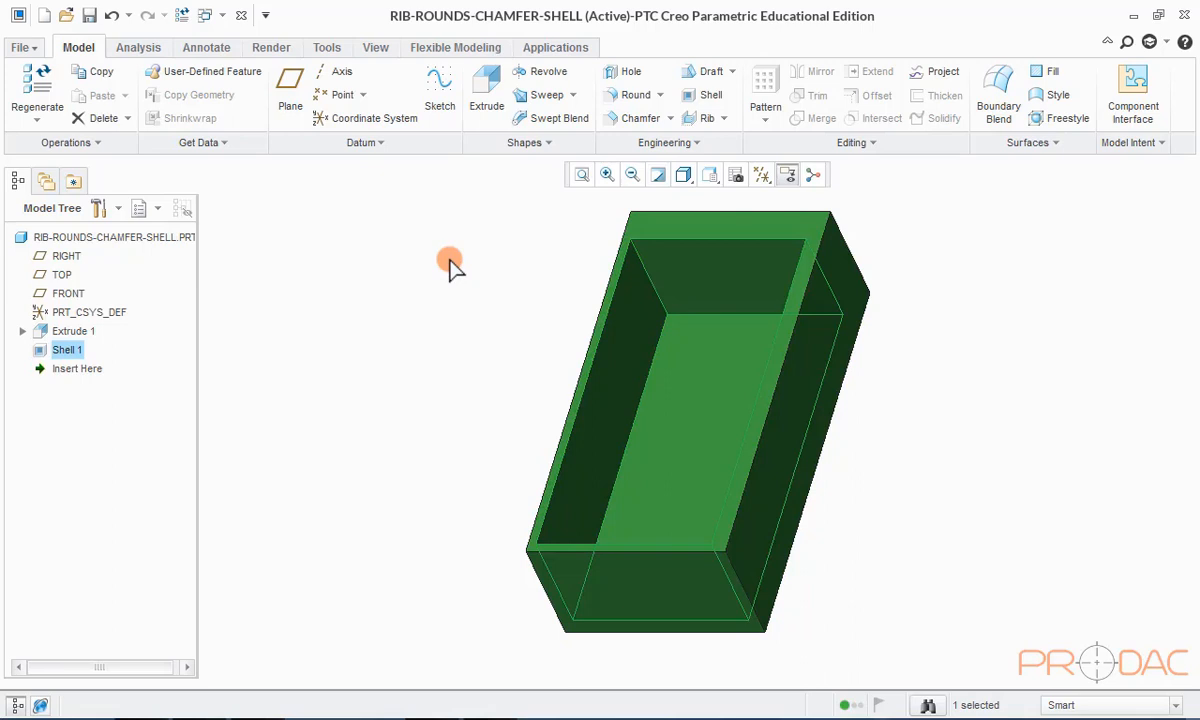
right_click(450, 265)
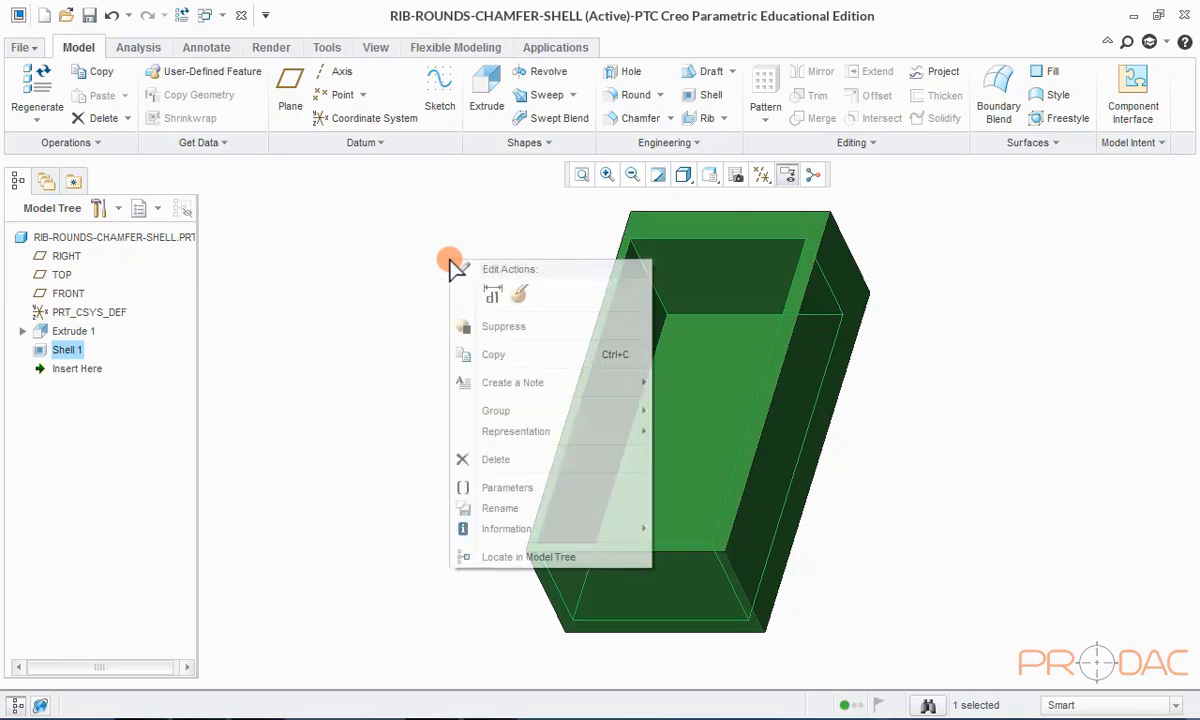
left_click(496, 292)
middle_click_drag(624, 390, 598, 356)
left_click(446, 97)
left_click(411, 228)
key("ctrl+d")
- Delete the shell feature from the block
right_click(460, 262)
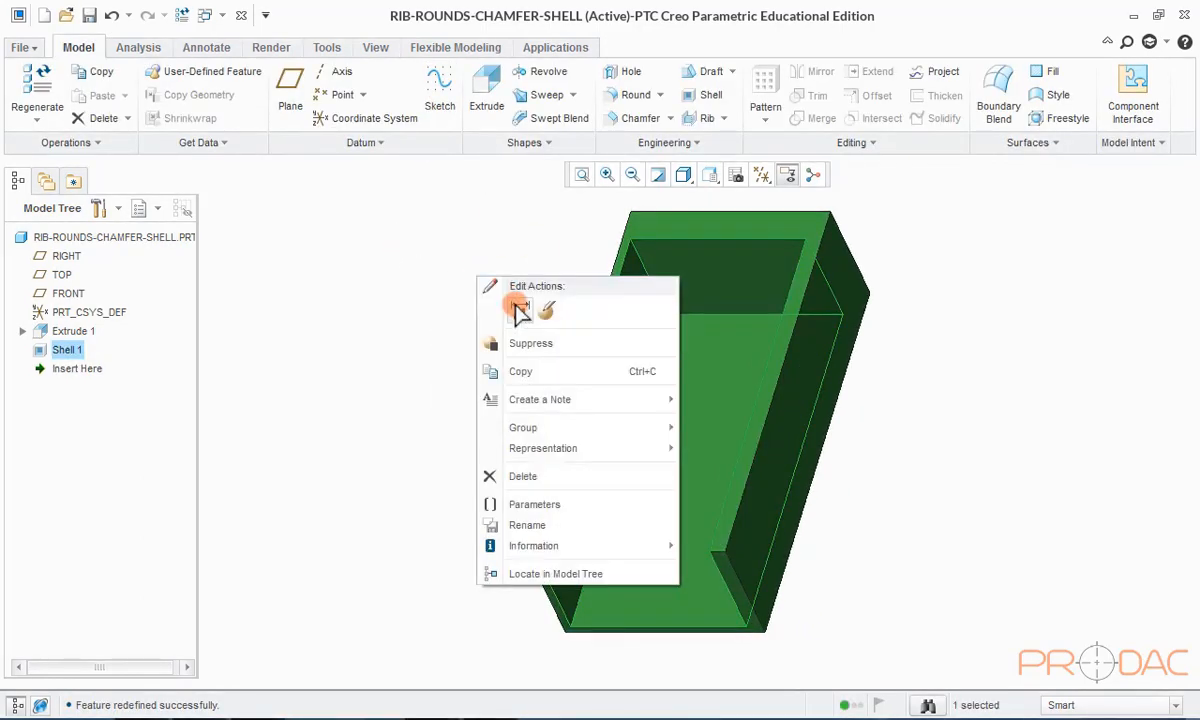
left_click(515, 405)
left_click(549, 391)
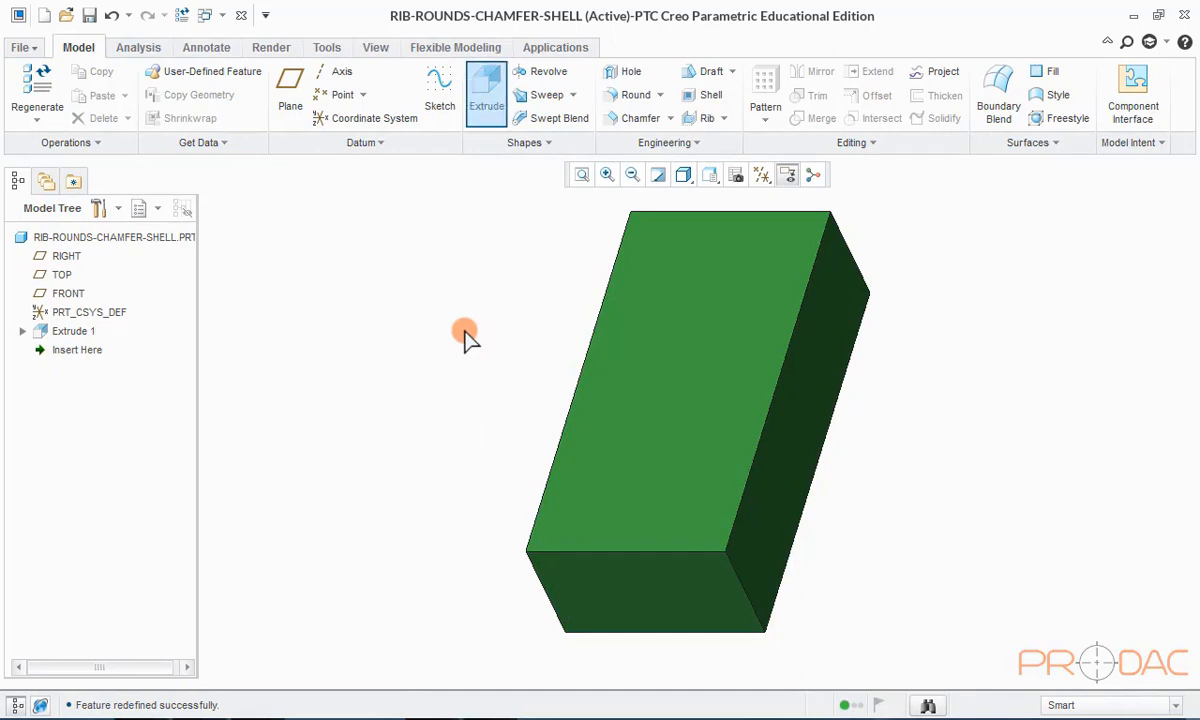
- Start a new extrusion with an internal sketch on the block's top face and orient the view parallel to the sketch plane
left_click(482, 112)
right_click(352, 224)
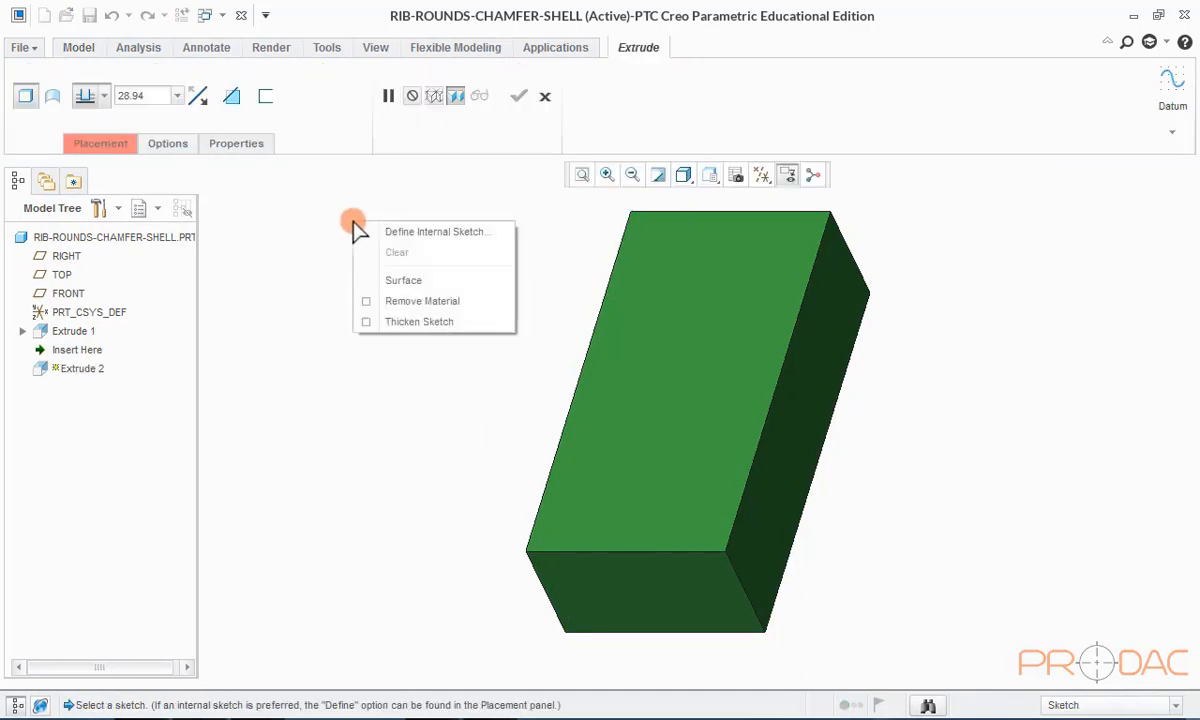
left_click(378, 231)
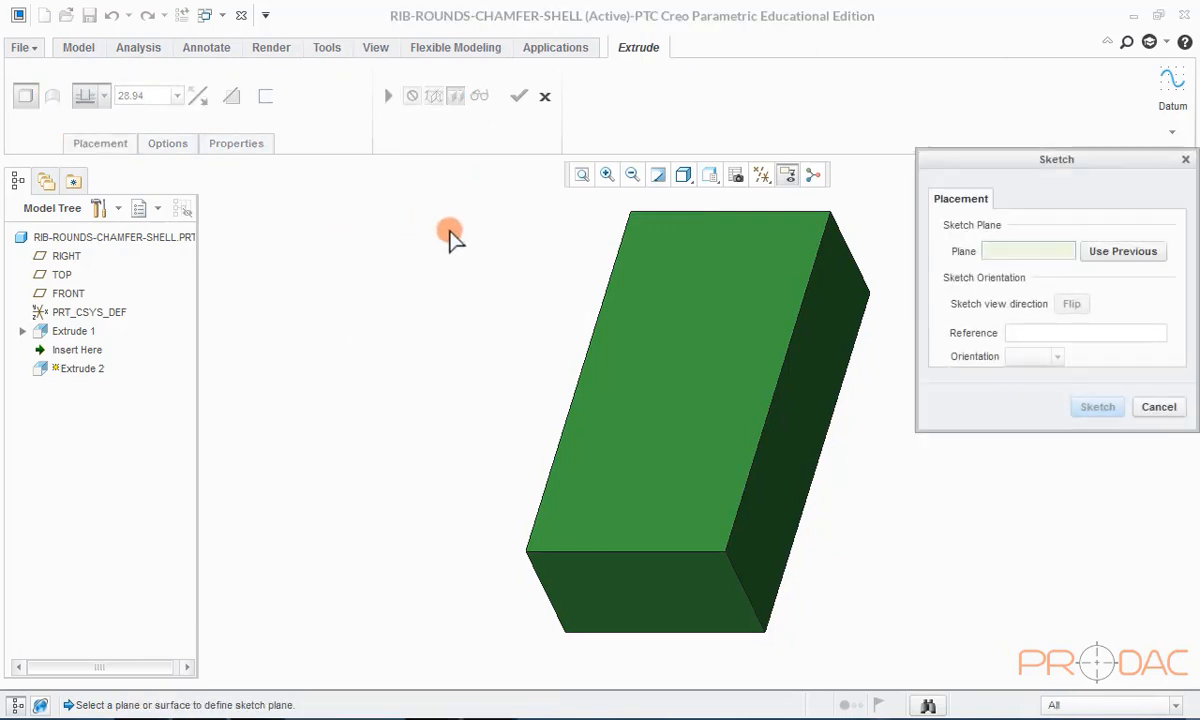
left_click(645, 268)
left_click(1092, 408)
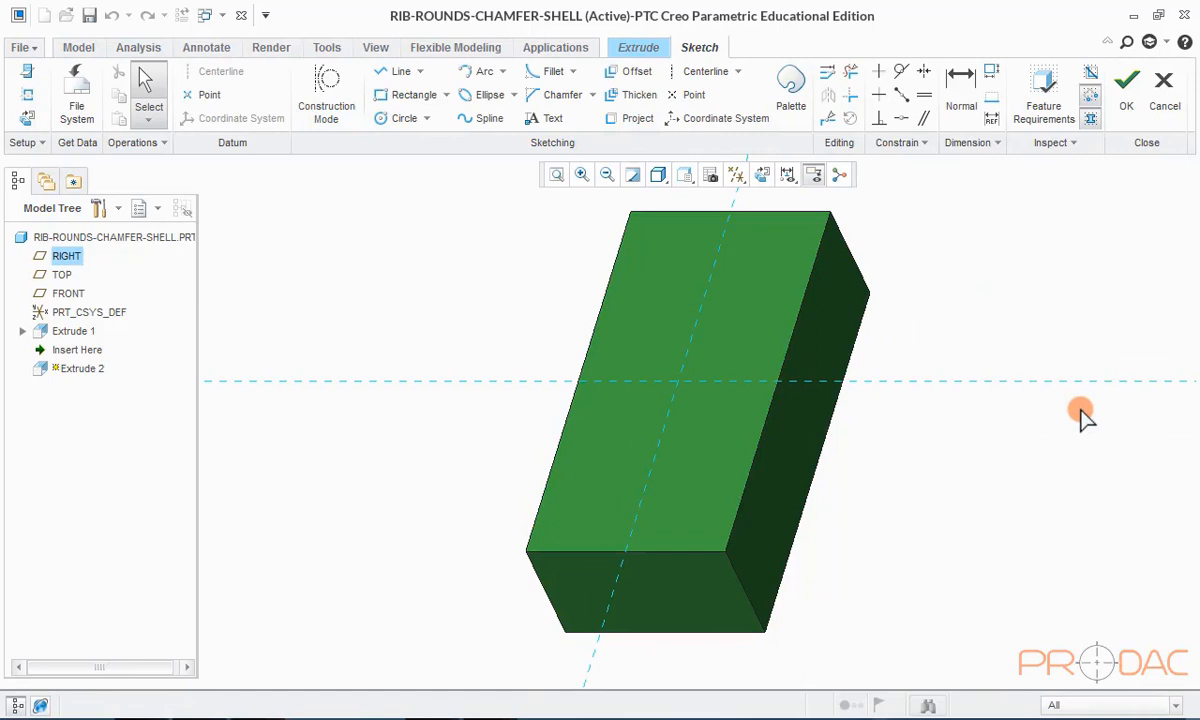
left_click(762, 175)
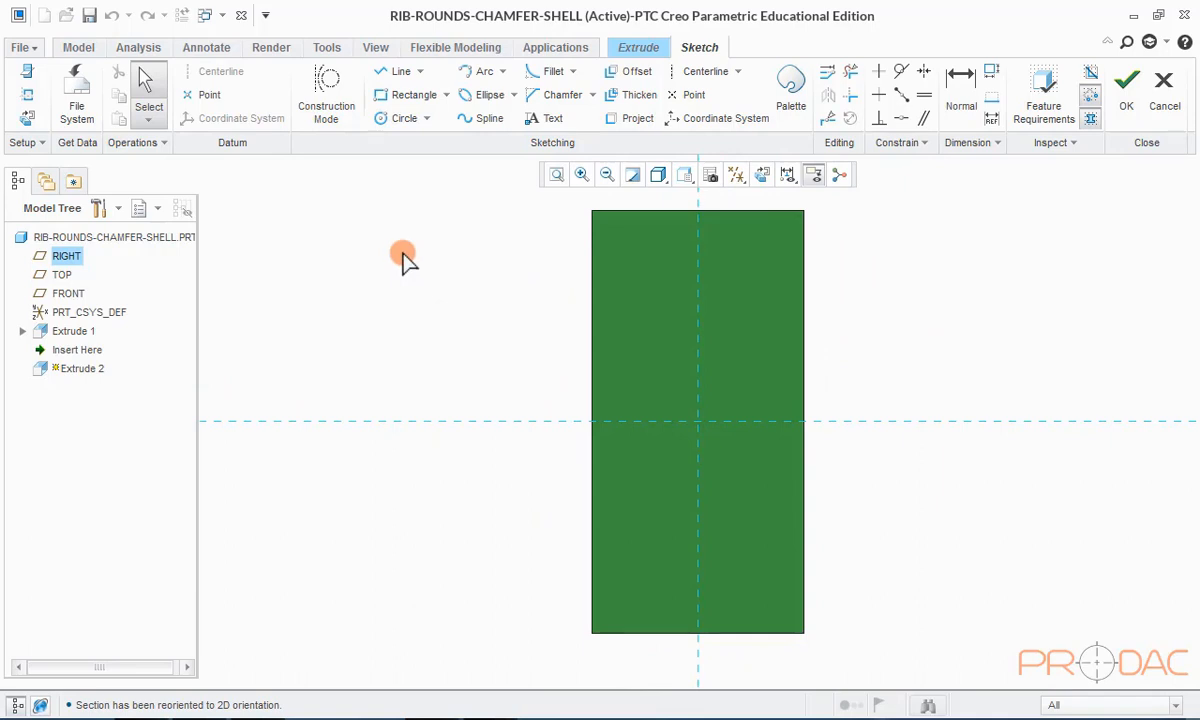
- Add a vertical construction centerline through the middle of the top-face sketch
right_click(403, 258)
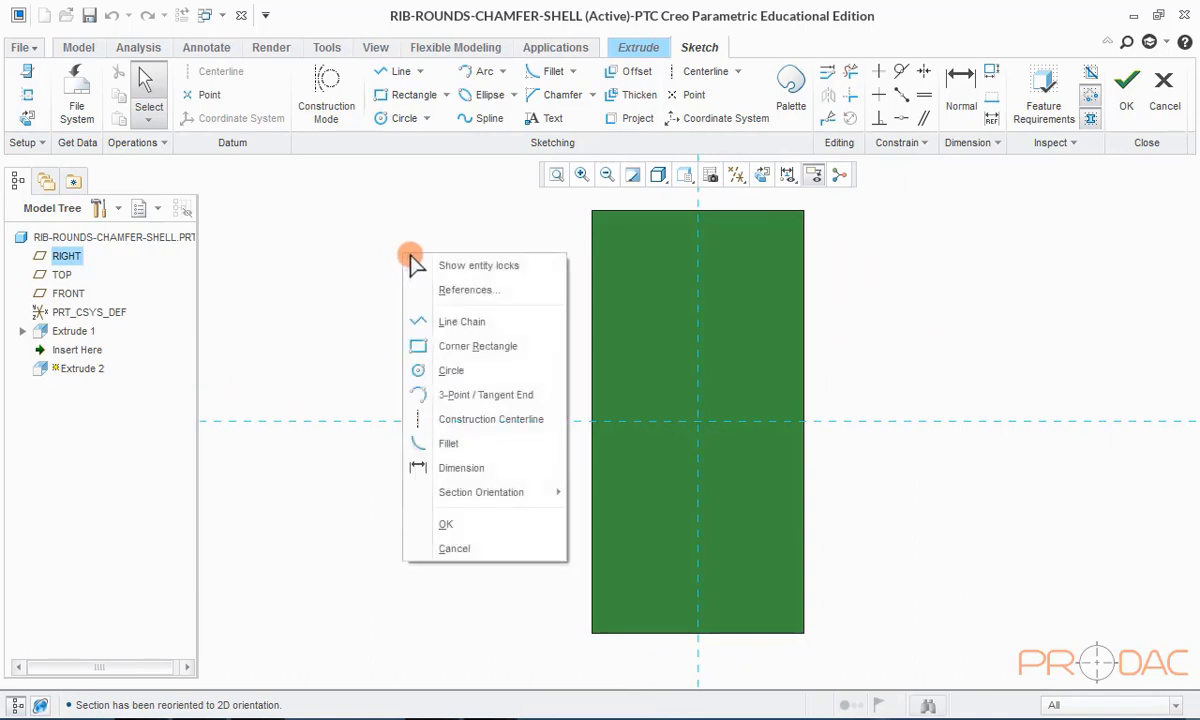
left_click(472, 418)
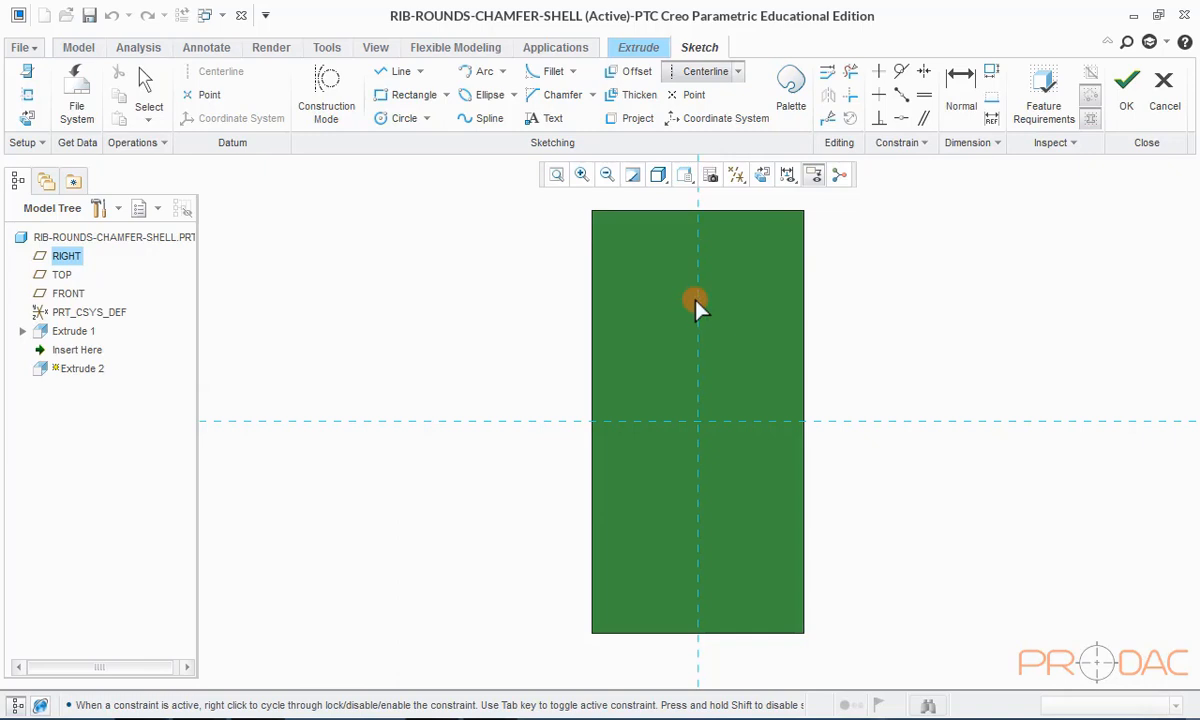
left_click(701, 370)
middle_click(881, 301)
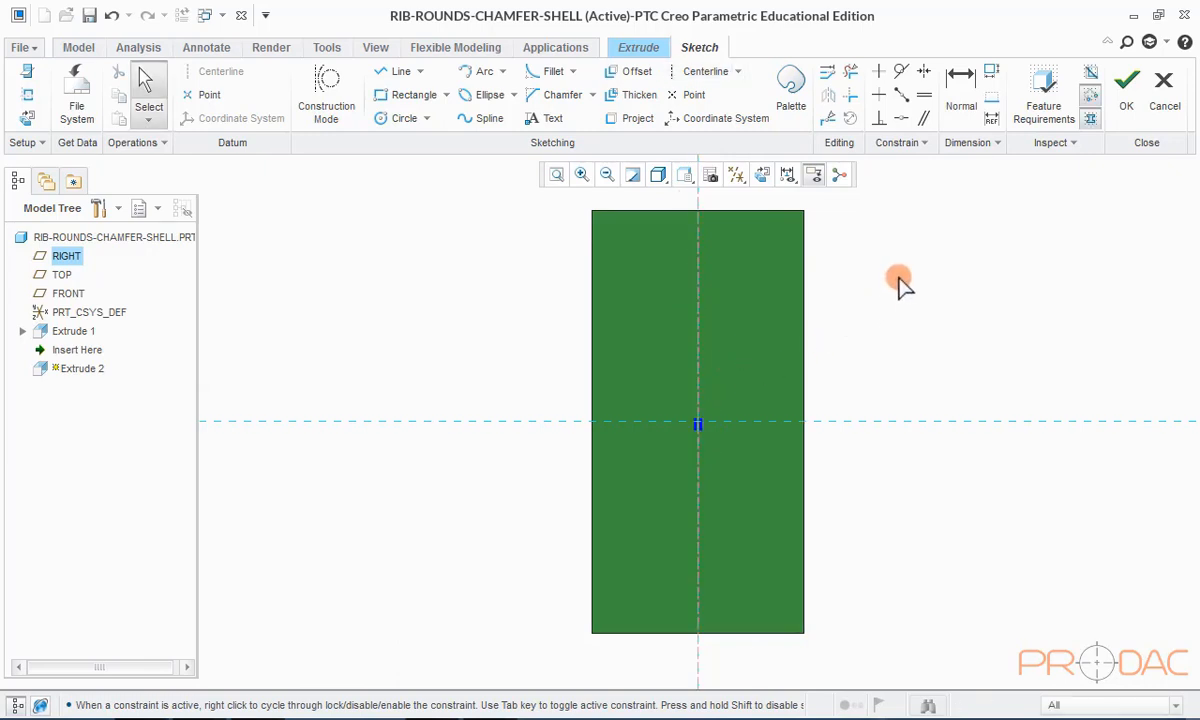
- Sketch a row of three equal circles, about 5.5 in diameter, across the block's far end with the middle one on the centerline
left_click(403, 120)
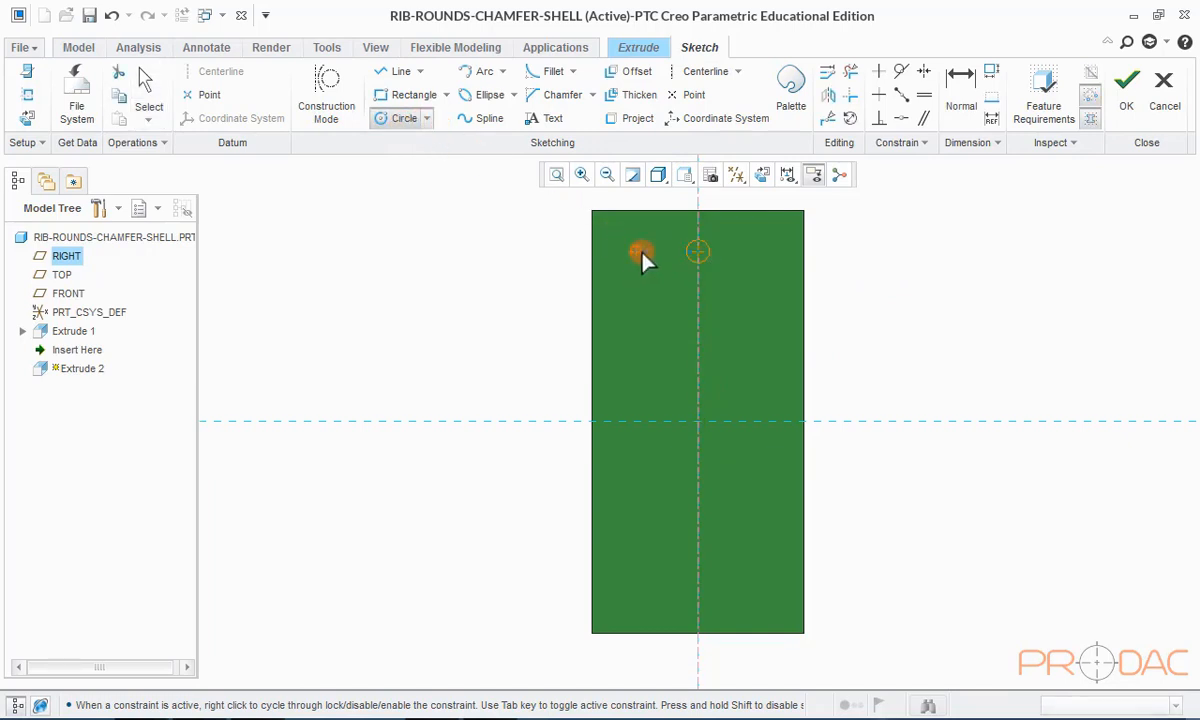
left_click(756, 251)
left_click(767, 253)
middle_click(885, 272)
- Sketch four more circles of the same size on the vertical centerline, spaced out below the row of three
left_click(388, 122)
left_click(698, 314)
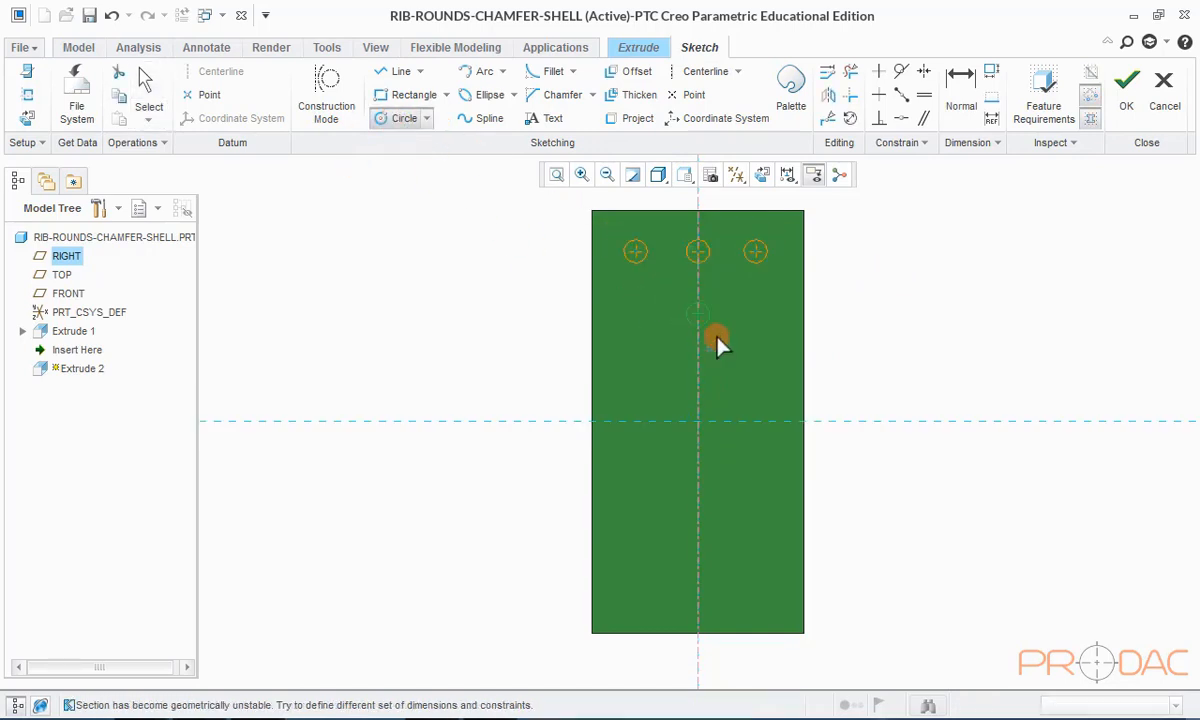
left_click(708, 321)
left_click(699, 499)
left_click(708, 506)
left_click(698, 566)
left_click(709, 561)
middle_click(815, 476)
left_click(815, 476)
- Constrain the two outer circles of the row to be symmetric about the vertical centerline
scroll(687, 240, "down", 4)
scroll(770, 245, "down", 2)
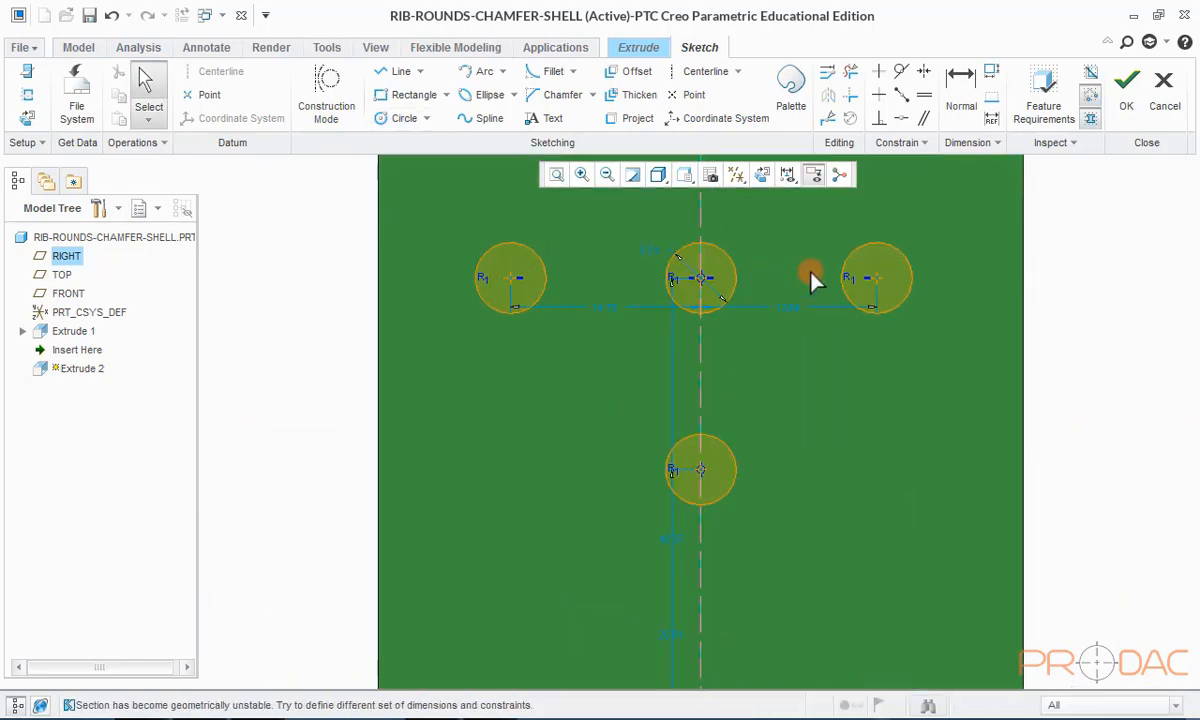
left_click(924, 72)
left_click(509, 281)
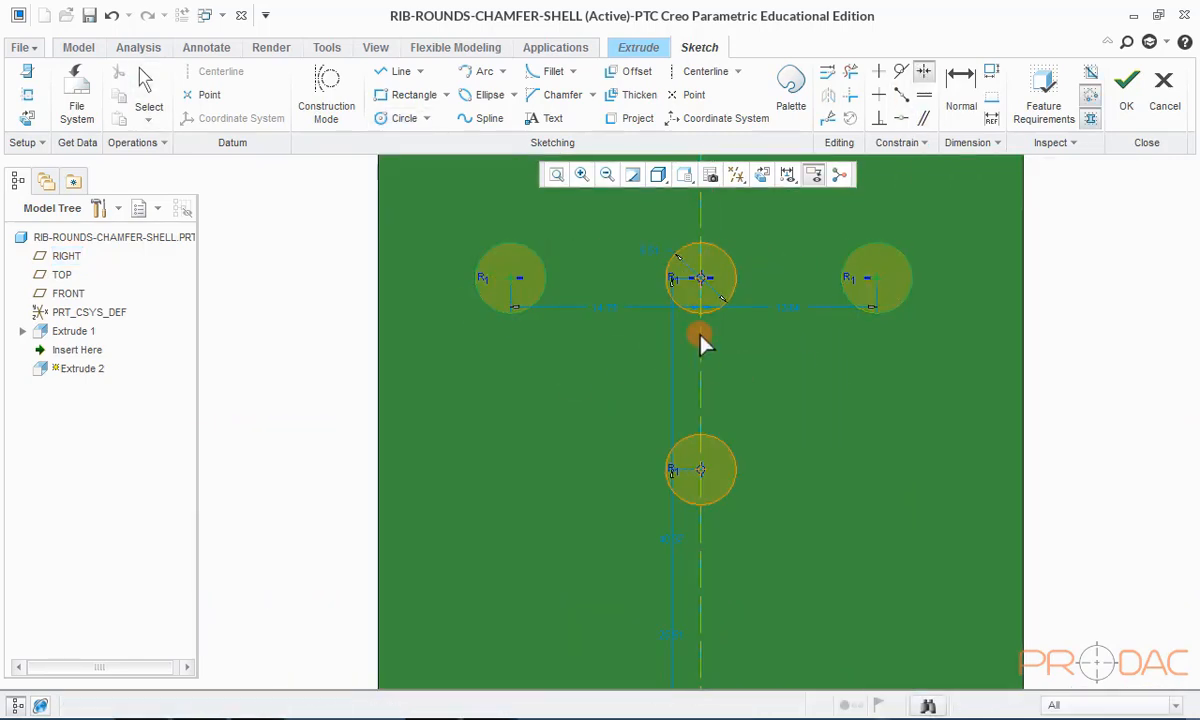
left_click(702, 336)
- Dimension the distance between the centers of the row's two outer circles as 30
left_click(954, 104)
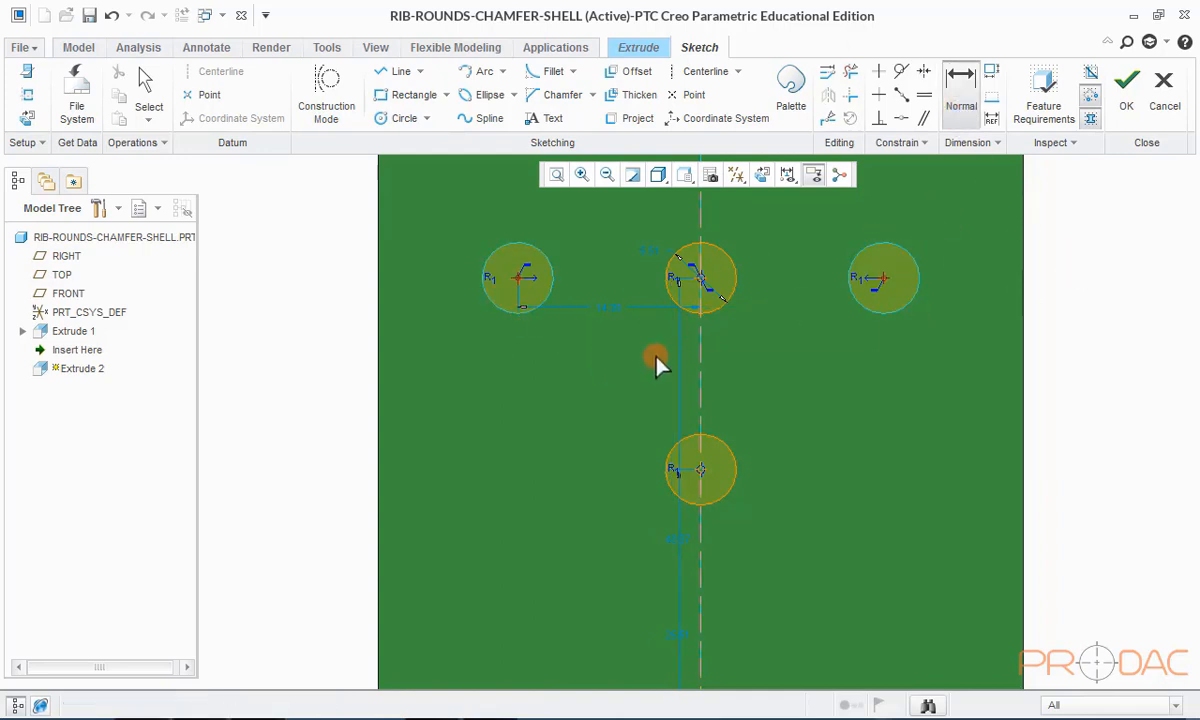
left_click(521, 279)
left_click(878, 279)
middle_click(797, 385)
type("30")
key("Return")
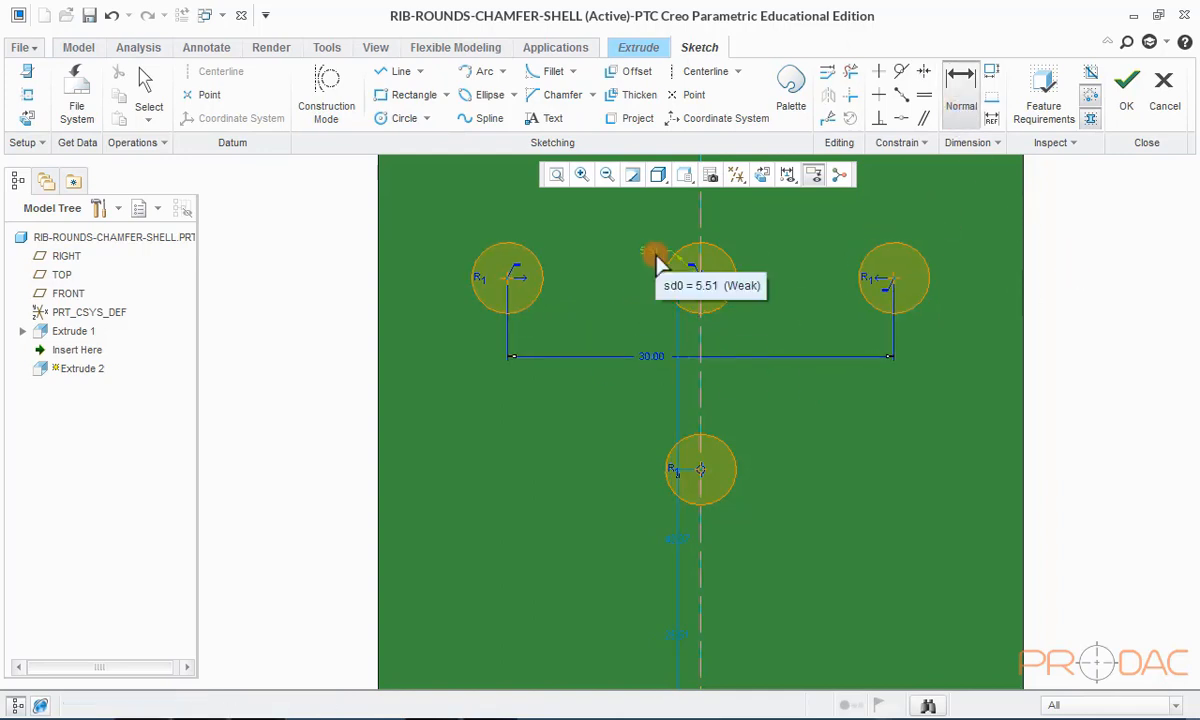
- Set the diameter of the equal circles to 5 and complete the sketch
double_click(655, 255)
type("5")
key("Return")
left_click(1129, 88)
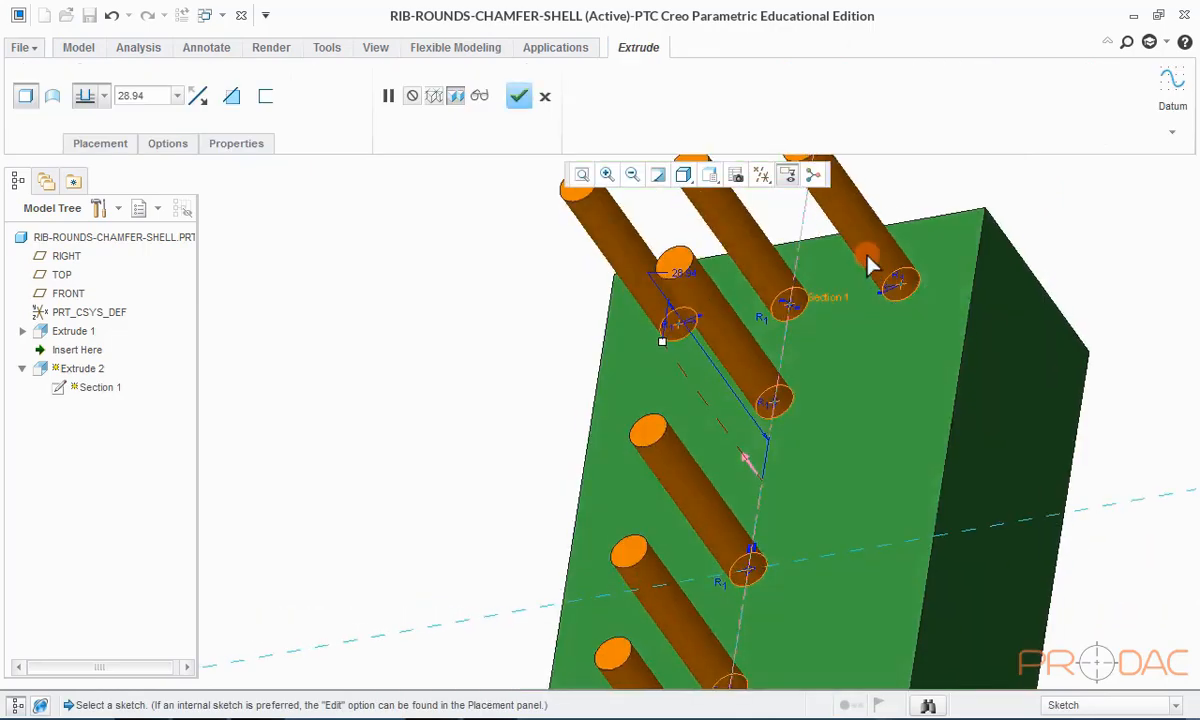
- Cut the seven circles as holes through the full height of the block and restore the default orientation
left_click(706, 380)
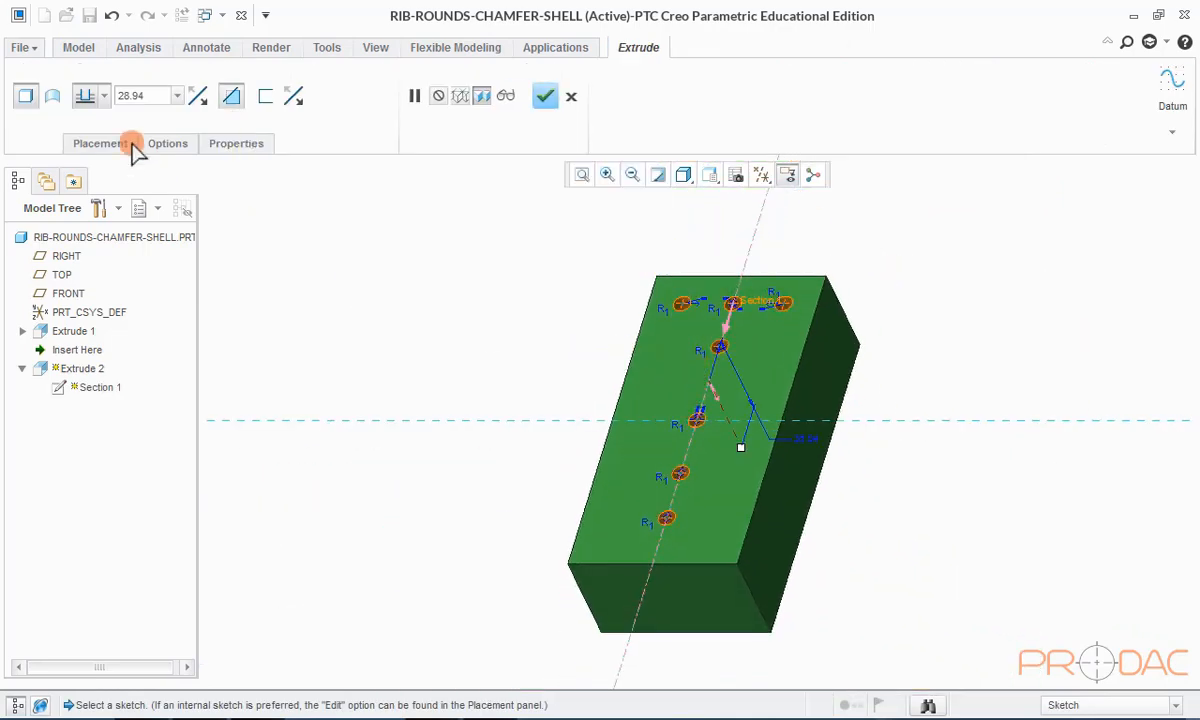
left_click(104, 96)
left_click(92, 254)
scroll(620, 339, "up", 3)
middle_click_drag(622, 340, 690, 300)
left_click(640, 360)
left_click(547, 96)
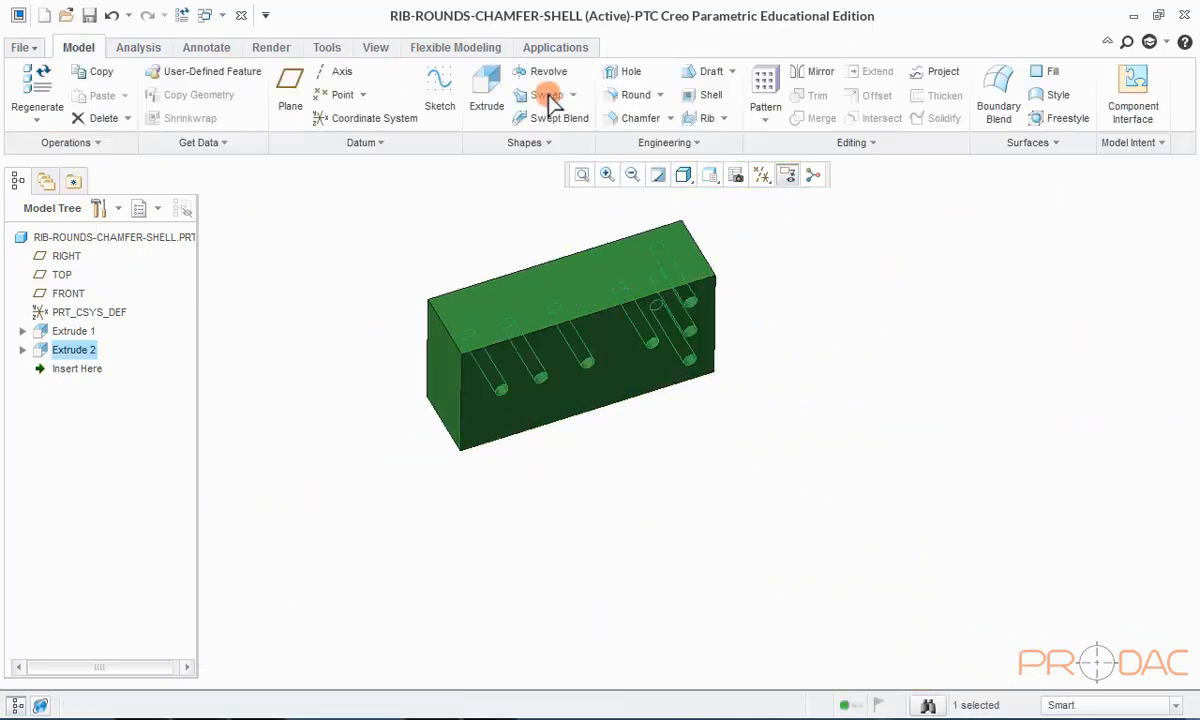
left_click(905, 349)
key("ctrl+d")
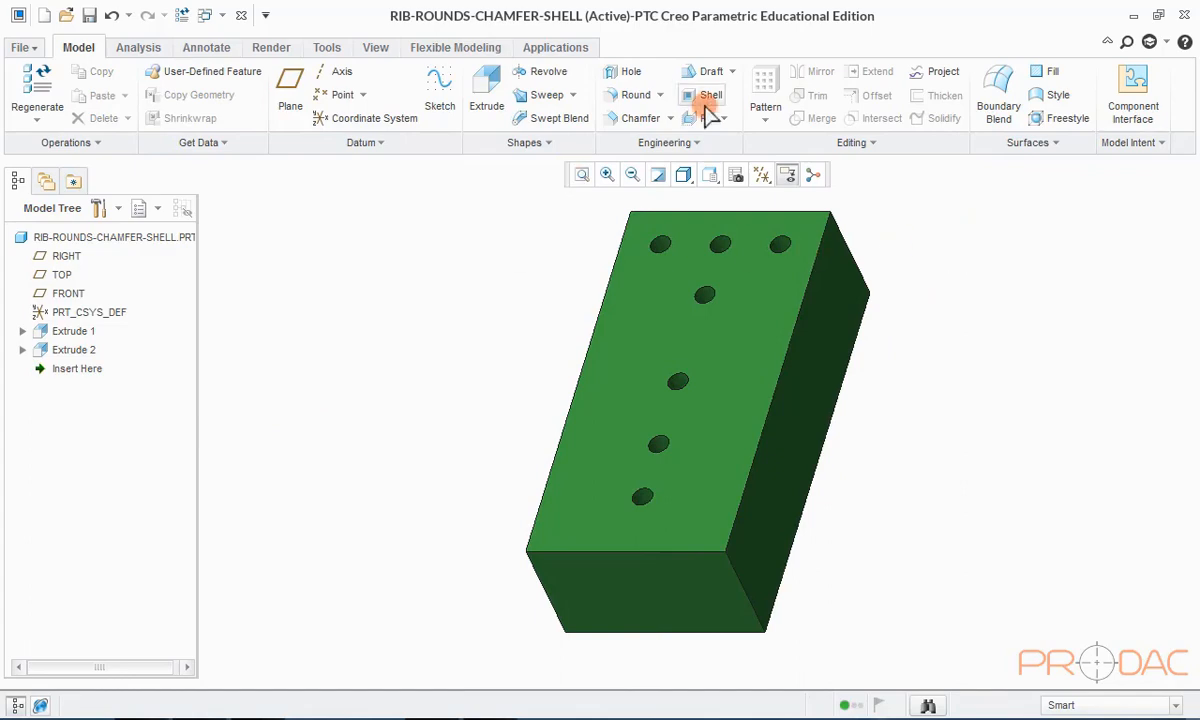
- Shell the drilled block with the top face removed and a wall thickness of 2
left_click(710, 96)
left_click(662, 278)
middle_click_drag(662, 281, 758, 338)
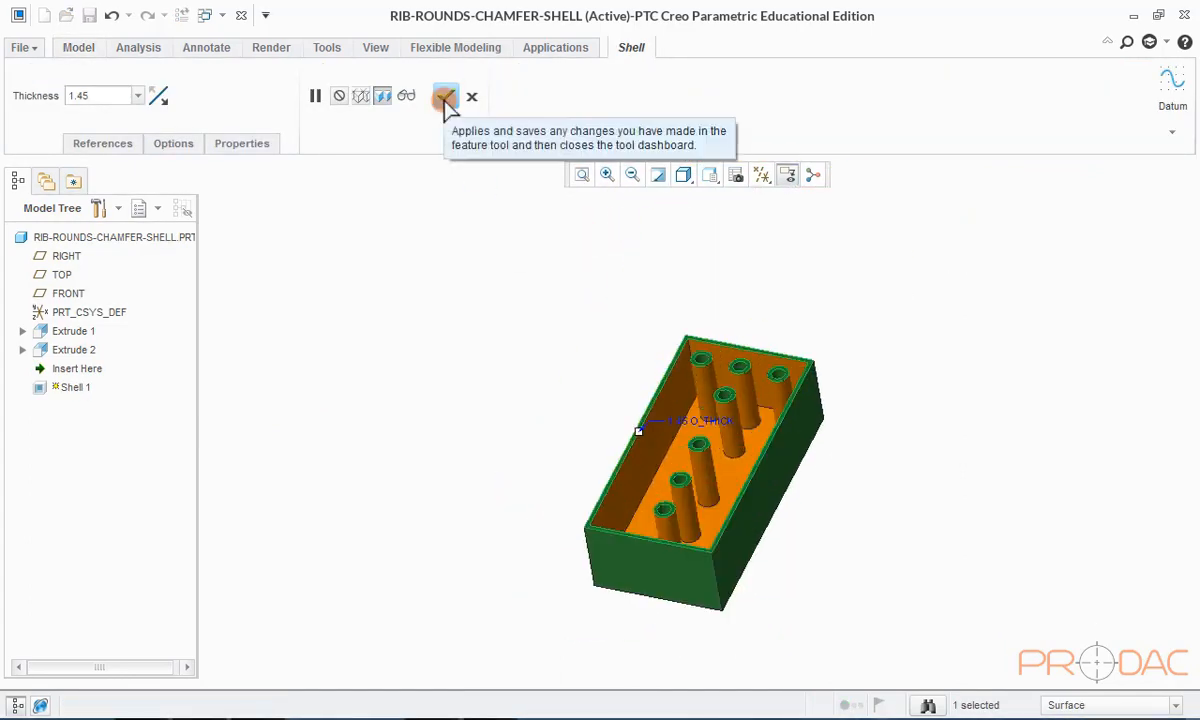
double_click(713, 422)
type("2")
key("Return")
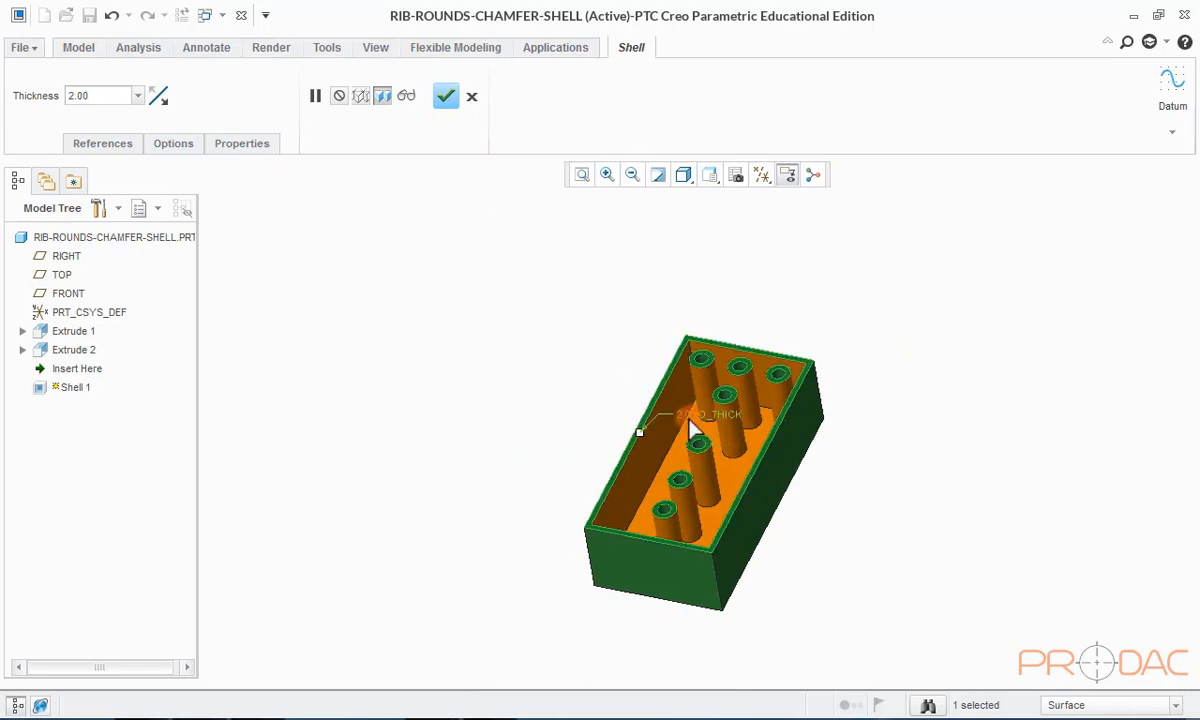
left_click(446, 96)
middle_click_drag(470, 220, 500, 305)
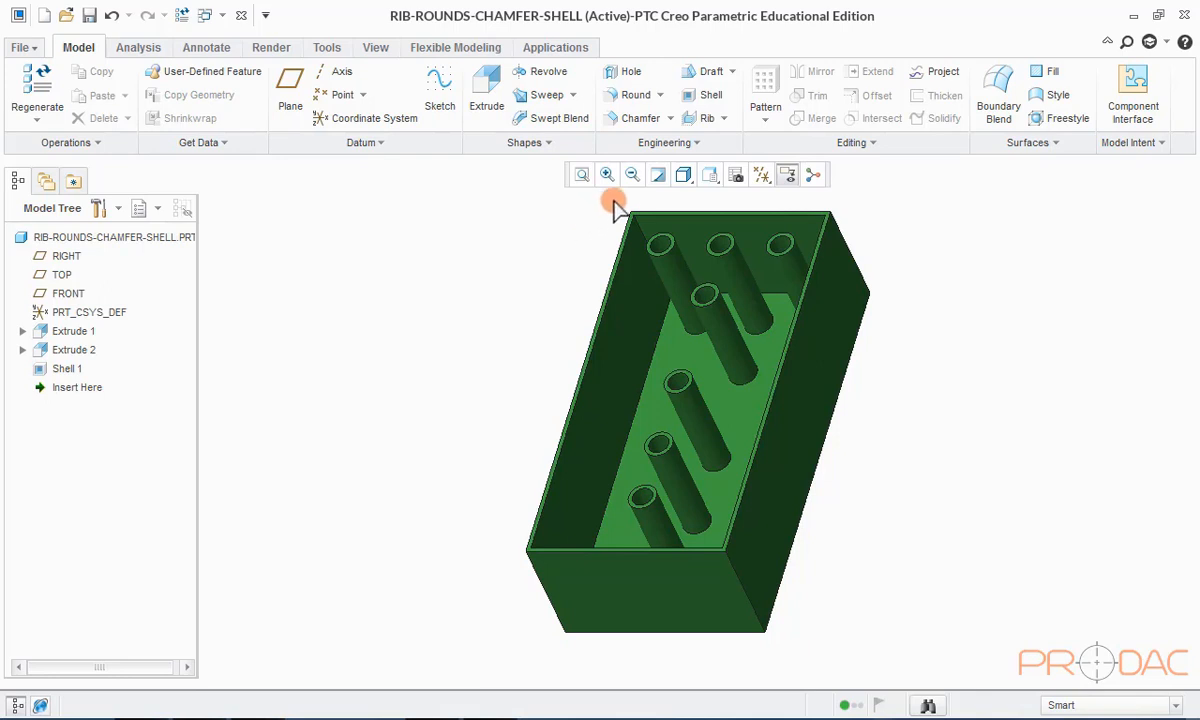
- Start a profile rib and turn on the display of all datum features
left_click(724, 119)
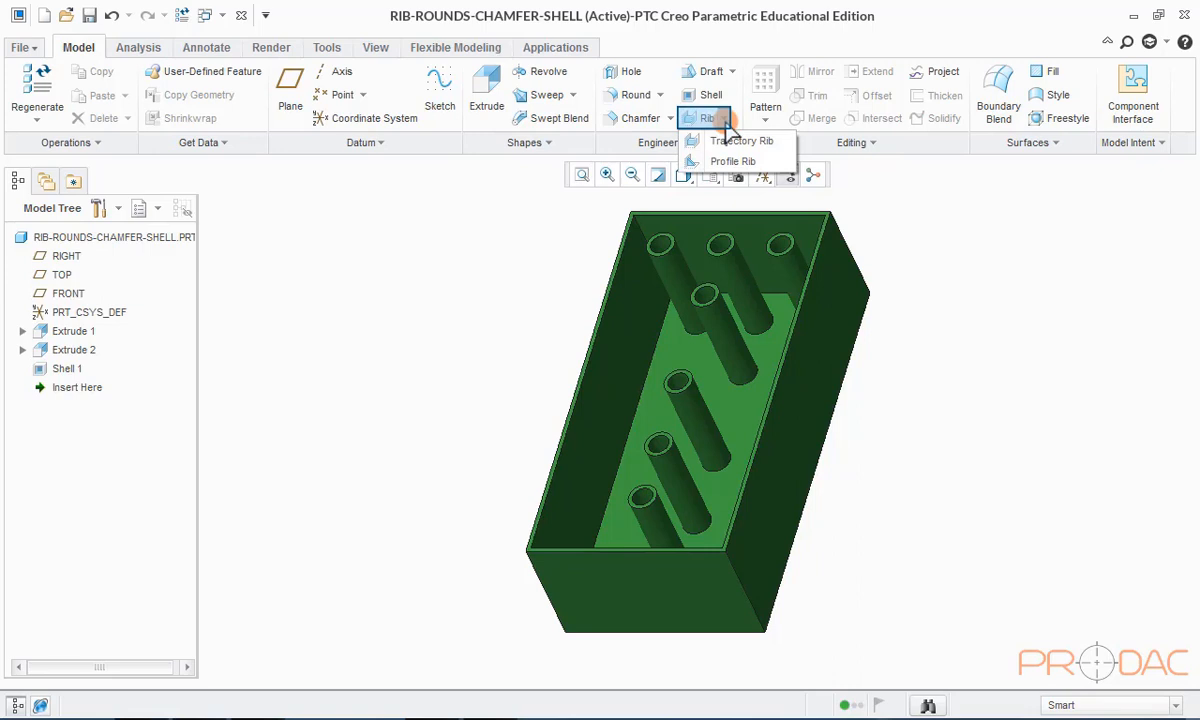
left_click(770, 162)
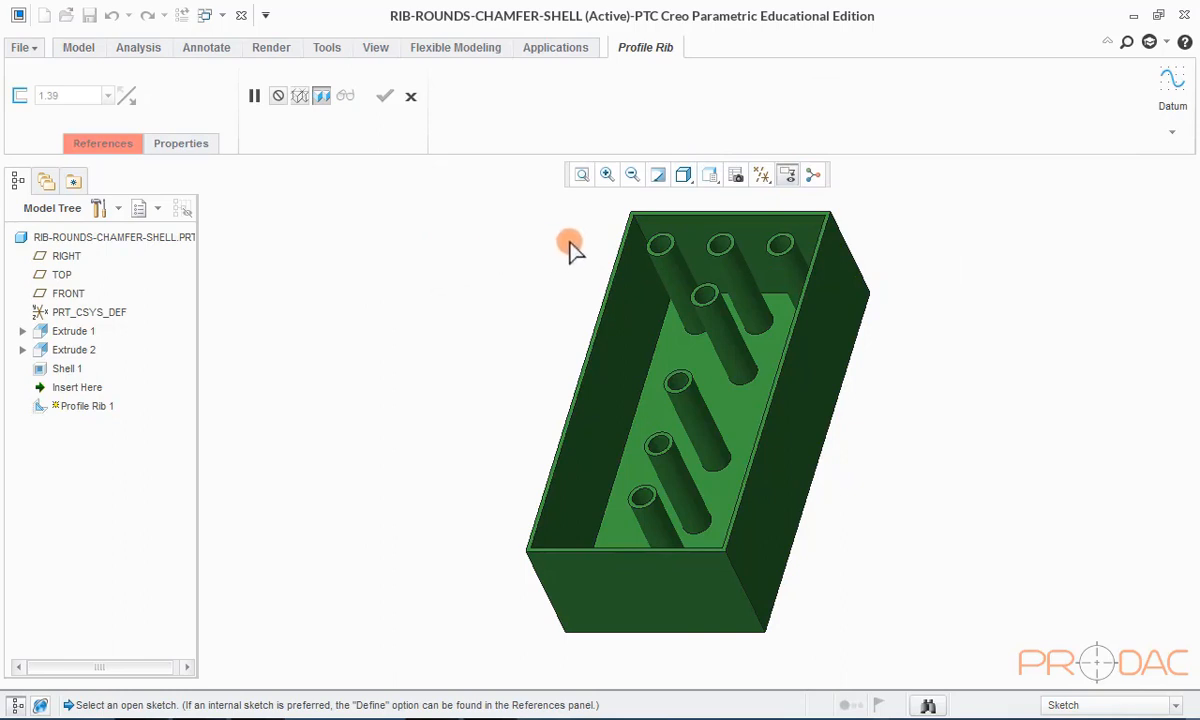
left_click(760, 178)
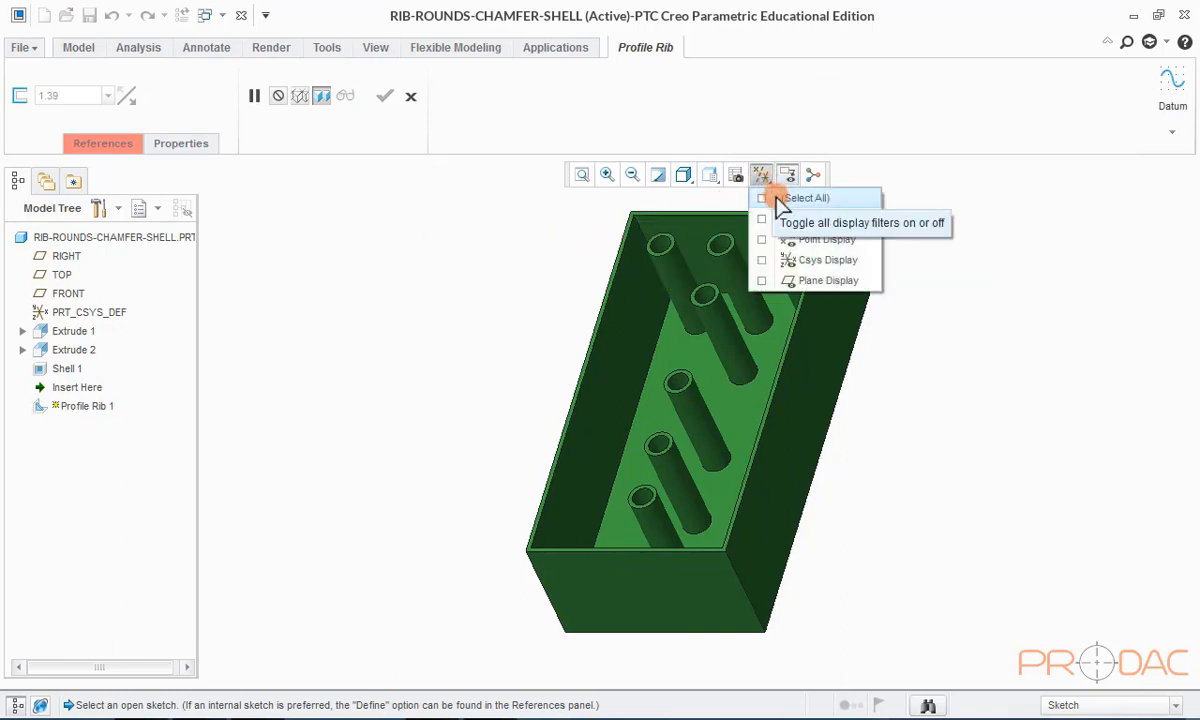
left_click(764, 197)
left_click(950, 193)
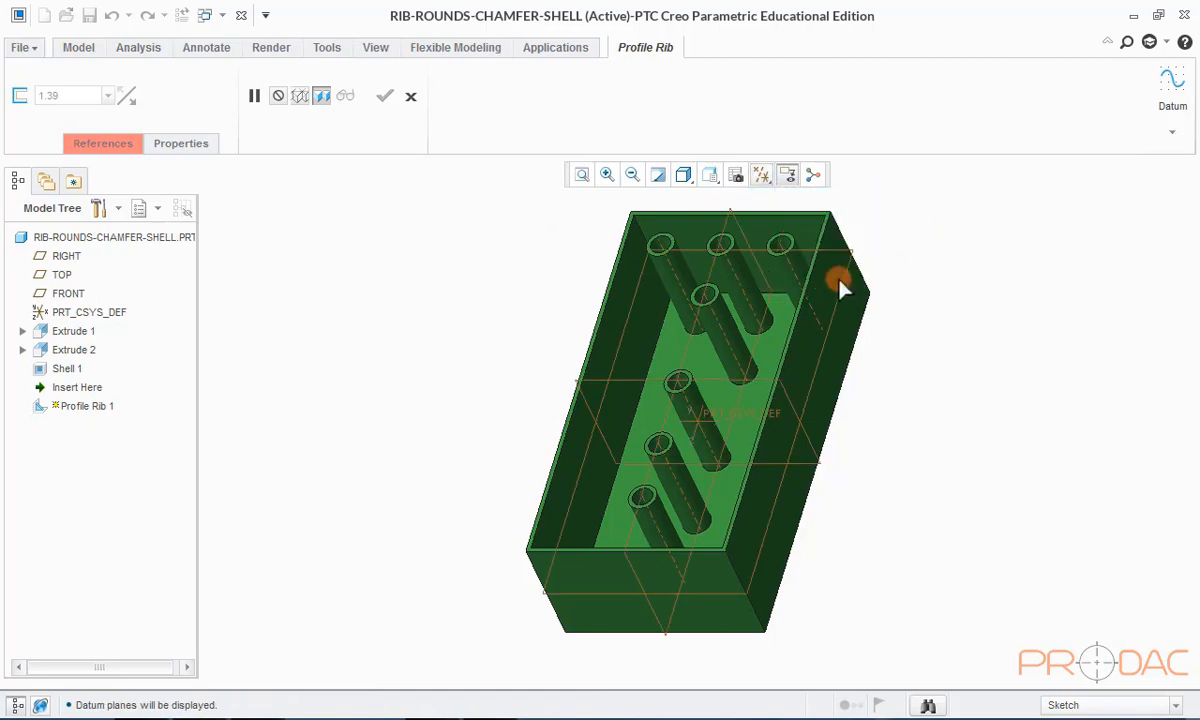
- Open the rib's internal sketch on the RIGHT datum plane and orient the view parallel to it
middle_click_drag(838, 285, 507, 404)
scroll(512, 400, "down", 4)
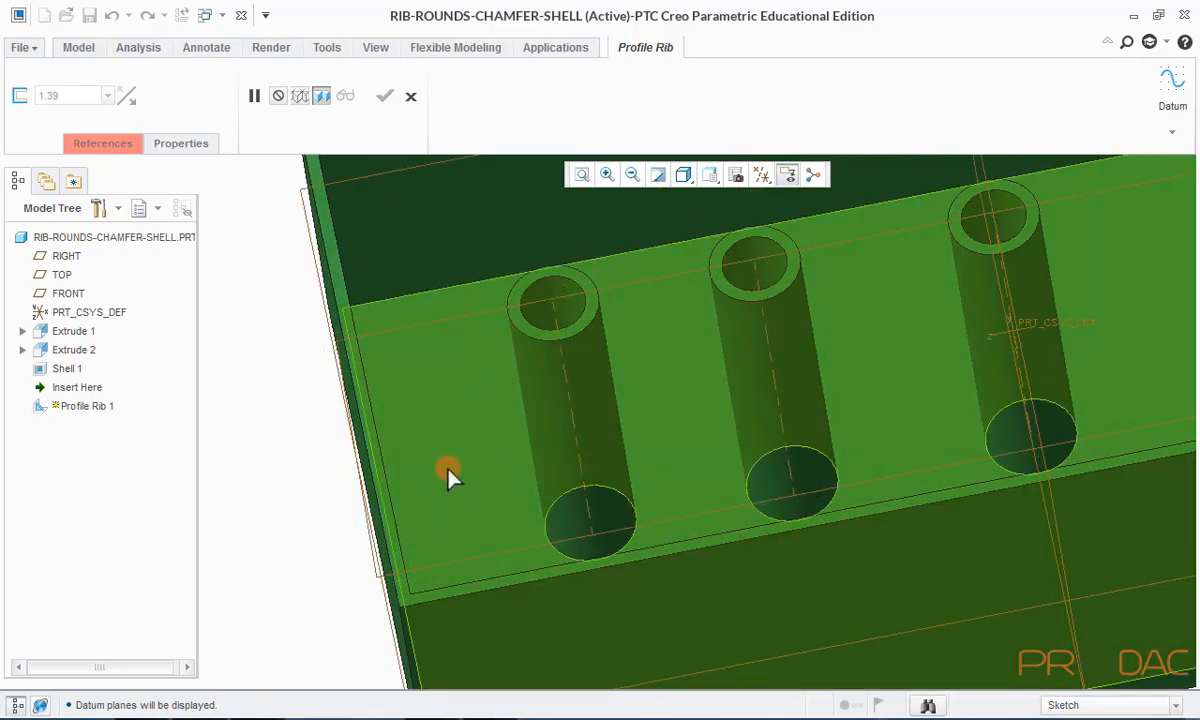
scroll(448, 478, "up", 5)
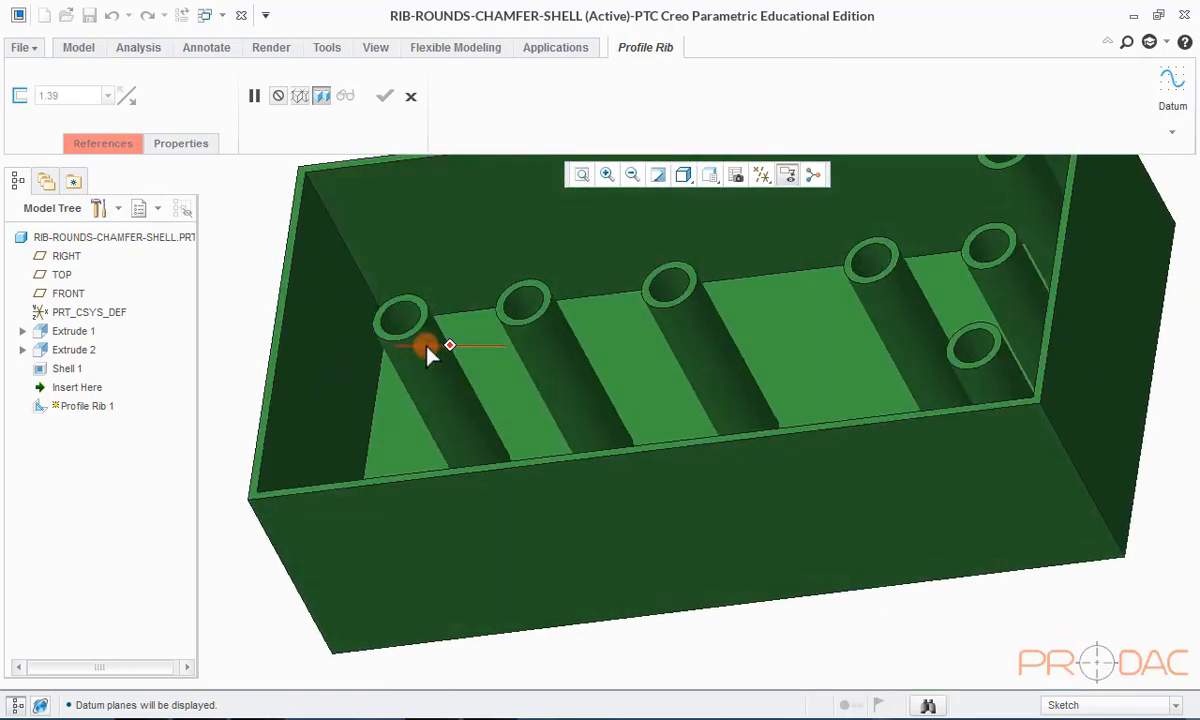
left_click(337, 338)
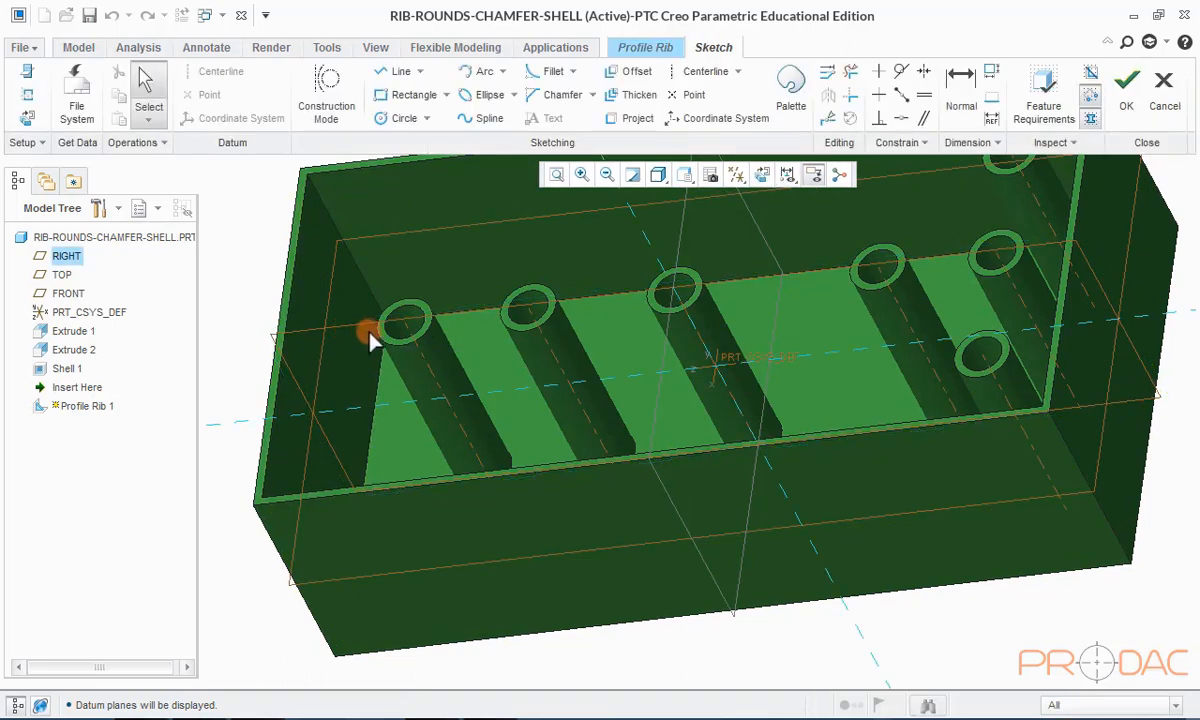
left_click(761, 176)
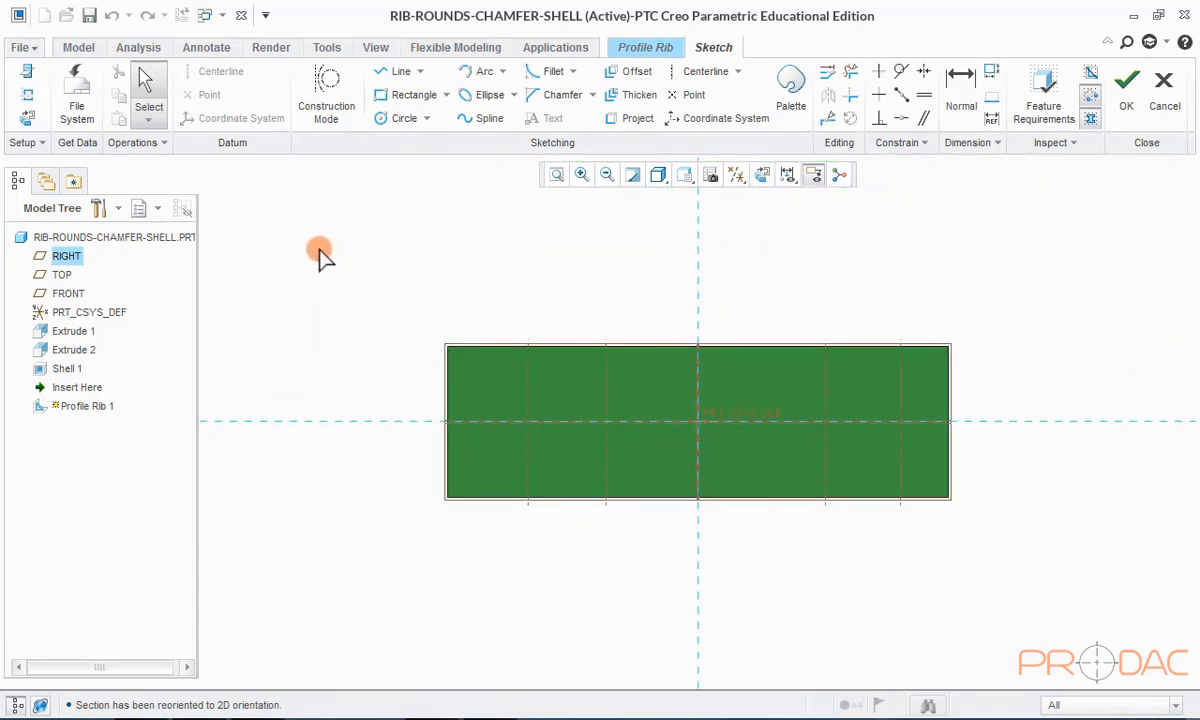
- Add the shell's inner floor, the first boss's outer silhouette and the block's top face as sketch references, and restore the sketch view
right_click(300, 251)
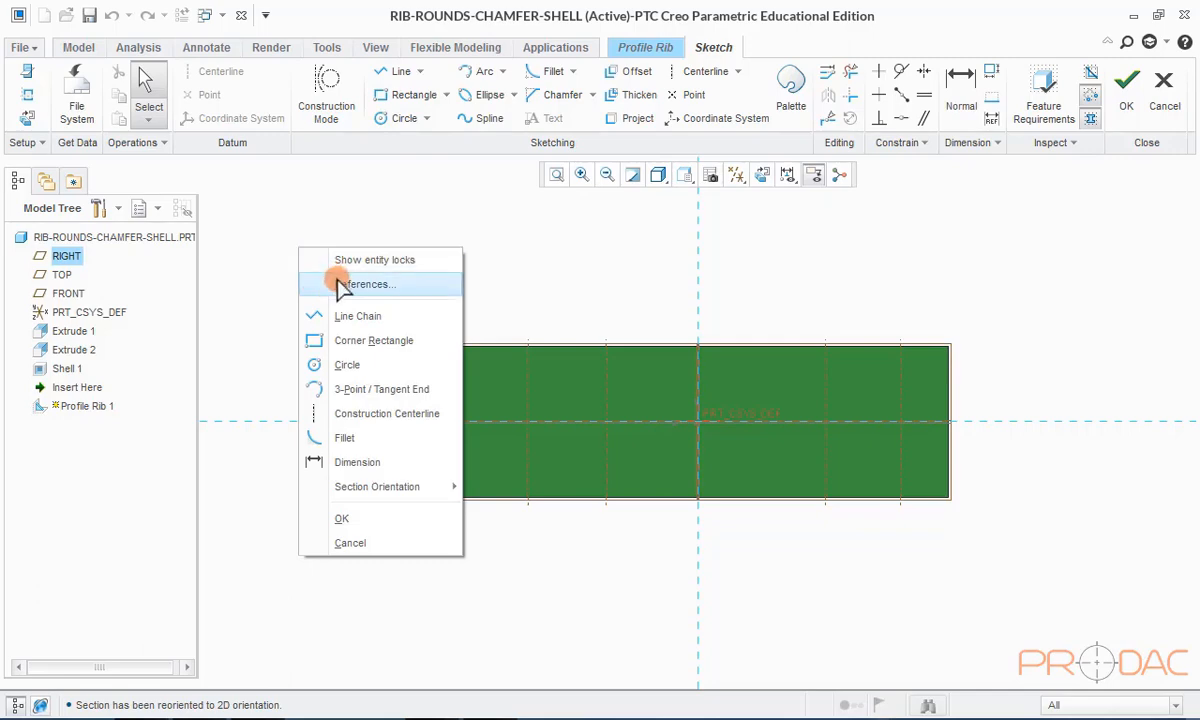
left_click(343, 286)
scroll(461, 375, "up", 2)
middle_click_drag(461, 375, 530, 254)
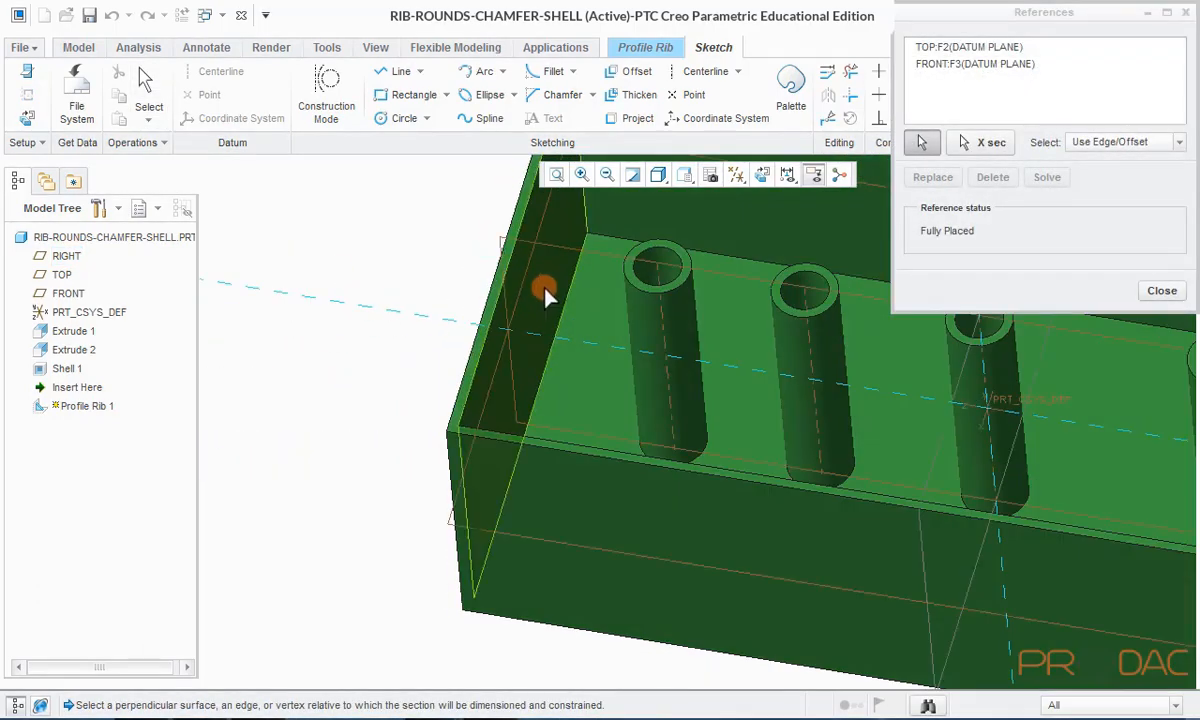
left_click(589, 303)
middle_click_drag(630, 313, 715, 316)
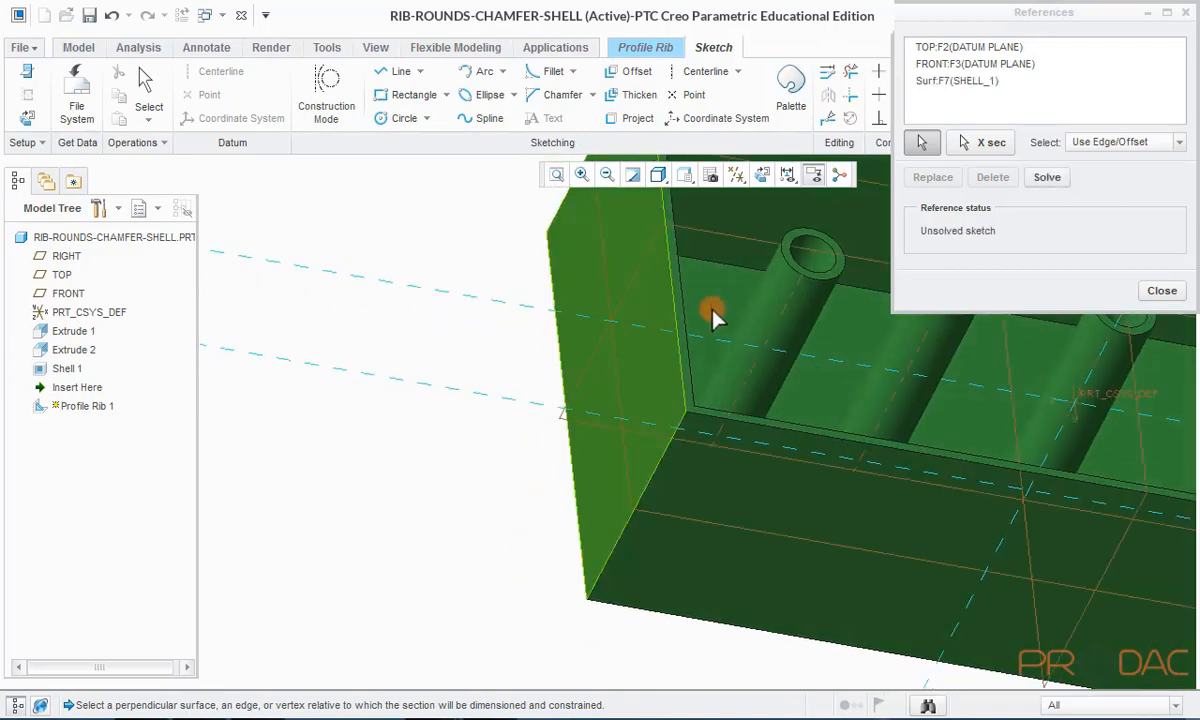
left_click(764, 286)
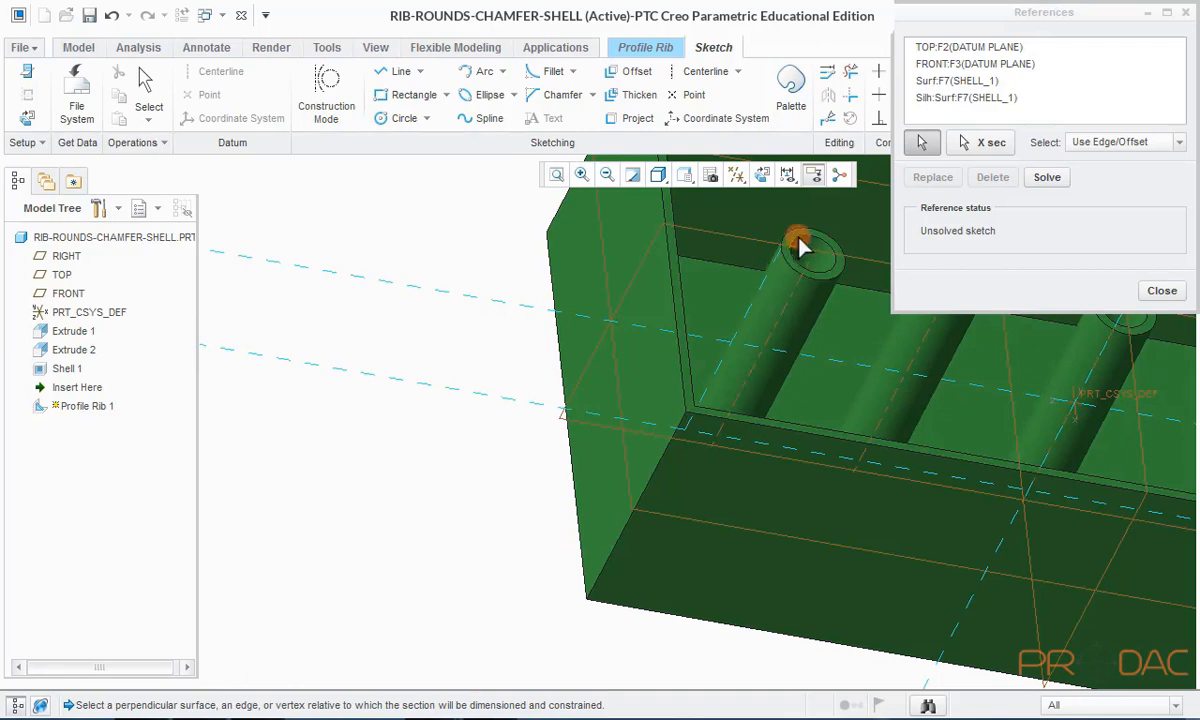
scroll(800, 245, "up", 3)
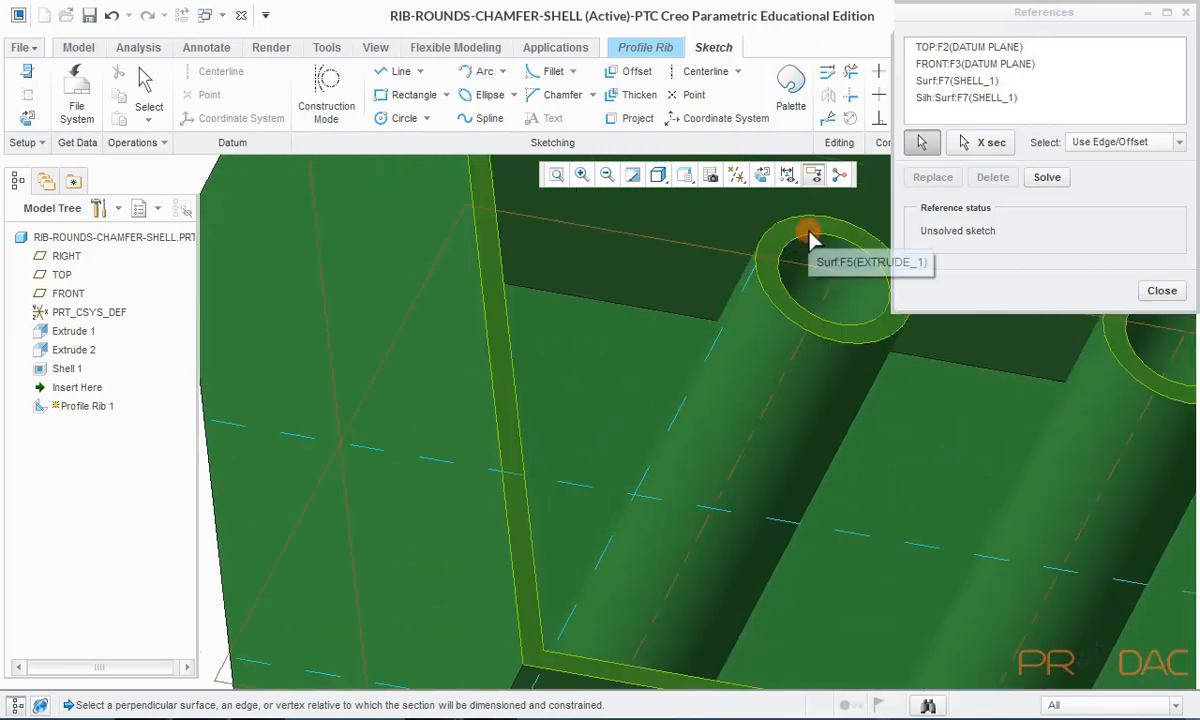
left_click(806, 237)
left_click(1185, 290)
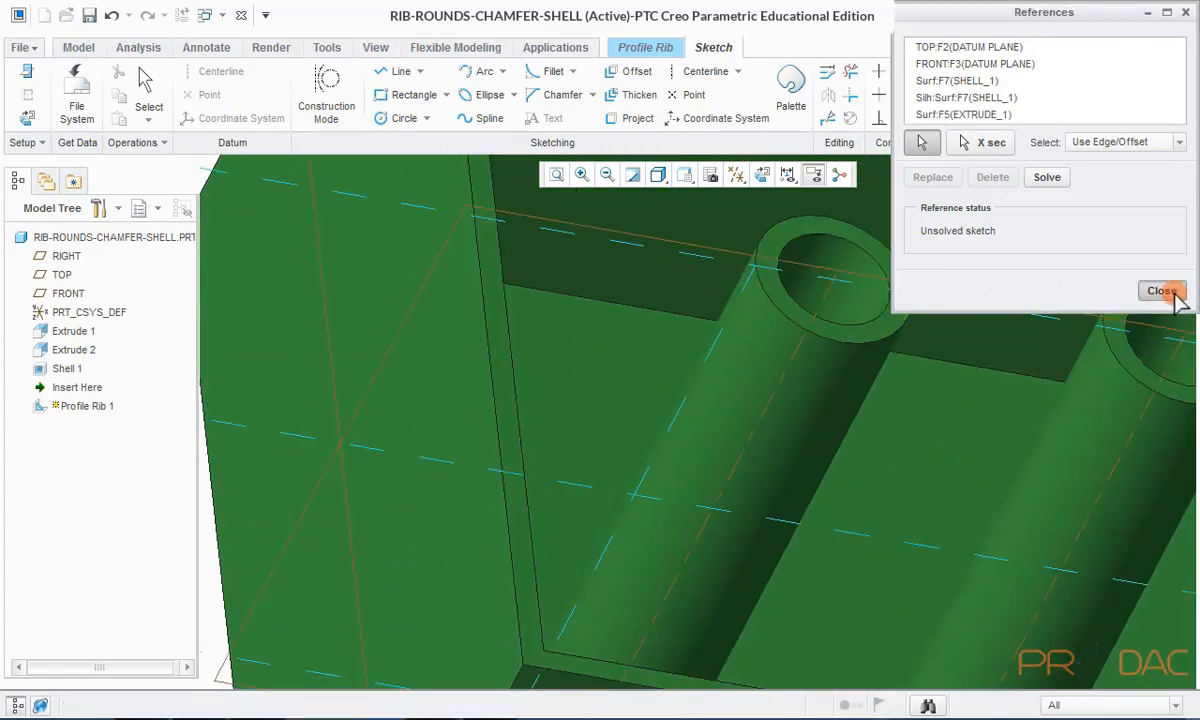
left_click(763, 175)
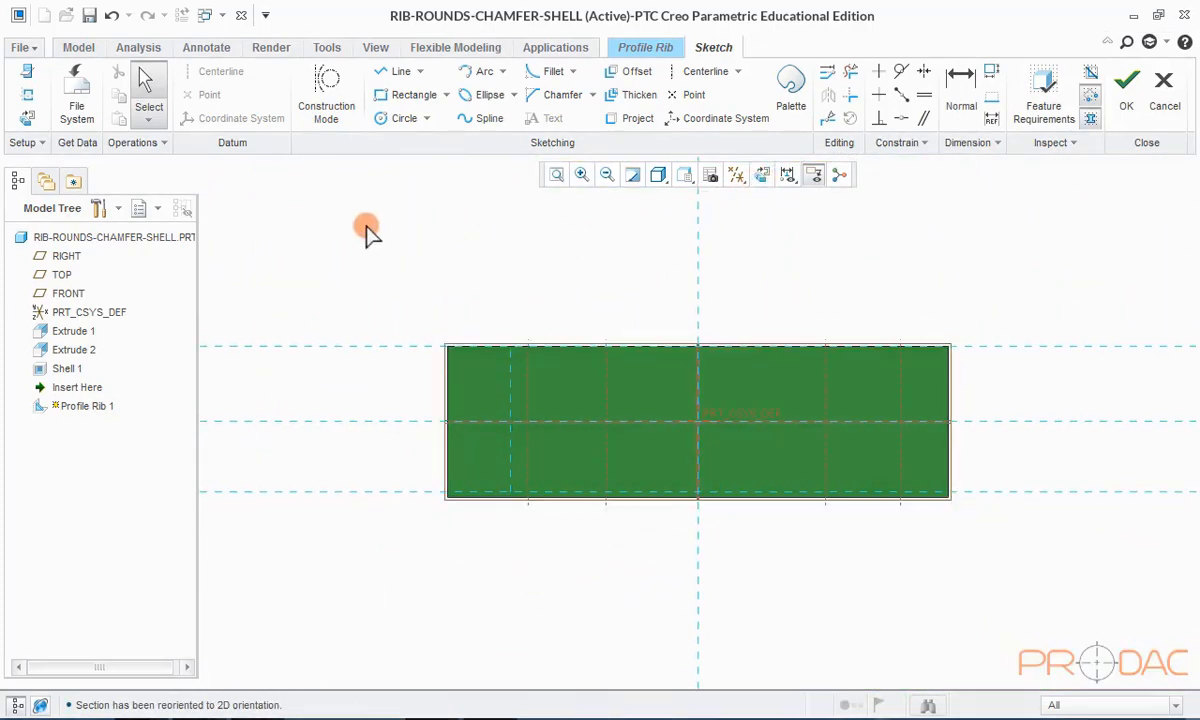
- Sketch a slanted line from the top outer edge of the first boss down to the inner floor near the end wall
left_click(390, 78)
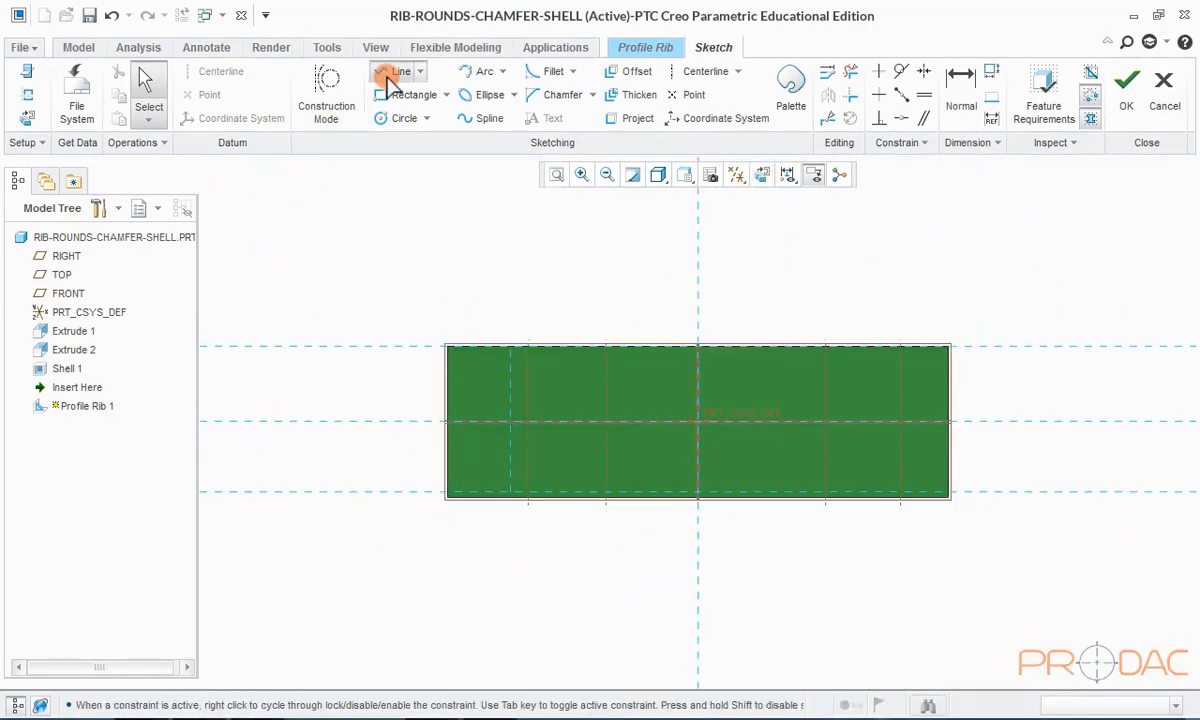
scroll(460, 365, "down", 3)
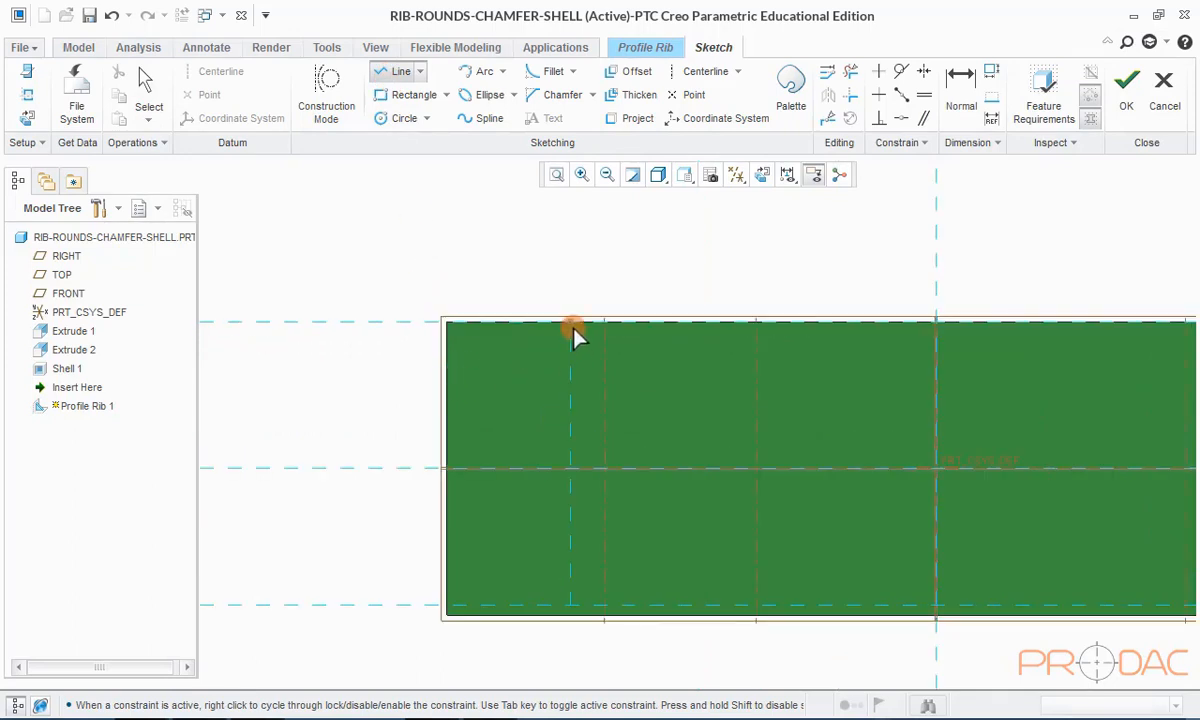
scroll(572, 333, "up", 1)
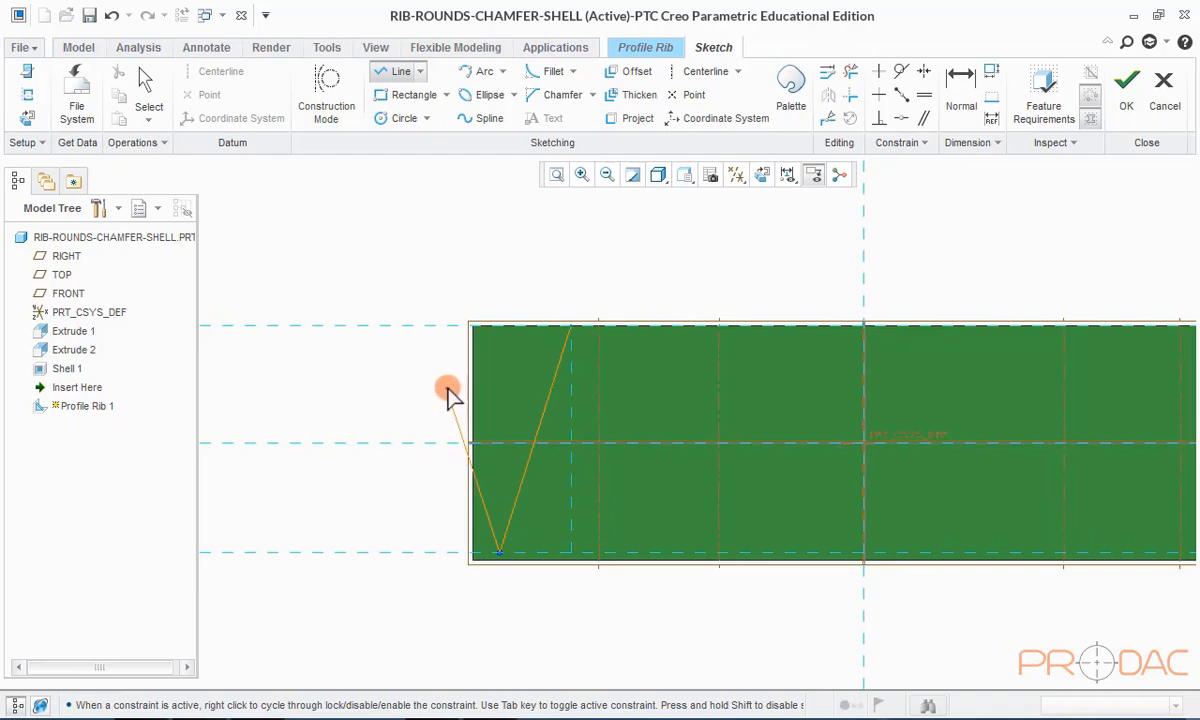
middle_click(490, 273)
middle_click(500, 268)
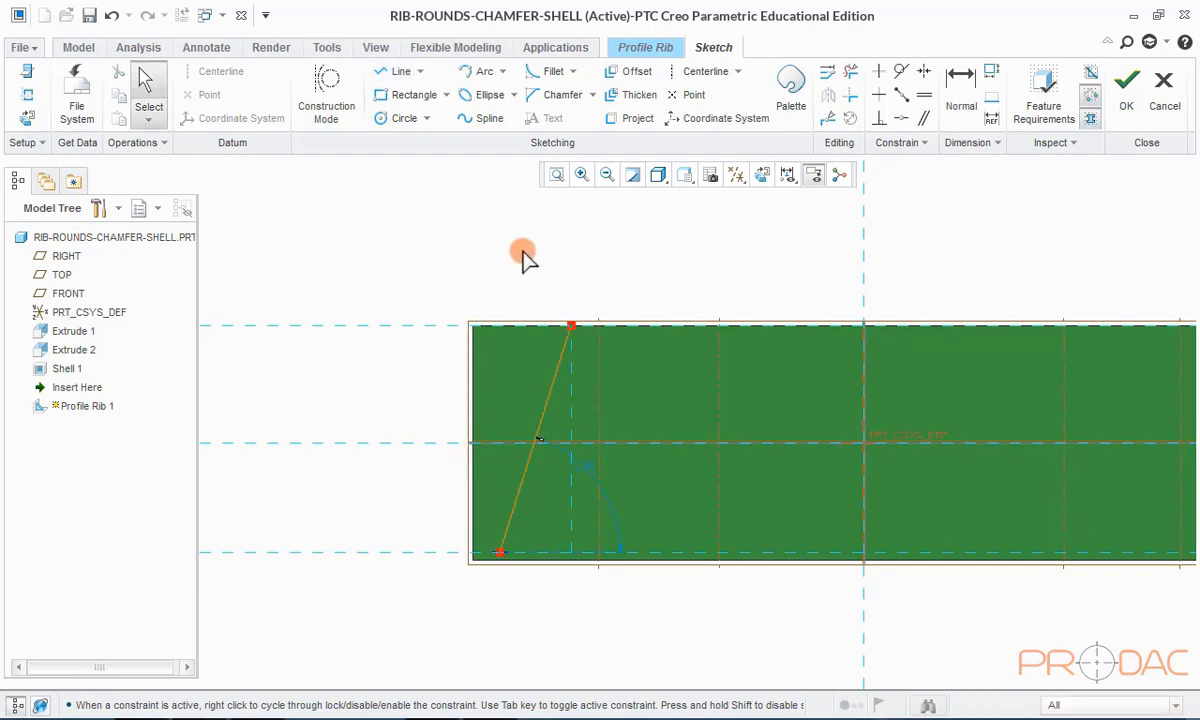
scroll(525, 257, "up", 1)
- Set the slanted line's angle to the floor to 75 degrees and finish the rib sketch
left_click(590, 415)
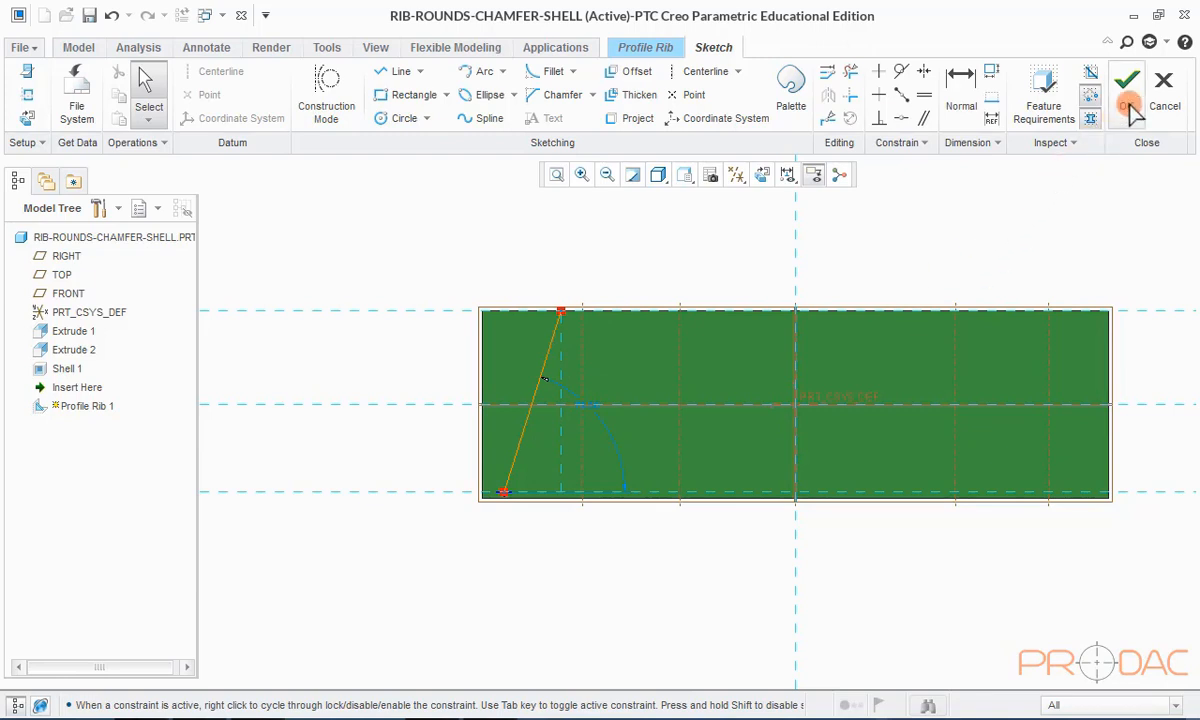
double_click(588, 415)
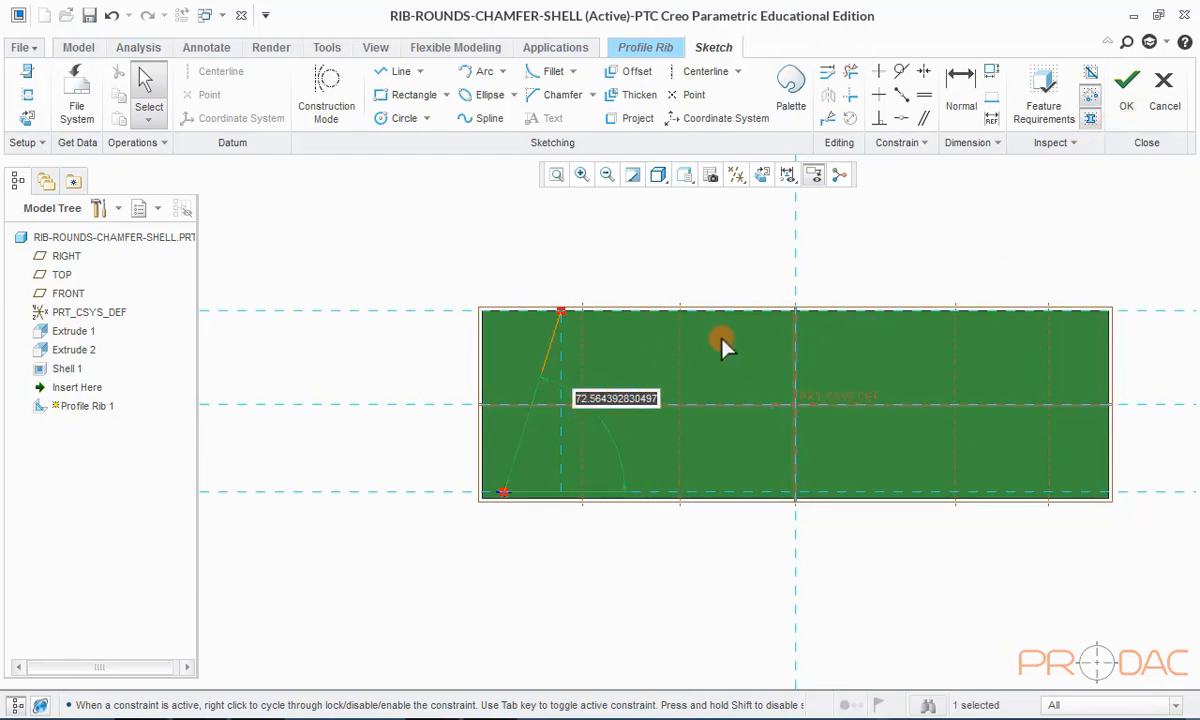
type("7")
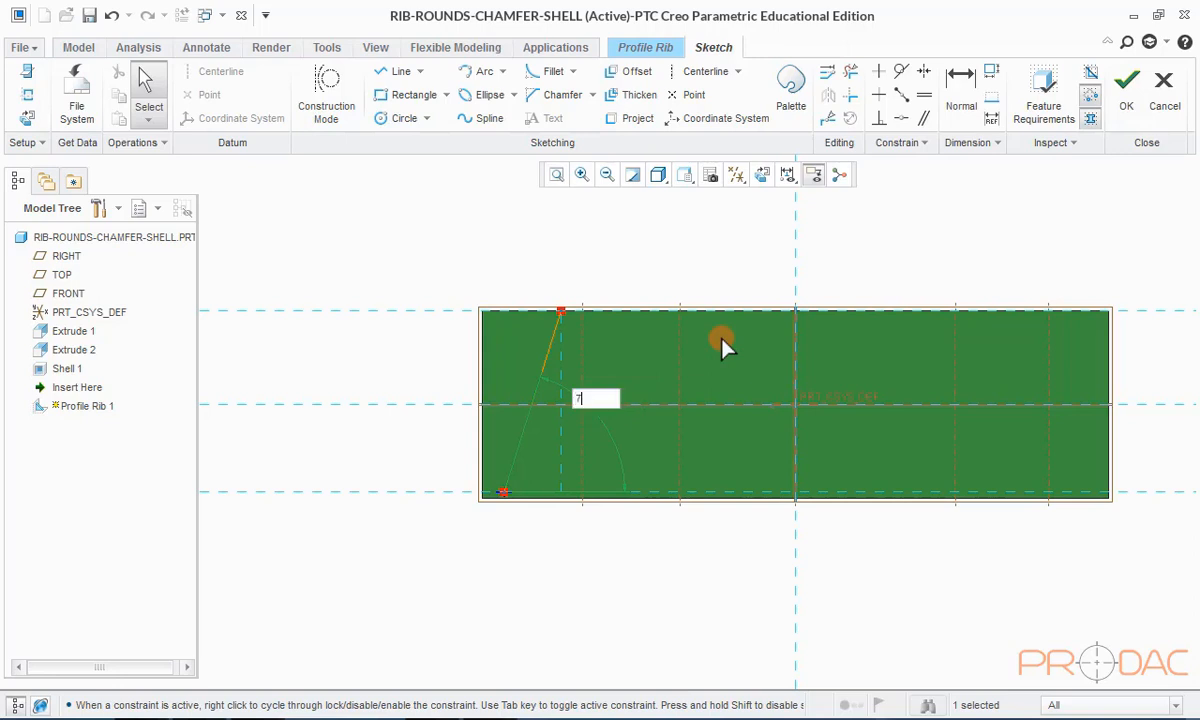
type("5")
key("Return")
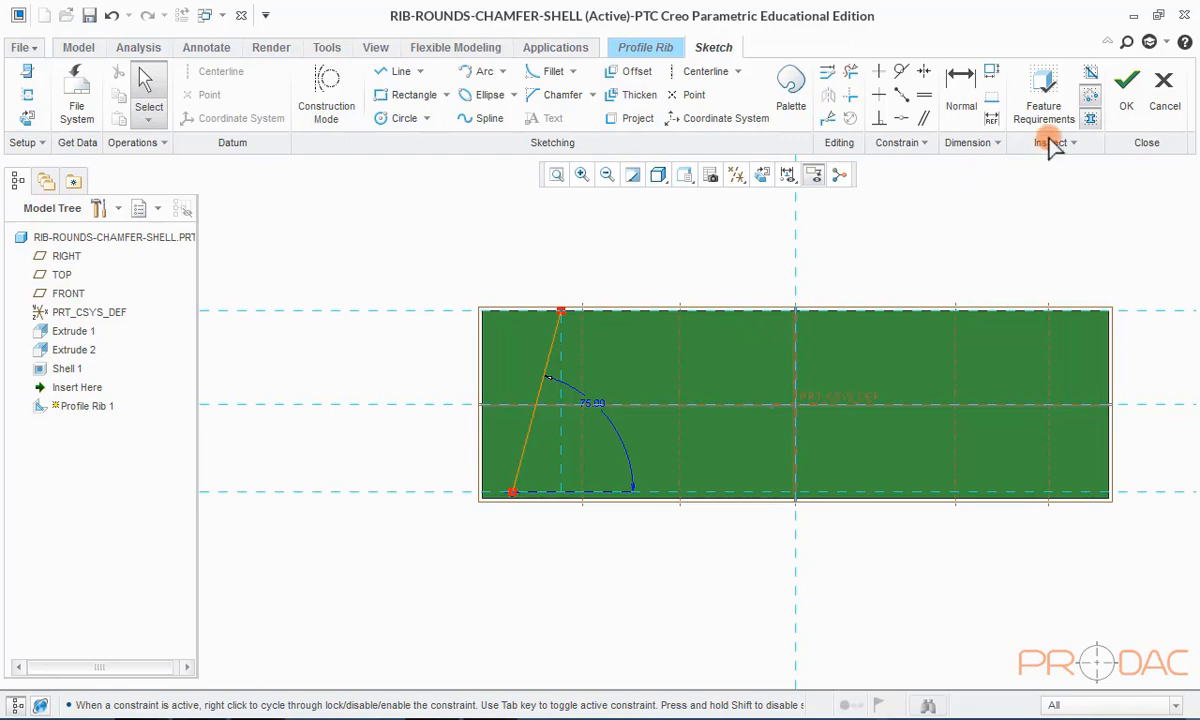
left_click(1124, 90)
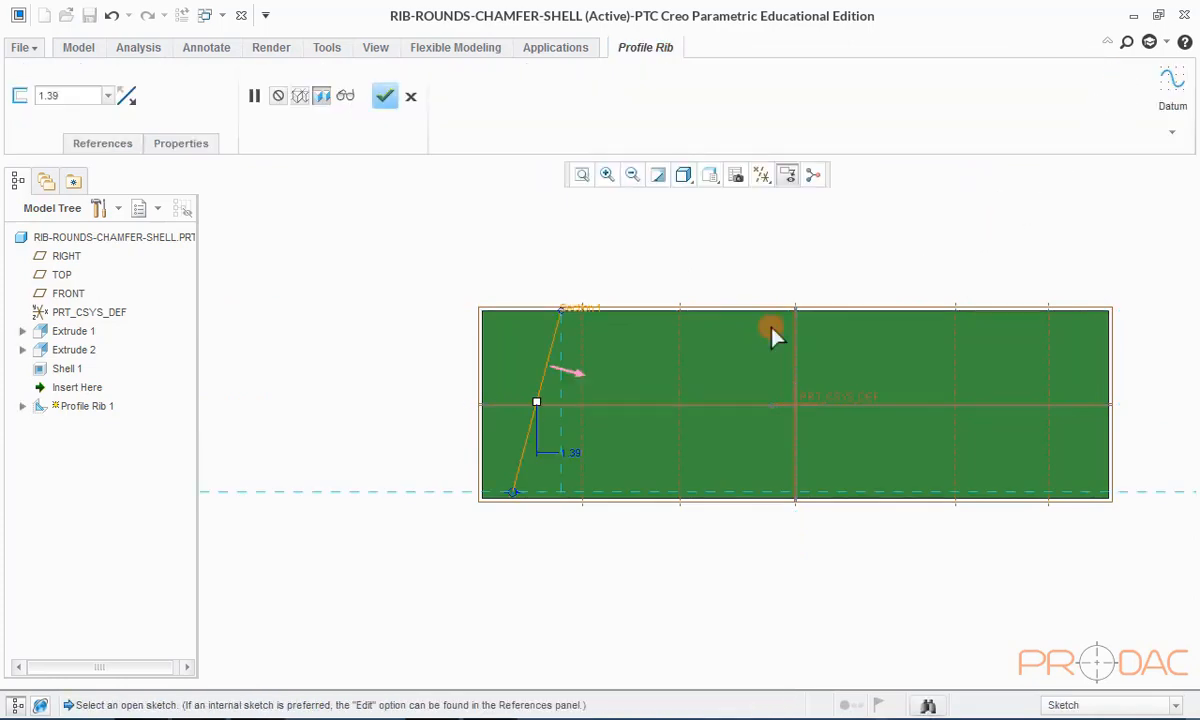
- Flip the rib's material direction away from the boss and back toward it
middle_click_drag(558, 314, 595, 387)
scroll(552, 323, "down", 5)
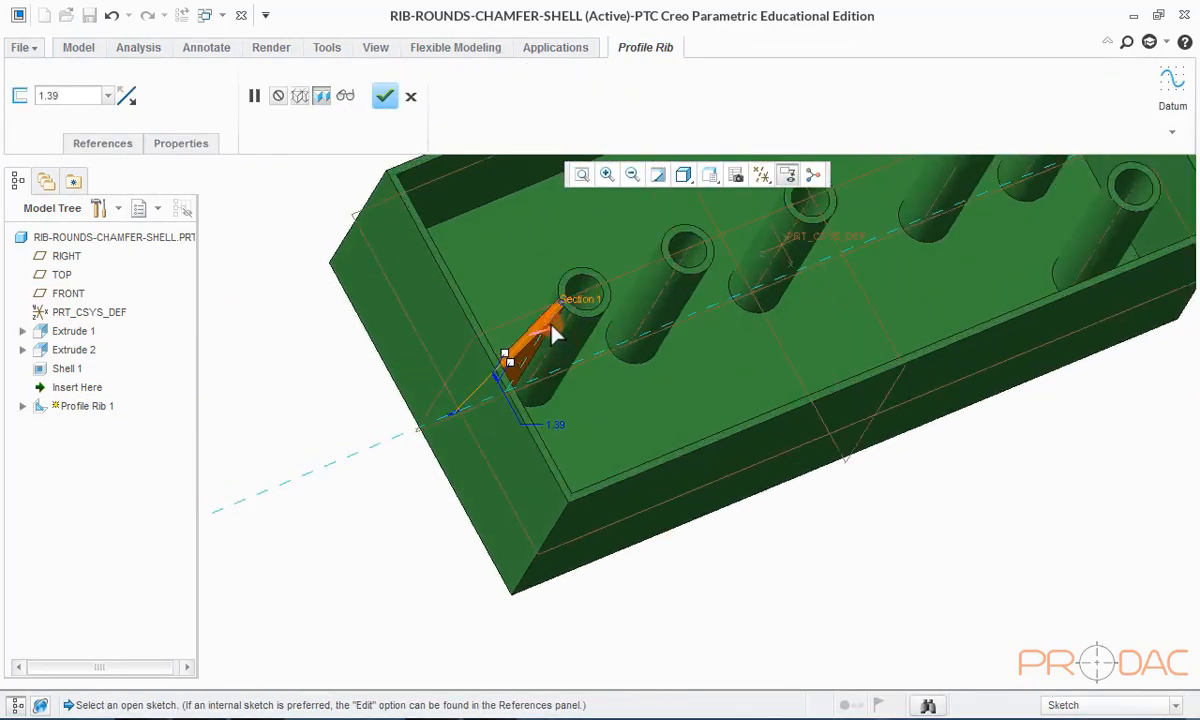
middle_click_drag(573, 337, 527, 333)
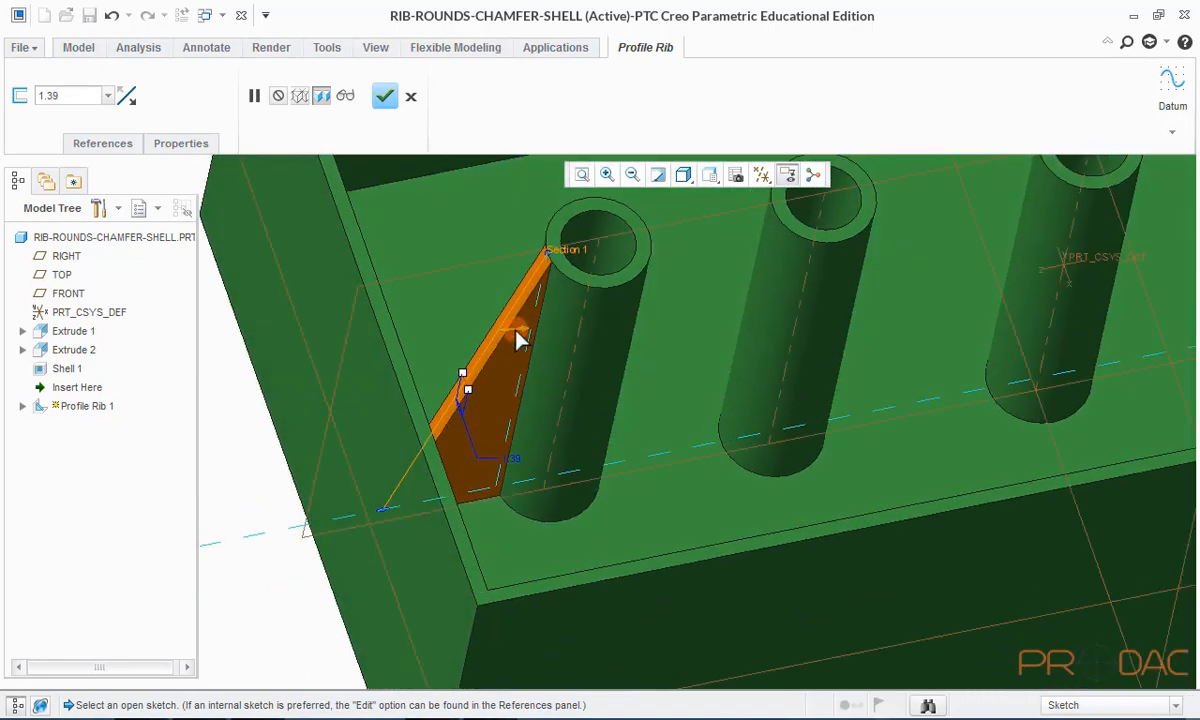
left_click(523, 335)
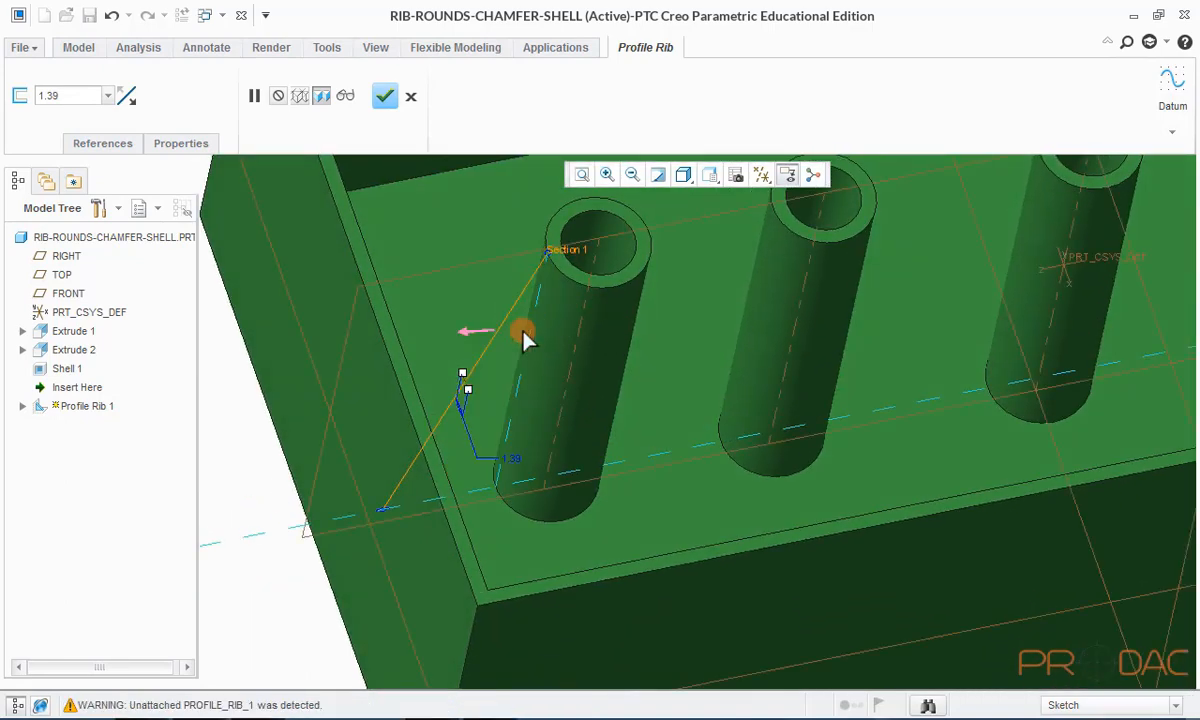
left_click(476, 331)
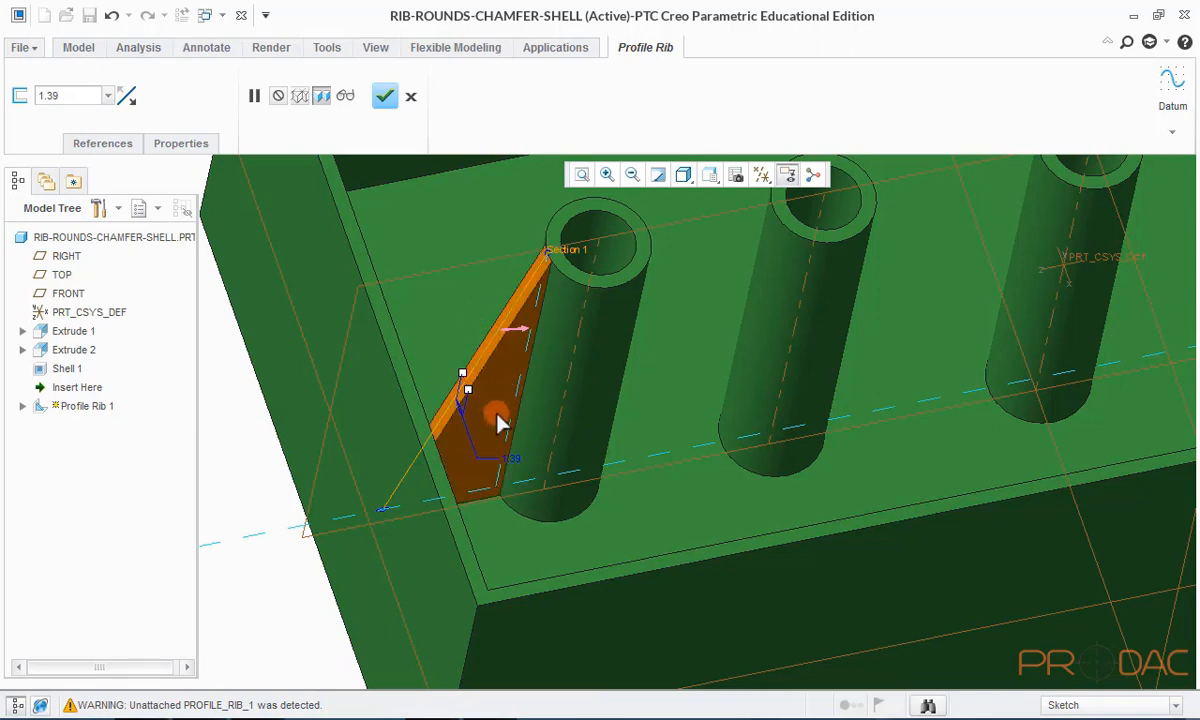
- Set the profile rib's thickness to 1, complete the rib and restore the default orientation
double_click(508, 460)
type("1")
key("Return")
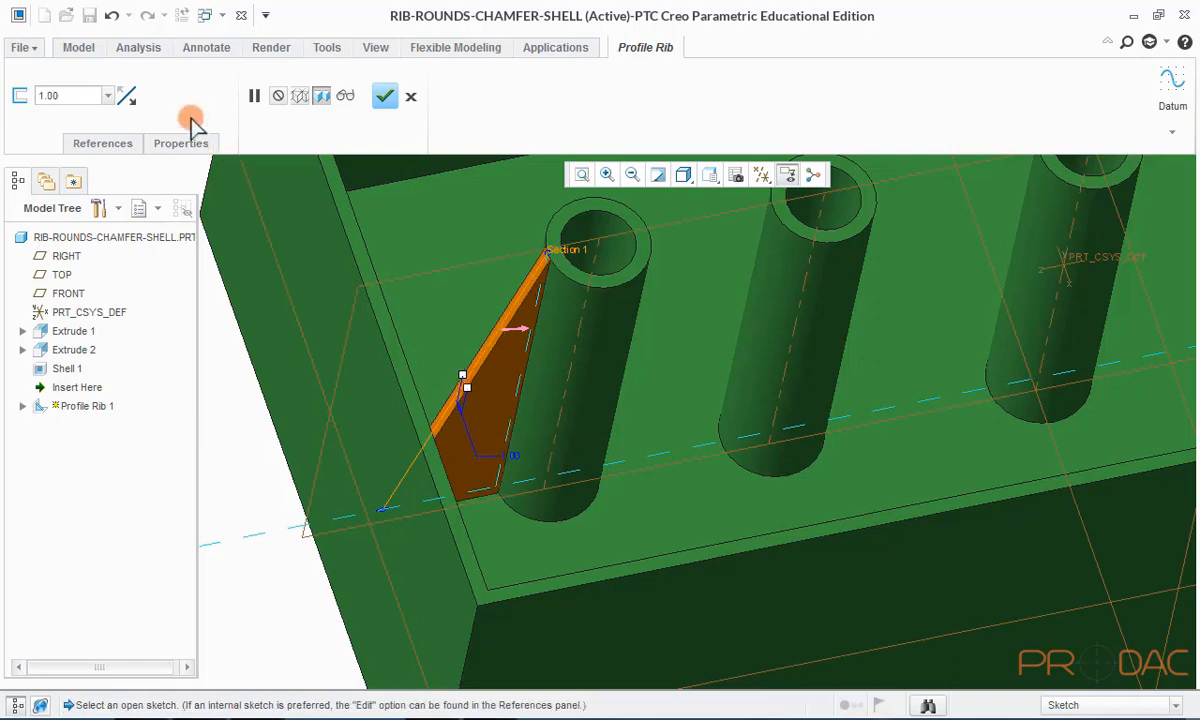
double_click(70, 97)
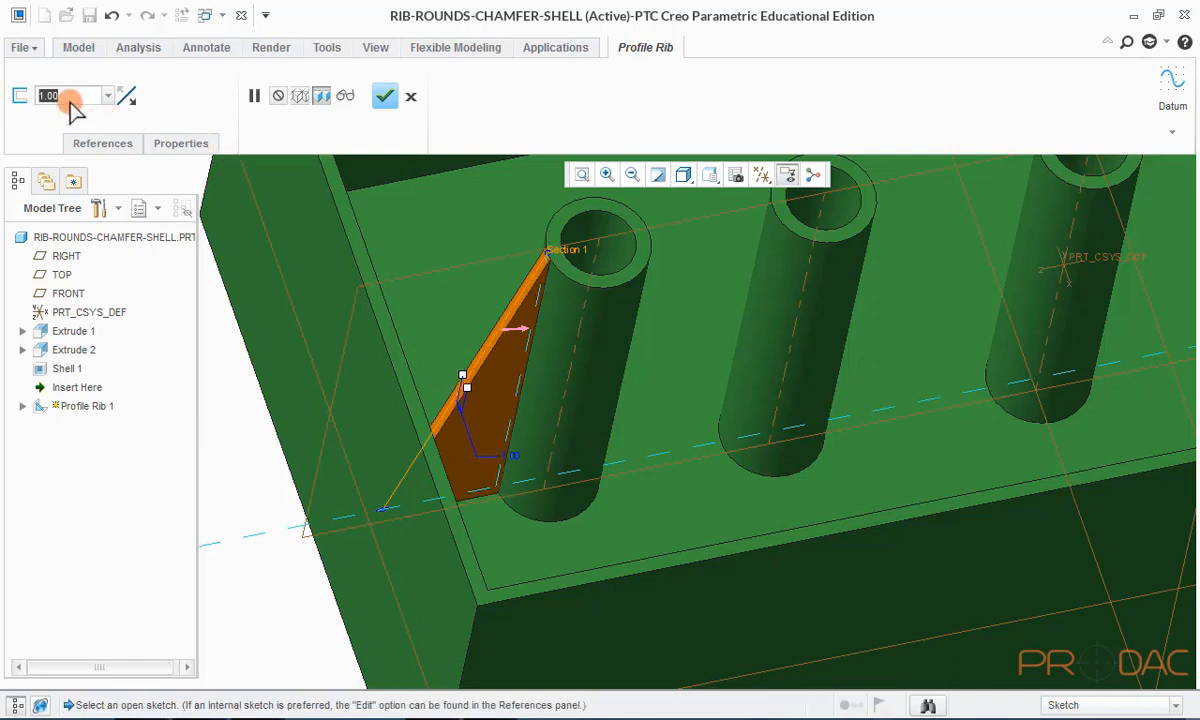
left_click(386, 99)
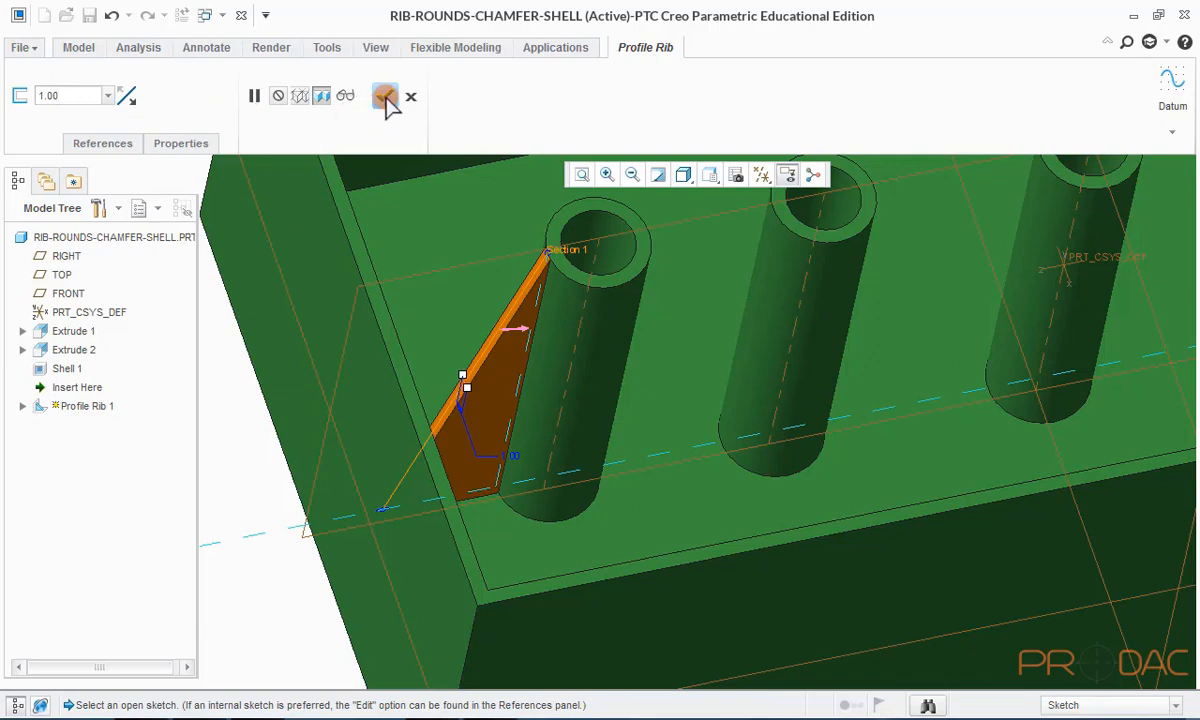
key("ctrl+d")
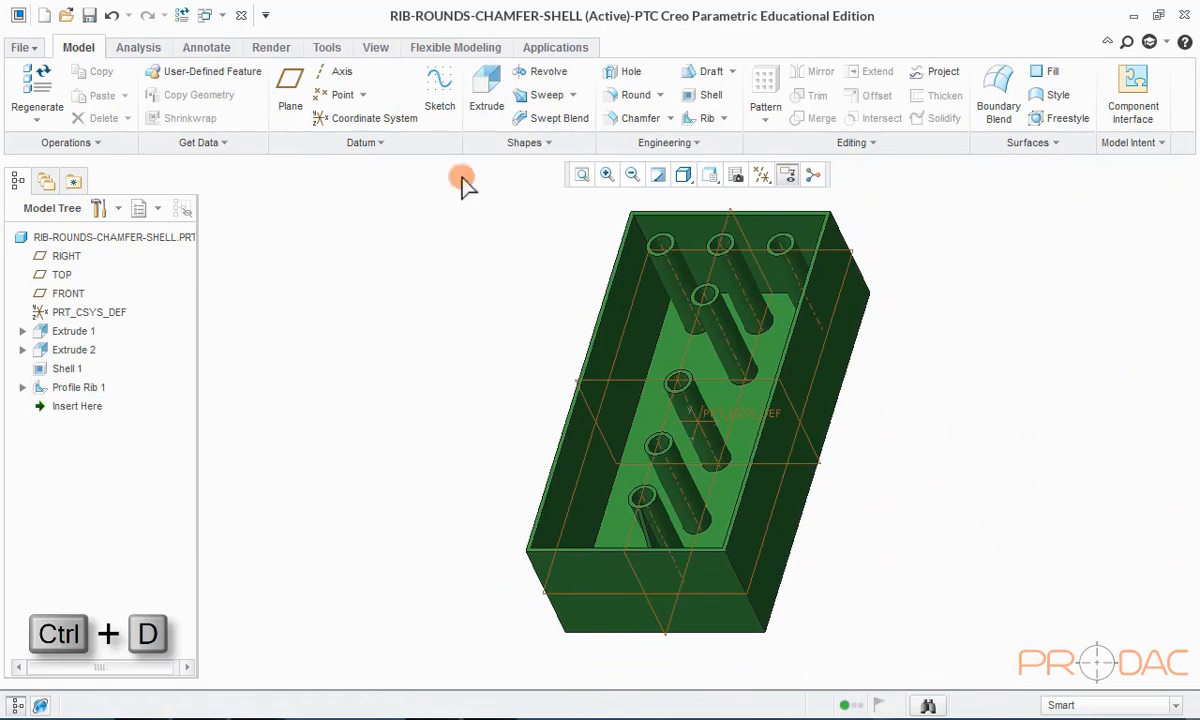
mouse_move(511, 384)
middle_mouse_down()
mouse_move(540, 400)
mouse_move(493, 394)
middle_mouse_up()
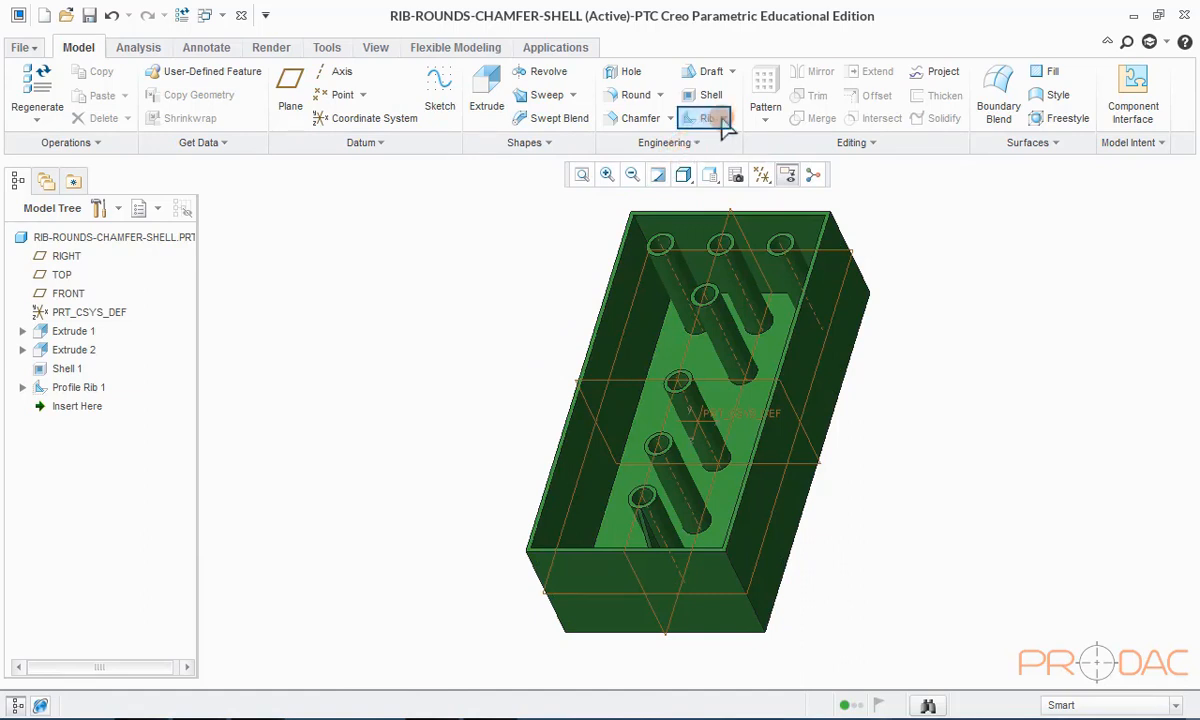
- Start a trajectory rib with an internal sketch on the block's top rim face, and orient the view parallel to the sketch
left_click(723, 118)
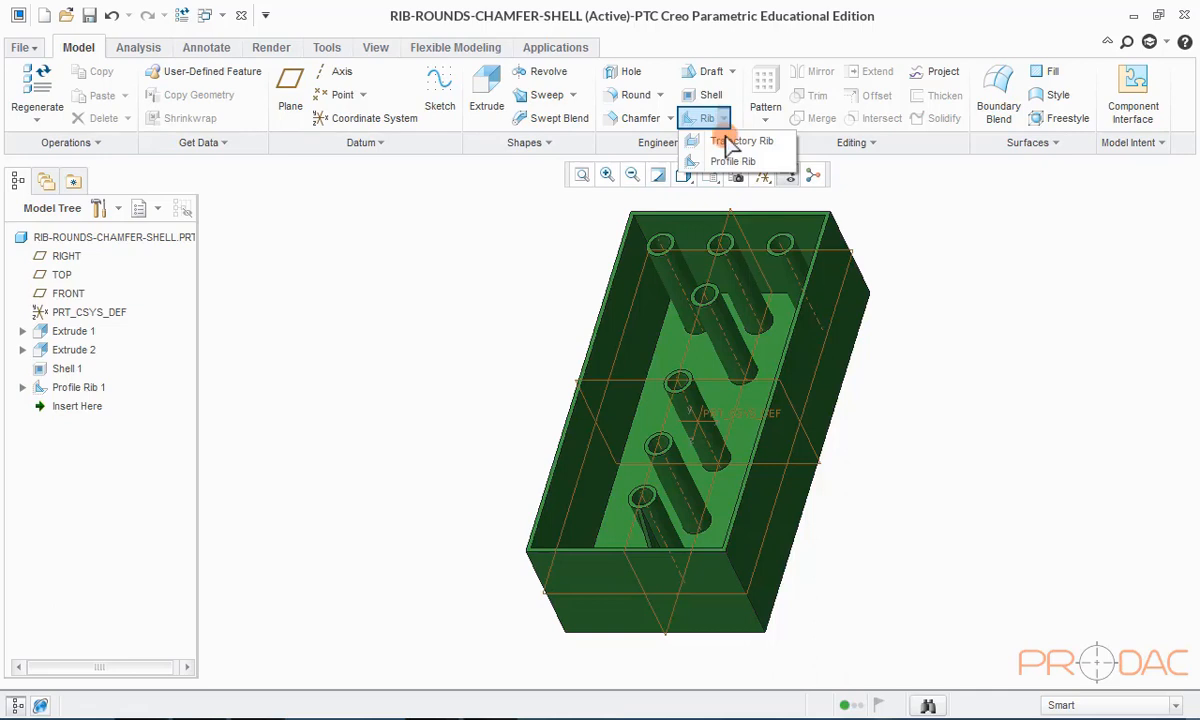
left_click(727, 143)
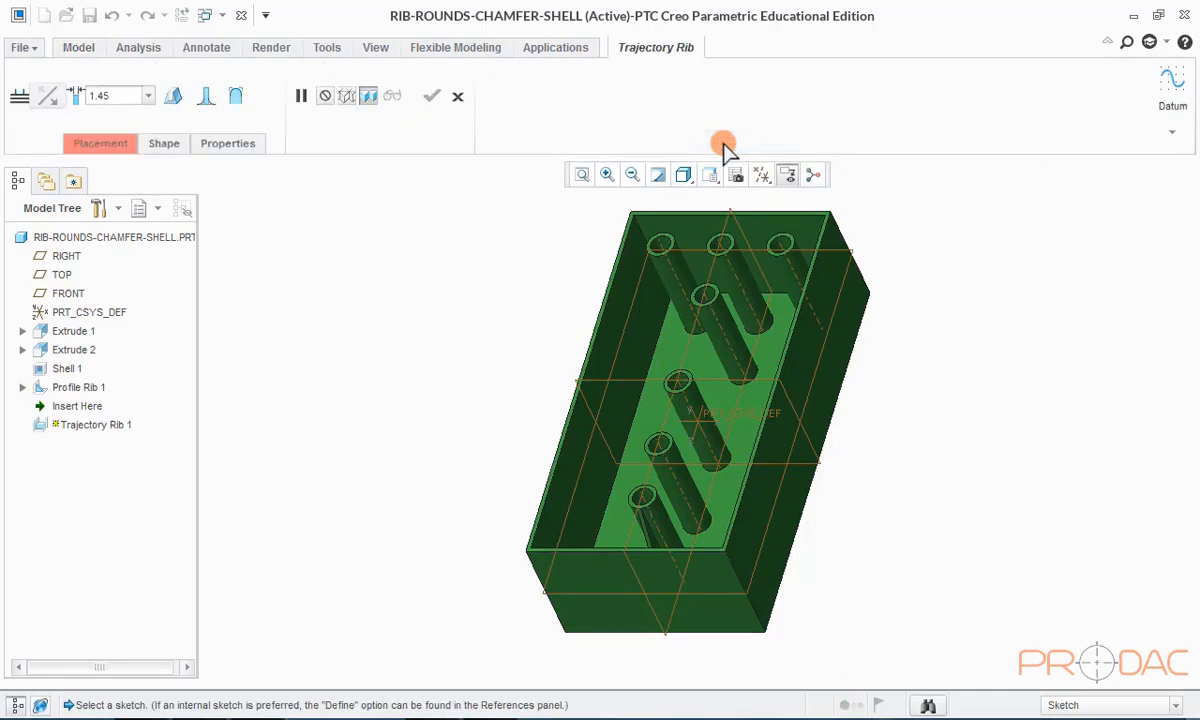
left_click(118, 150)
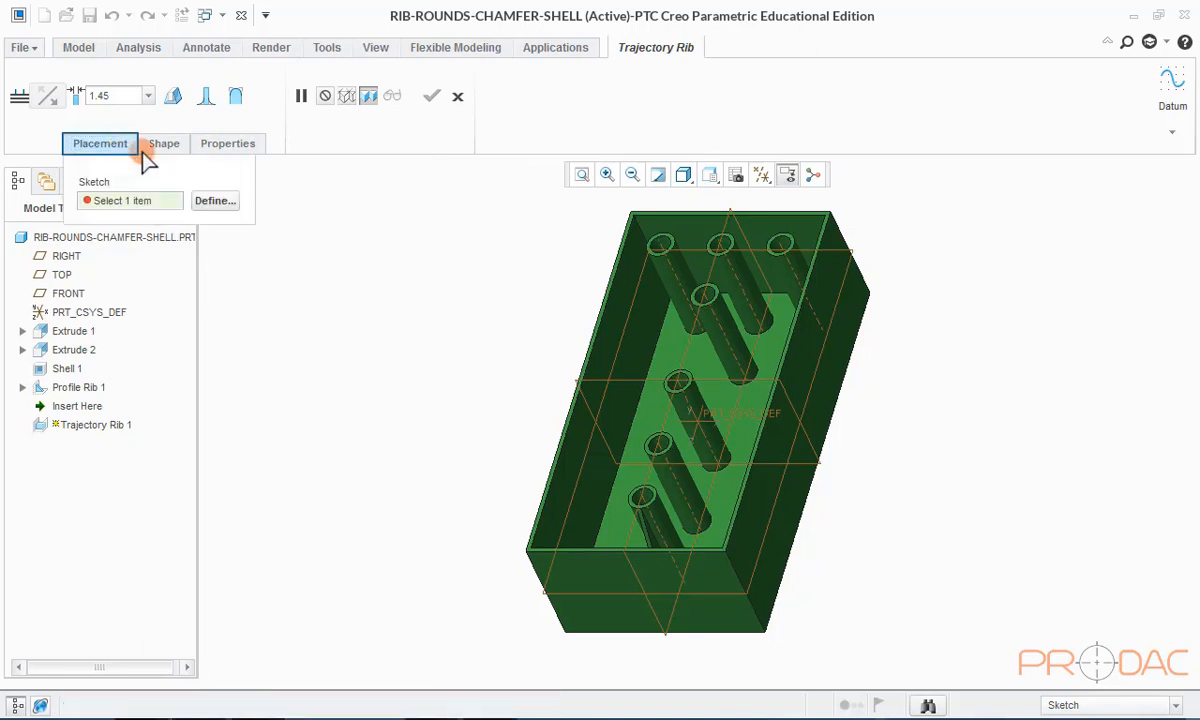
left_click(226, 200)
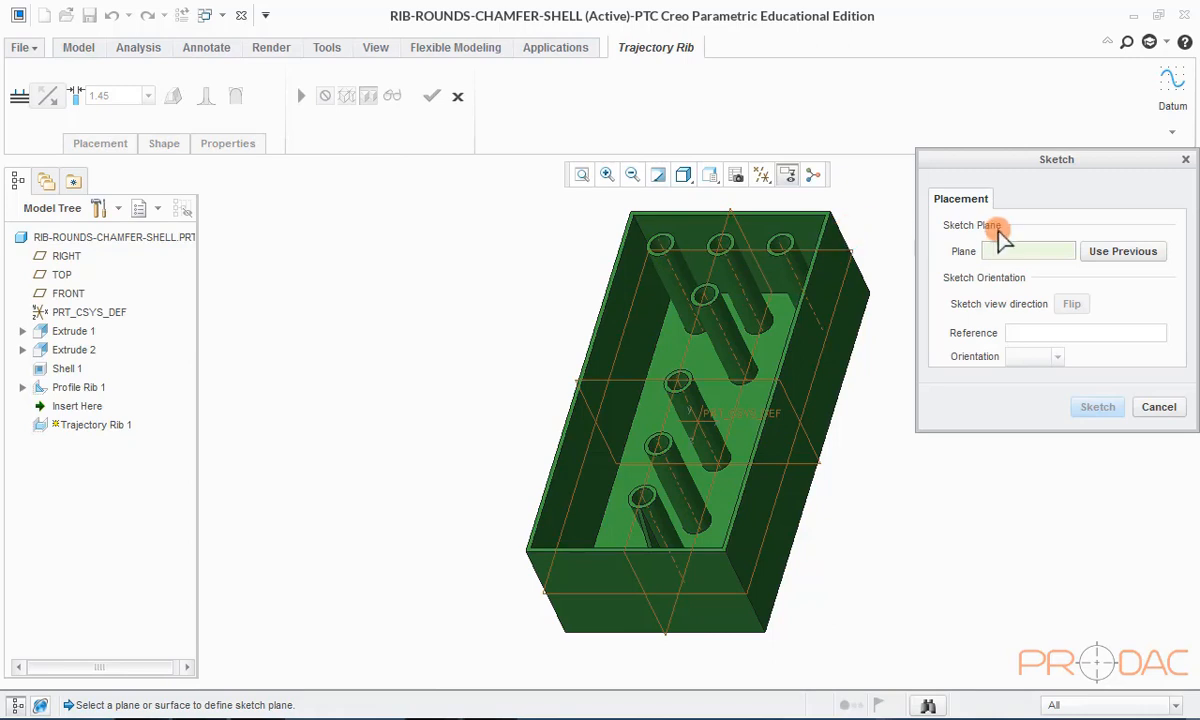
scroll(830, 230, "up", 3)
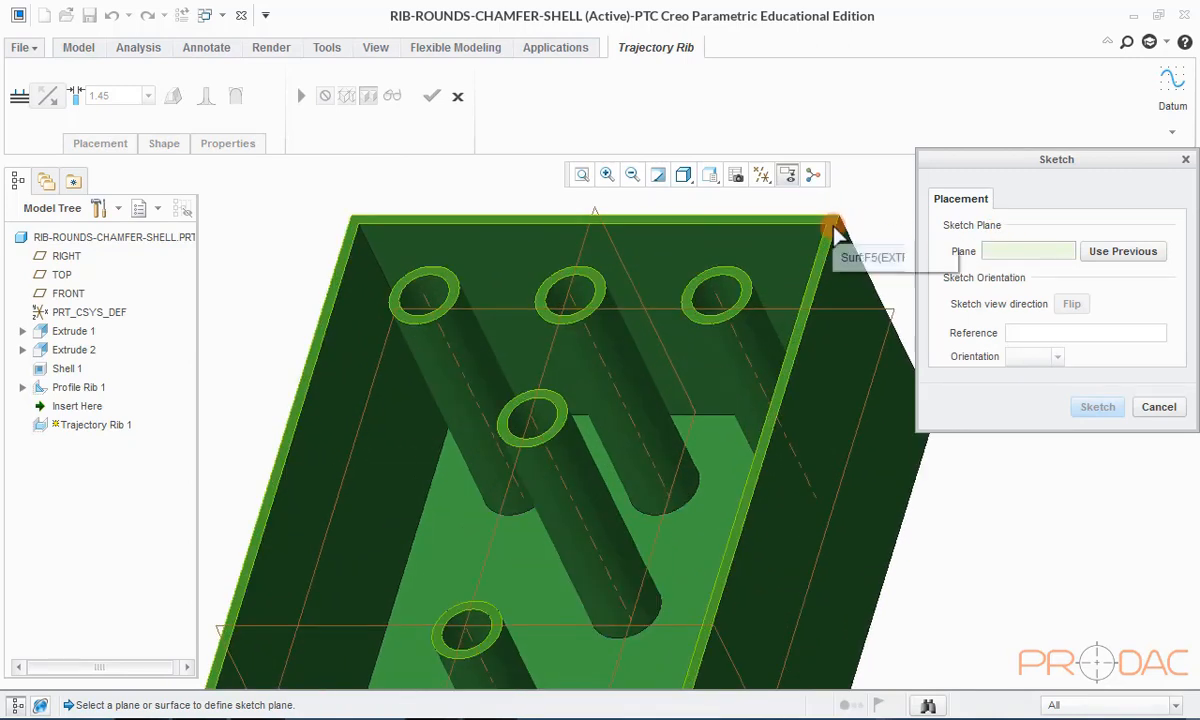
left_click(835, 230)
scroll(615, 229, "down", 5)
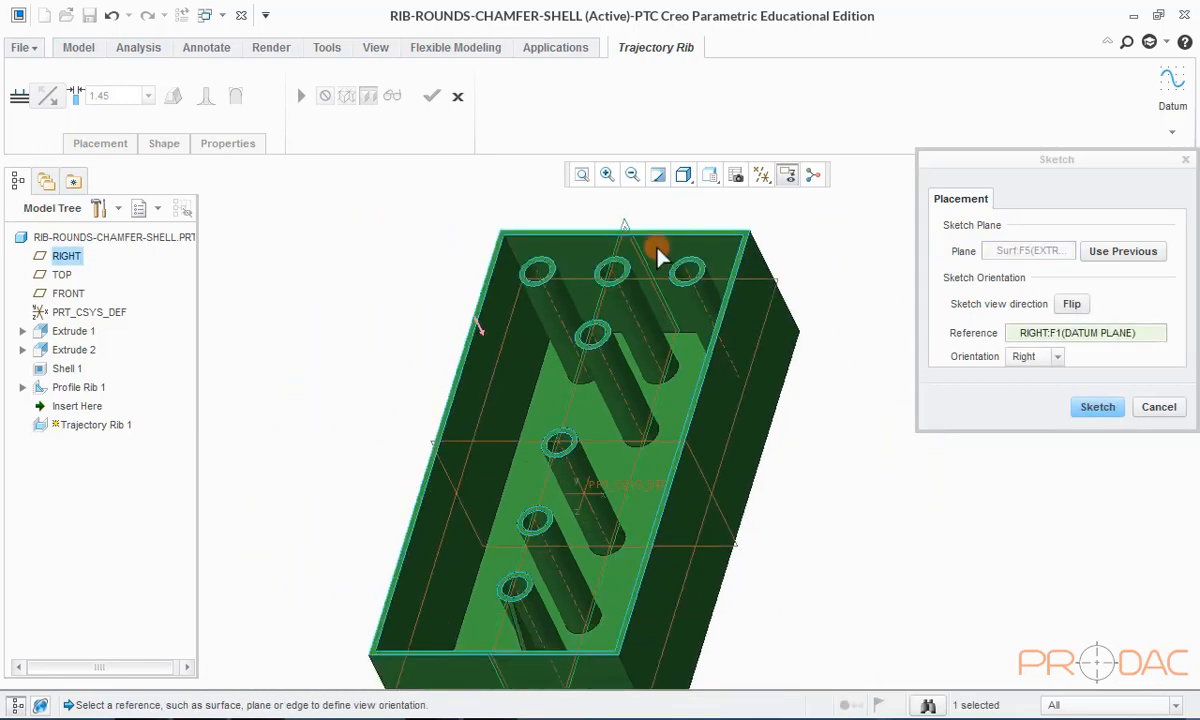
left_click(1097, 407)
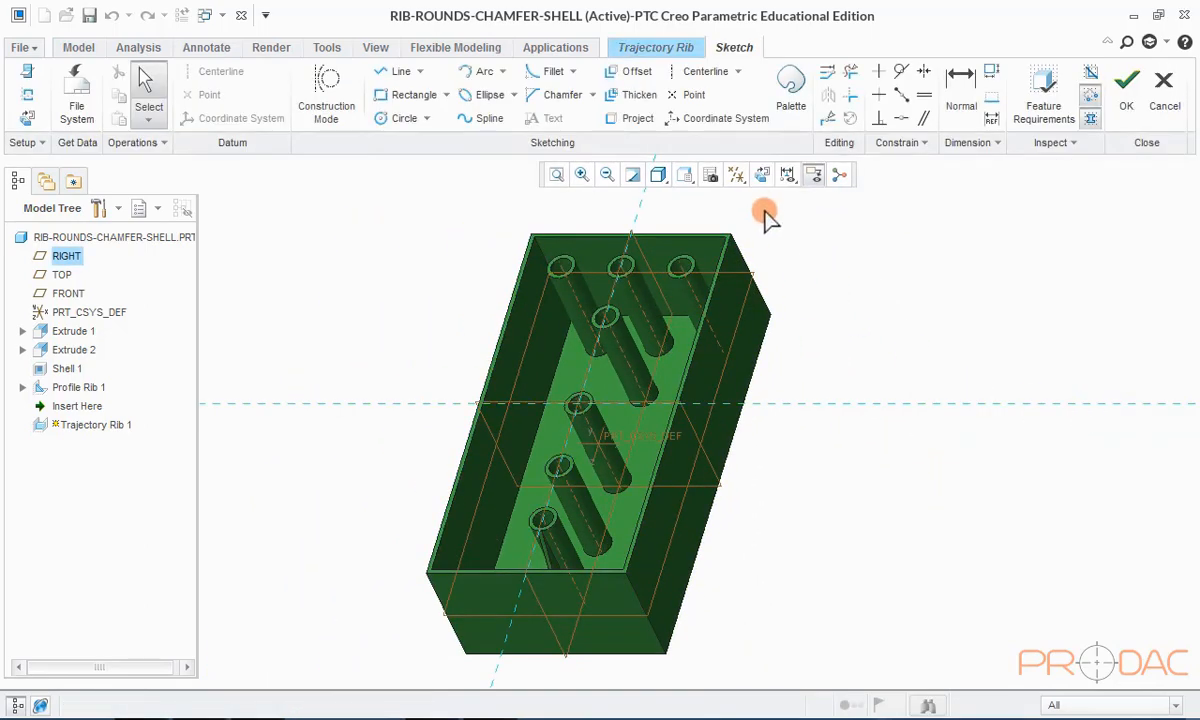
left_click(762, 177)
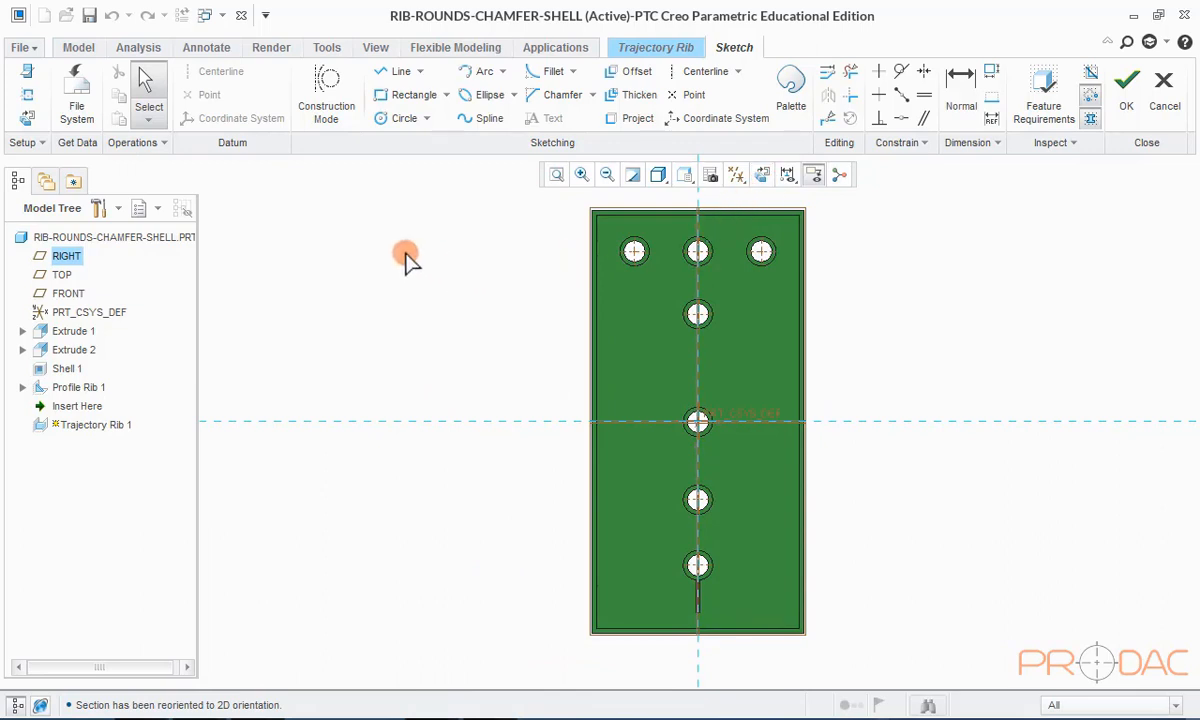
- Add the shell's upper and left inner walls and the outer circles of the top row's left and middle bosses as sketch references
right_click(406, 257)
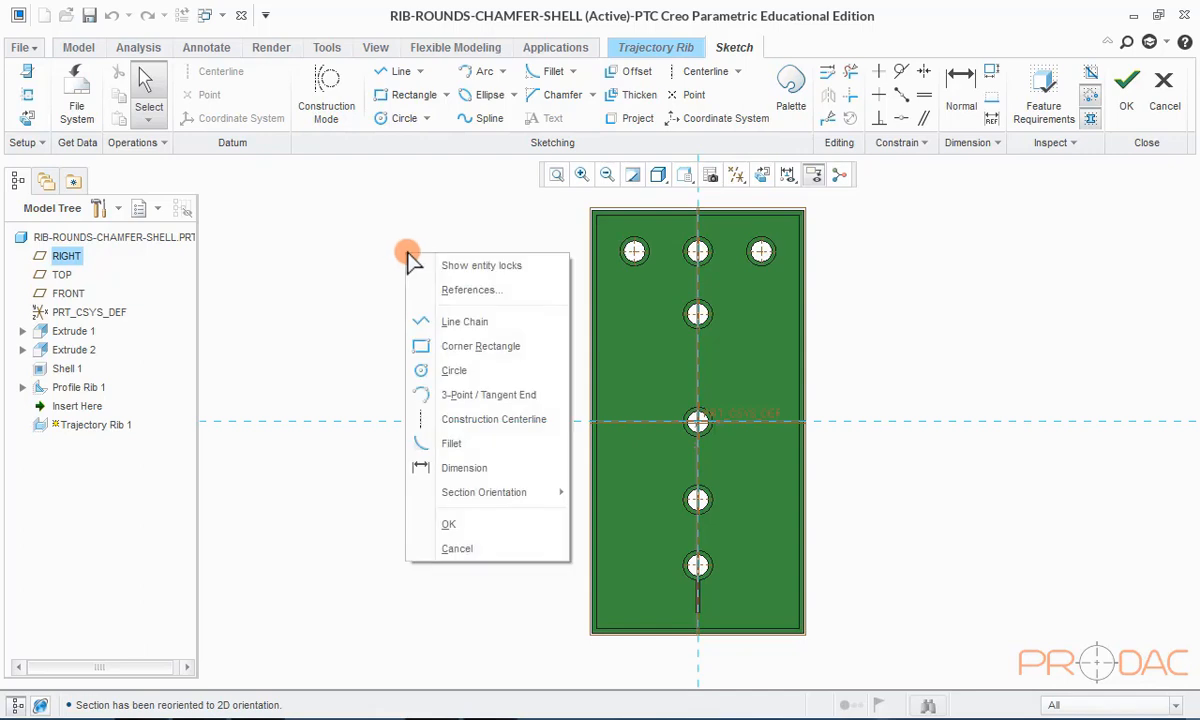
left_click(468, 292)
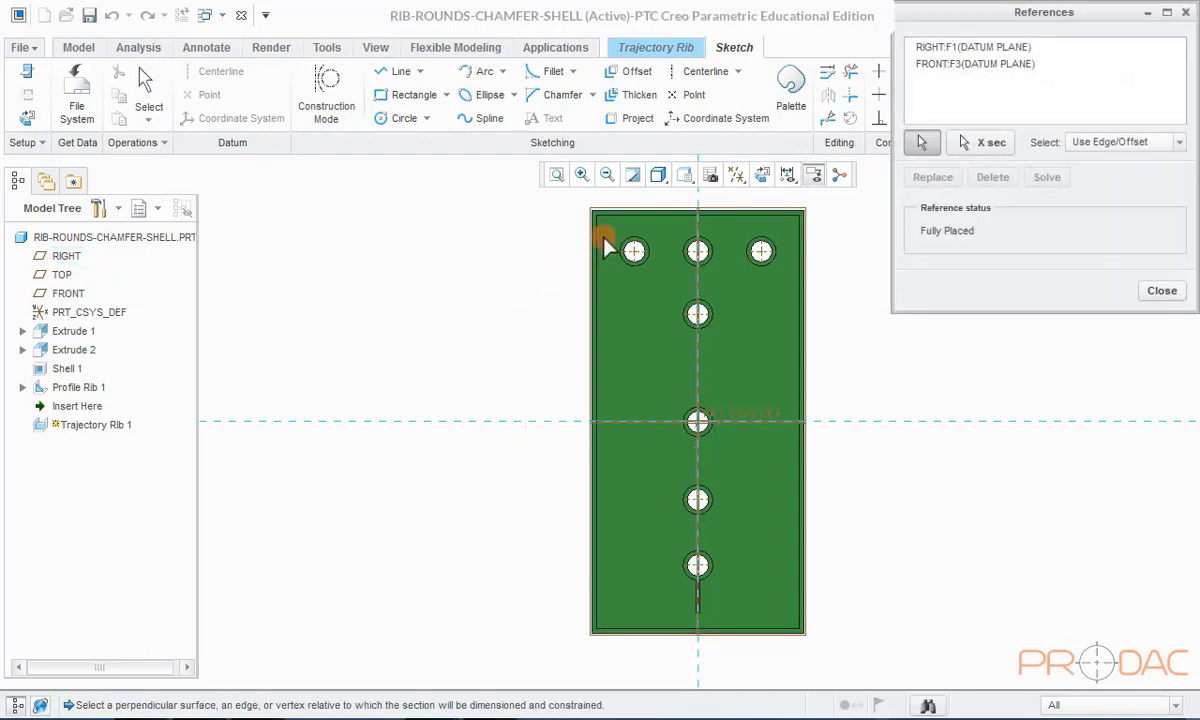
scroll(675, 206, "up", 5)
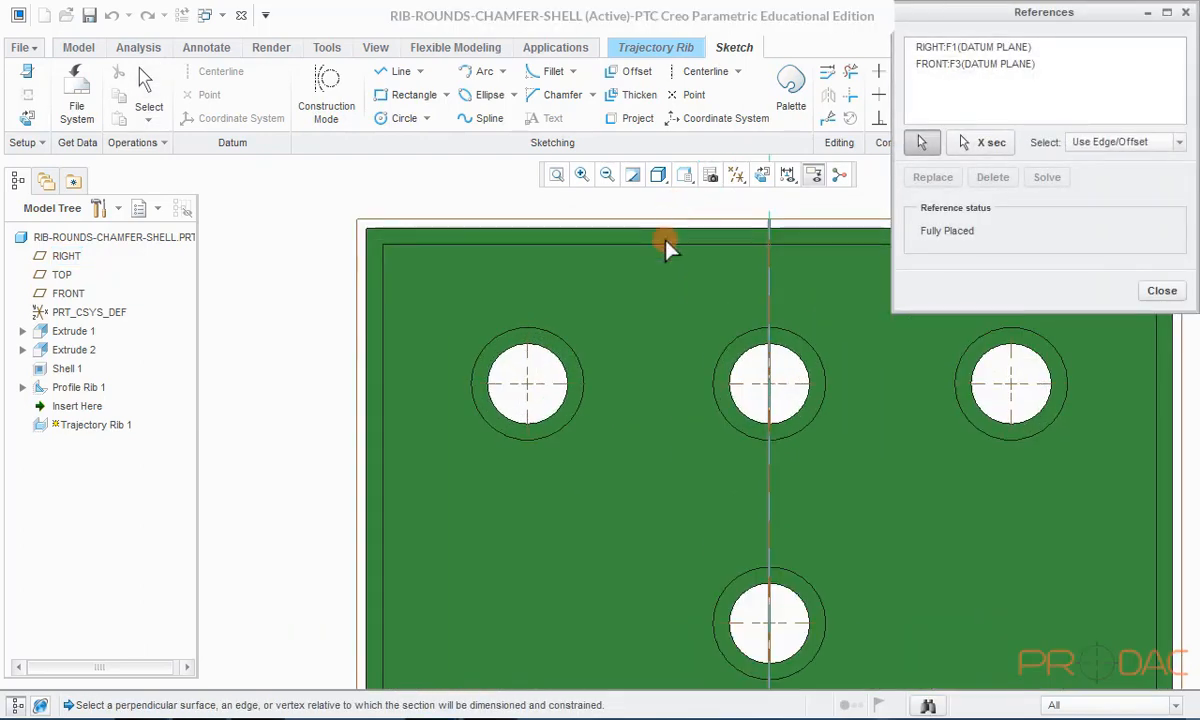
left_click(650, 250)
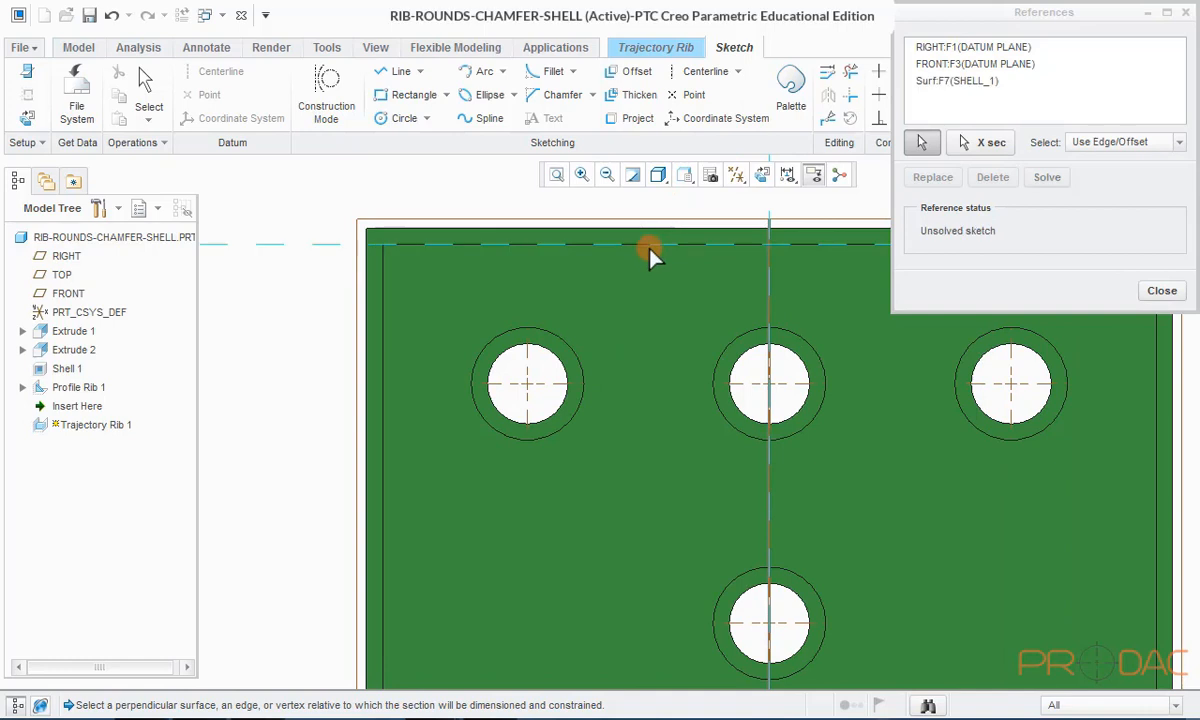
left_click(386, 266)
left_click(543, 336)
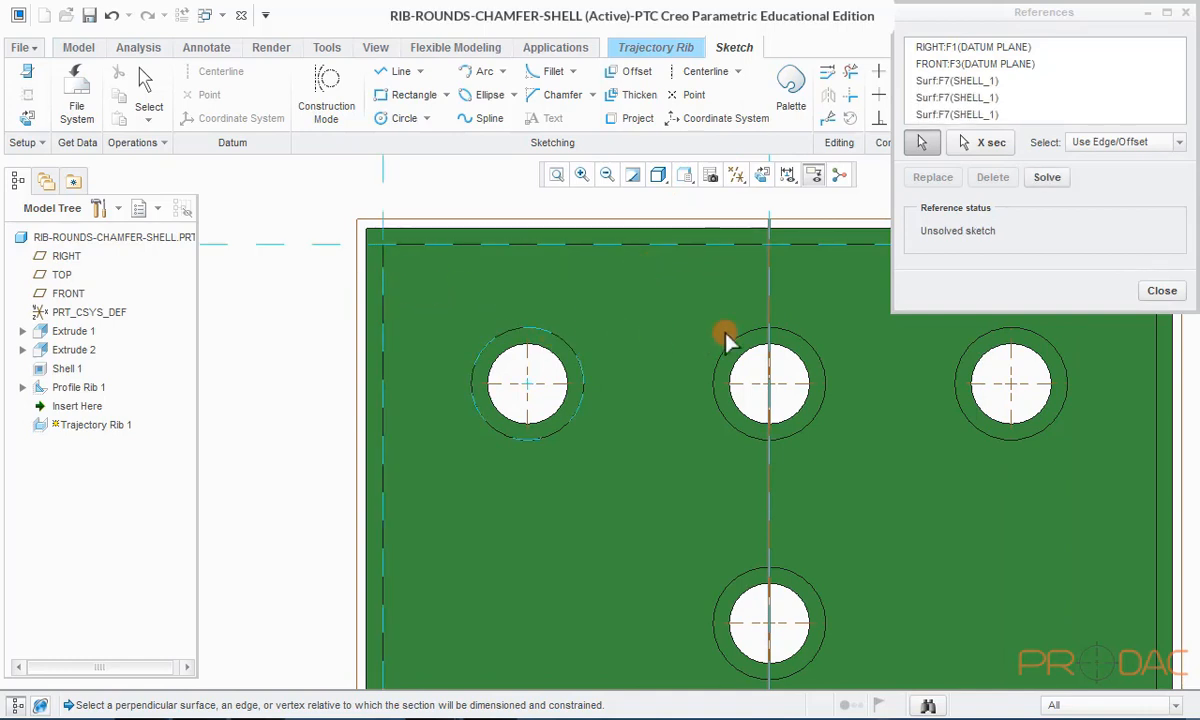
left_click(752, 332)
- Add the top row's right boss, the right inner wall and the next two bosses along the centre axis as sketch references
scroll(530, 350, "up", 2)
scroll(806, 341, "down", 2)
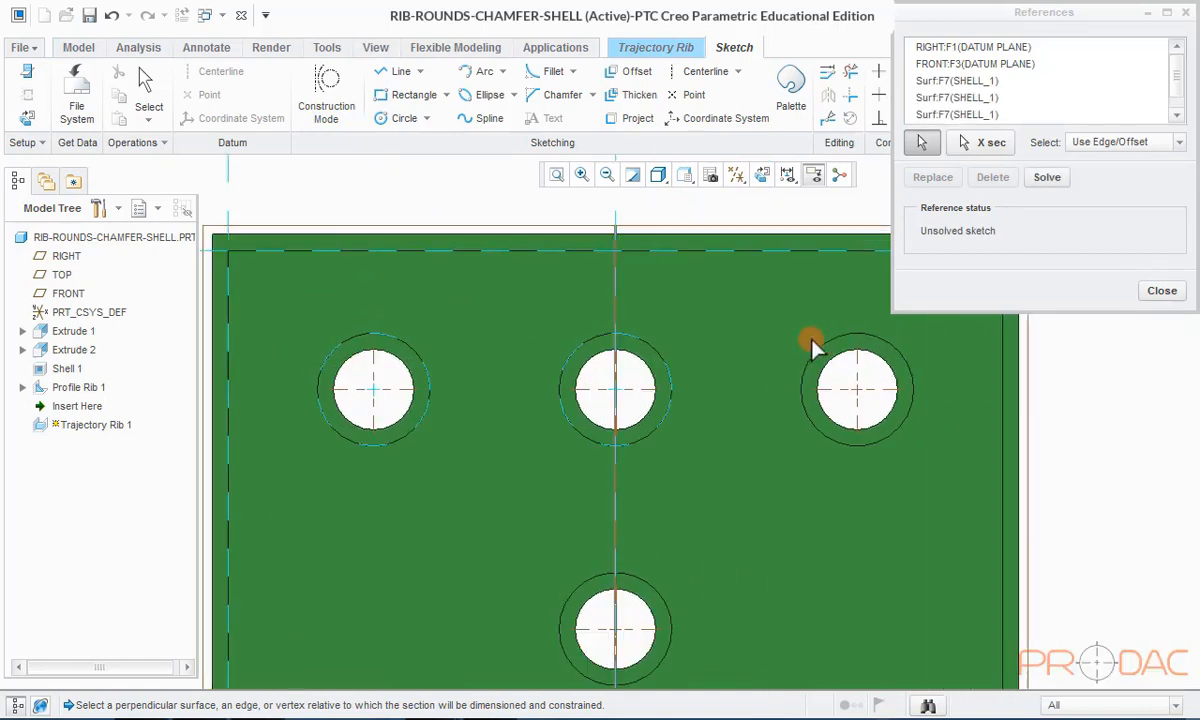
left_click(840, 340)
scroll(620, 340, "up", 2)
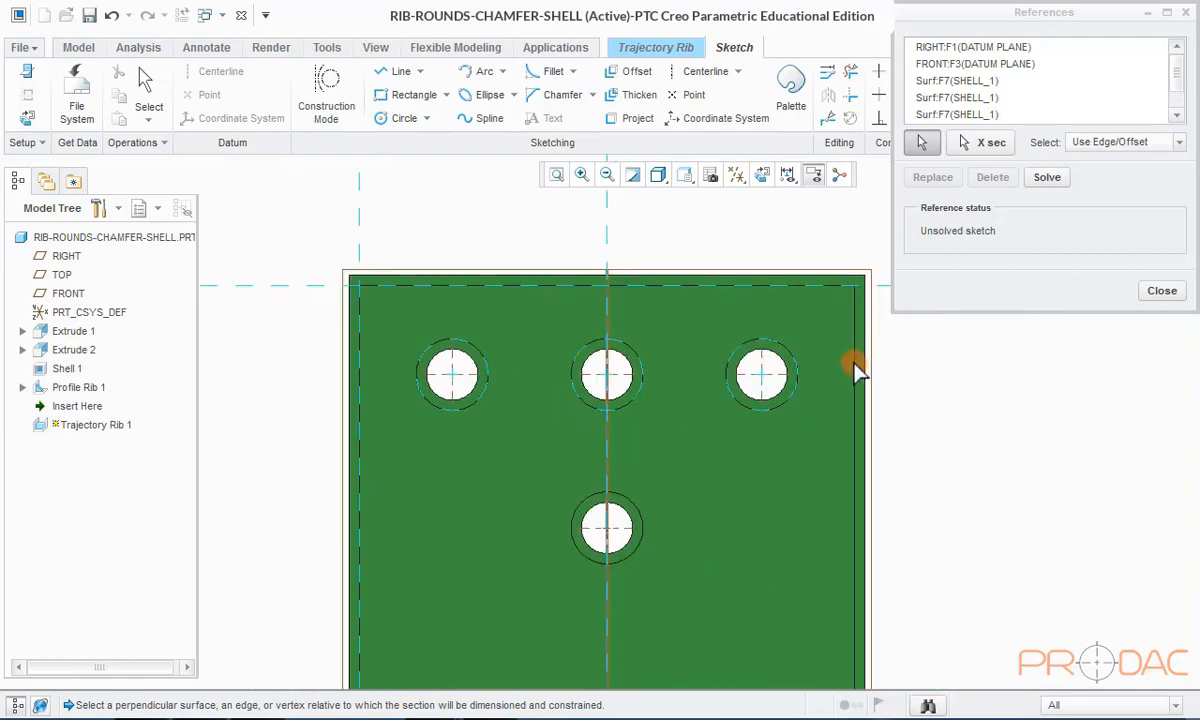
scroll(611, 320, "up", 4)
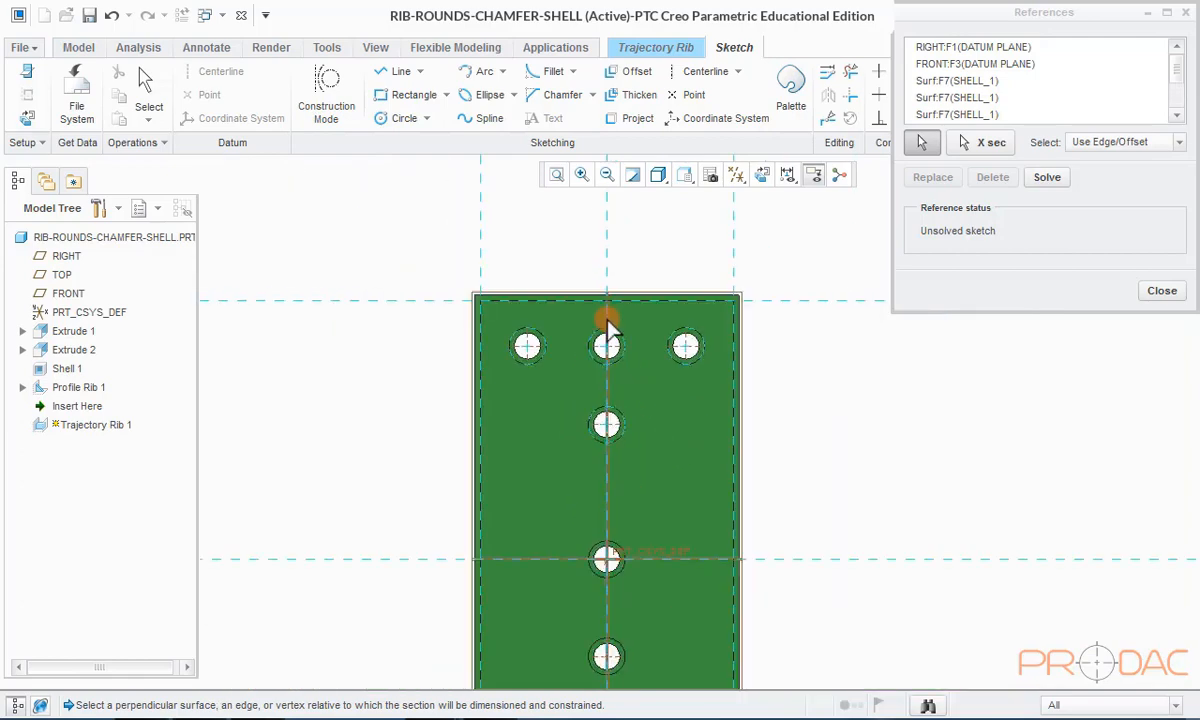
scroll(626, 452, "down", 3)
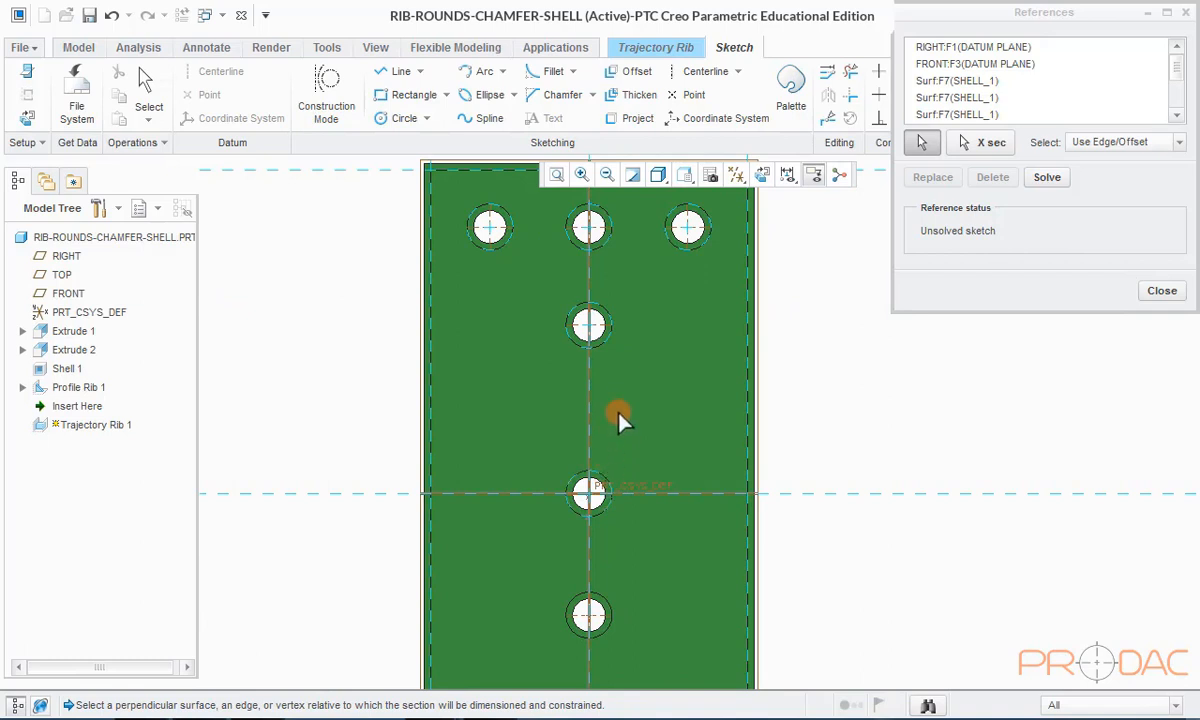
scroll(618, 342, "up", 1)
scroll(630, 357, "up", 1)
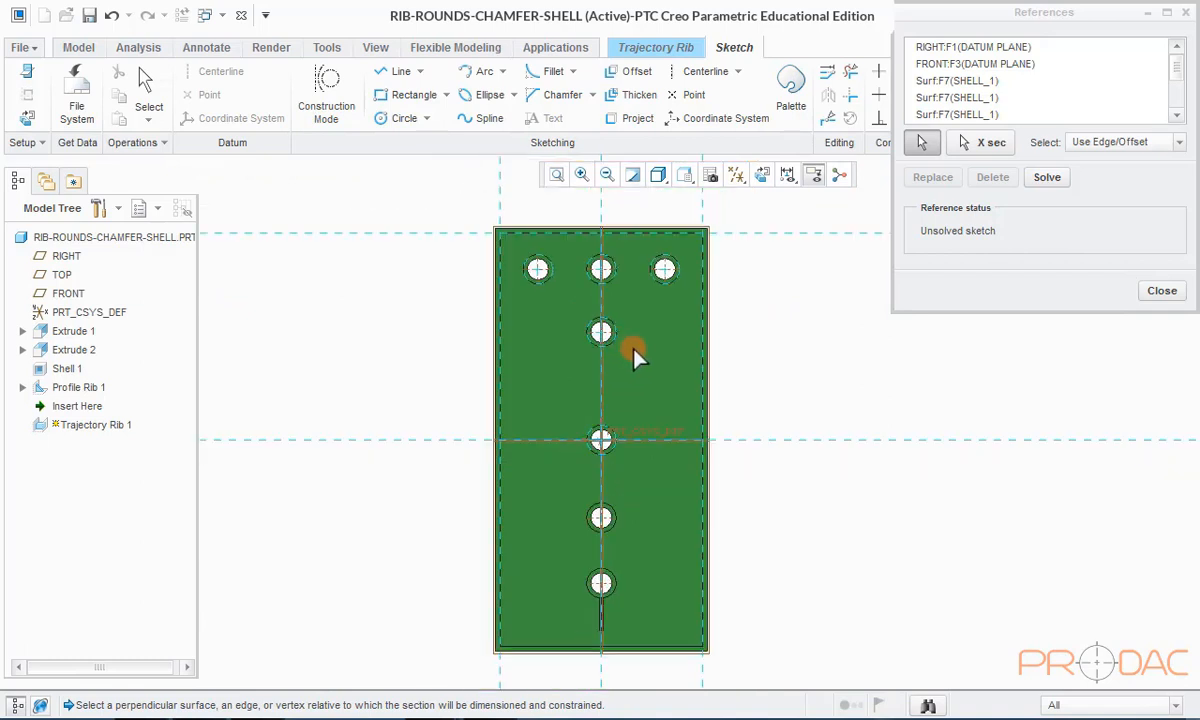
left_click(1160, 291)
- Sketch a vertical line from the upper inner wall to the left boss centre and horizontal lines through the top-row bosses to both side walls
scroll(495, 228, "down", 3)
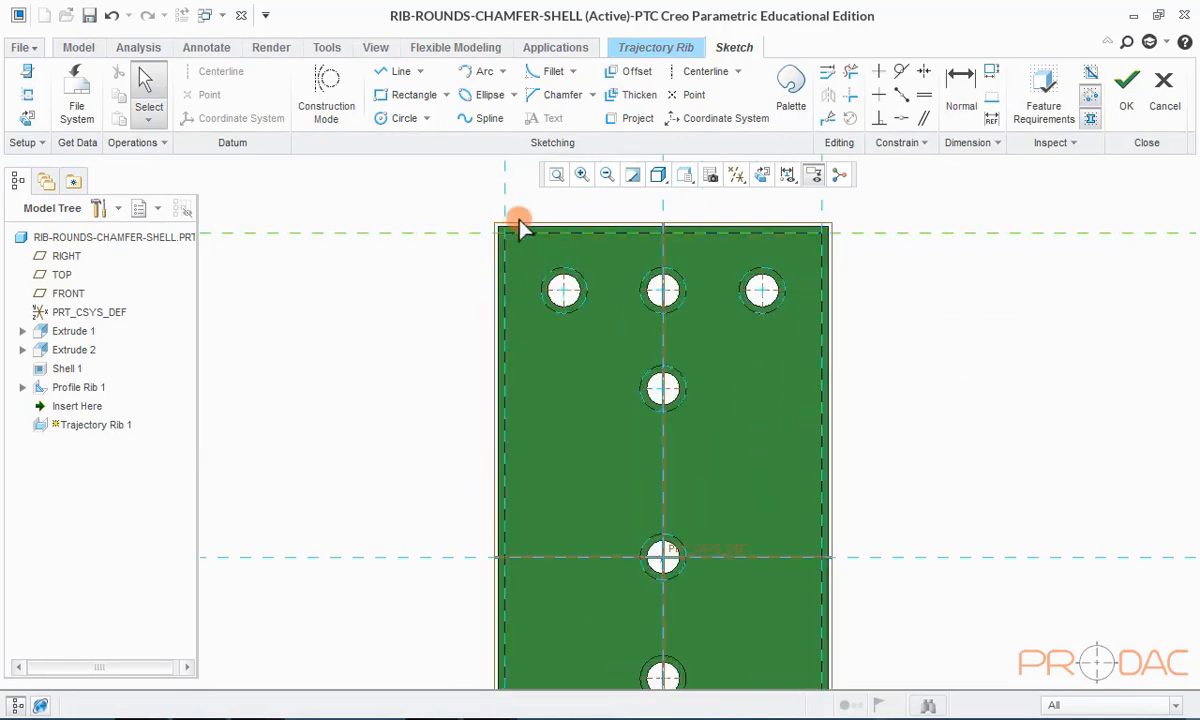
left_click(395, 71)
scroll(545, 260, "down", 2)
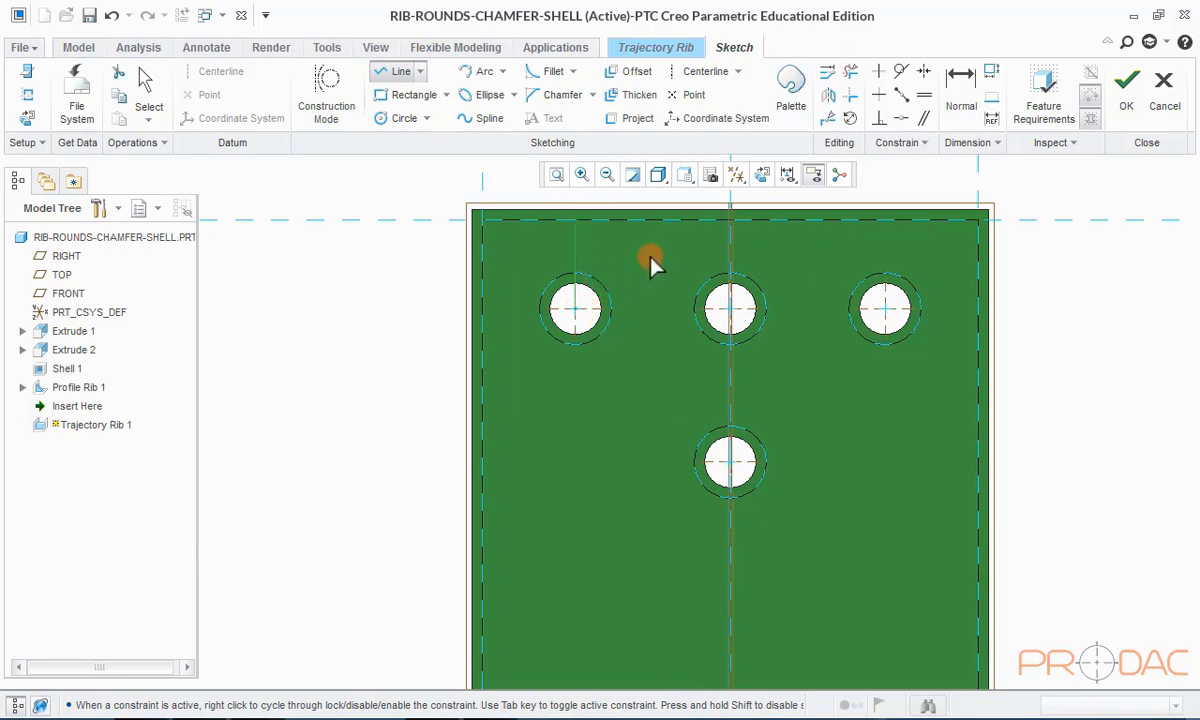
left_click(575, 309)
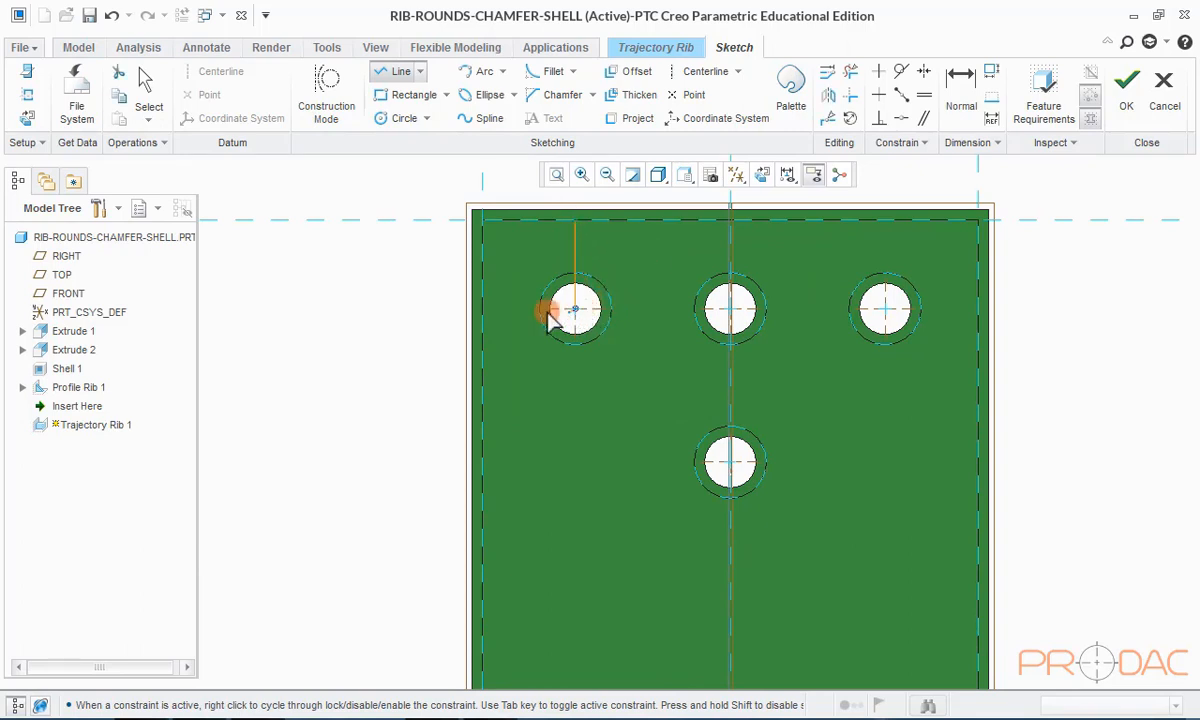
left_click(493, 312)
middle_click(512, 273)
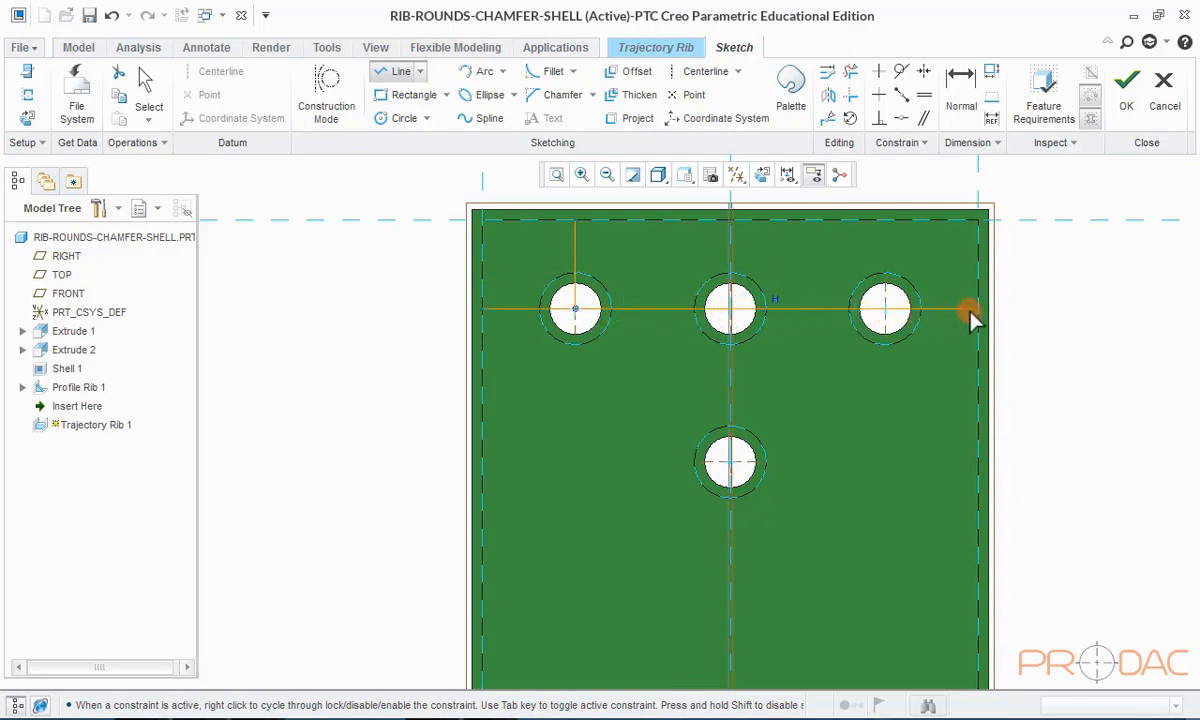
middle_click(1038, 278)
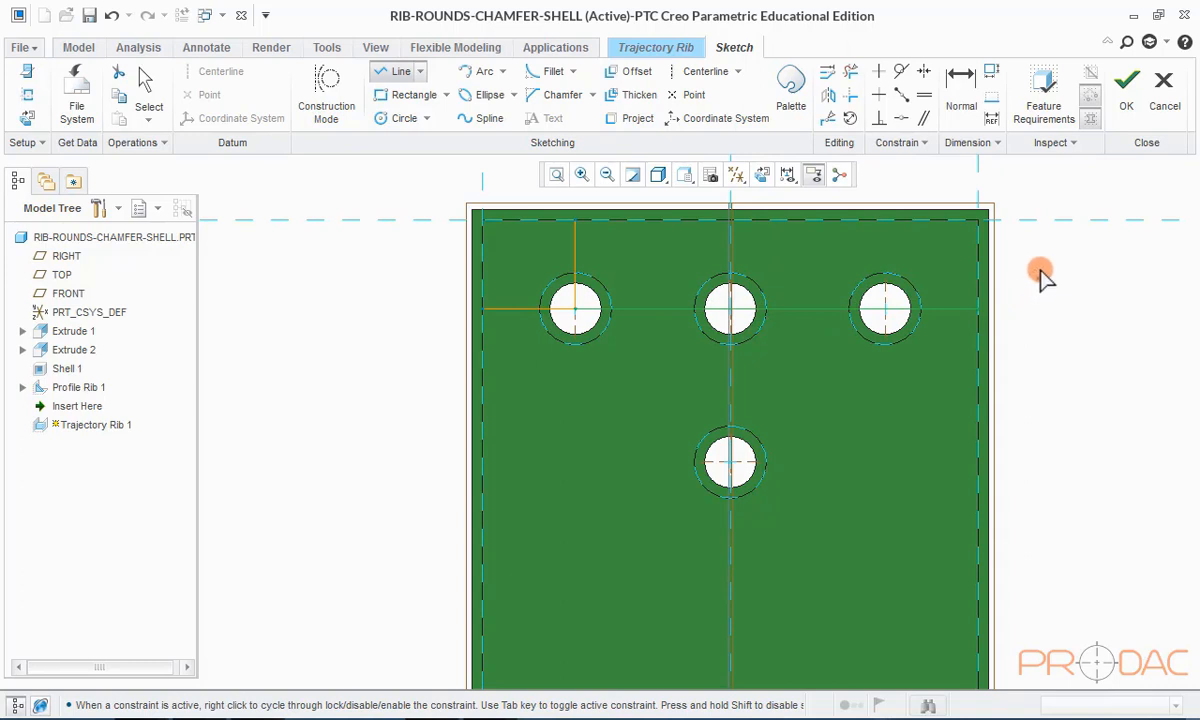
- Sketch vertical lines joining the top row's middle and right boss centres to the upper inner wall
left_click(733, 310)
left_click(736, 226)
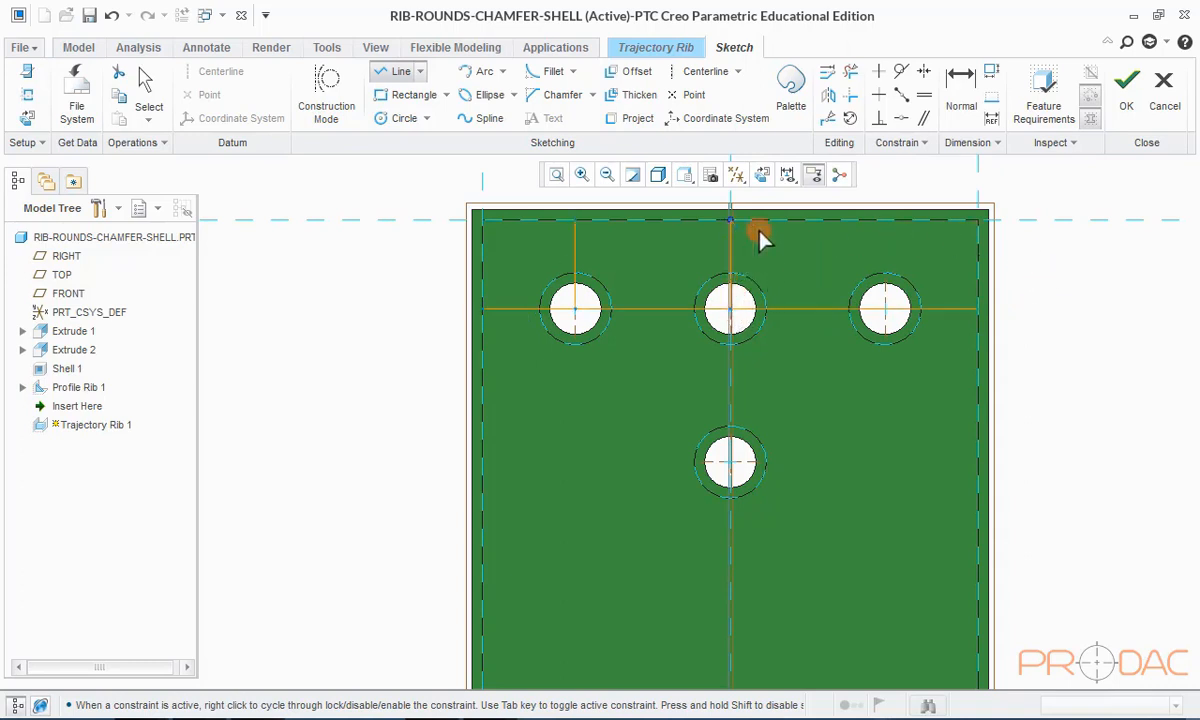
middle_click(828, 250)
left_click(881, 225)
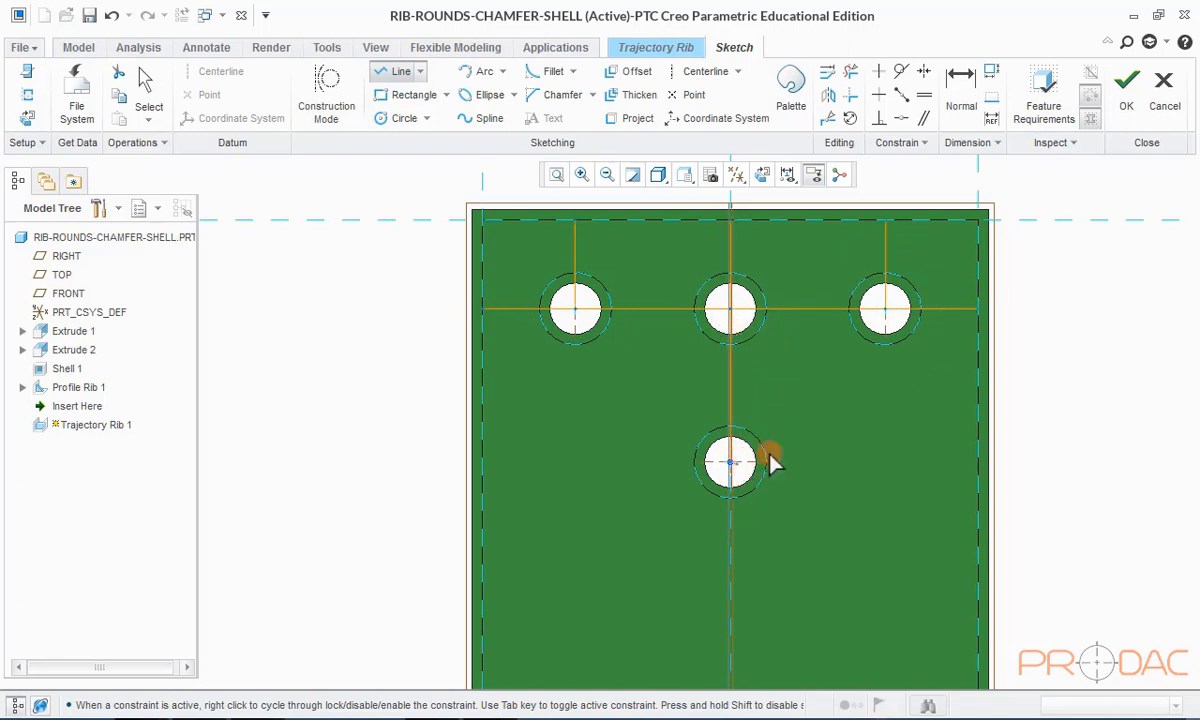
- Sketch lines from the second-row boss centre to the top-row middle boss, both side walls and the boss at the block's centre
left_click(726, 463)
left_click(490, 470)
left_click(727, 463)
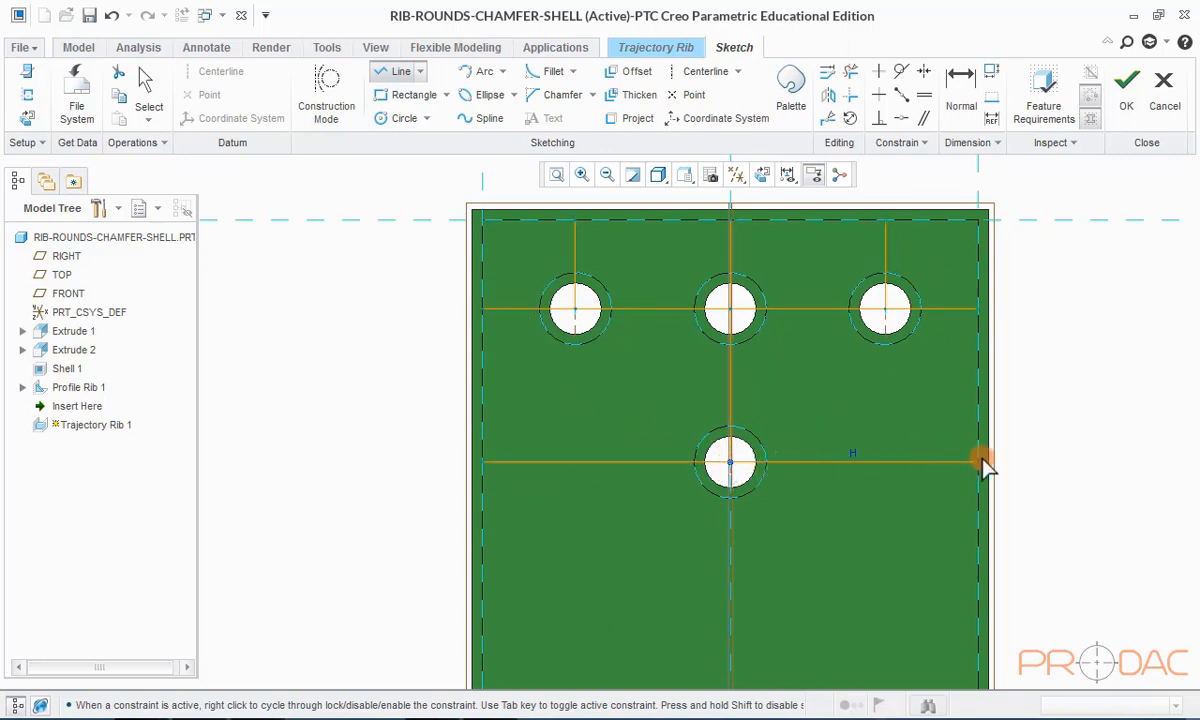
scroll(628, 292, "up", 3)
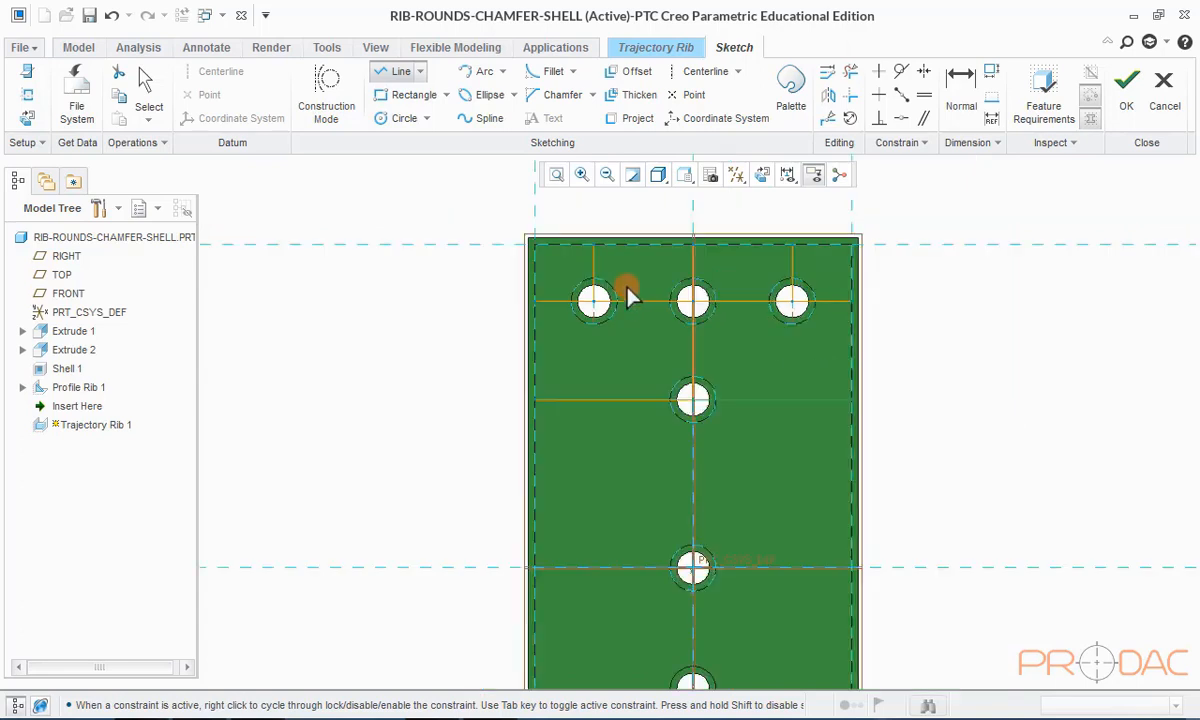
left_click(679, 378)
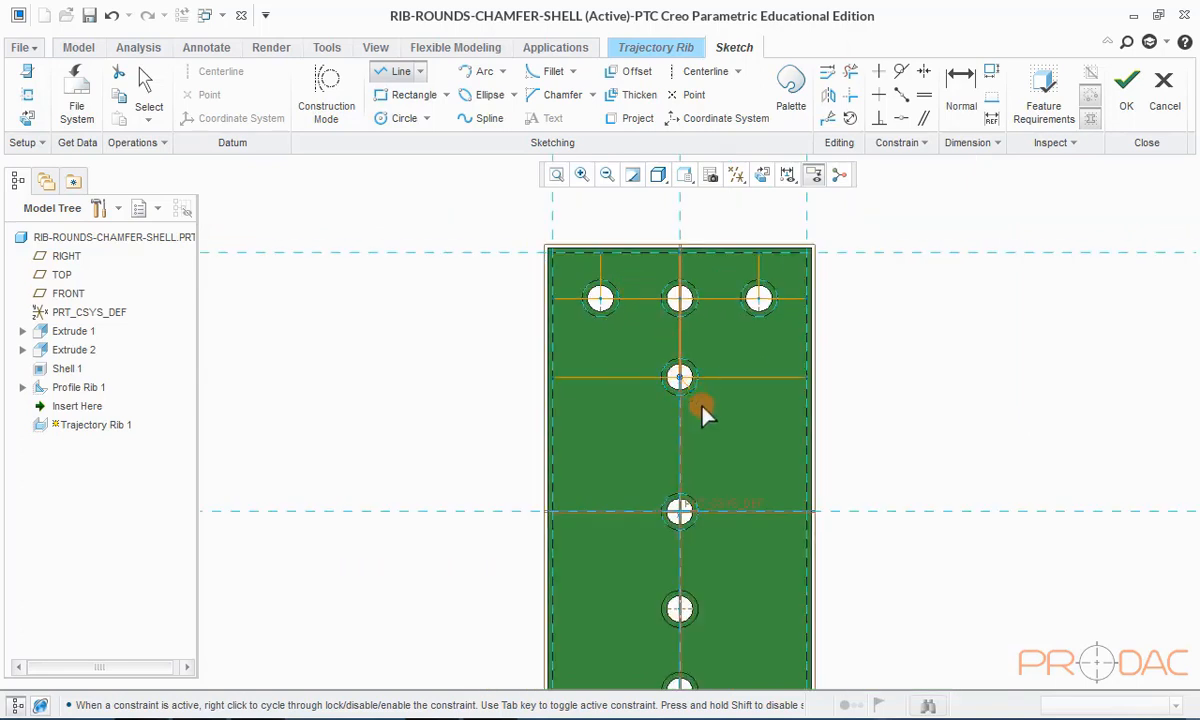
left_click(680, 512)
middle_click(890, 382)
middle_click(905, 358)
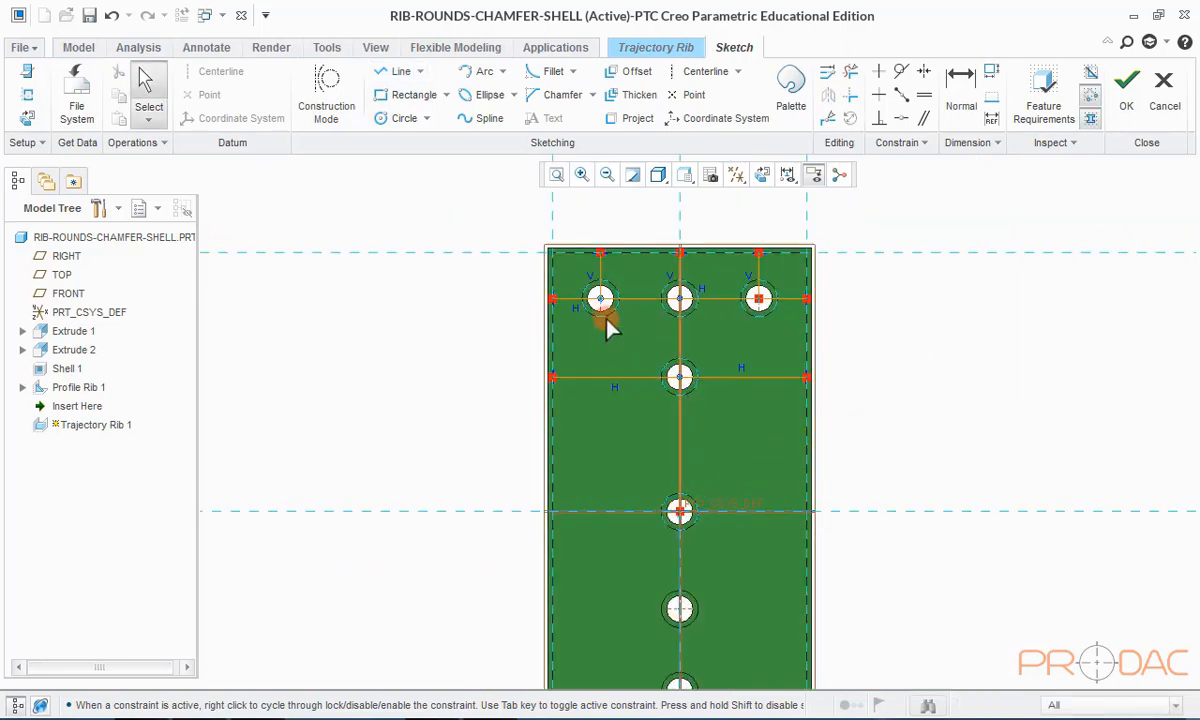
- Trim away the line segments lying inside the three top-row bosses with Delete Segment
scroll(605, 323, "down", 3)
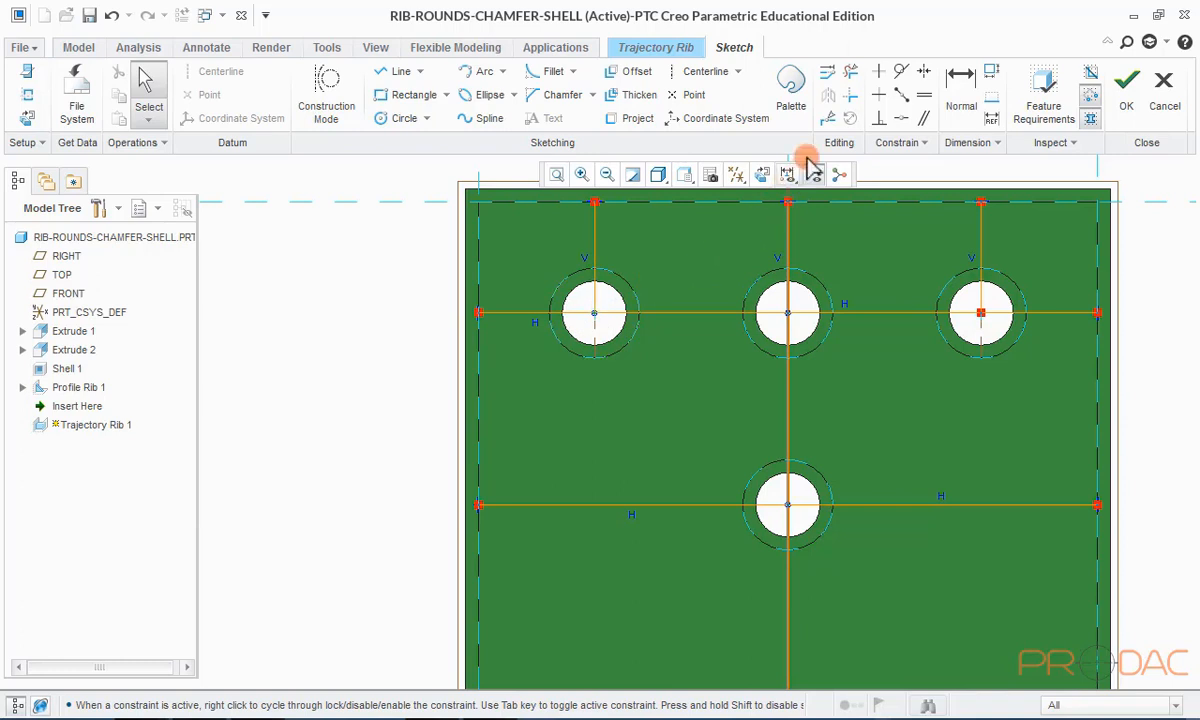
left_click(851, 74)
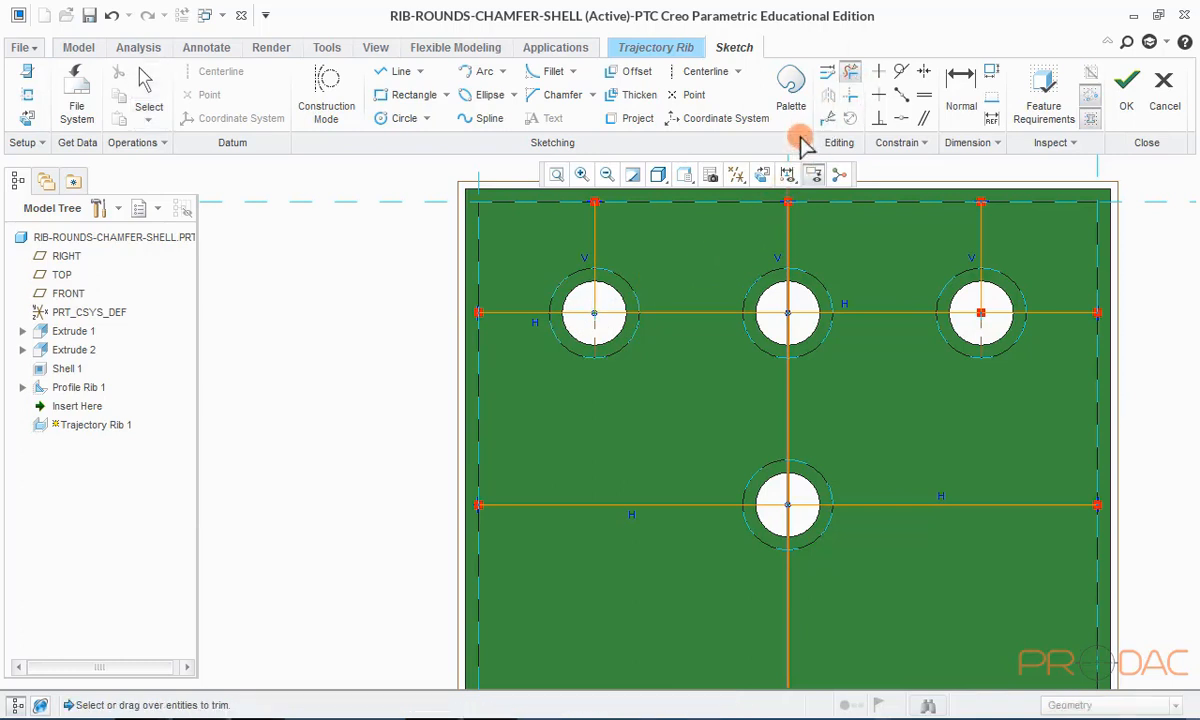
scroll(609, 330, "down", 2)
mouse_move(611, 328)
left_mouse_down()
mouse_move(583, 280)
mouse_move(549, 317)
left_mouse_up()
scroll(520, 340, "up", 2)
scroll(740, 324, "down", 1)
mouse_move(737, 324)
left_mouse_down()
mouse_move(783, 311)
mouse_move(765, 340)
mouse_move(738, 337)
left_mouse_up()
scroll(706, 330, "up", 1)
scroll(901, 305, "down", 2)
mouse_move(942, 349)
left_mouse_down()
mouse_move(939, 329)
mouse_move(974, 325)
mouse_move(919, 337)
left_mouse_up()
- Trim the line segments inside the second-row and central bosses and finish the rib sketch
scroll(758, 428, "up", 2)
scroll(670, 530, "down", 2)
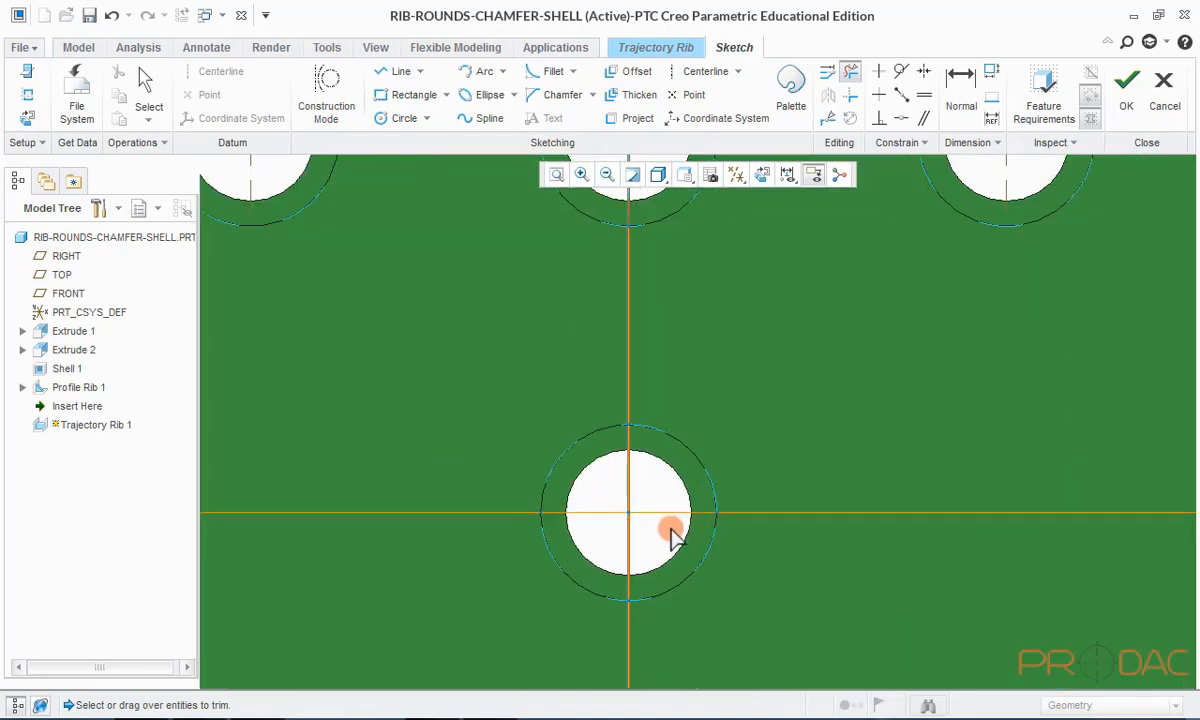
mouse_move(666, 528)
left_mouse_down()
mouse_move(638, 497)
mouse_move(605, 549)
mouse_move(632, 503)
left_mouse_up()
scroll(632, 372, "up", 3)
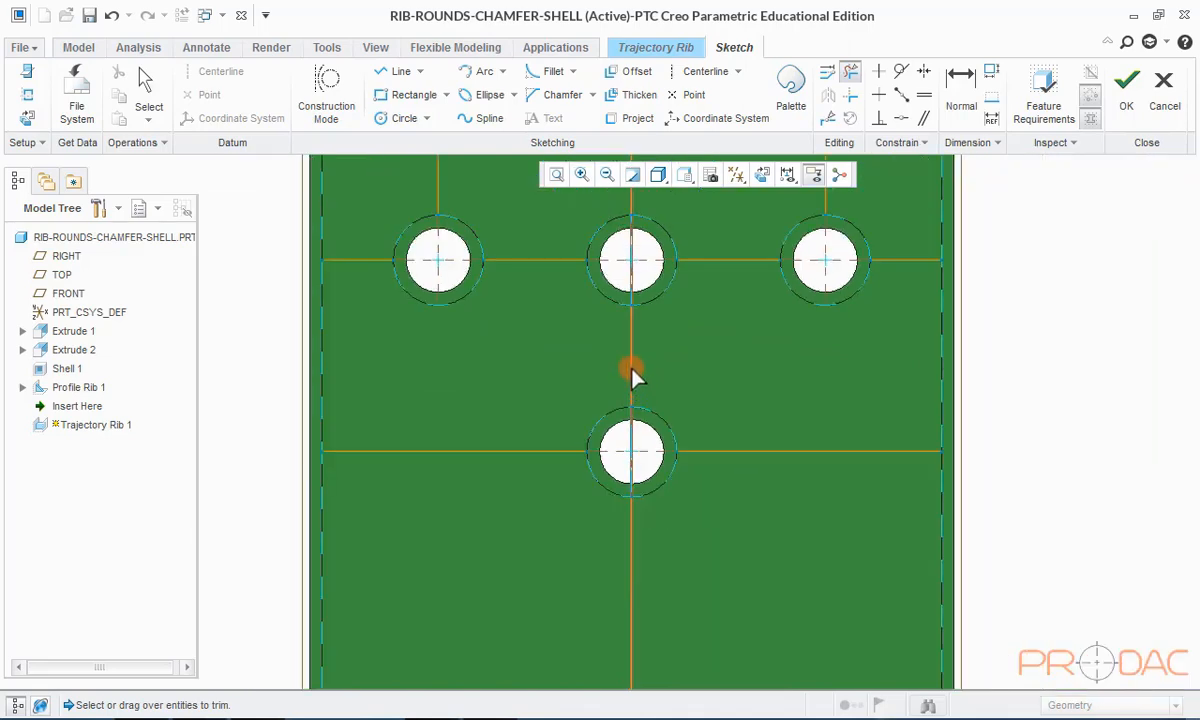
scroll(632, 538, "down", 5)
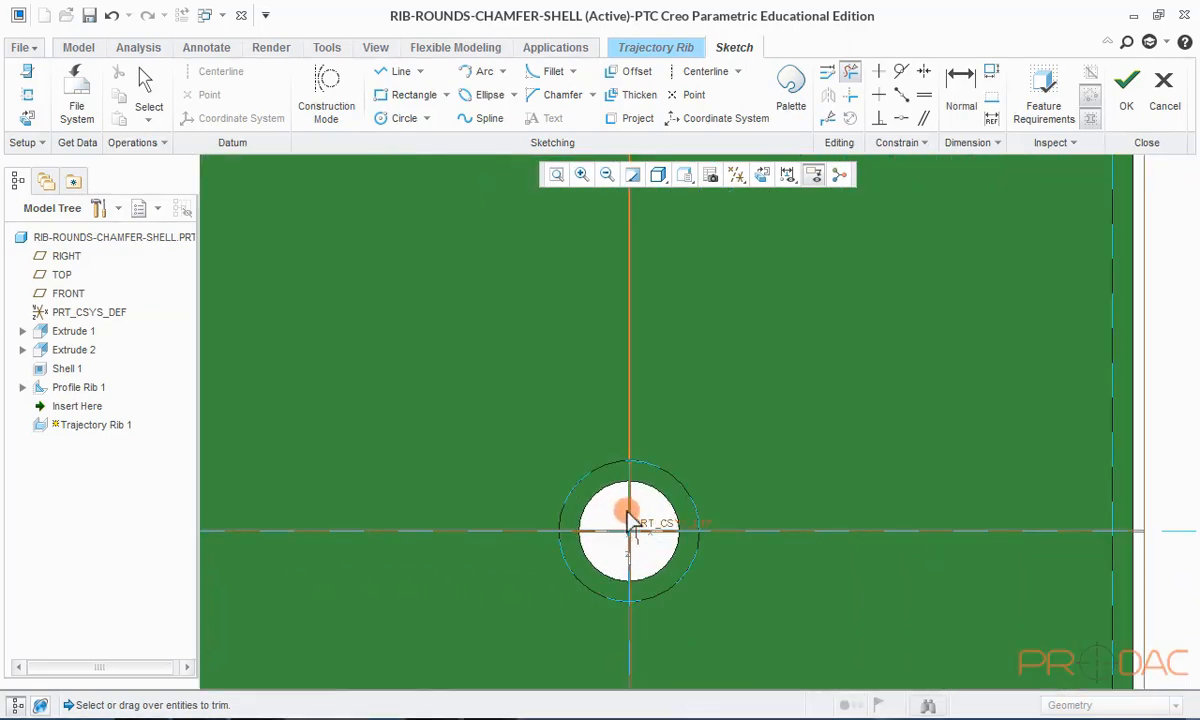
scroll(630, 530, "up", 5)
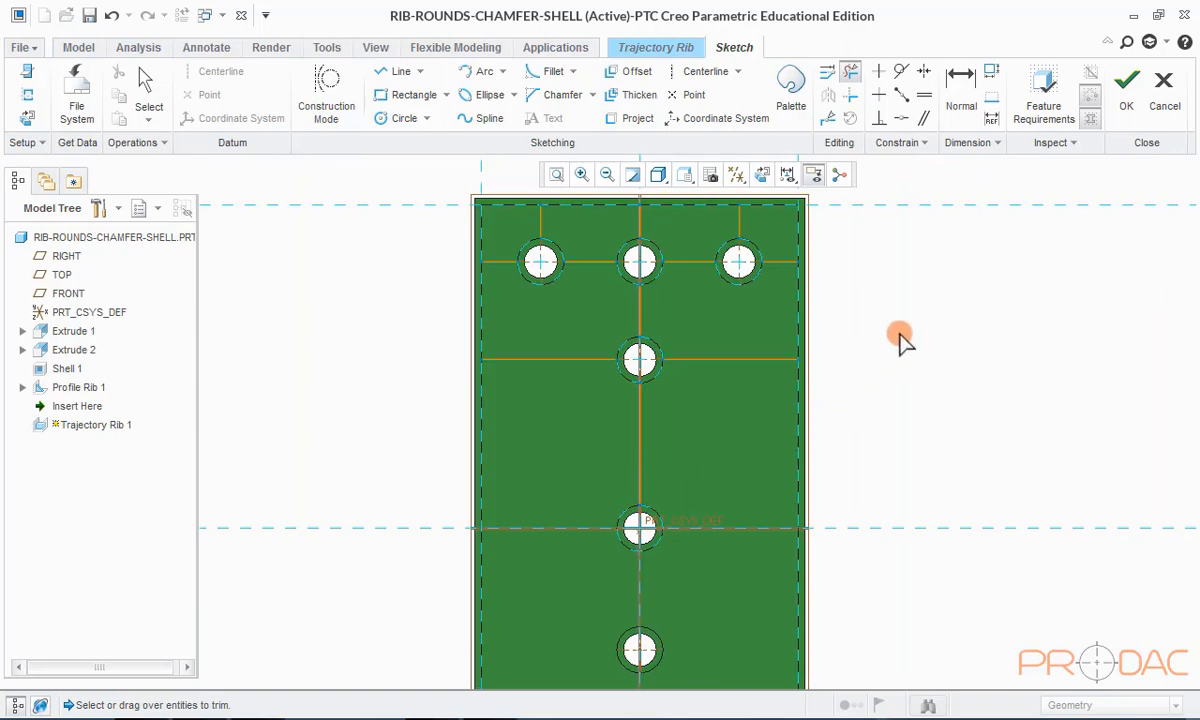
left_click(1127, 110)
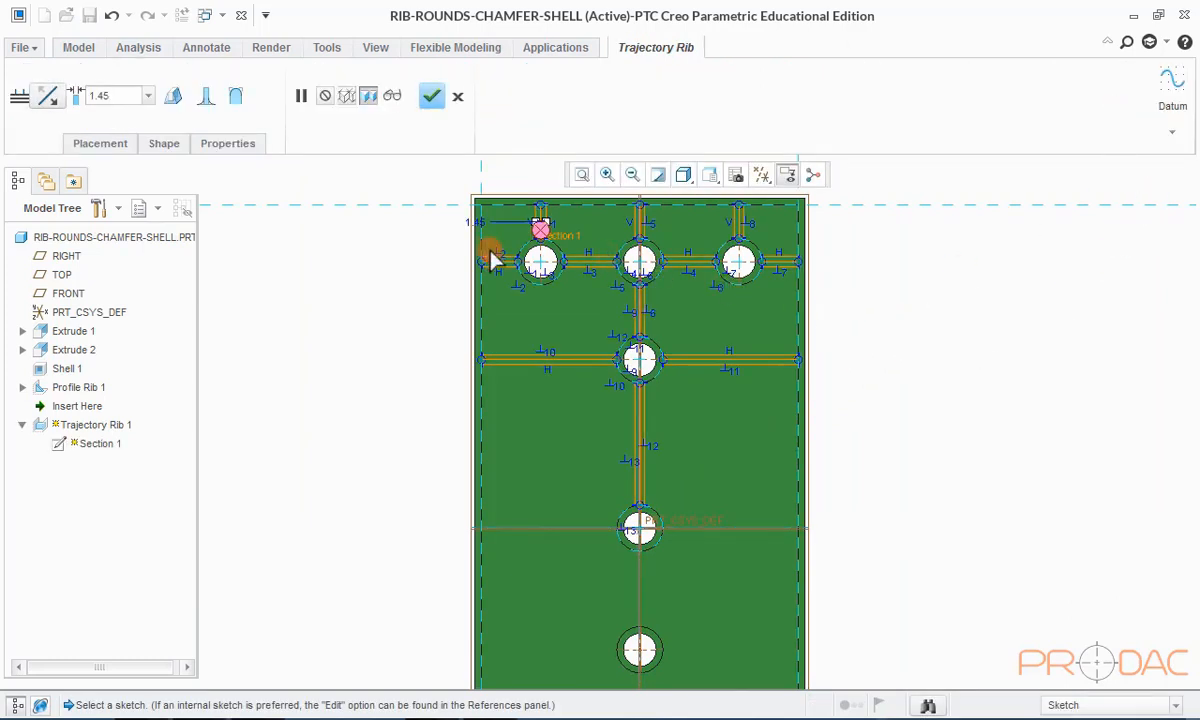
- Set the trajectory rib's thickness to 1
mouse_move(729, 343)
middle_mouse_down()
mouse_move(749, 313)
mouse_move(756, 350)
mouse_move(722, 344)
mouse_move(736, 330)
middle_mouse_up()
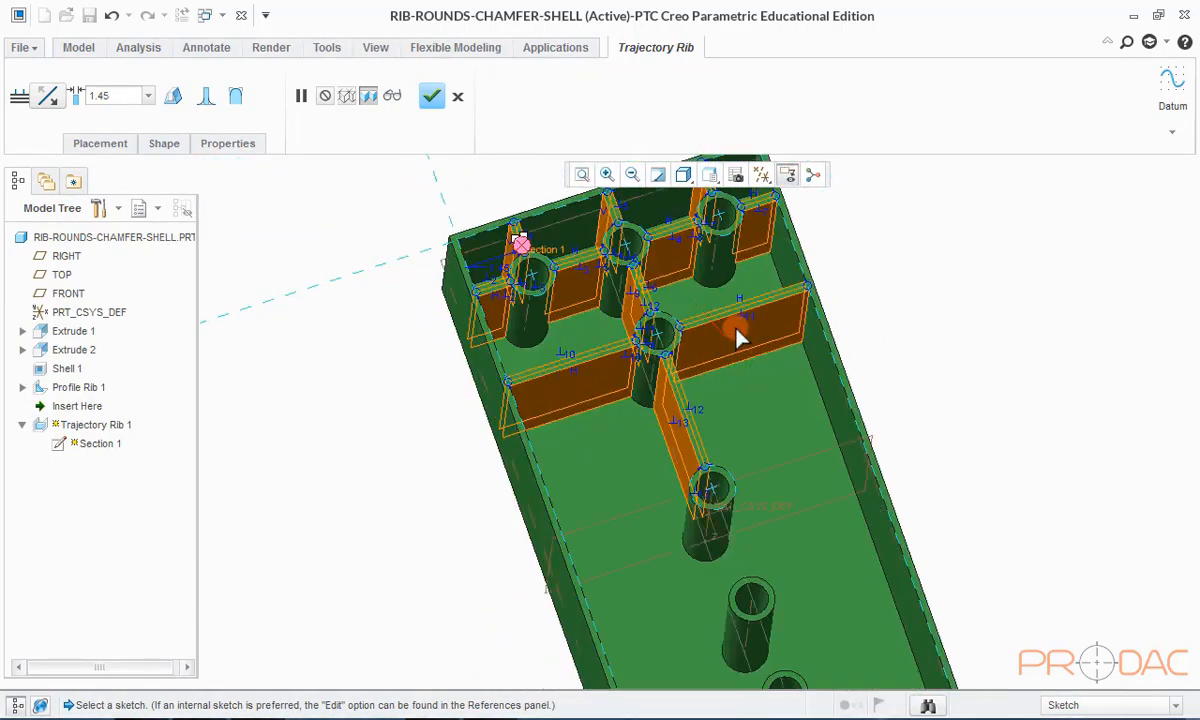
scroll(735, 348, "up", 2)
scroll(640, 338, "down", 4)
mouse_move(616, 323)
middle_mouse_down()
mouse_move(641, 295)
mouse_move(638, 333)
mouse_move(615, 326)
middle_mouse_up()
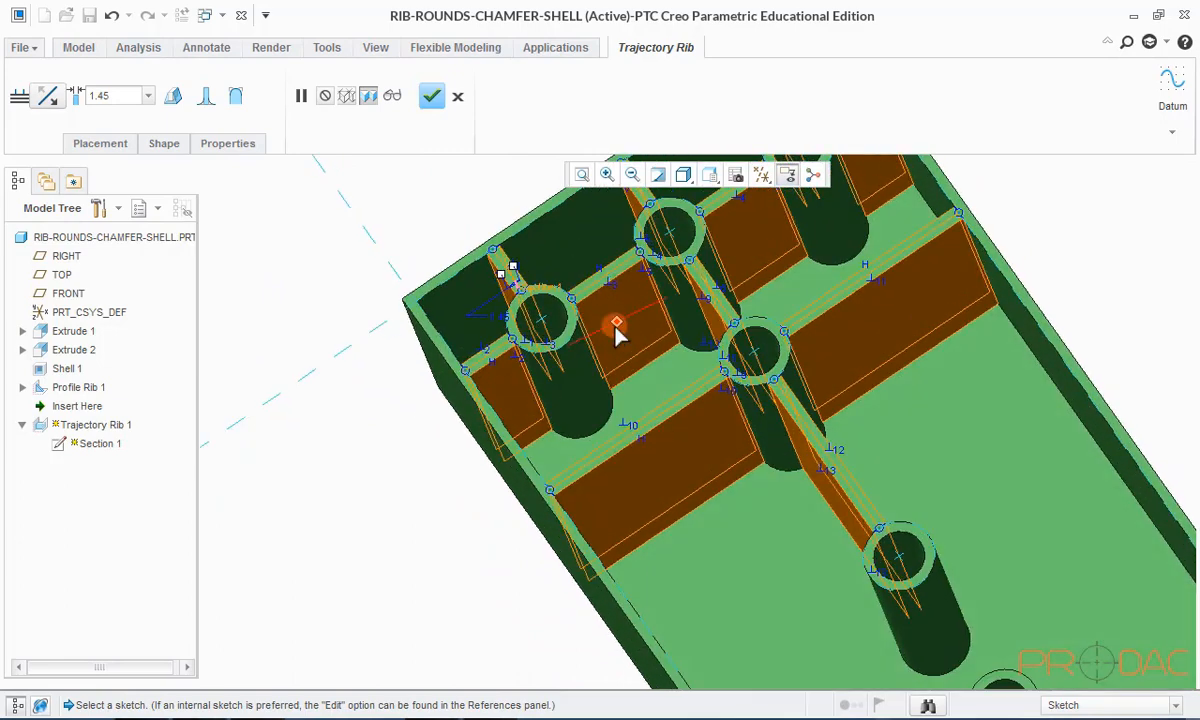
double_click(120, 97)
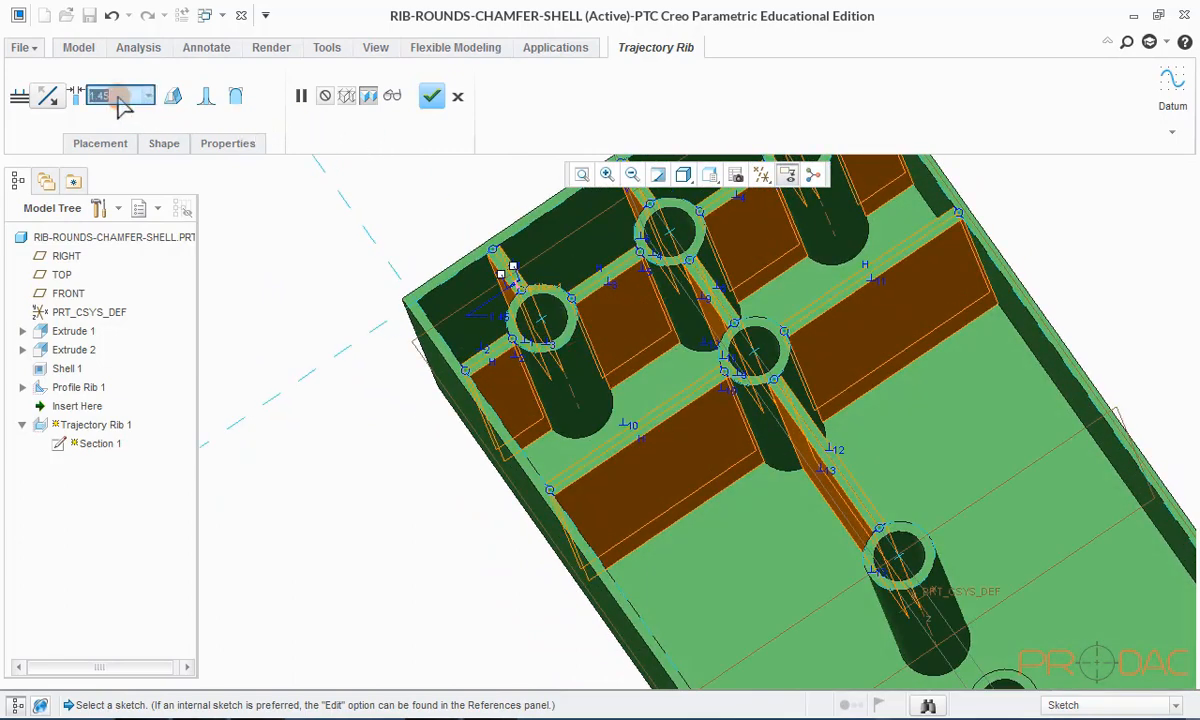
type("1")
key("Return")
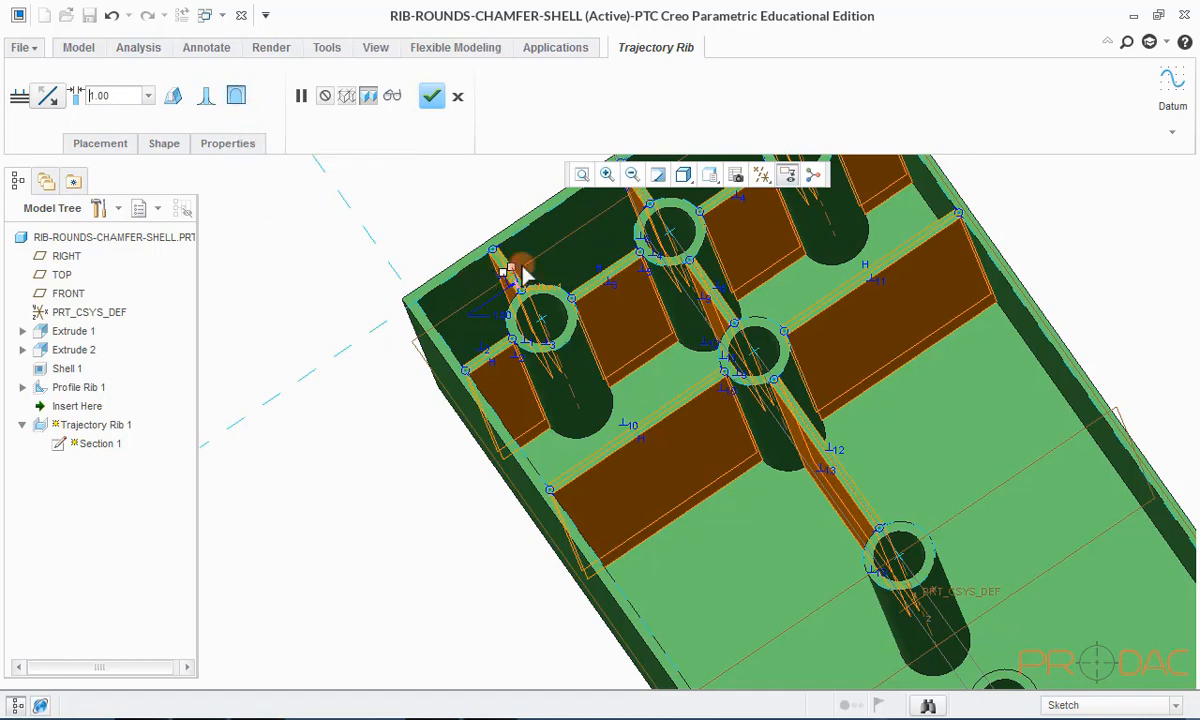
- Try rounds on the trajectory ribs' exposed edges and remove them again
scroll(605, 280, "up", 5)
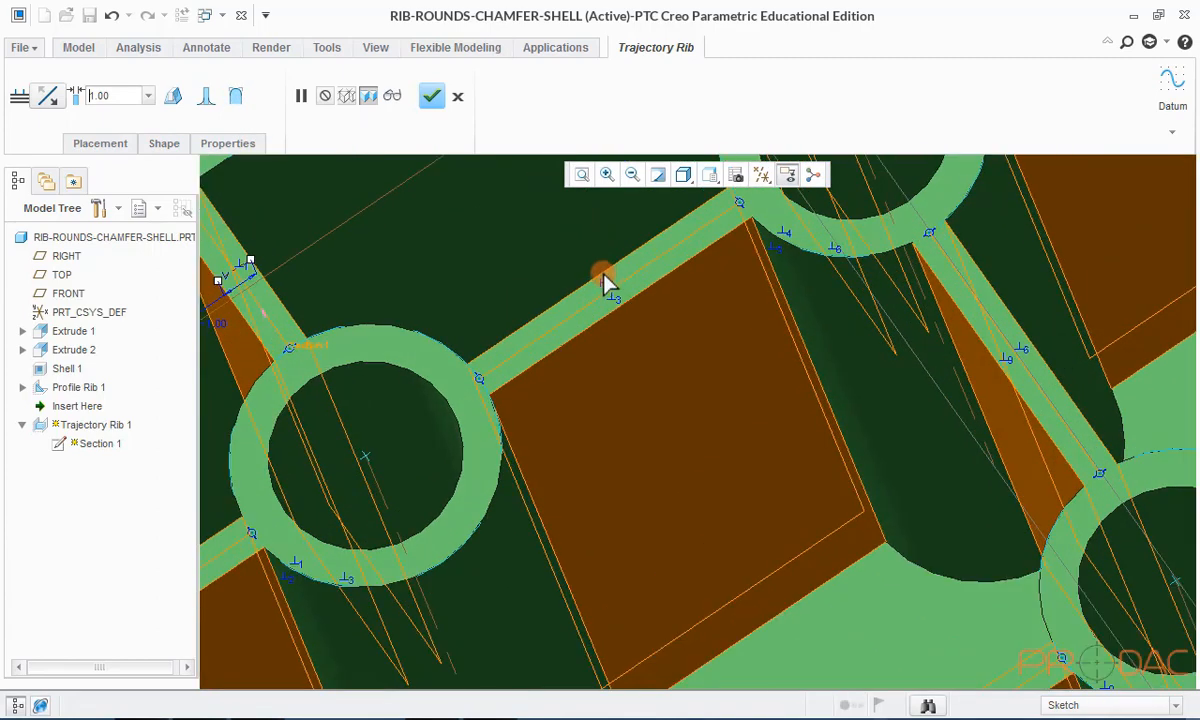
left_click(238, 97)
scroll(590, 318, "down", 3)
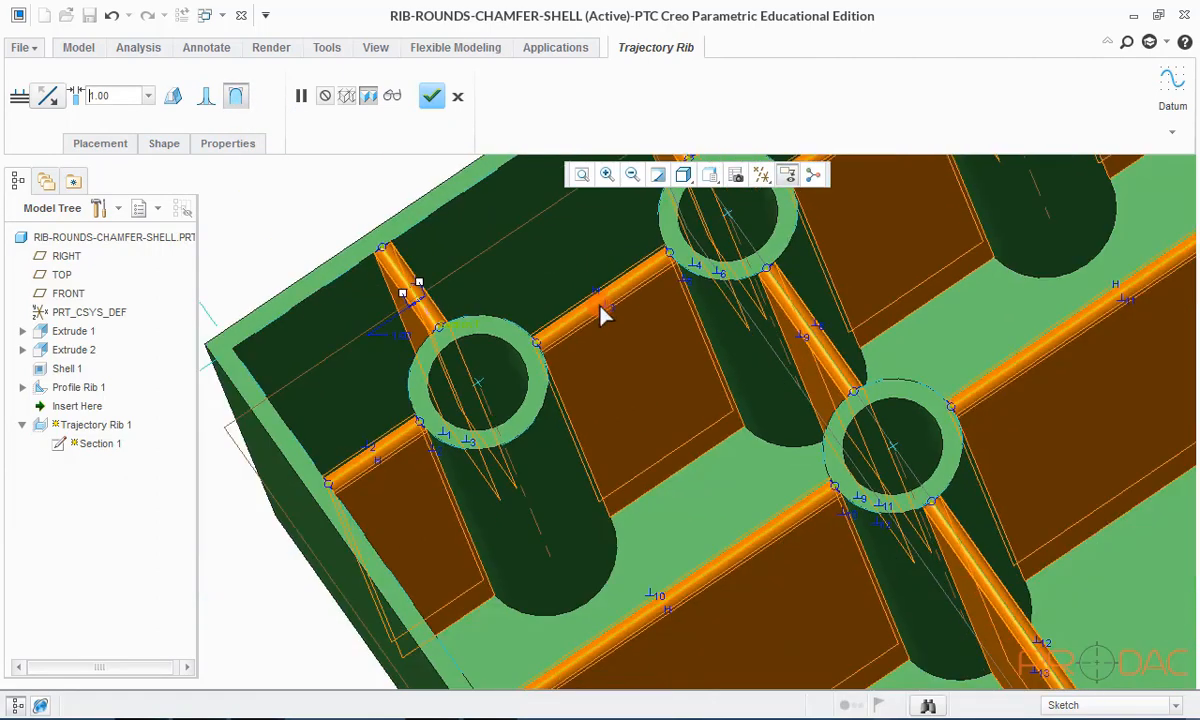
left_click(236, 97)
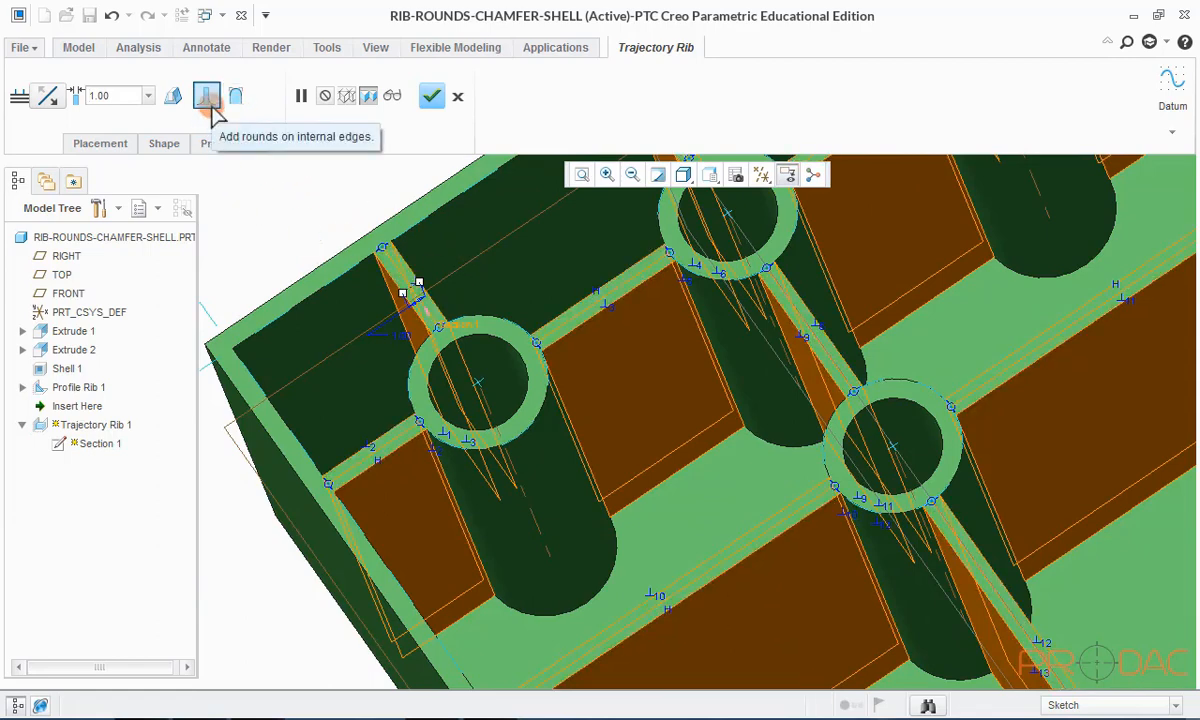
- Add rounds on the internal edges of the trajectory ribs, where they meet the shell floor
left_click(206, 96)
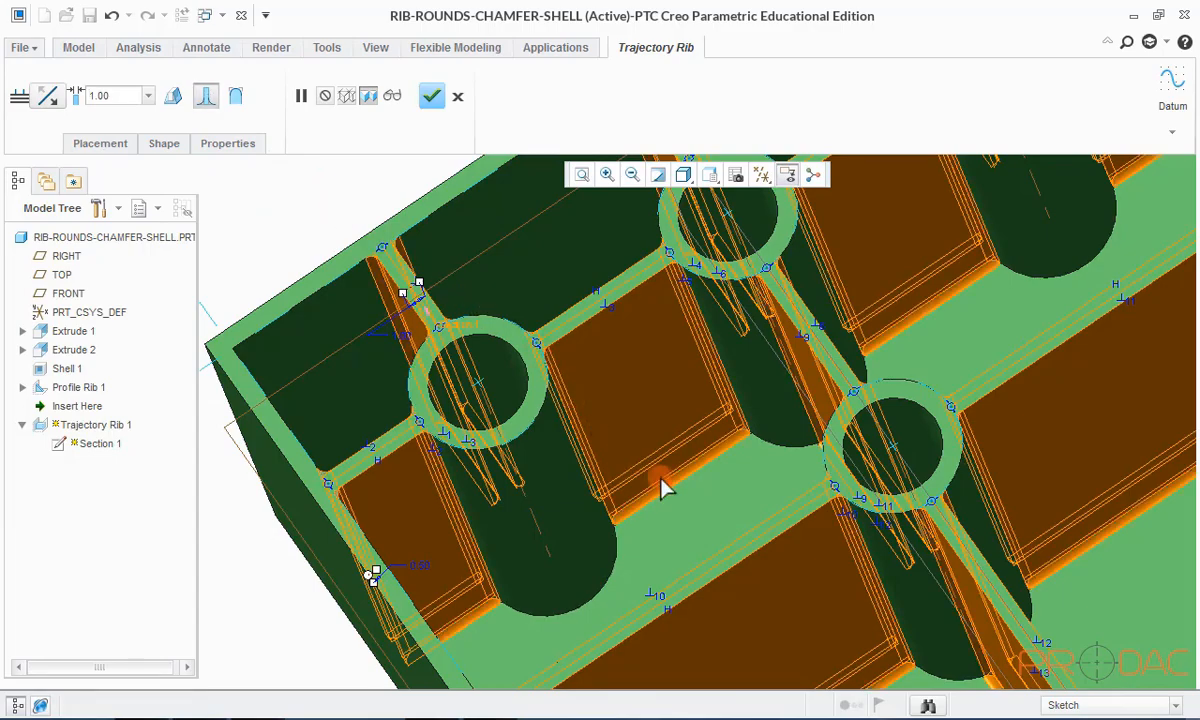
scroll(446, 319, "up", 4)
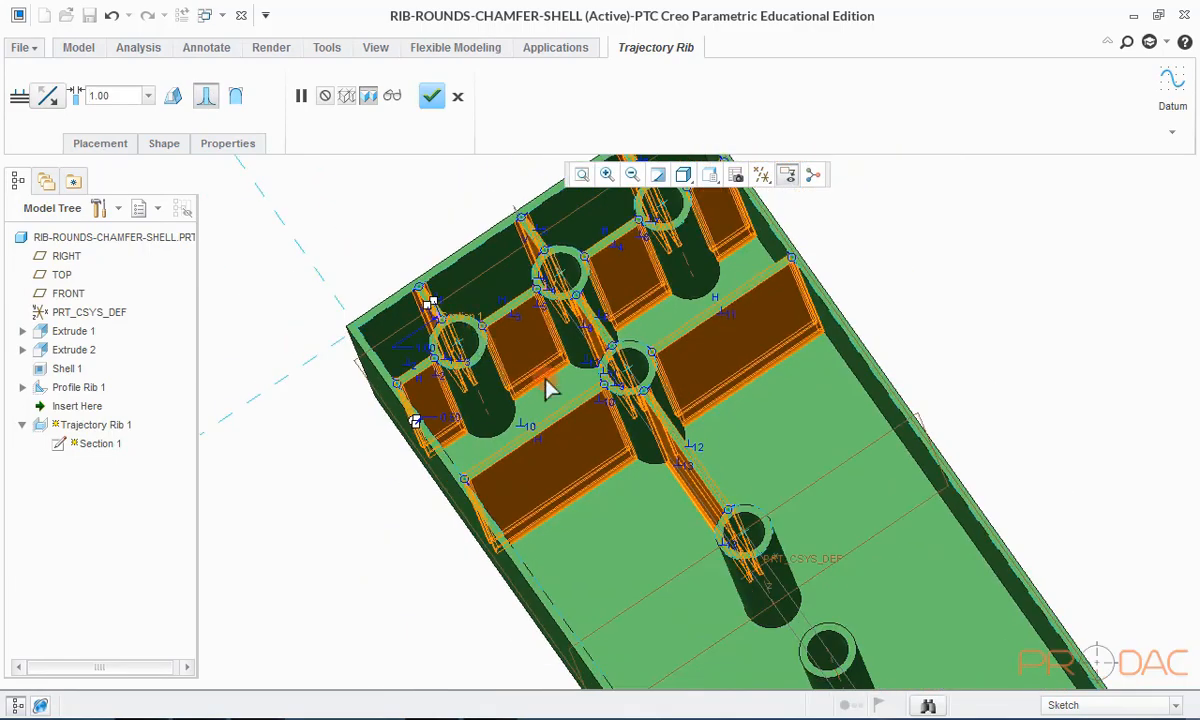
scroll(553, 390, "down", 3)
middle_click_drag(574, 321, 679, 396)
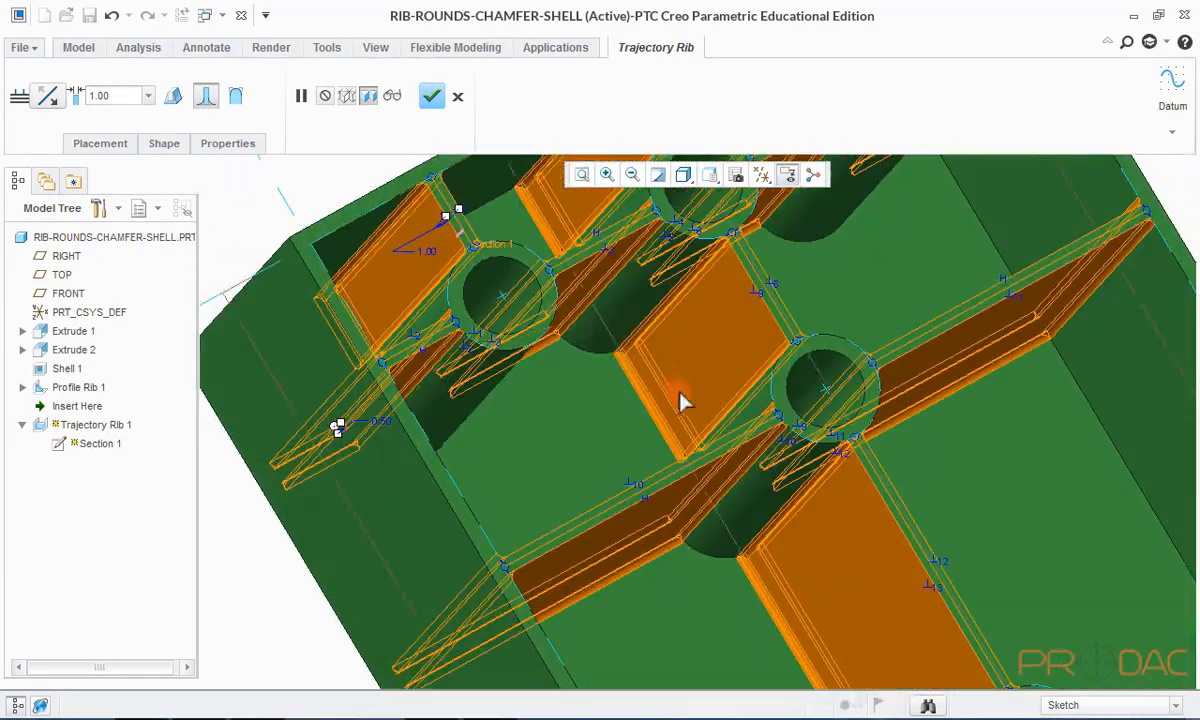
scroll(635, 340, "up", 4)
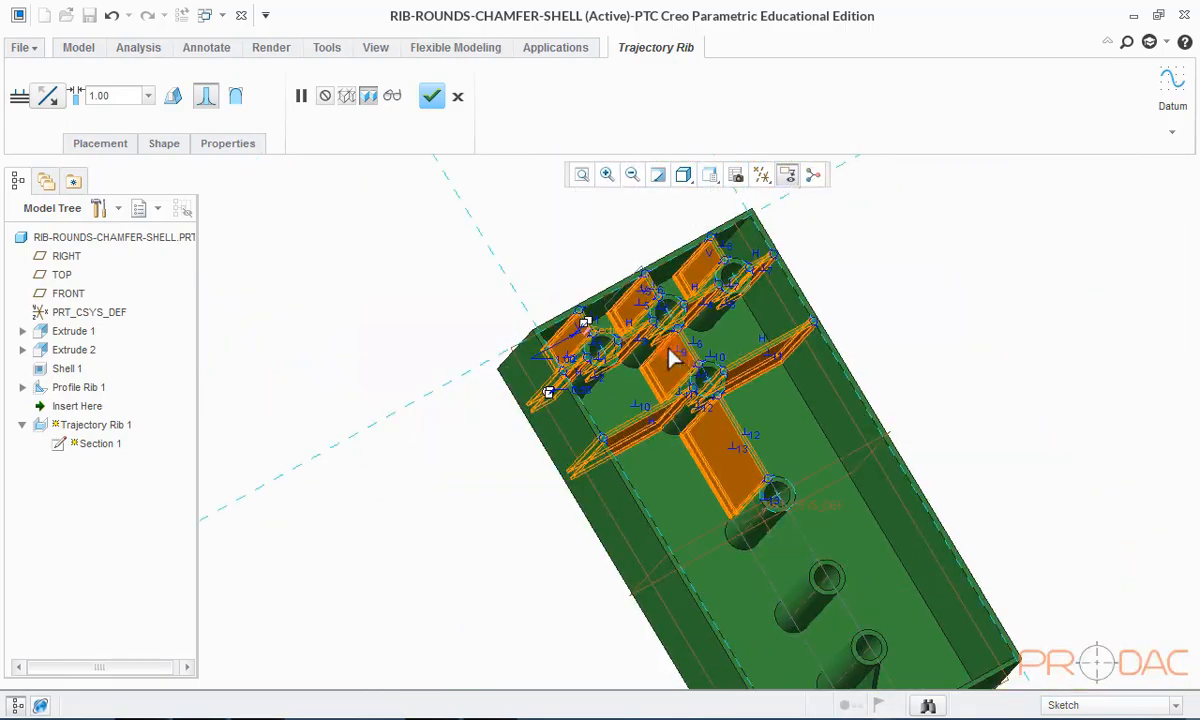
scroll(635, 300, "down", 5)
mouse_move(615, 285)
middle_mouse_down()
mouse_move(592, 271)
mouse_move(613, 295)
mouse_move(583, 308)
mouse_move(600, 300)
middle_mouse_up()
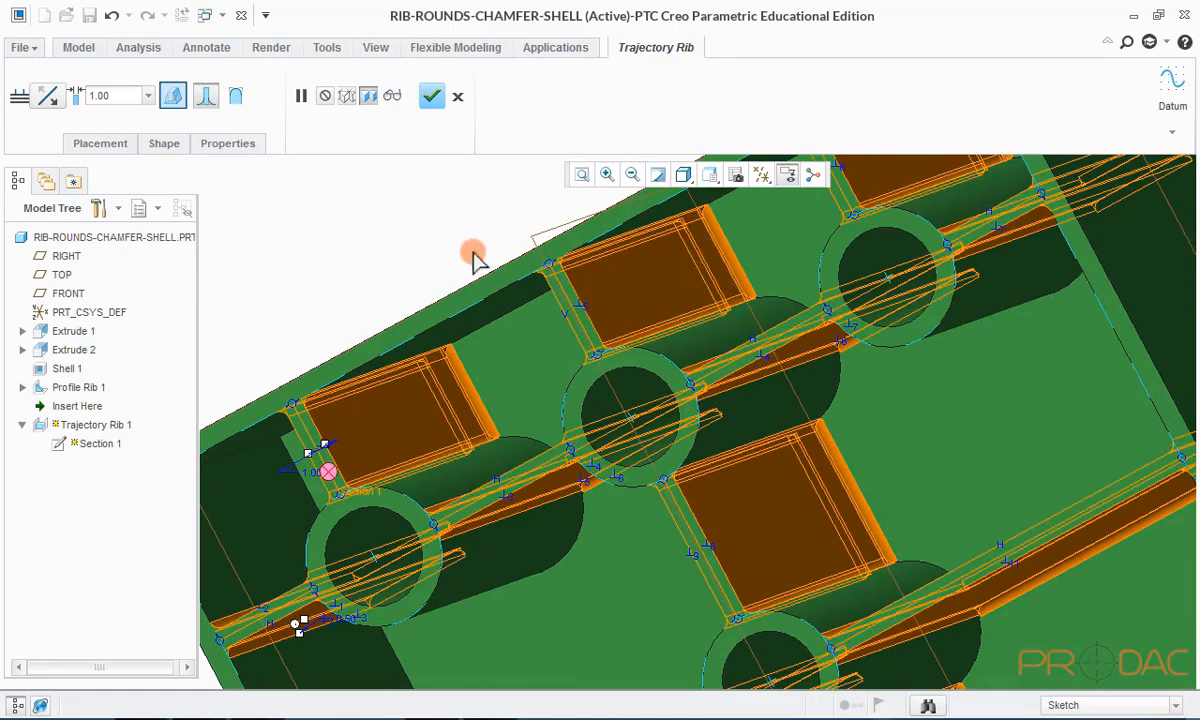
- Turn off the draft on the trajectory ribs, complete the rib feature and return the model to its default orientation
left_click(173, 97)
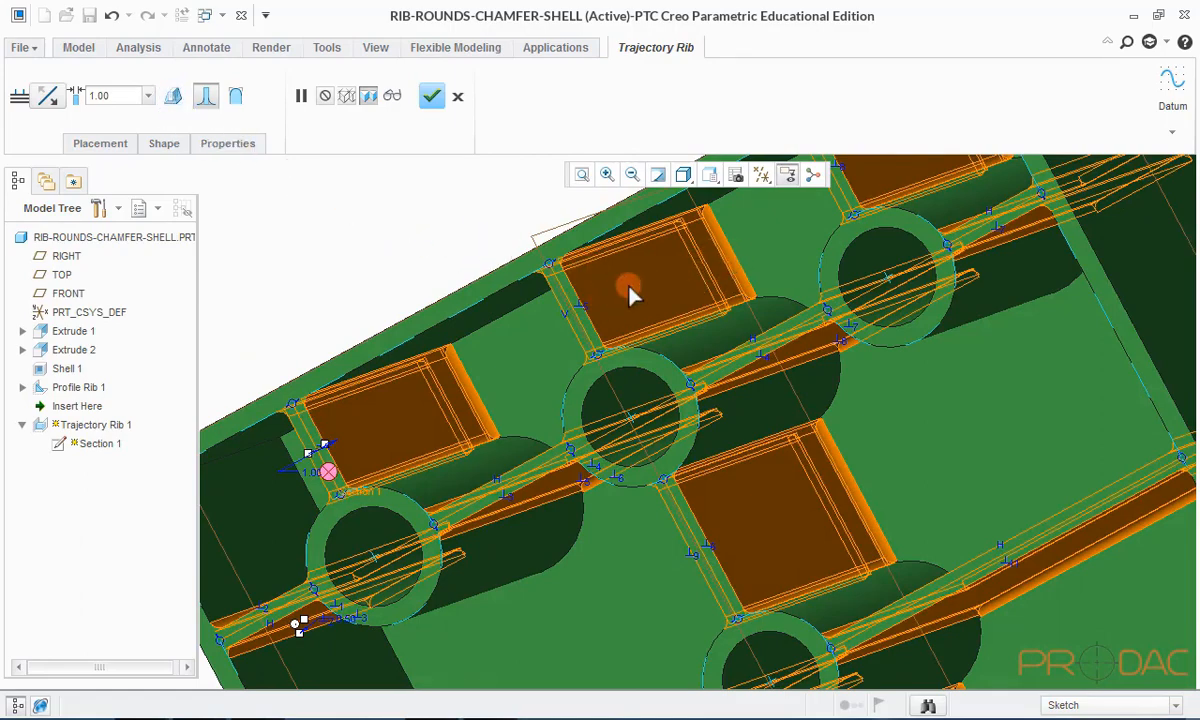
middle_click_drag(578, 308, 597, 282)
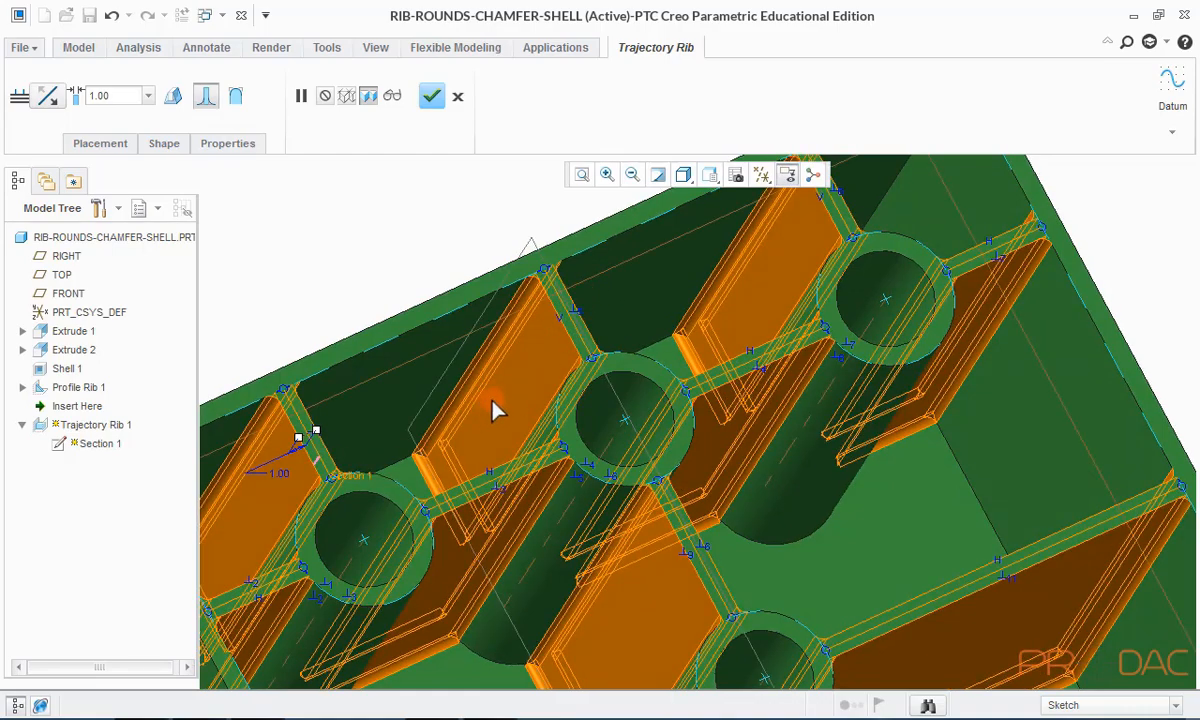
mouse_move(445, 230)
middle_mouse_down()
mouse_move(509, 300)
mouse_move(495, 312)
mouse_move(510, 310)
middle_mouse_up()
left_click(433, 98)
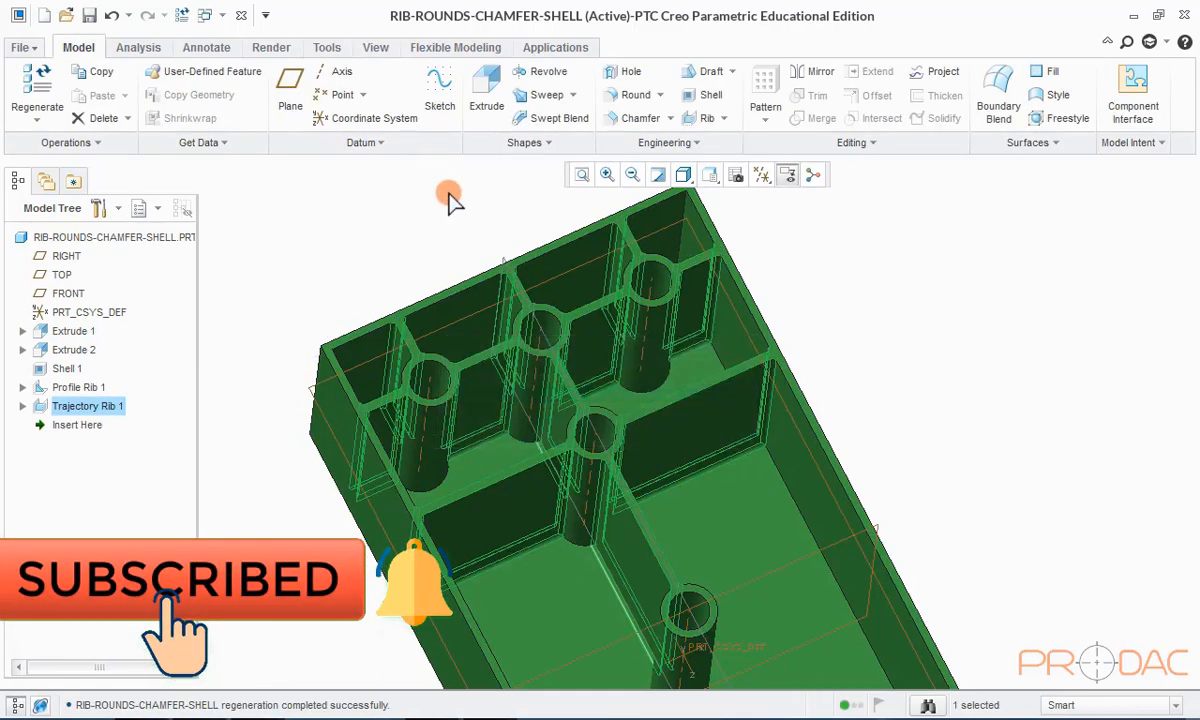
scroll(603, 364, "up", 5)
middle_click_drag(614, 310, 626, 466)
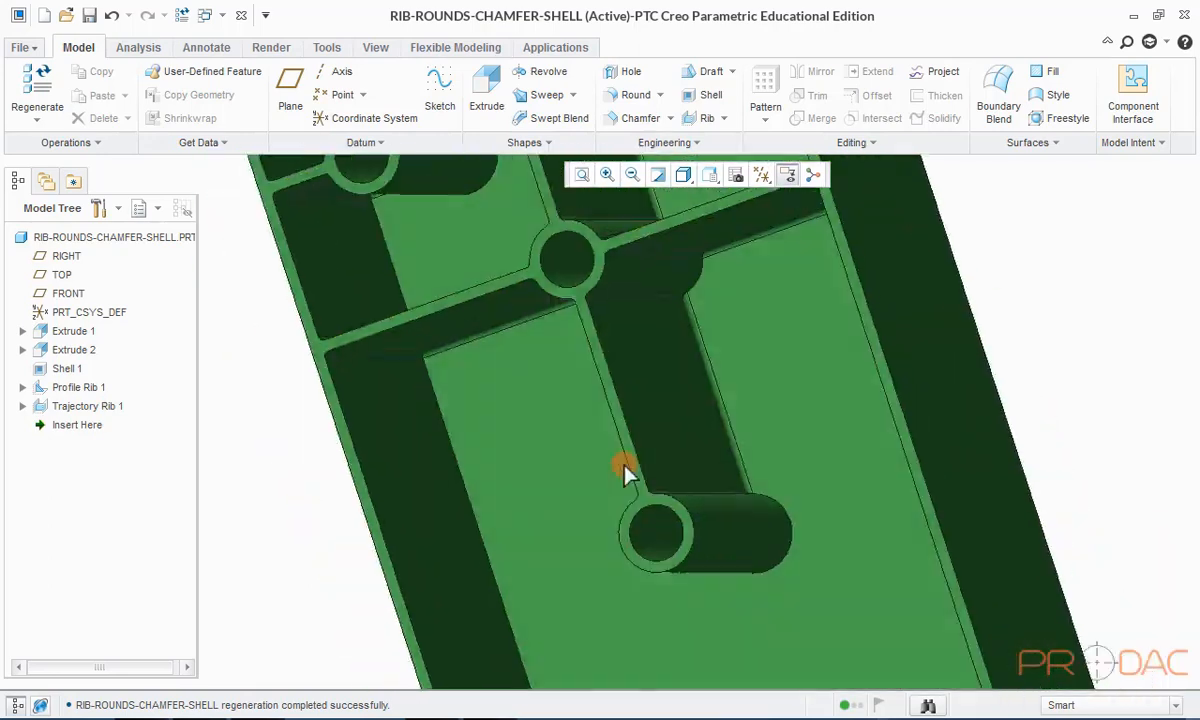
key("ctrl+d")
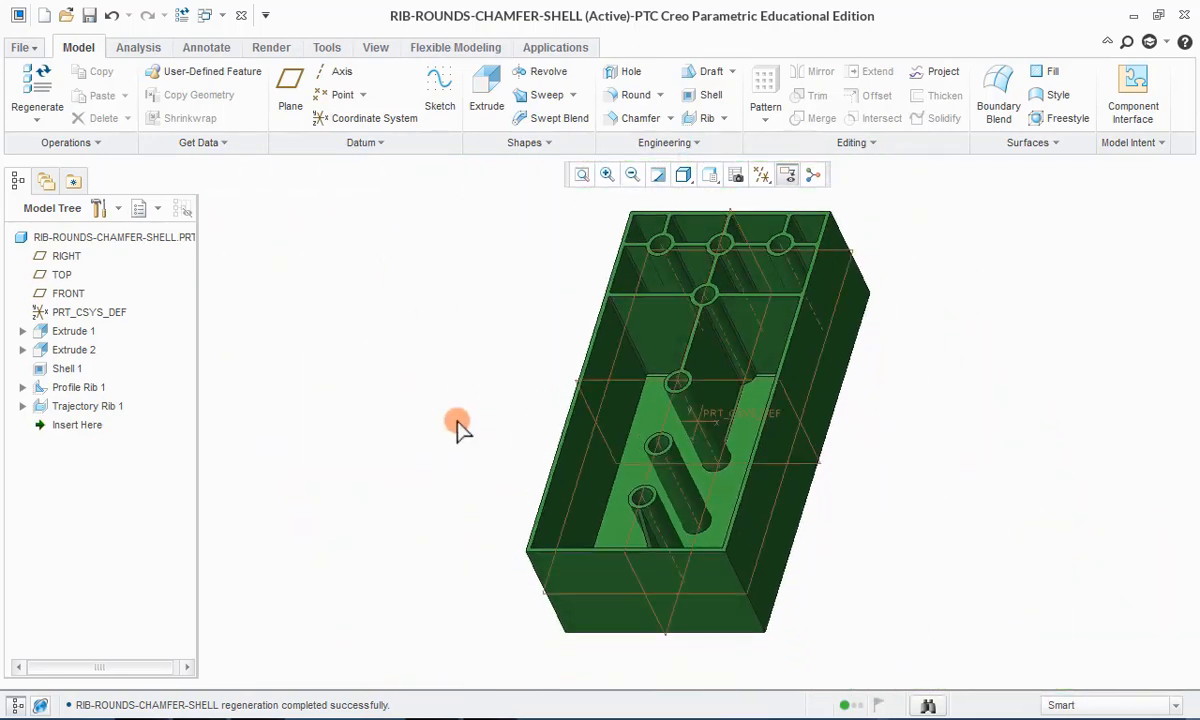